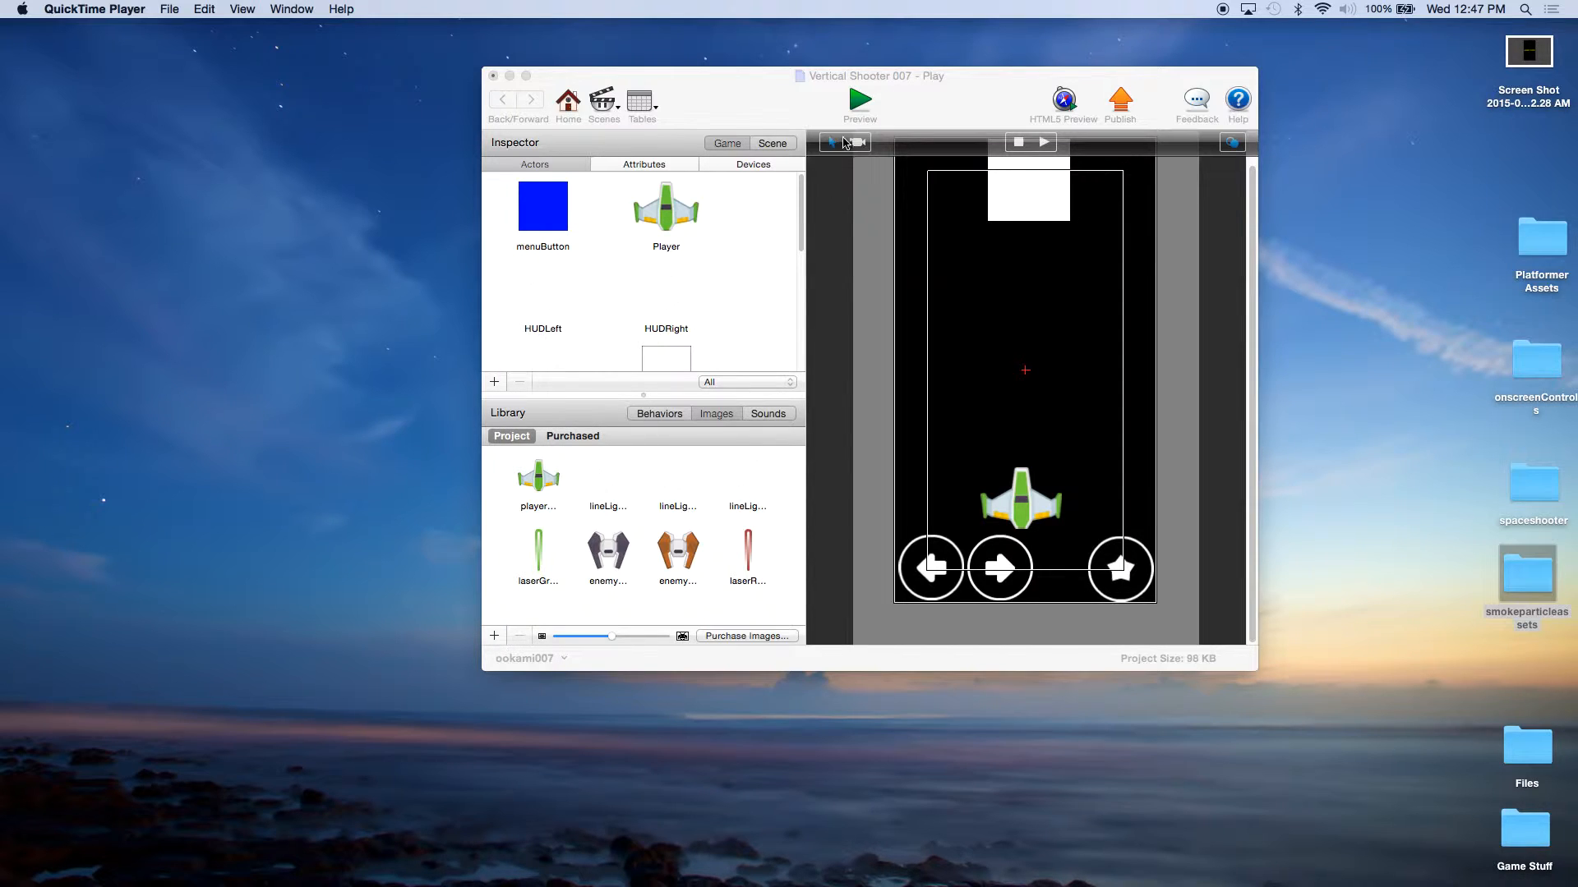
Step: Preview the project from its opening Menu scene and start the game
left_click(860, 102)
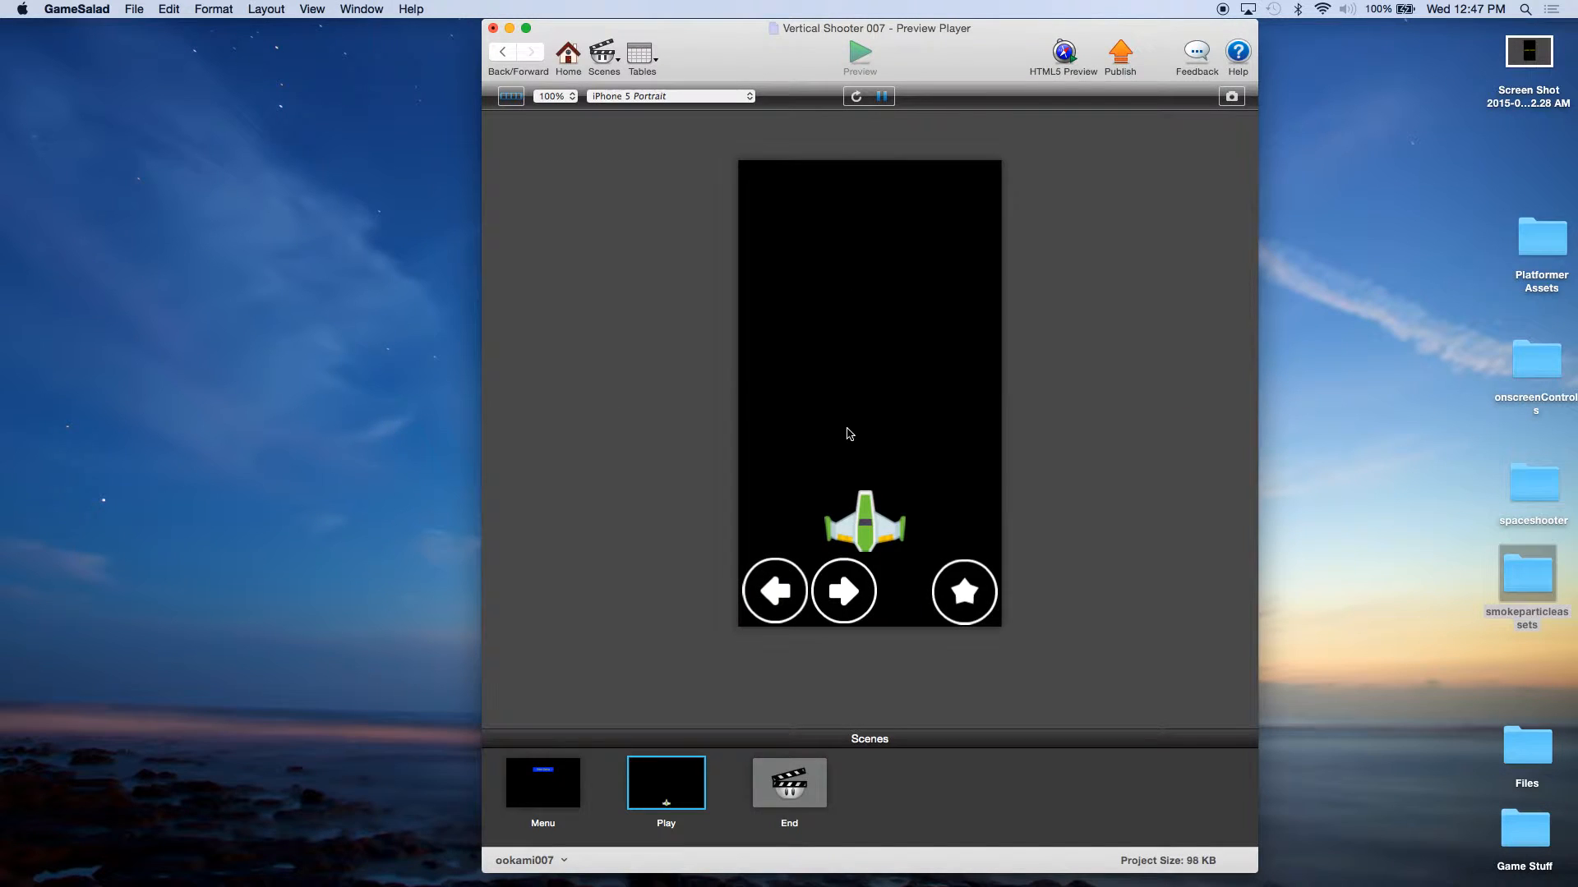
left_click(567, 59)
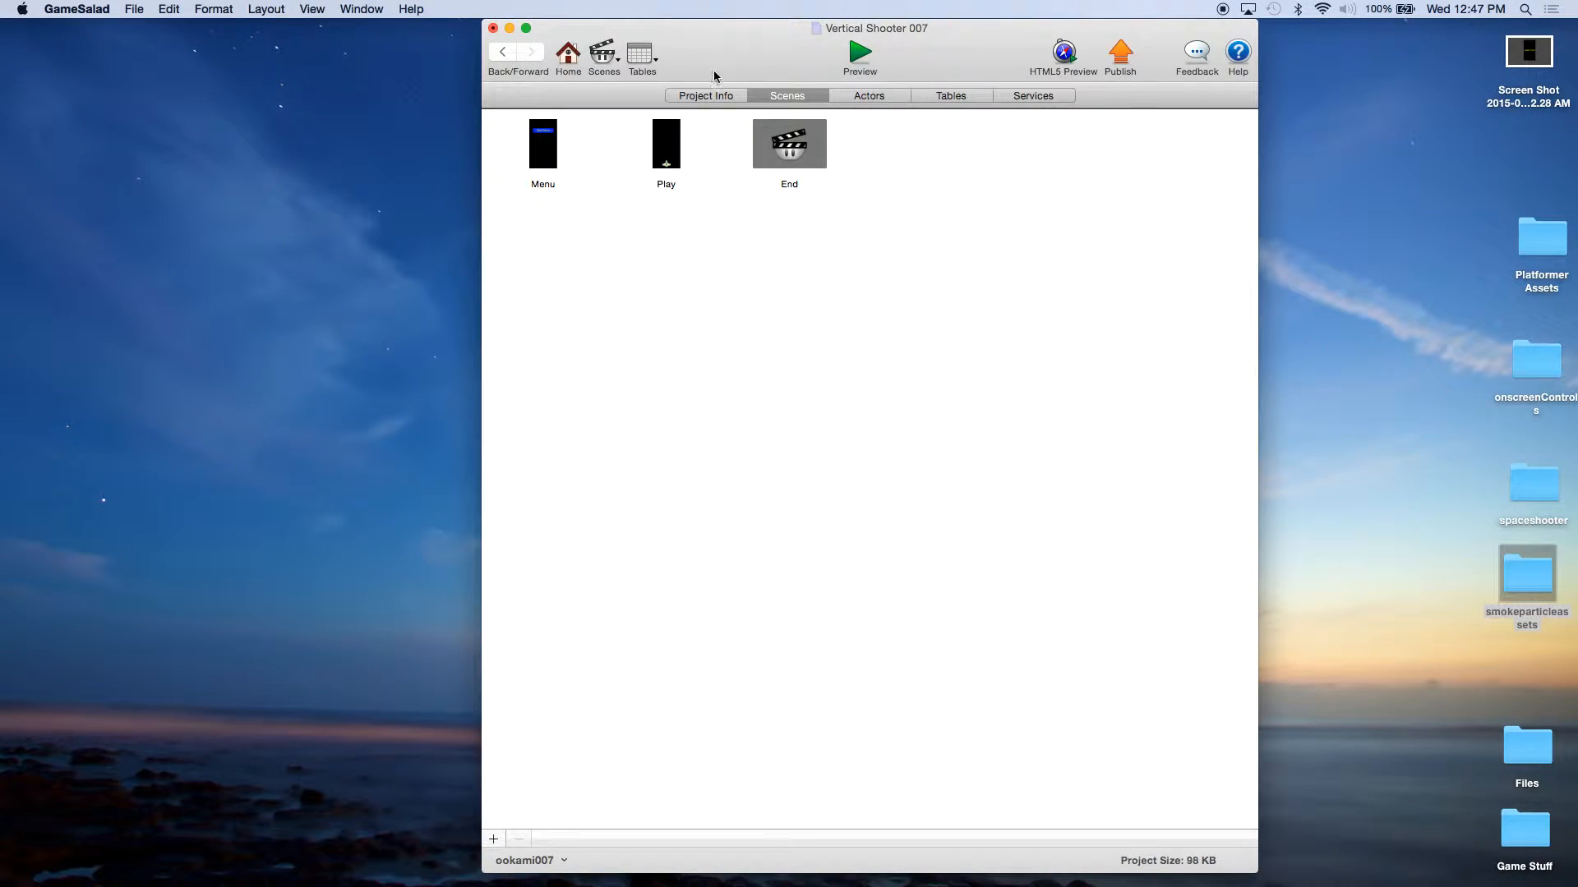
left_click(860, 58)
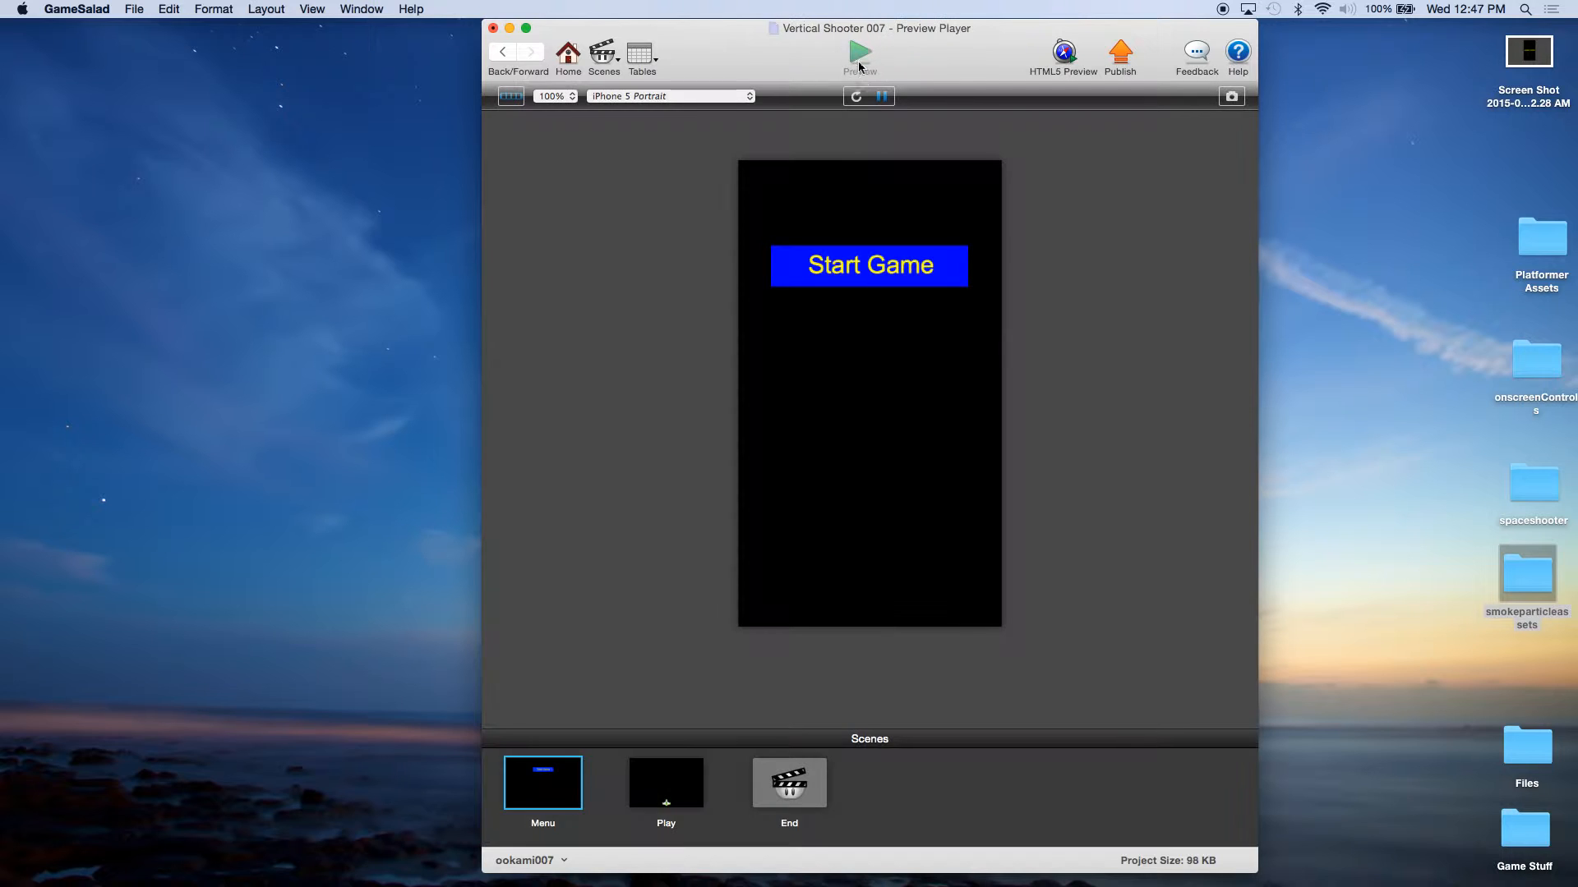
left_click(869, 268)
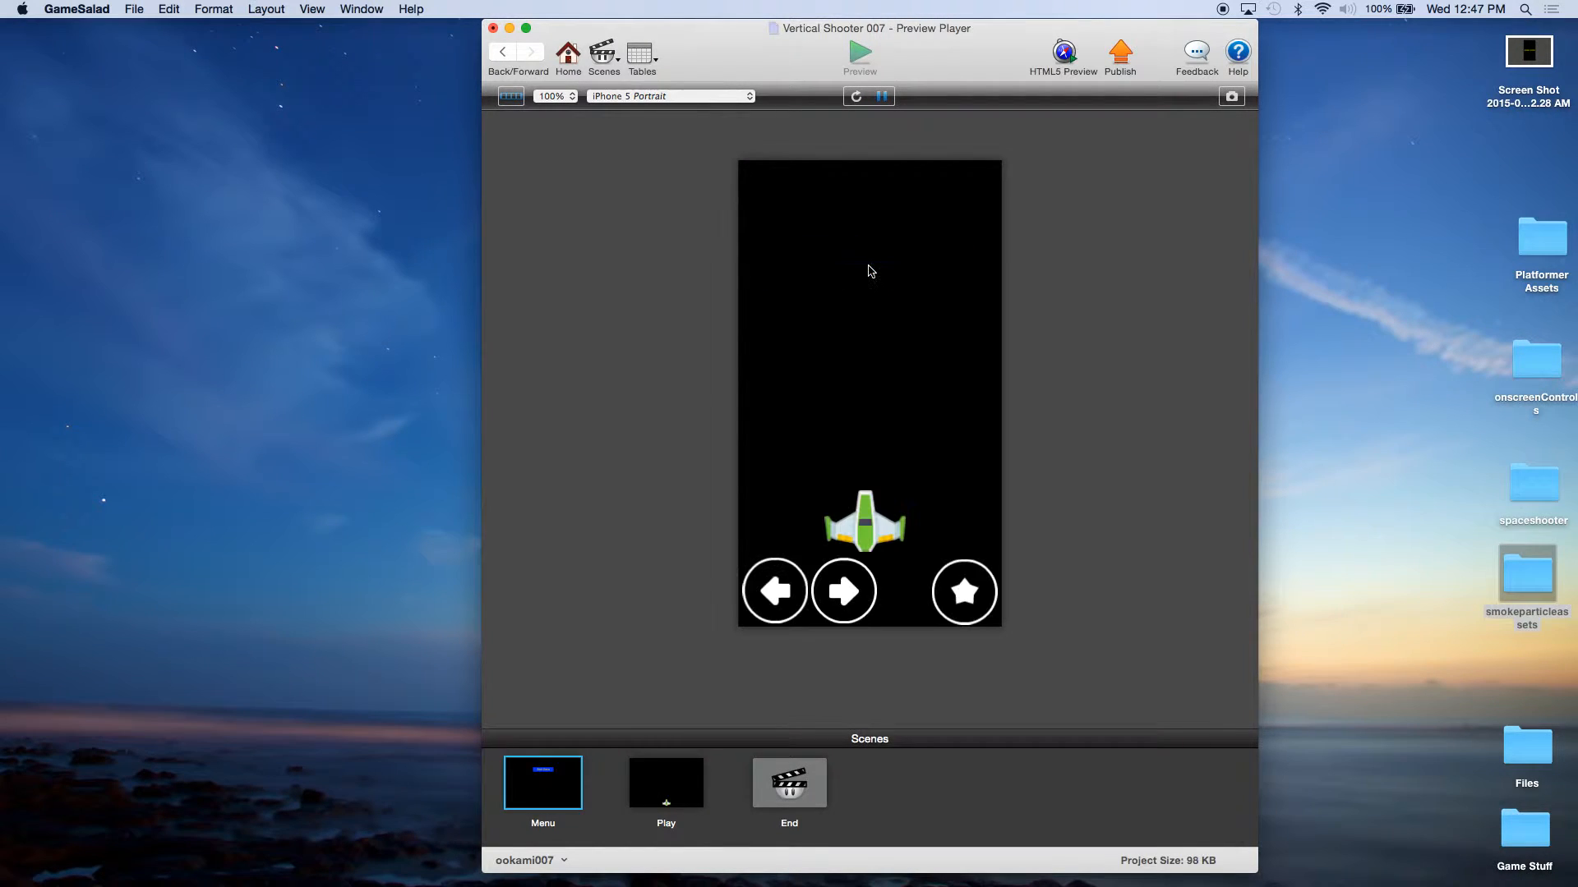
Step: Playtest the shooter by steering the ship both ways and firing lasers at enemies, and leave the preview at game over
left_click(861, 602)
left_click(780, 604)
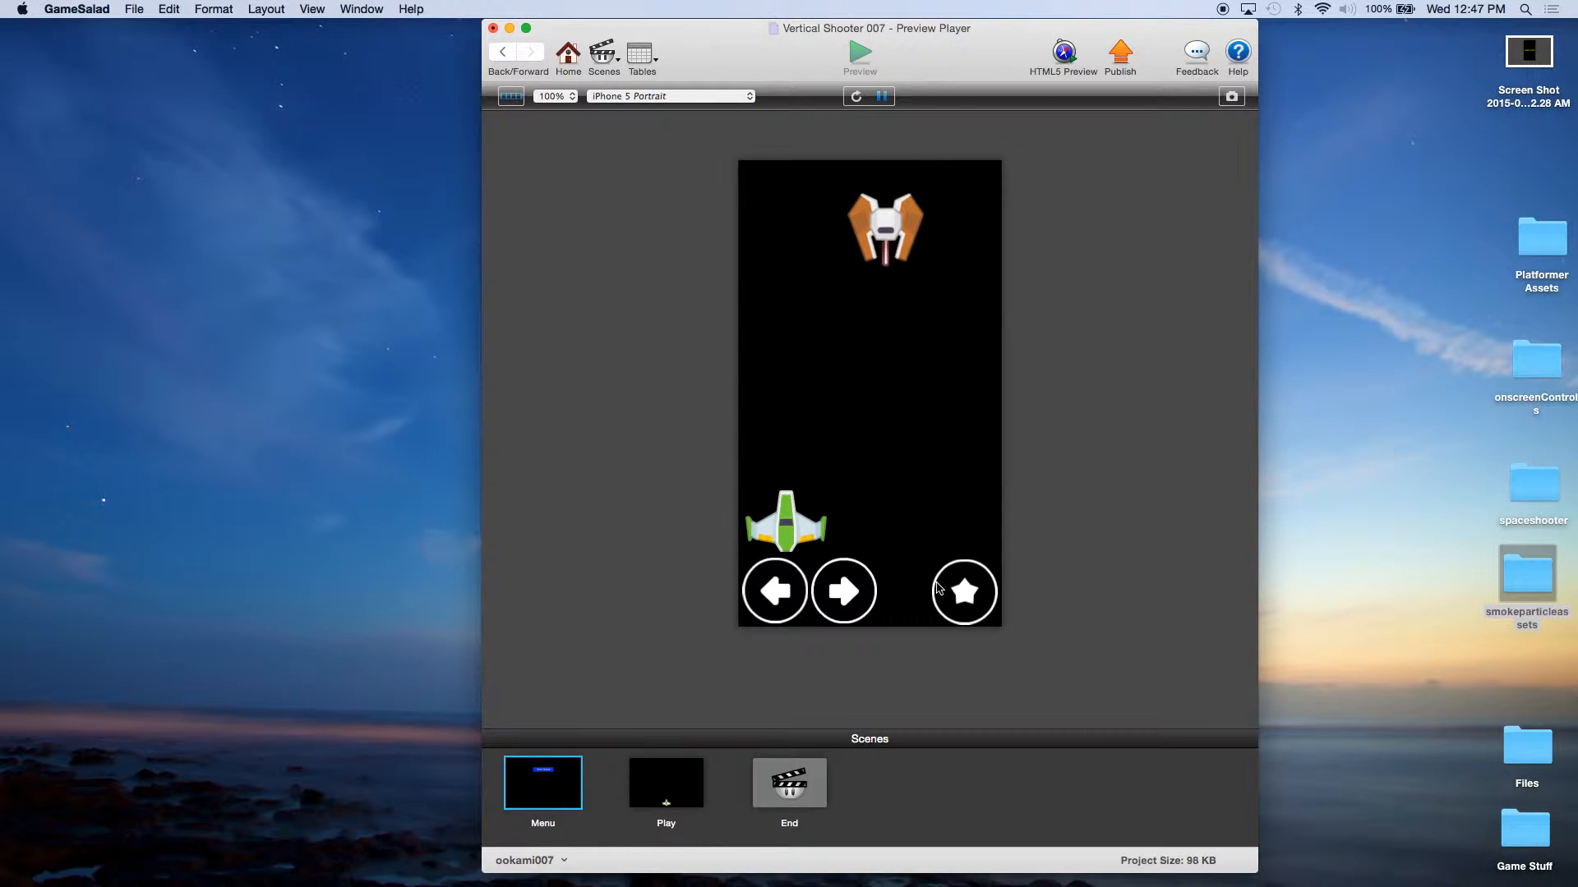
left_click(977, 595)
left_click(978, 596)
left_click(980, 598)
left_click(980, 599)
key("Right")
left_click(980, 598)
key("Left")
key("Right")
left_click(979, 596)
left_click(979, 597)
left_click(980, 597)
key("Left")
key("Right")
left_click(977, 596)
key("Left")
left_click(978, 596)
left_click(978, 596)
left_click(978, 596)
key("Right")
left_click(978, 596)
left_click(978, 596)
left_click(978, 596)
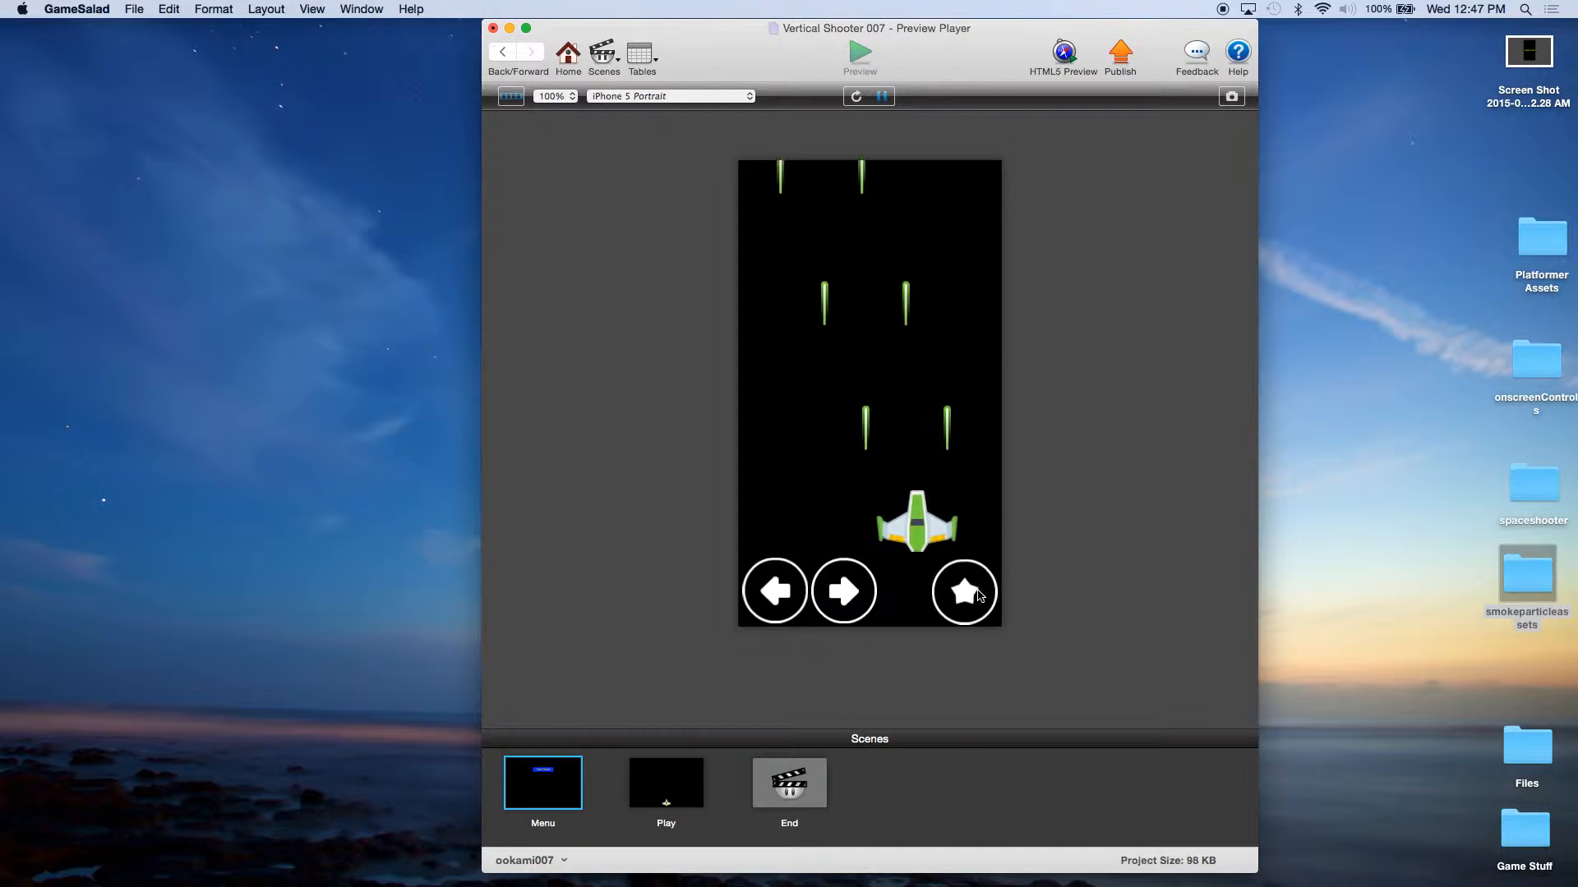
key("Left")
left_click(978, 596)
left_click(978, 596)
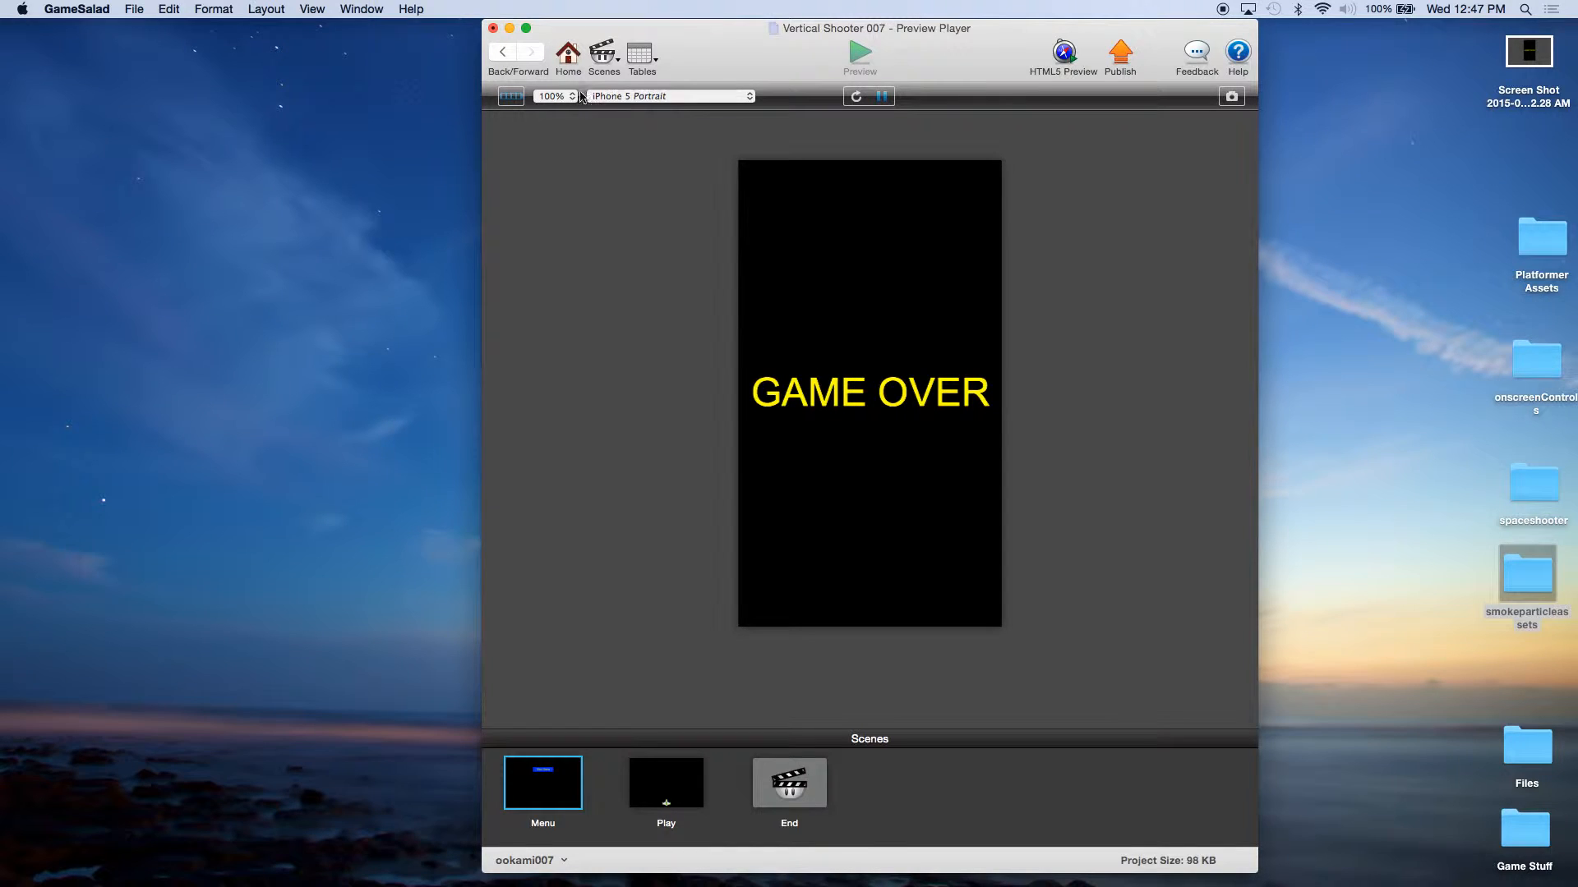
left_click(568, 56)
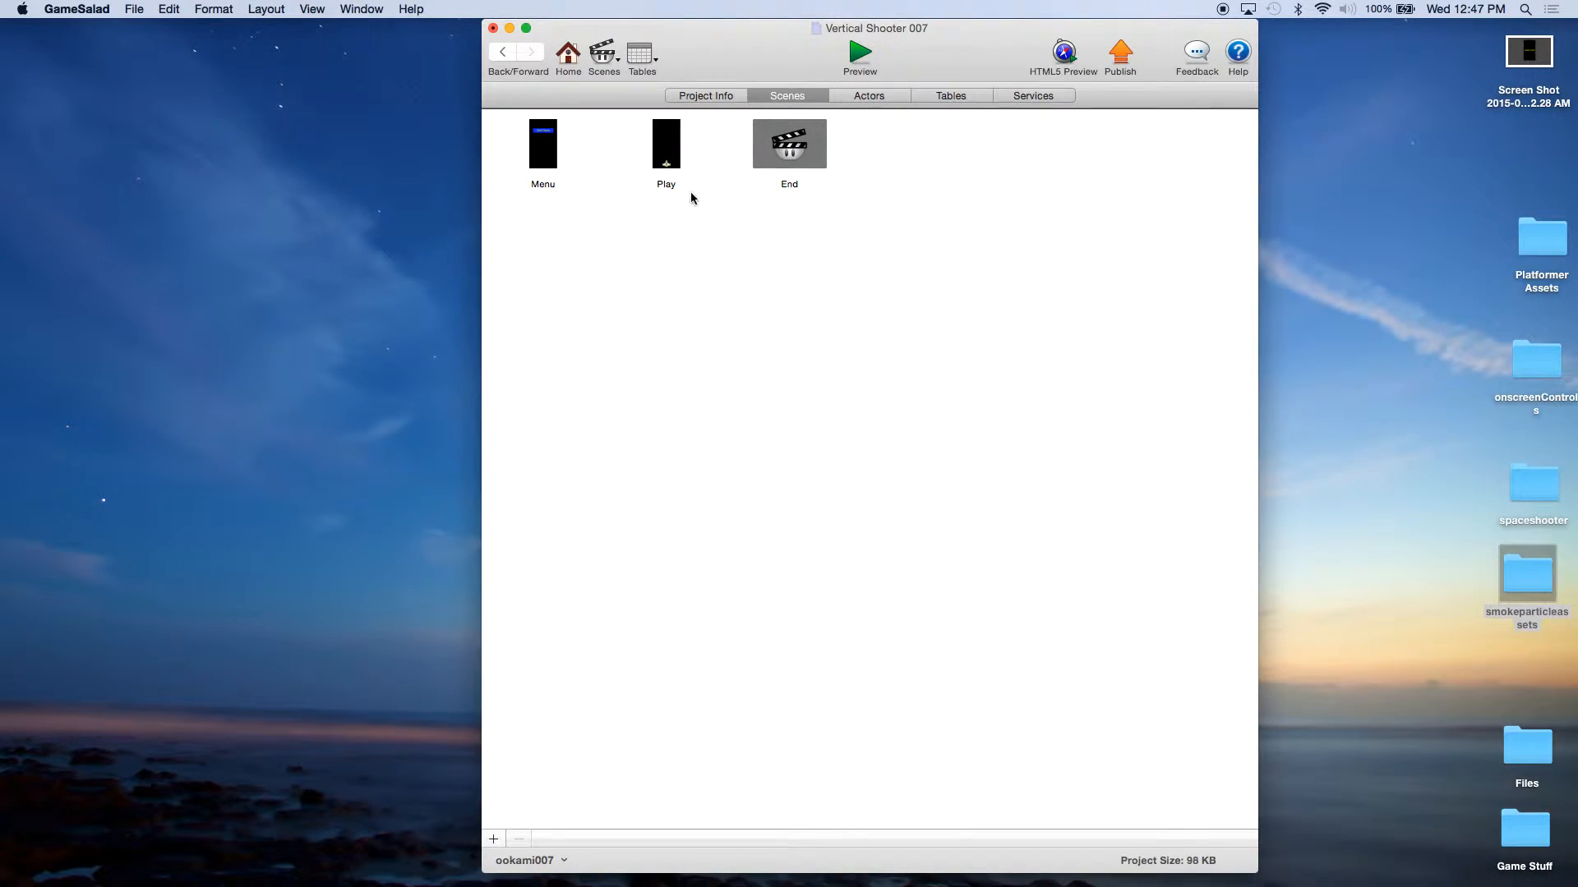
Step: Open the Play scene and add two new integer attributes at game level
double_click(666, 146)
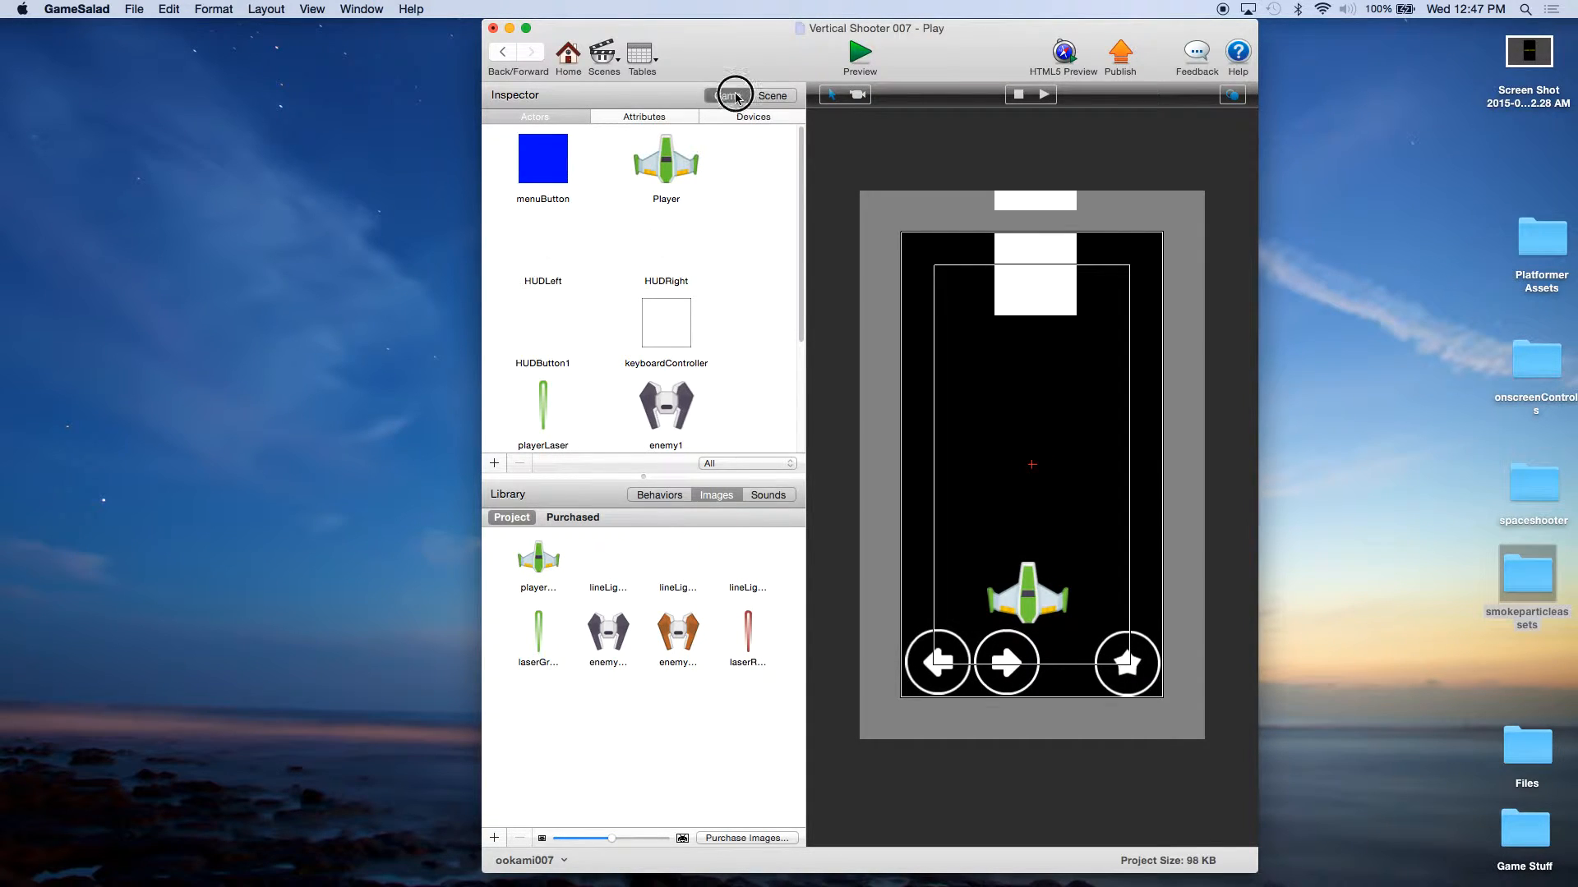
left_click(650, 120)
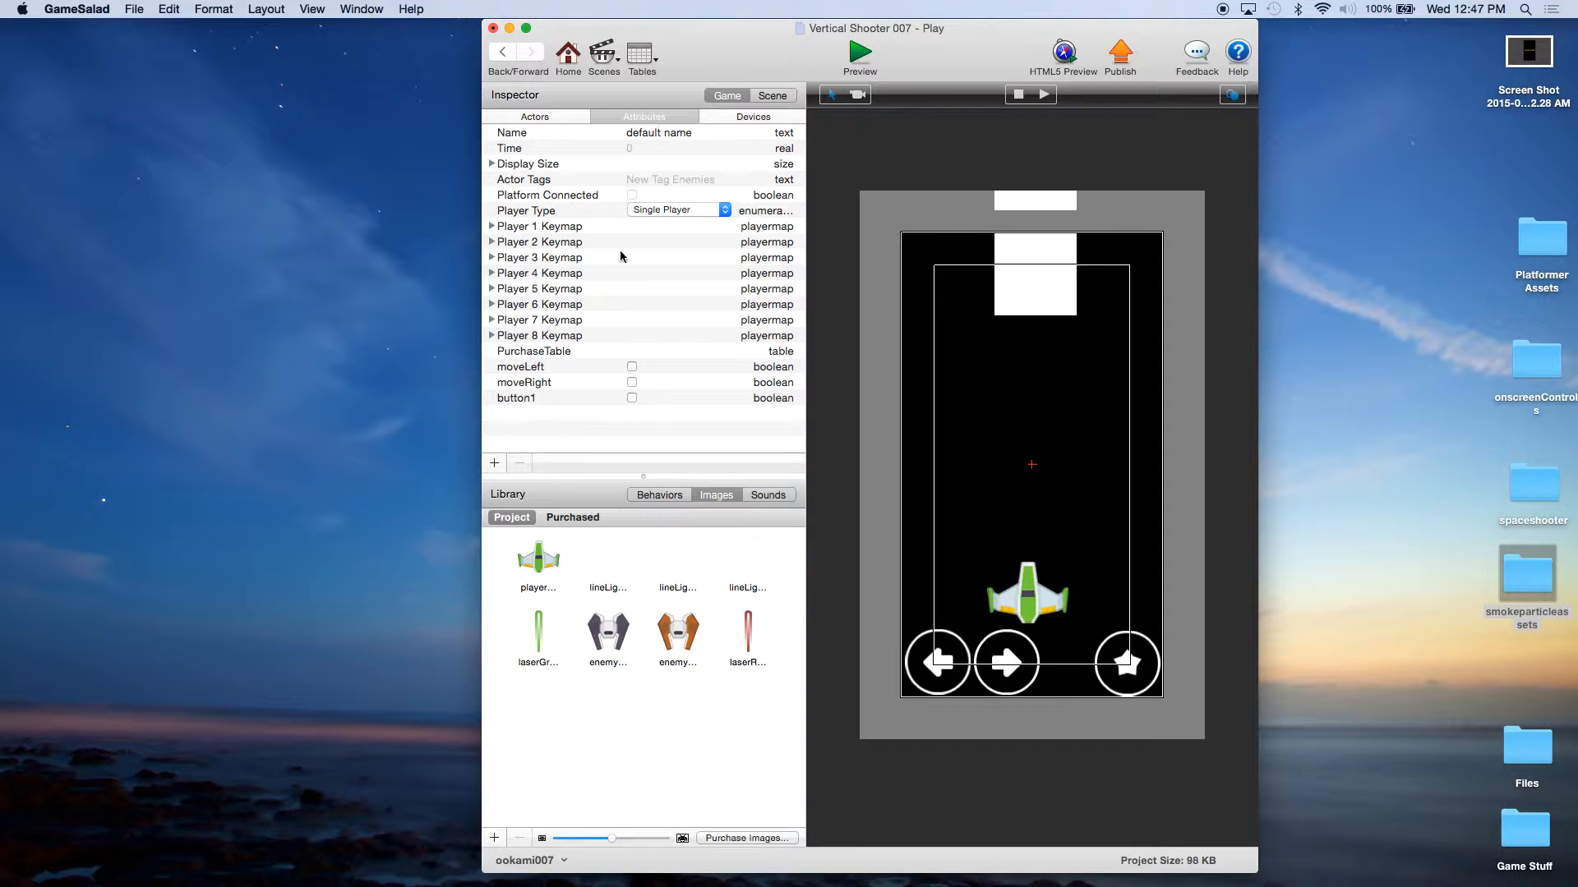
left_click(494, 465)
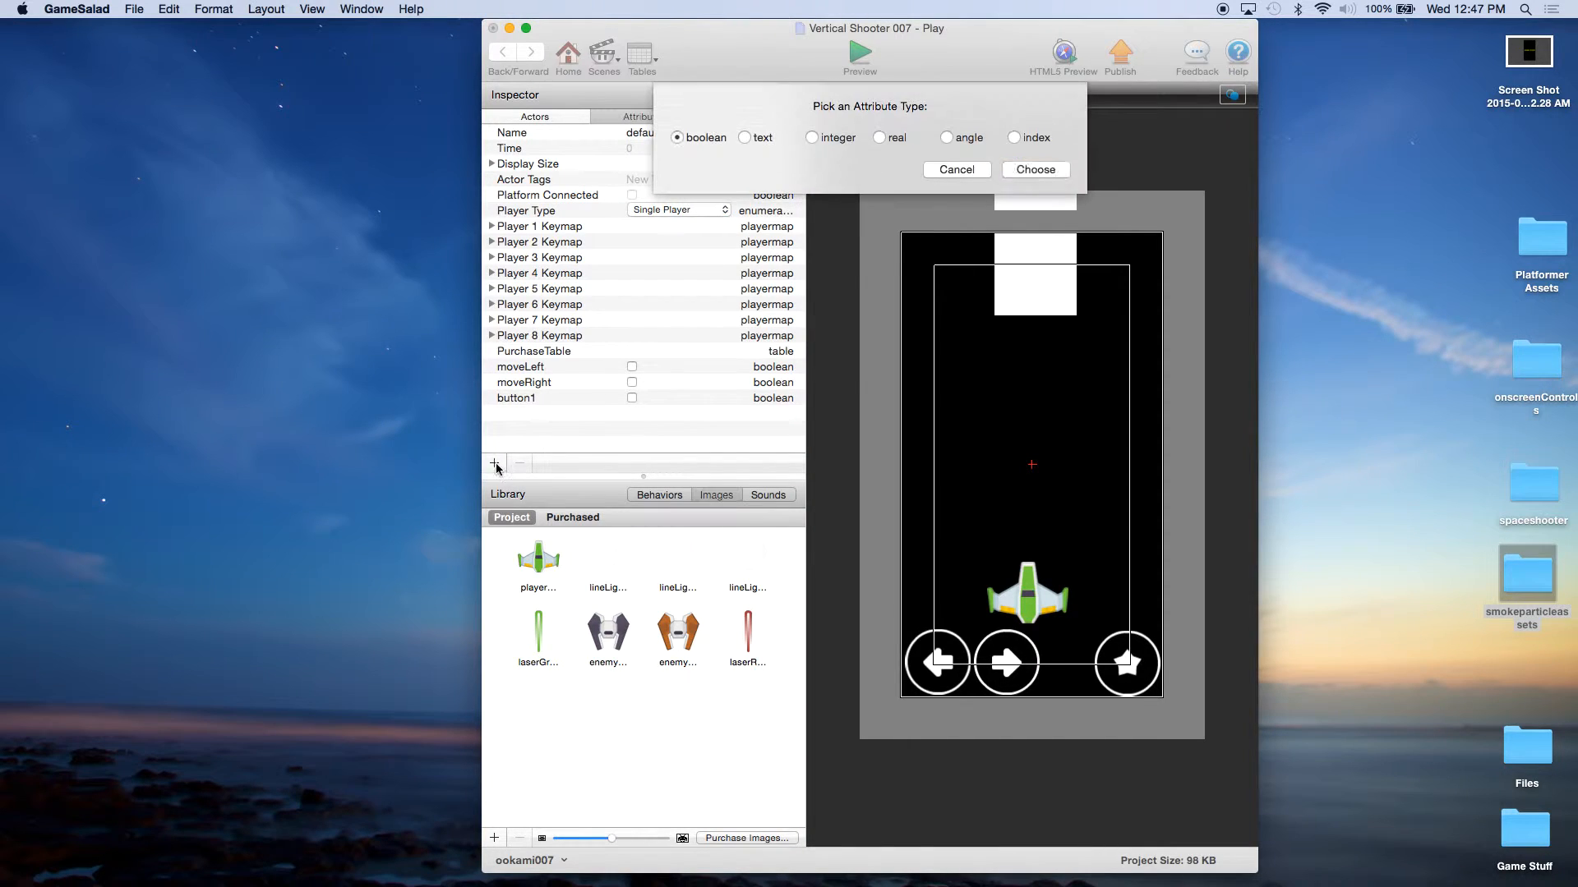
left_click(811, 137)
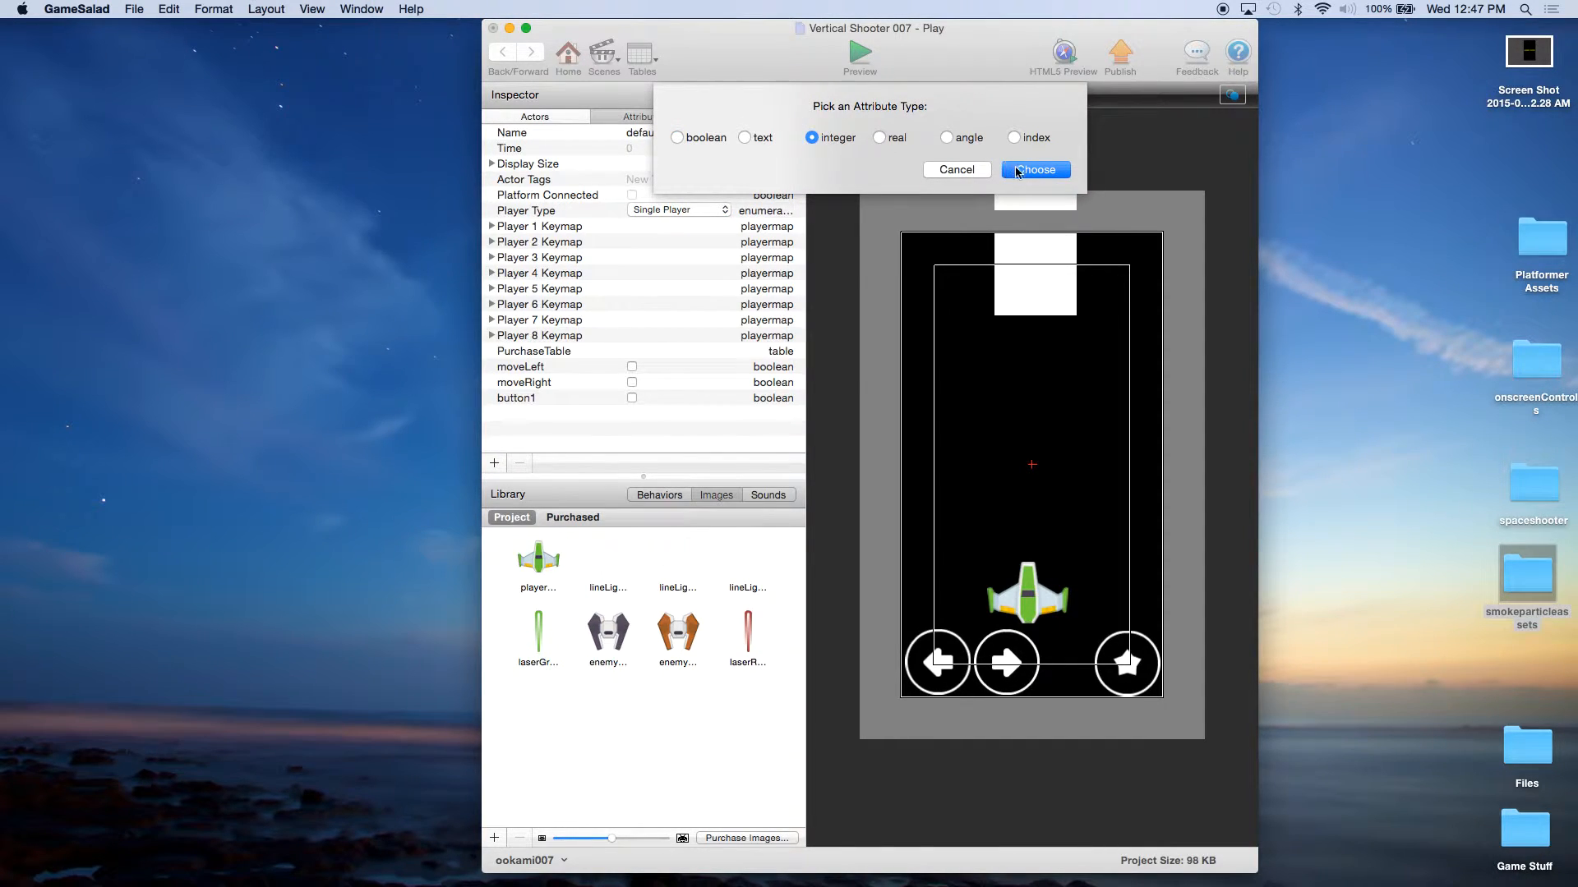
left_click(1019, 169)
left_click(495, 464)
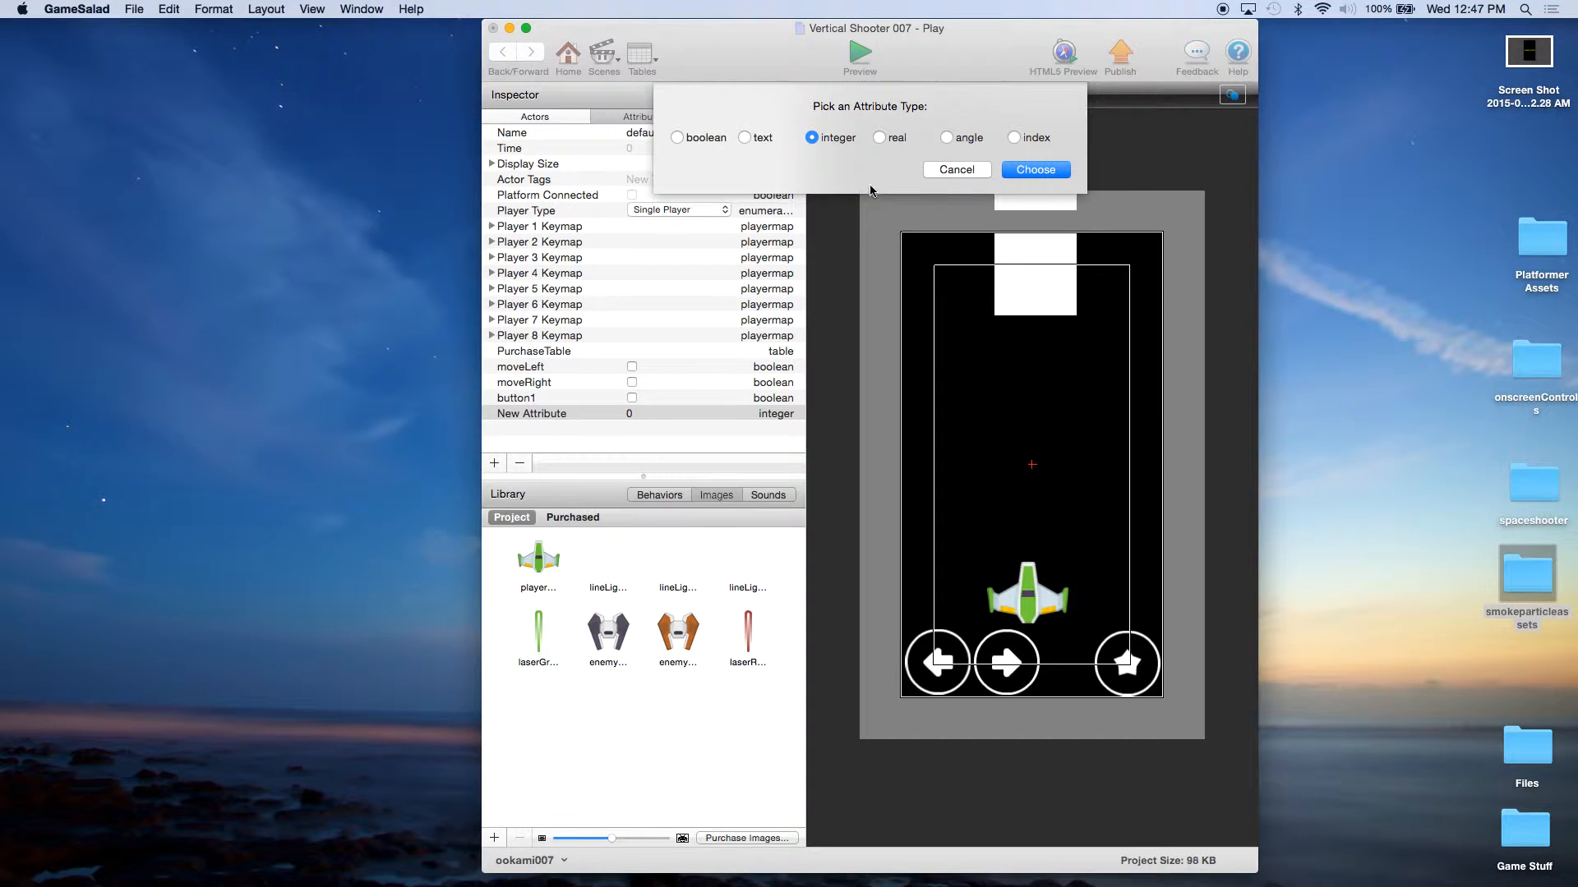
left_click(1008, 168)
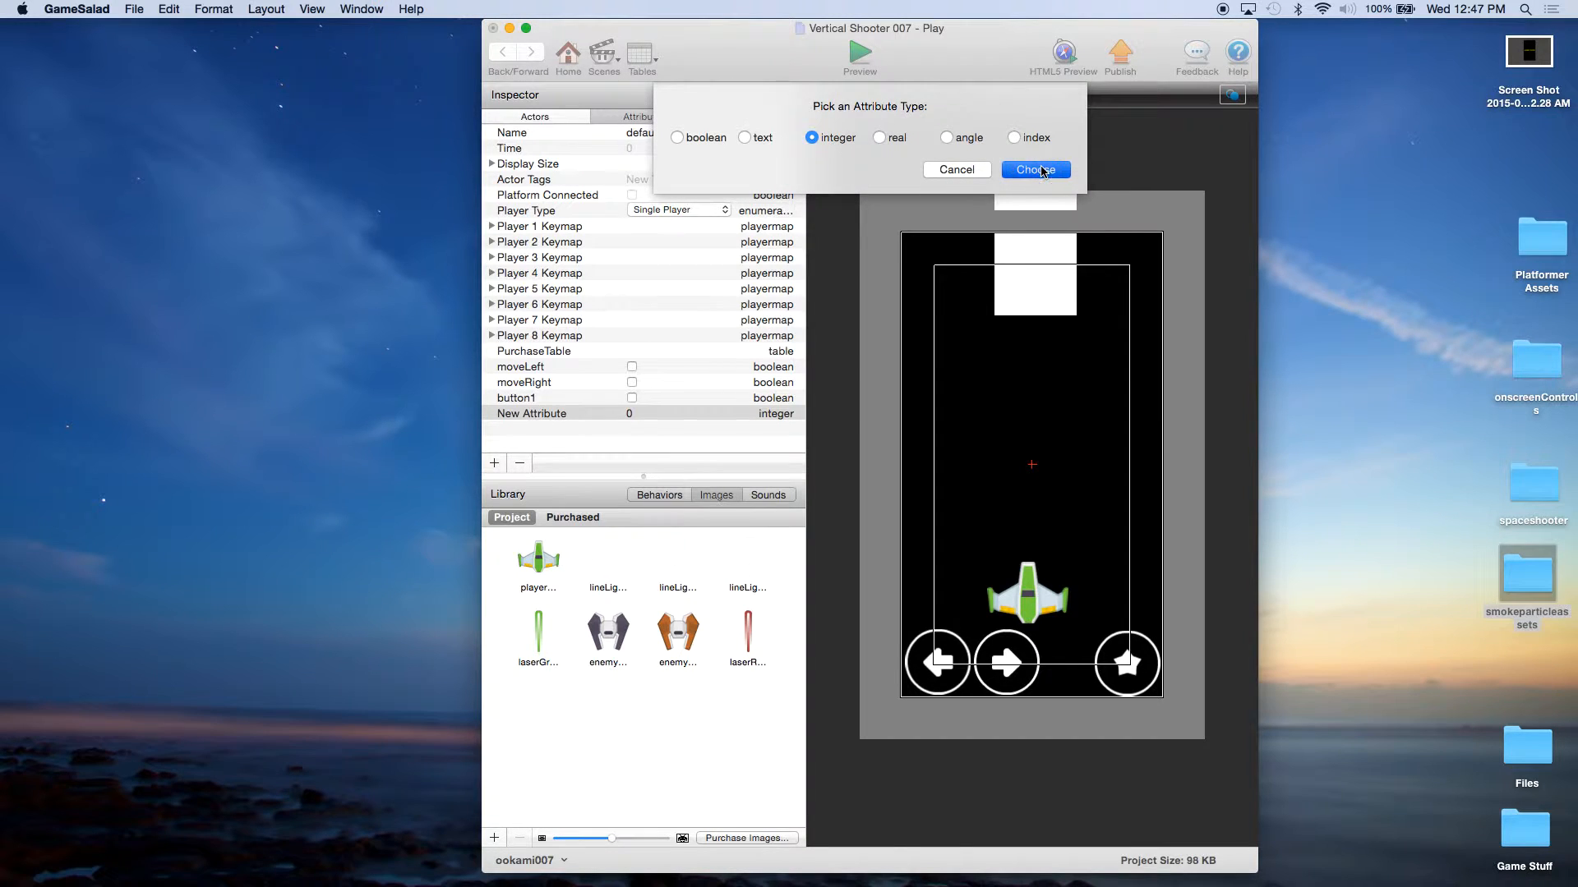
Step: Rename the two new integer game attributes as Score and Lives
left_click(547, 414)
left_click(546, 415)
type("Score")
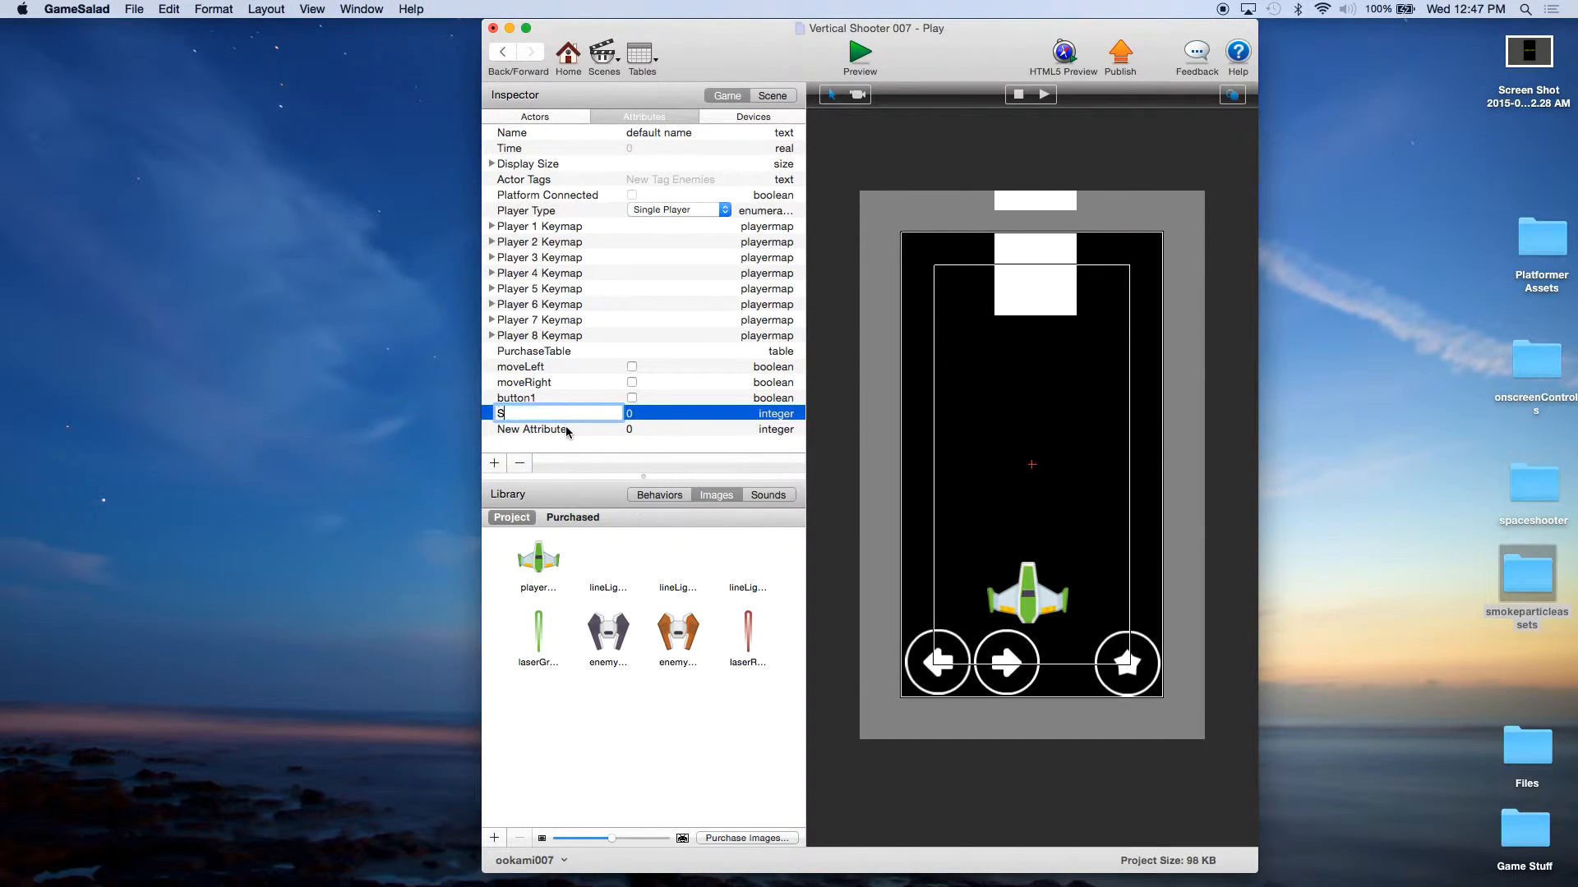
left_click(547, 429)
left_click(547, 428)
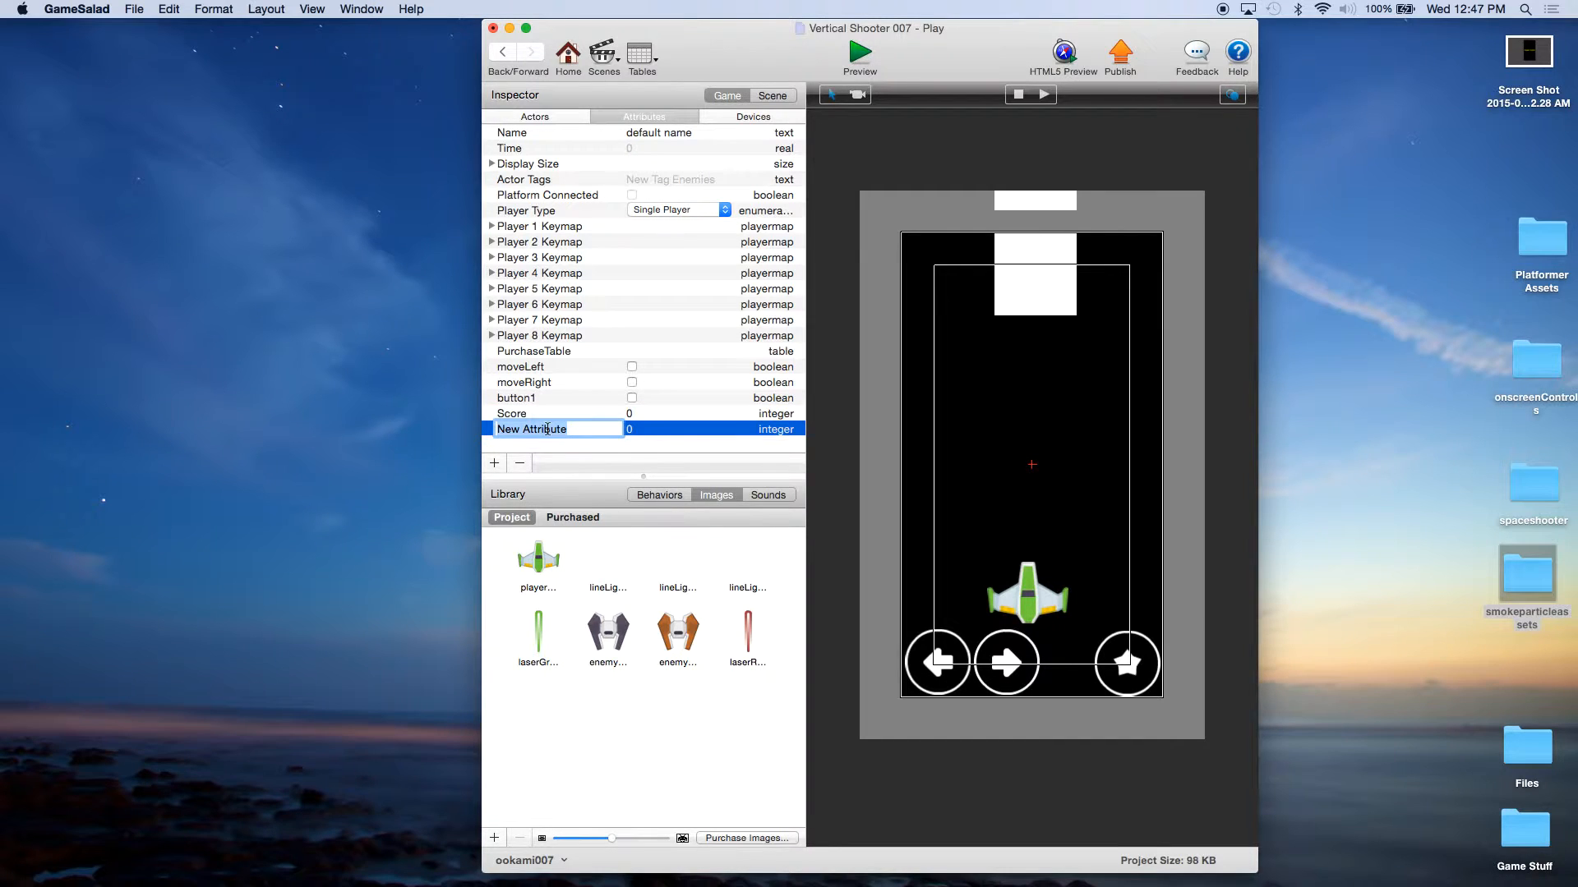
type("Lives")
key("Return")
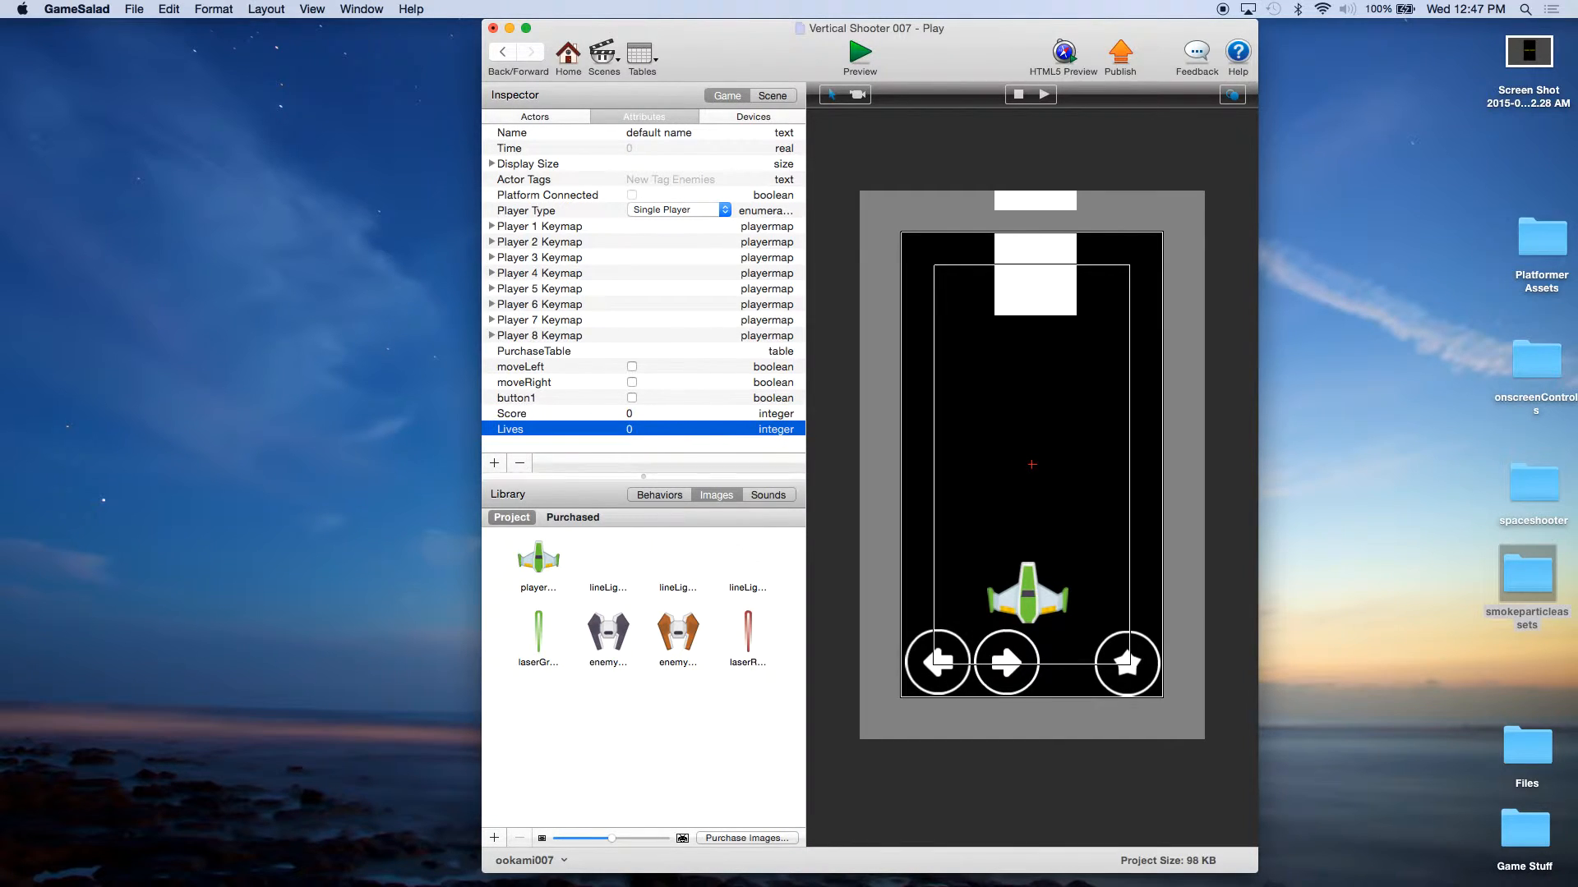
left_click(544, 416)
left_click(534, 429)
Step: Open the menuButton actor from the Menu scene and add two Change Attribute behaviors above Change Scene in its touch rule
left_click(570, 72)
double_click(543, 146)
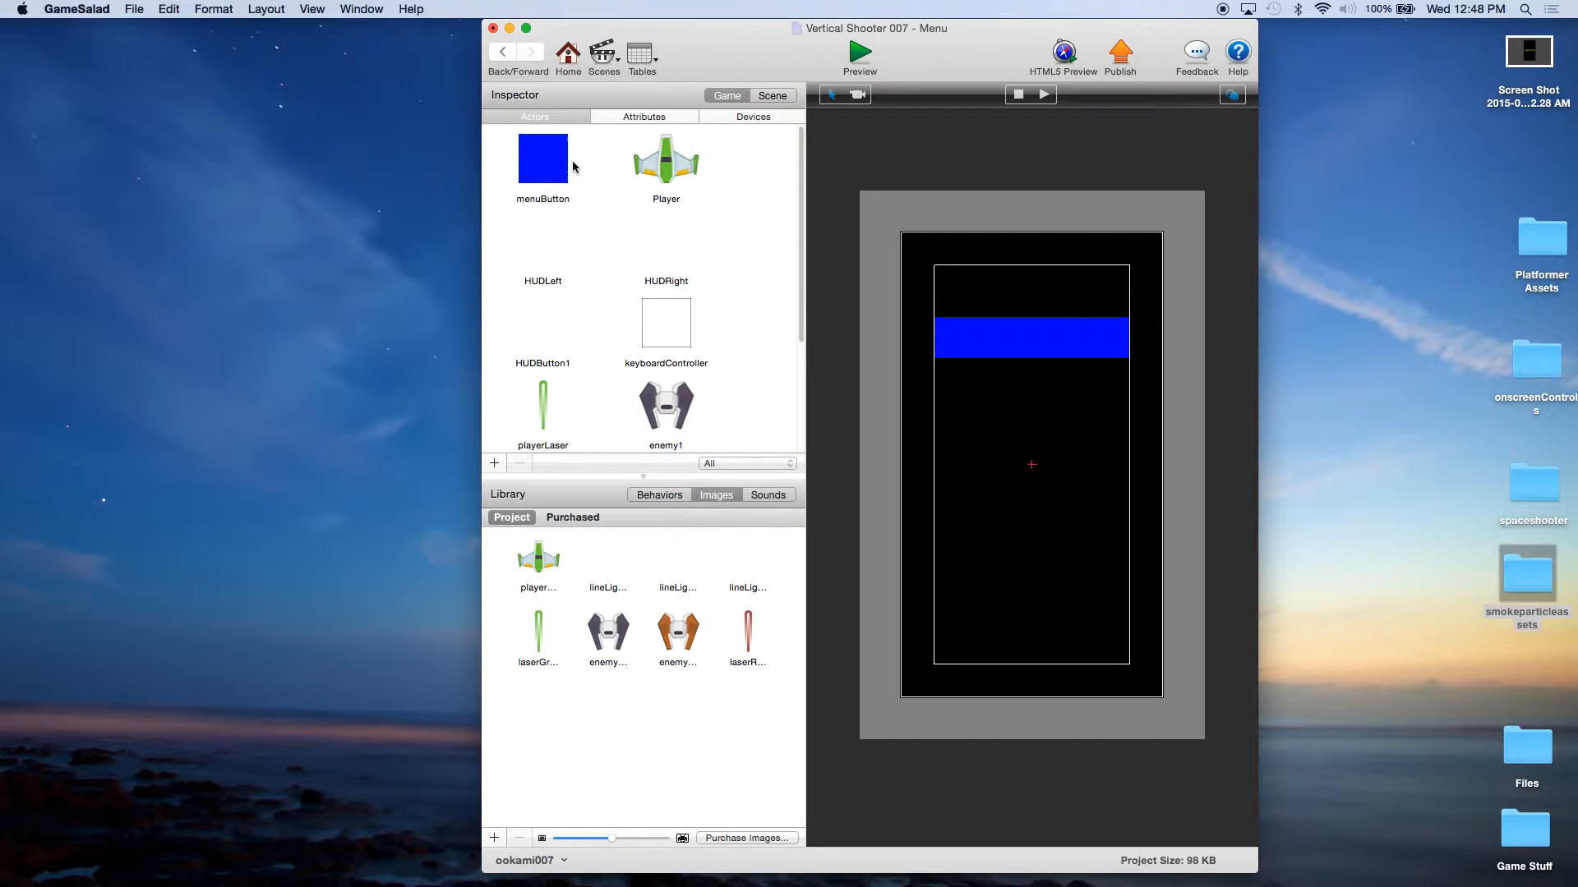
double_click(555, 158)
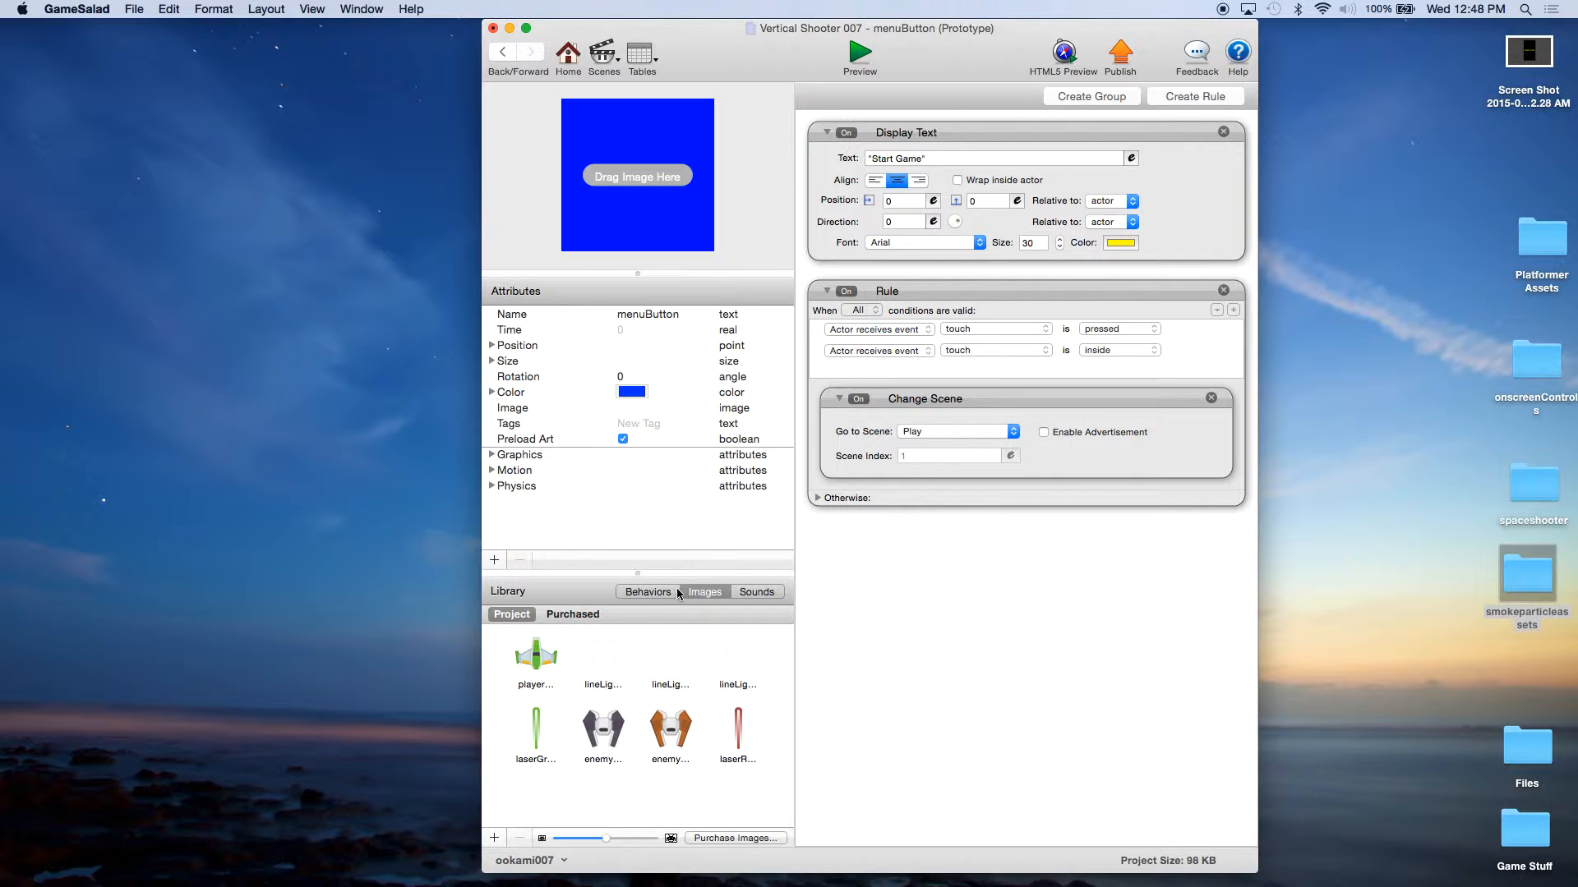
left_click(641, 595)
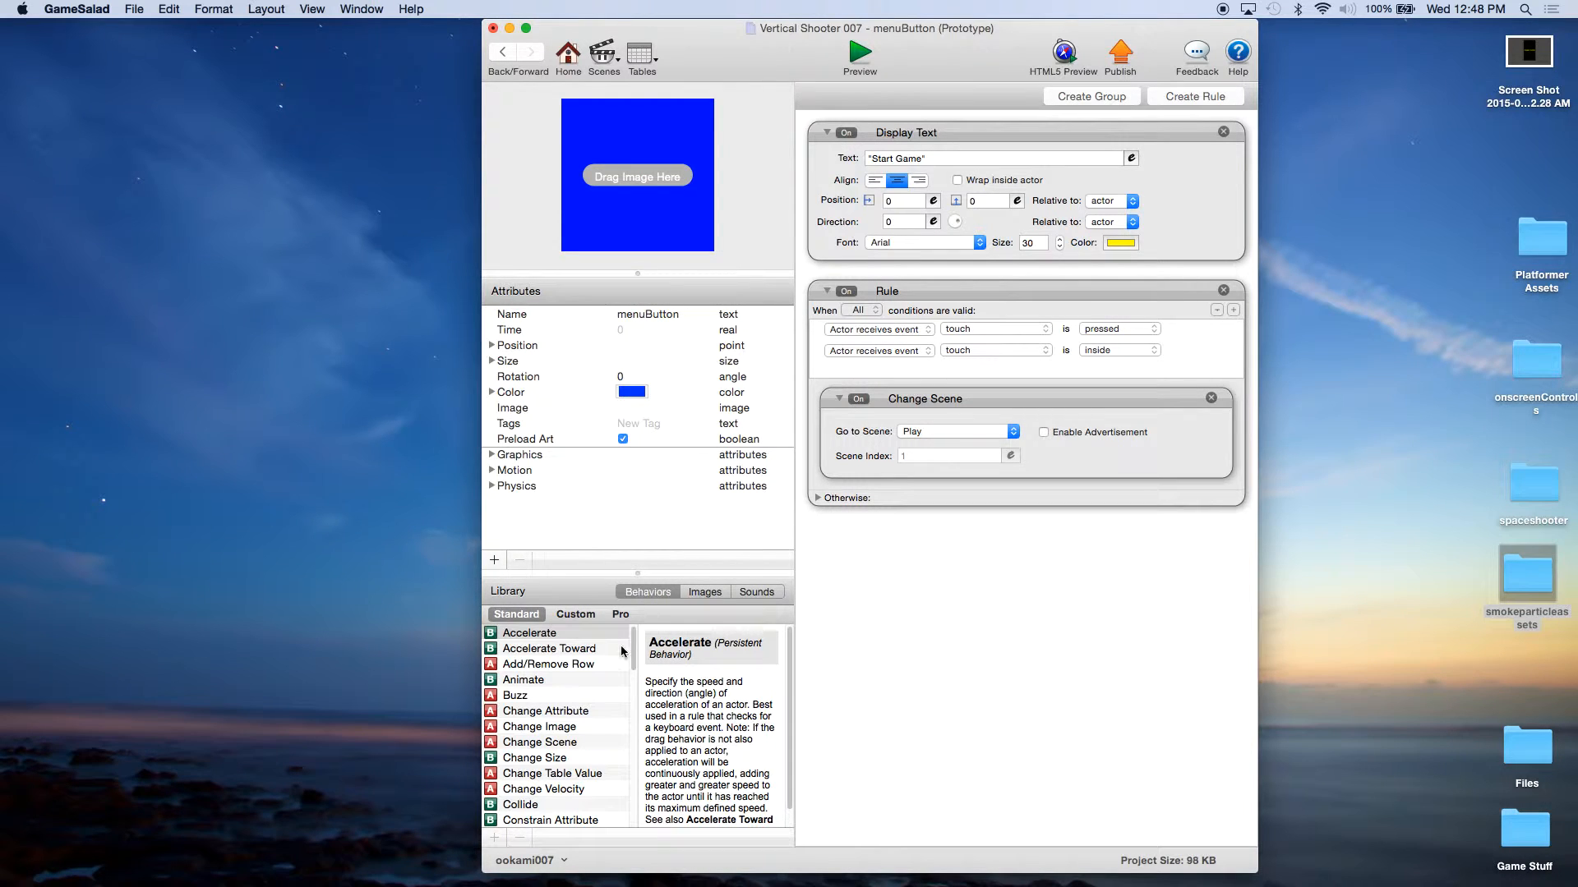
left_click_drag(551, 716, 894, 400)
left_click_drag(554, 714, 971, 476)
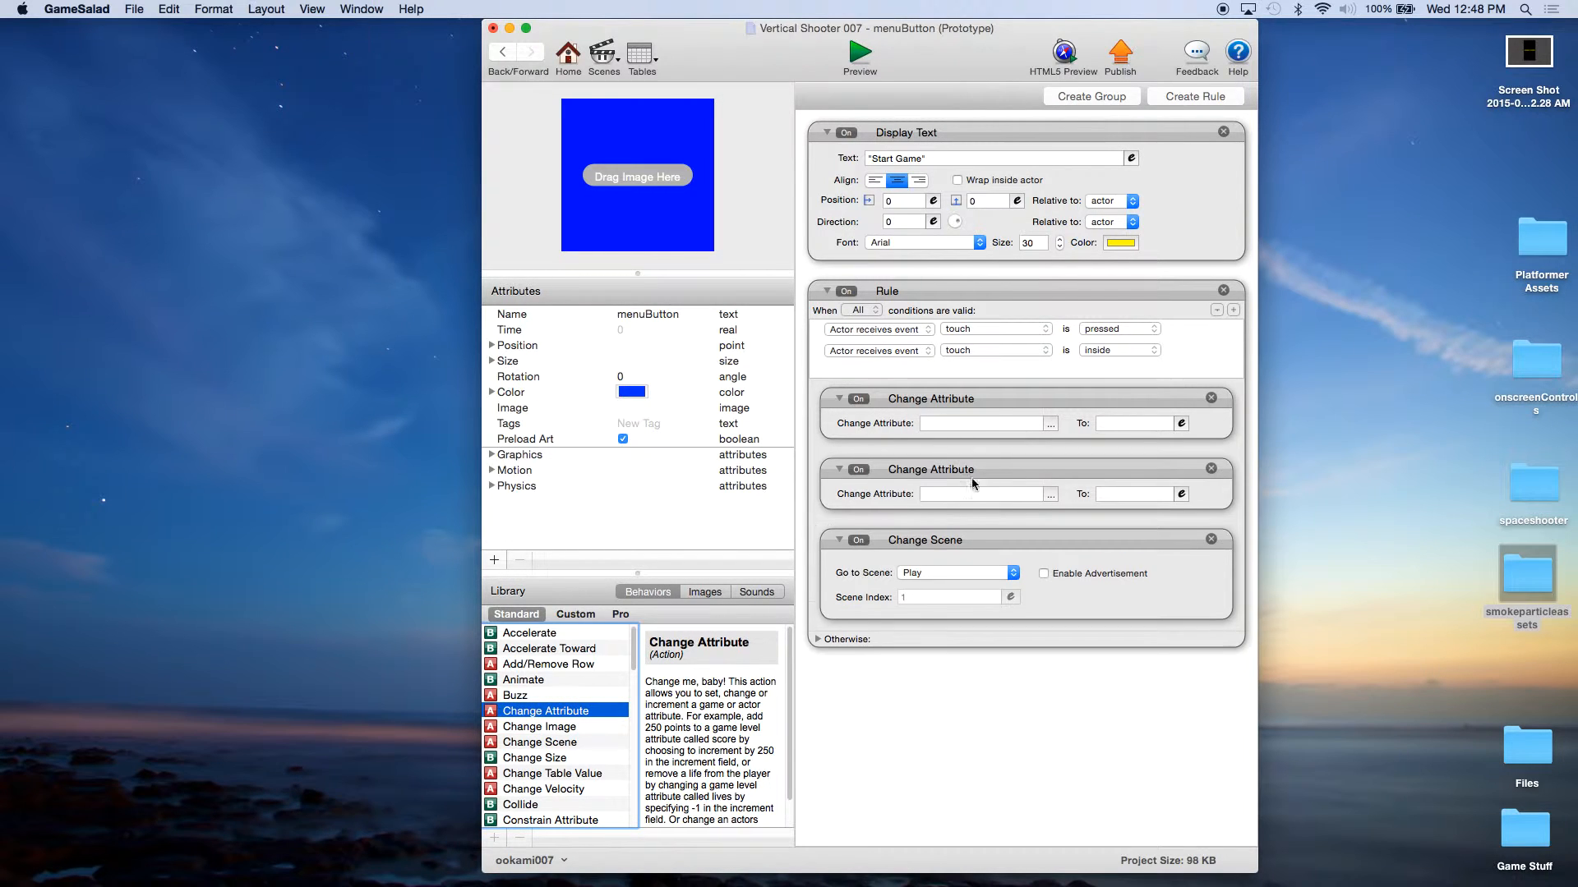
Step: Configure the first Change Attribute behavior to set game.Score to 0
left_click(1052, 424)
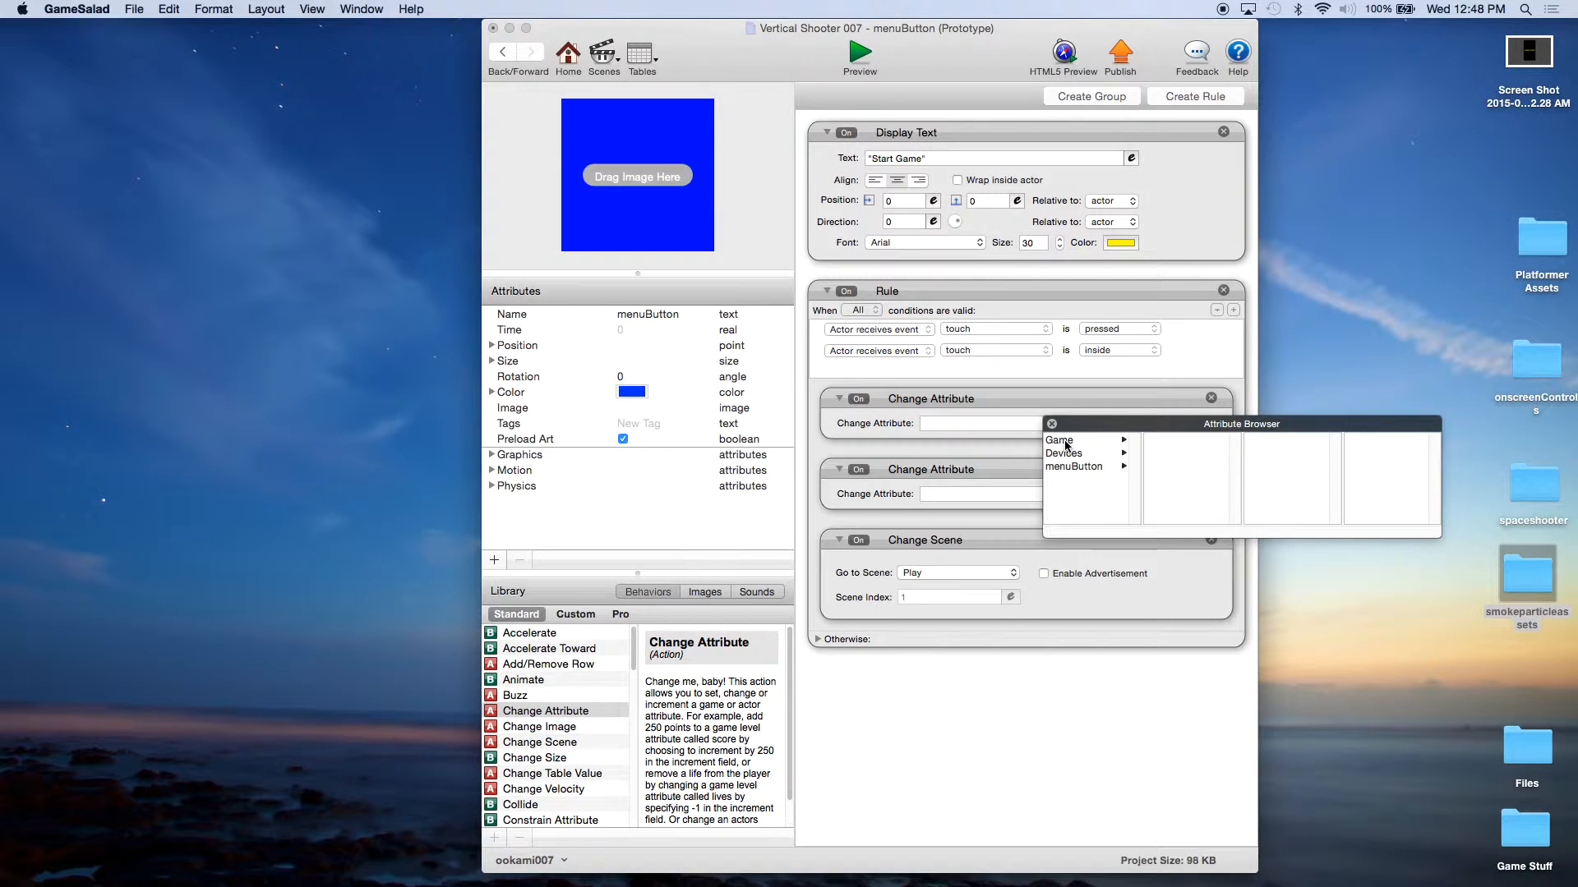
left_click(1062, 442)
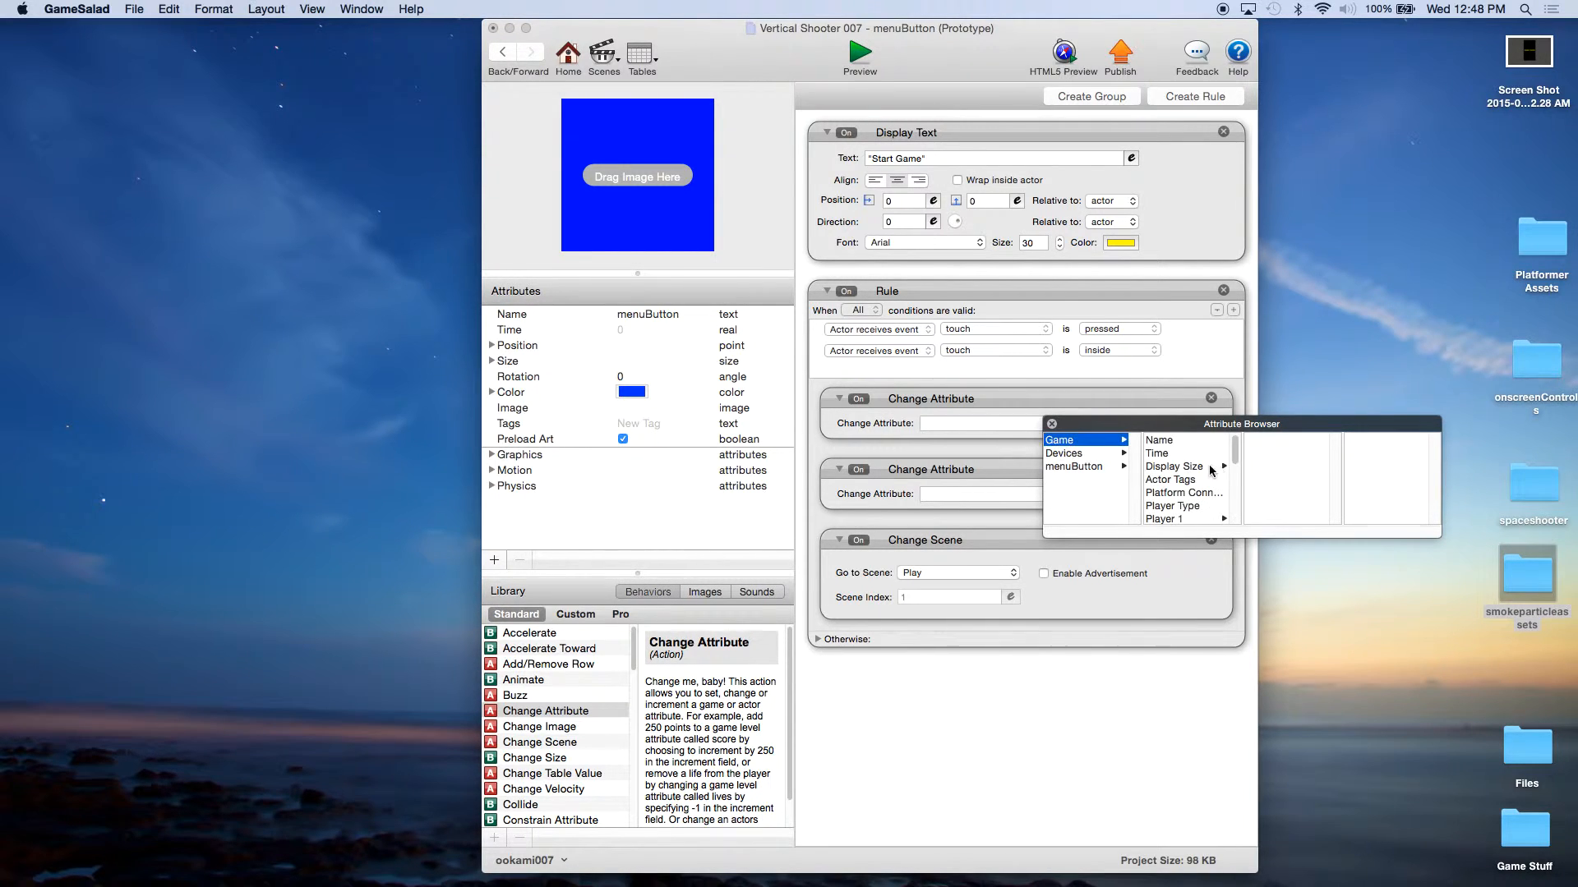
scroll(1200, 493, "down", 5)
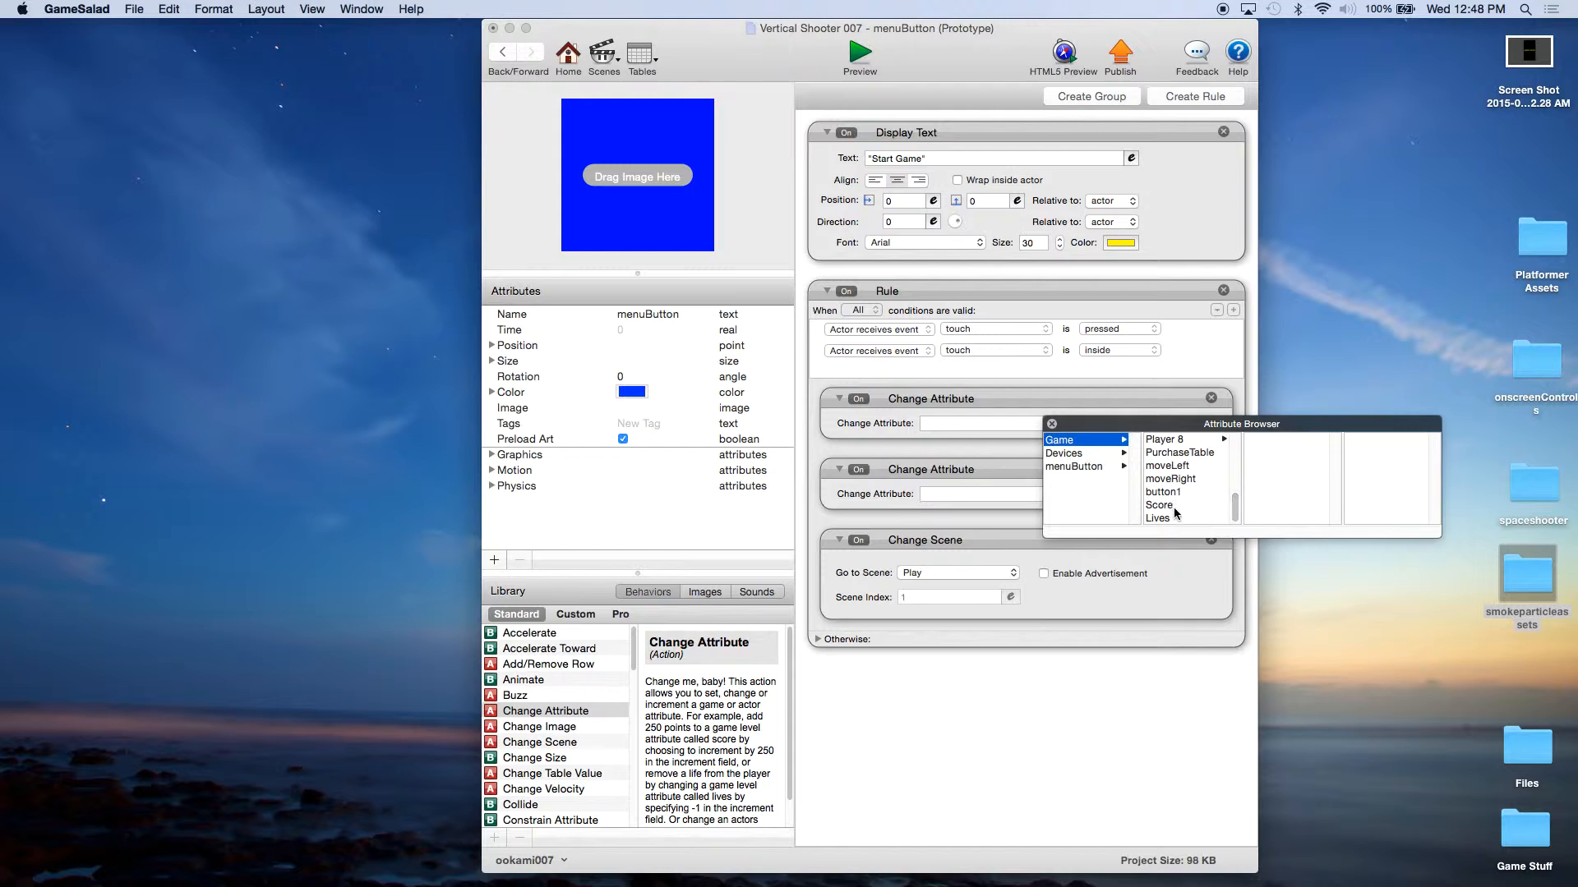
left_click(1163, 505)
left_click(1123, 424)
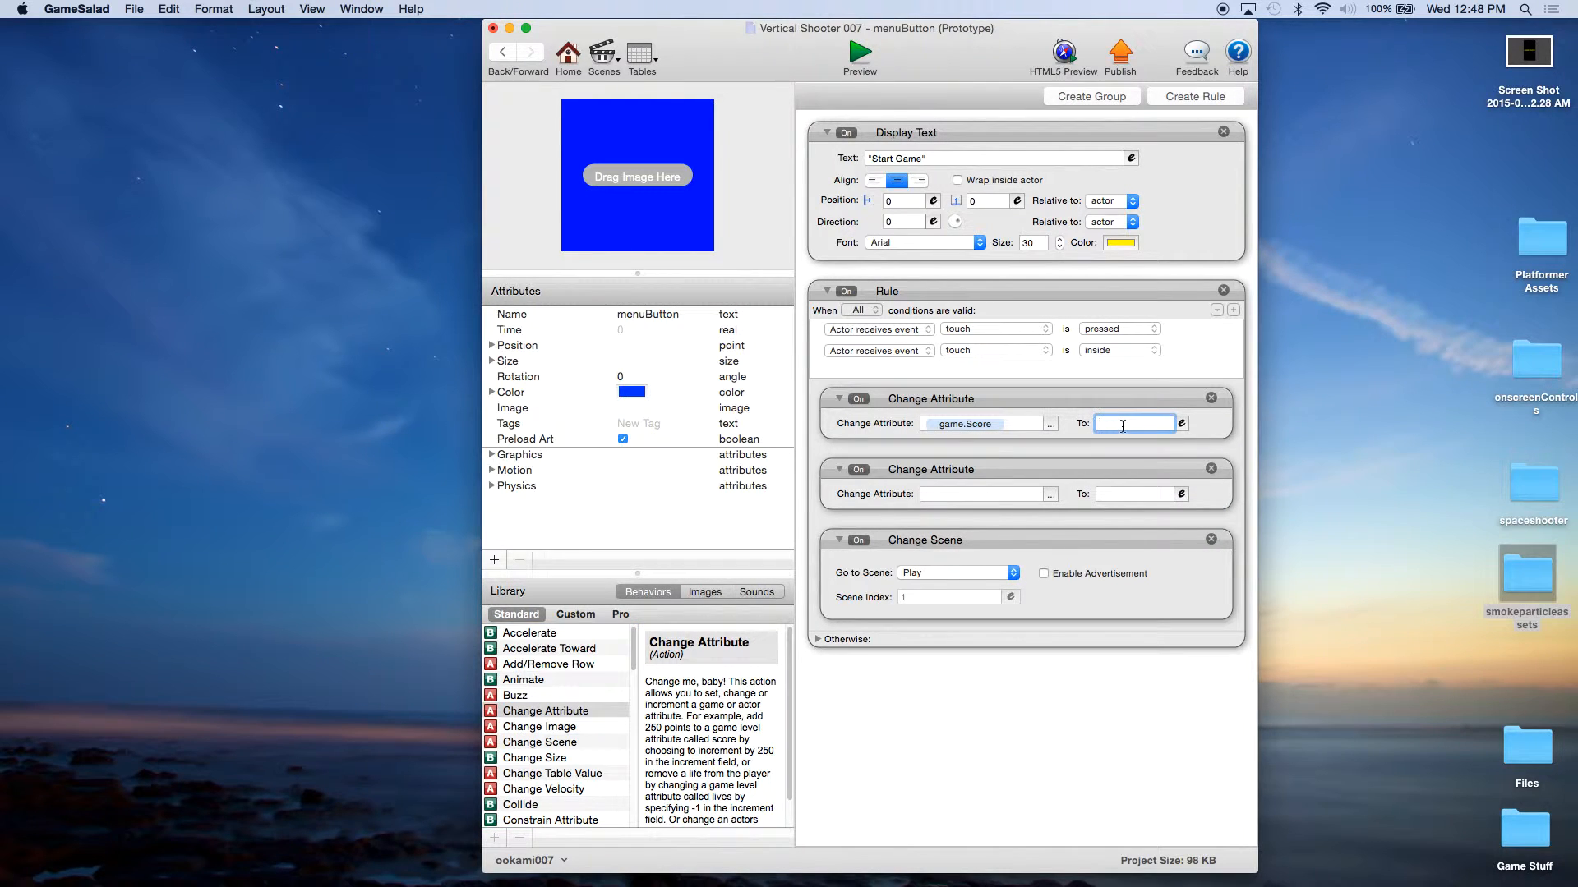
Step: Configure the second Change Attribute behavior to set game.Lives to 3
left_click(1051, 483)
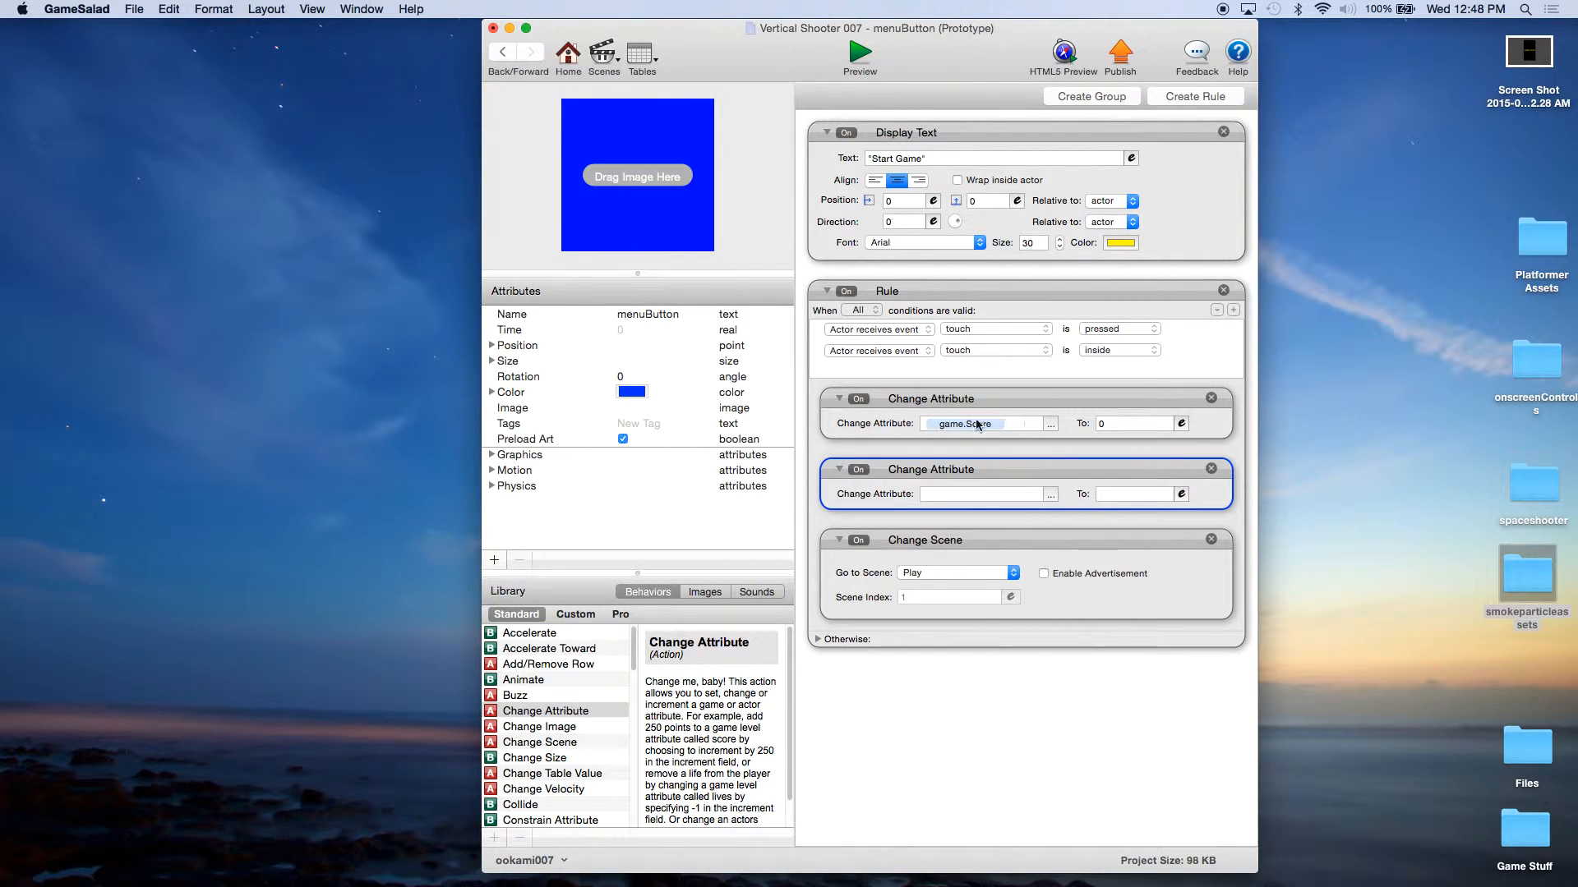
left_click(1050, 494)
left_click(1053, 509)
left_click_drag(1234, 517, 1235, 585)
left_click(1158, 588)
left_click(1110, 498)
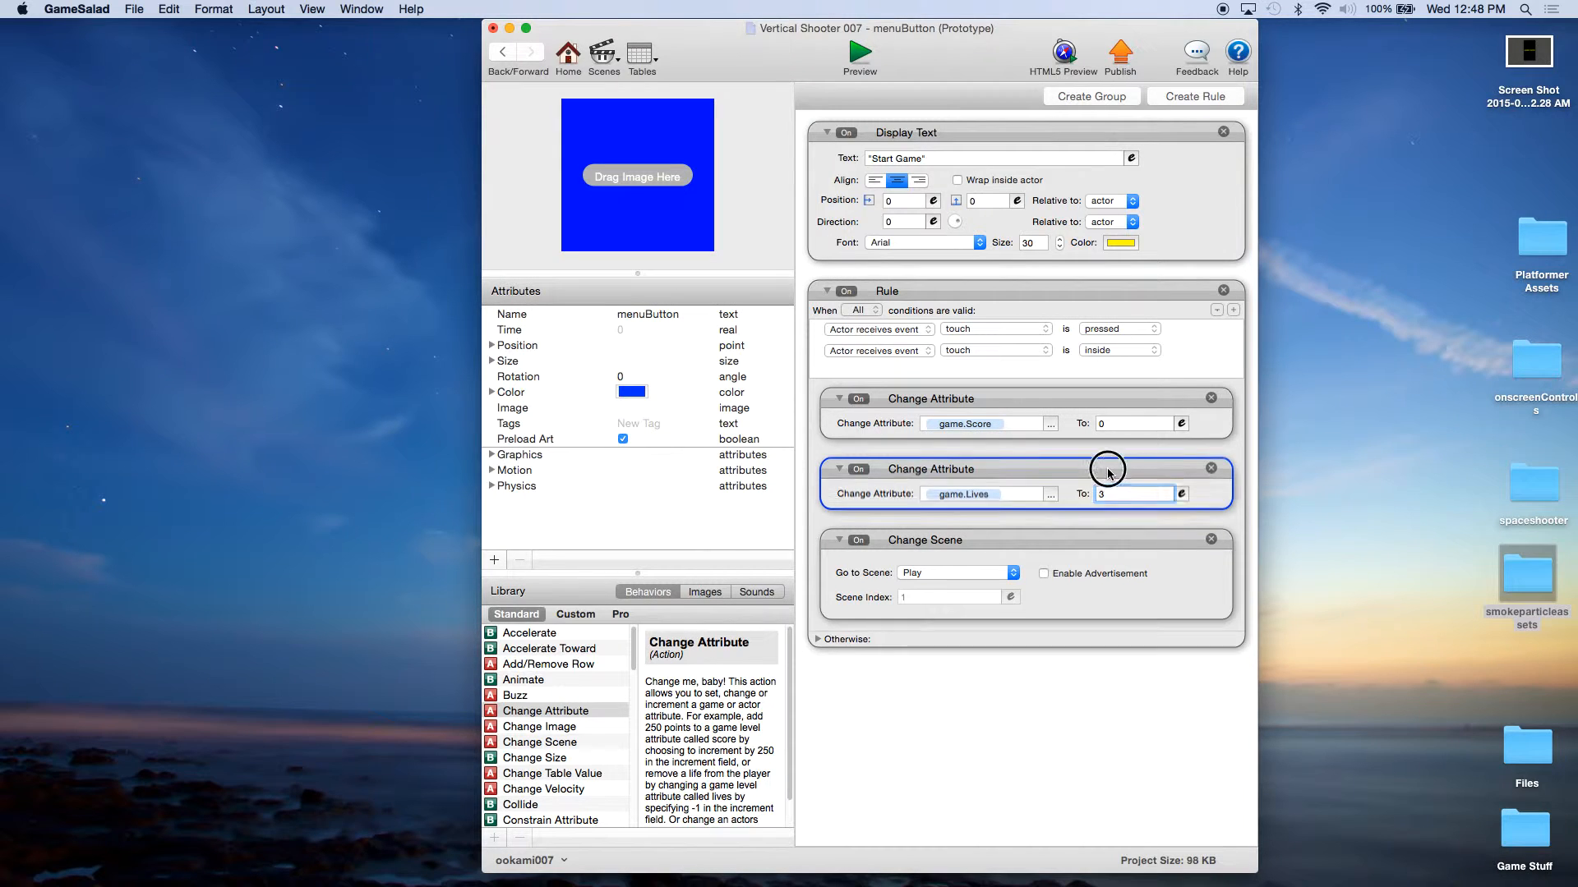
left_click(1081, 408)
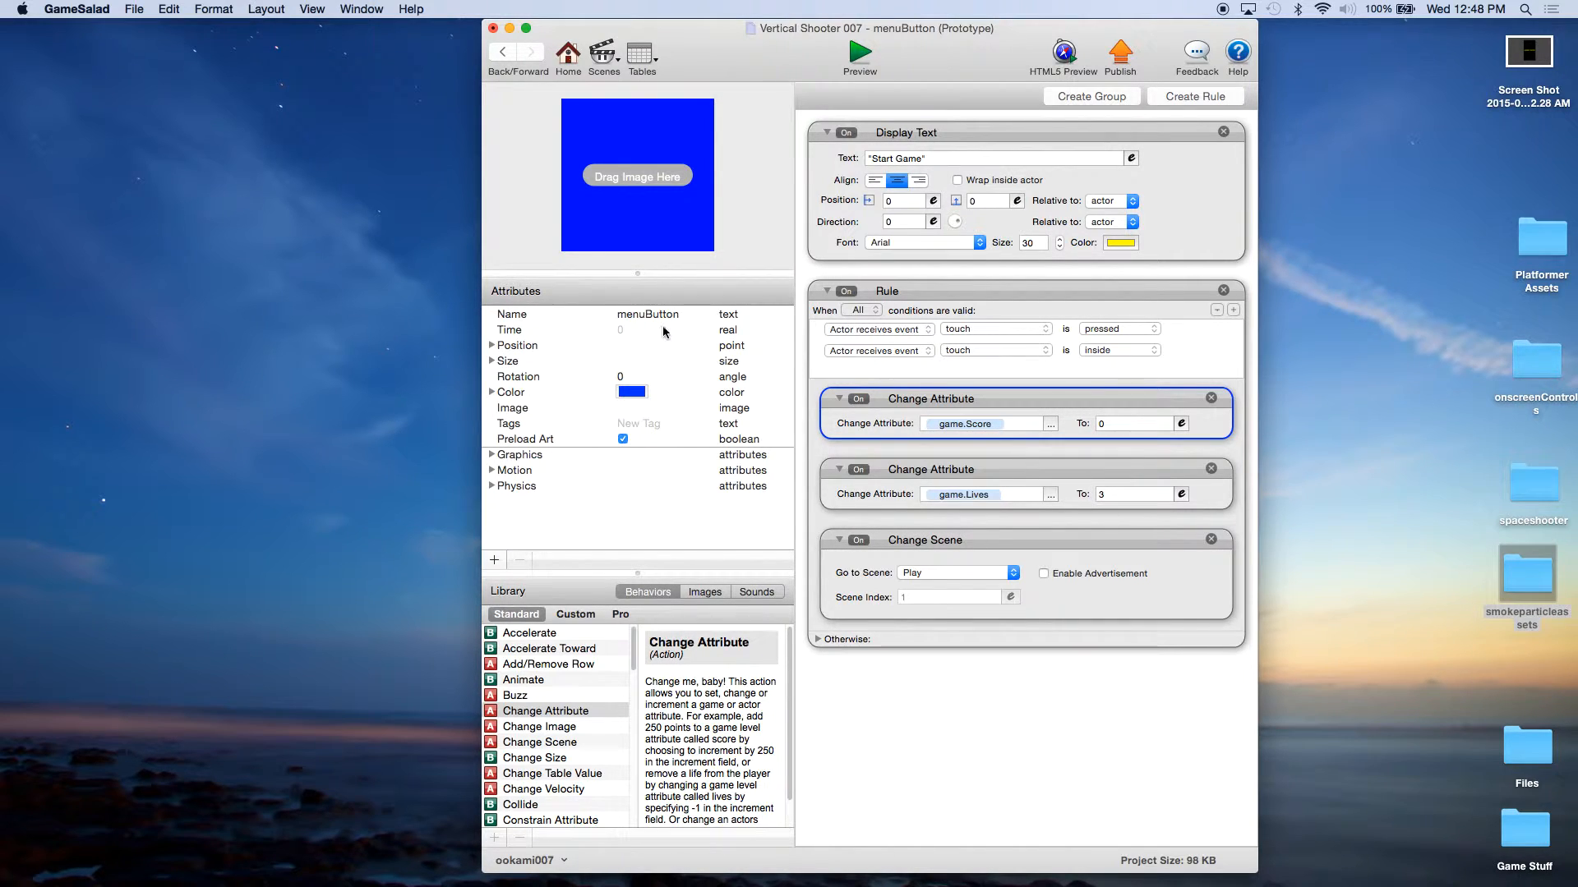
Step: Save the project and return to its scene overview
left_click(134, 13)
left_click(152, 100)
left_click(569, 61)
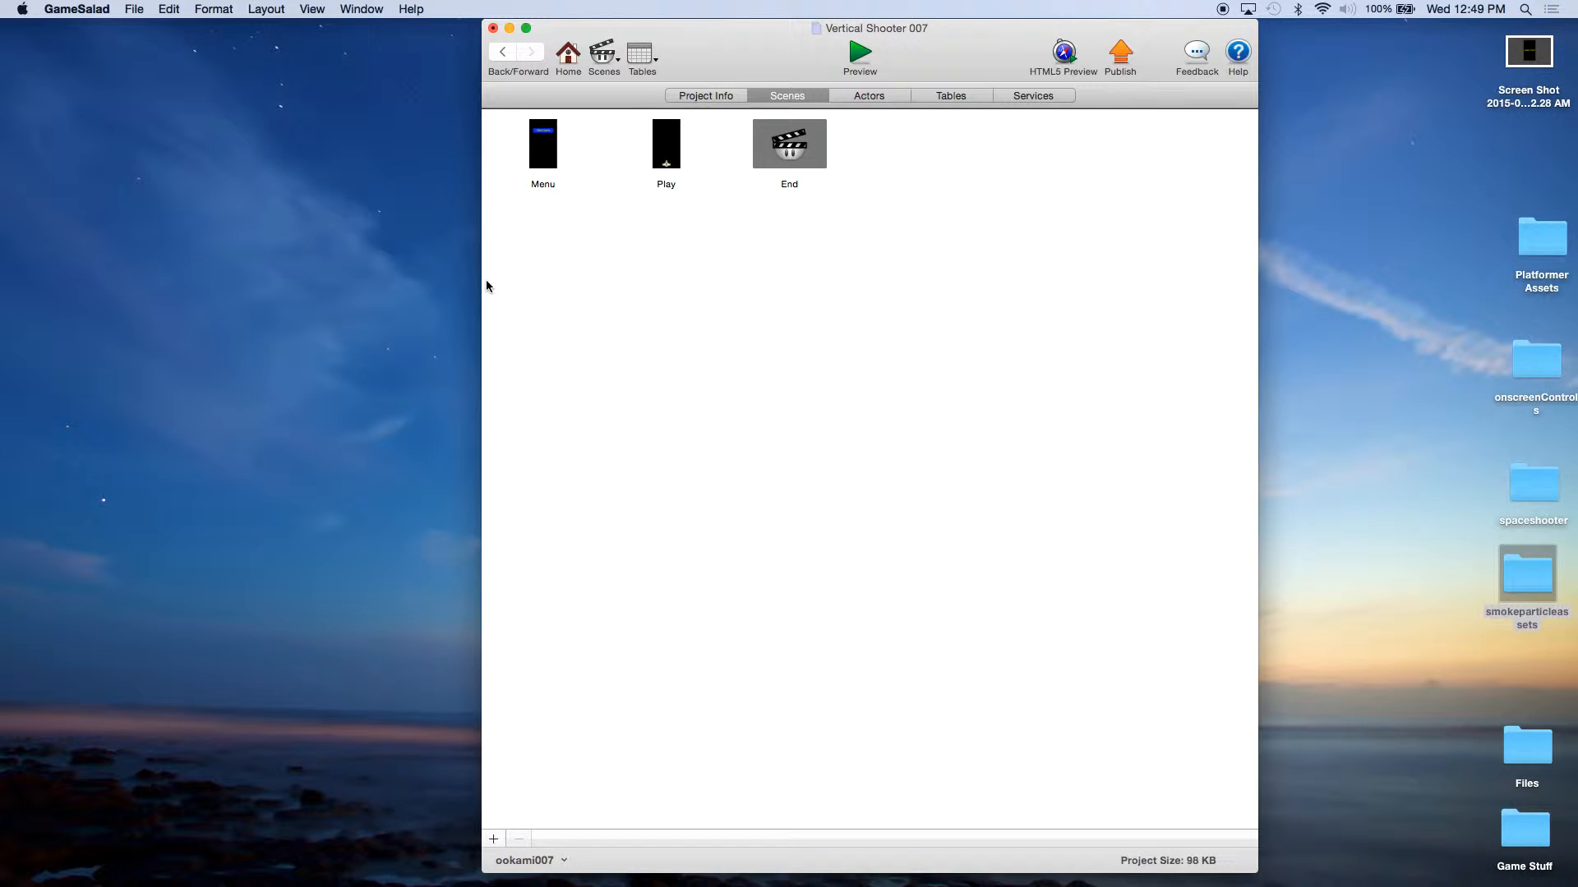
Step: Create a new actor in the project's actor list and name it HUDScore
left_click(870, 97)
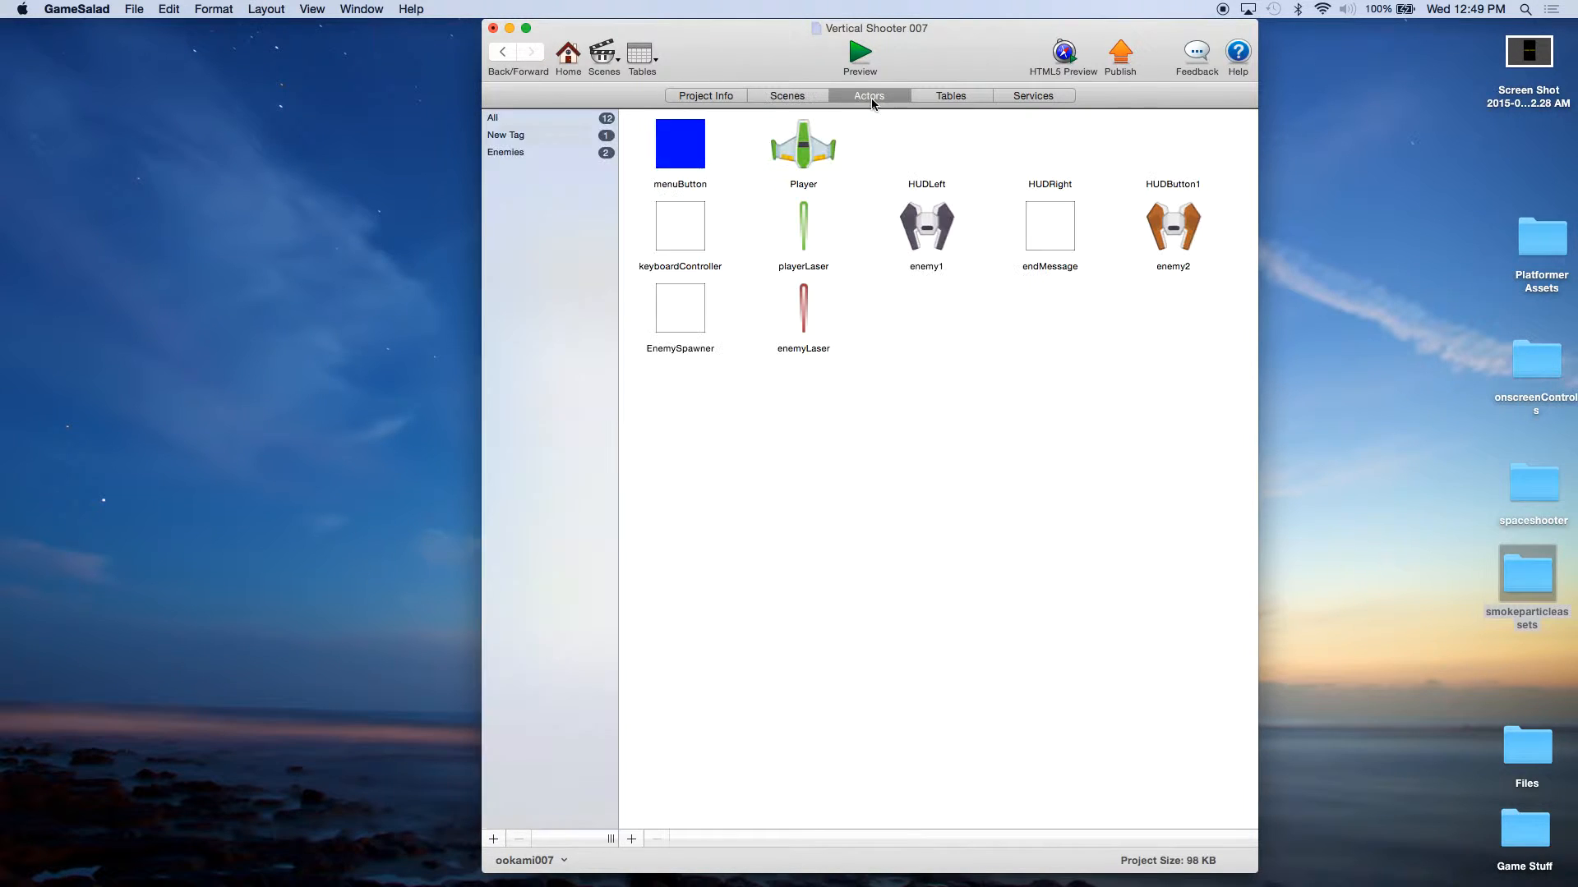
left_click(632, 838)
left_click(947, 347)
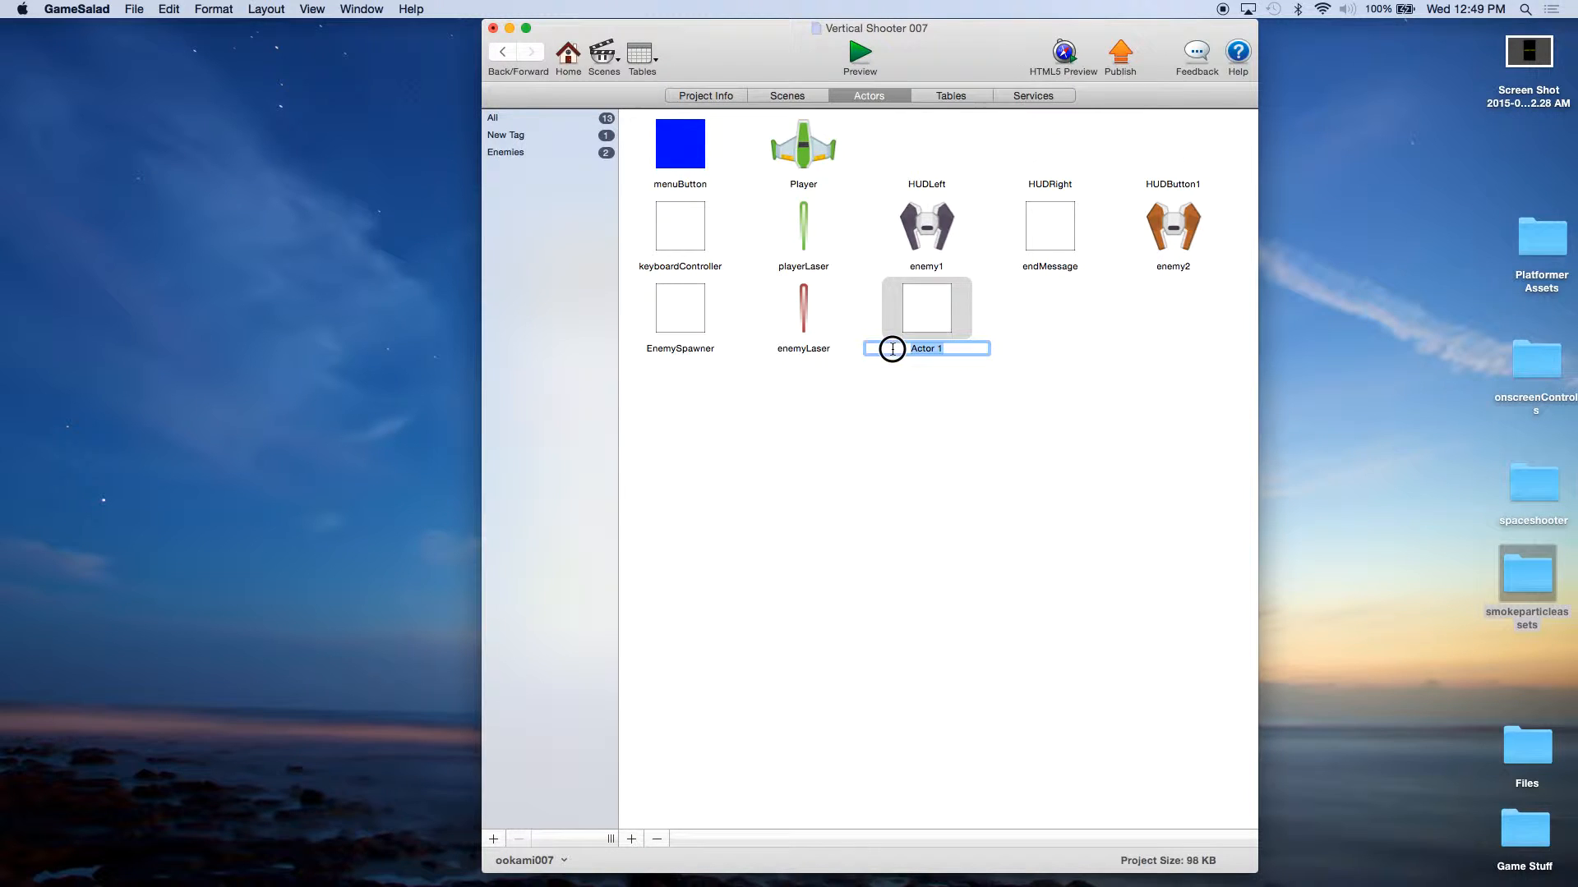
type("H")
type("UDScore")
left_click(940, 312)
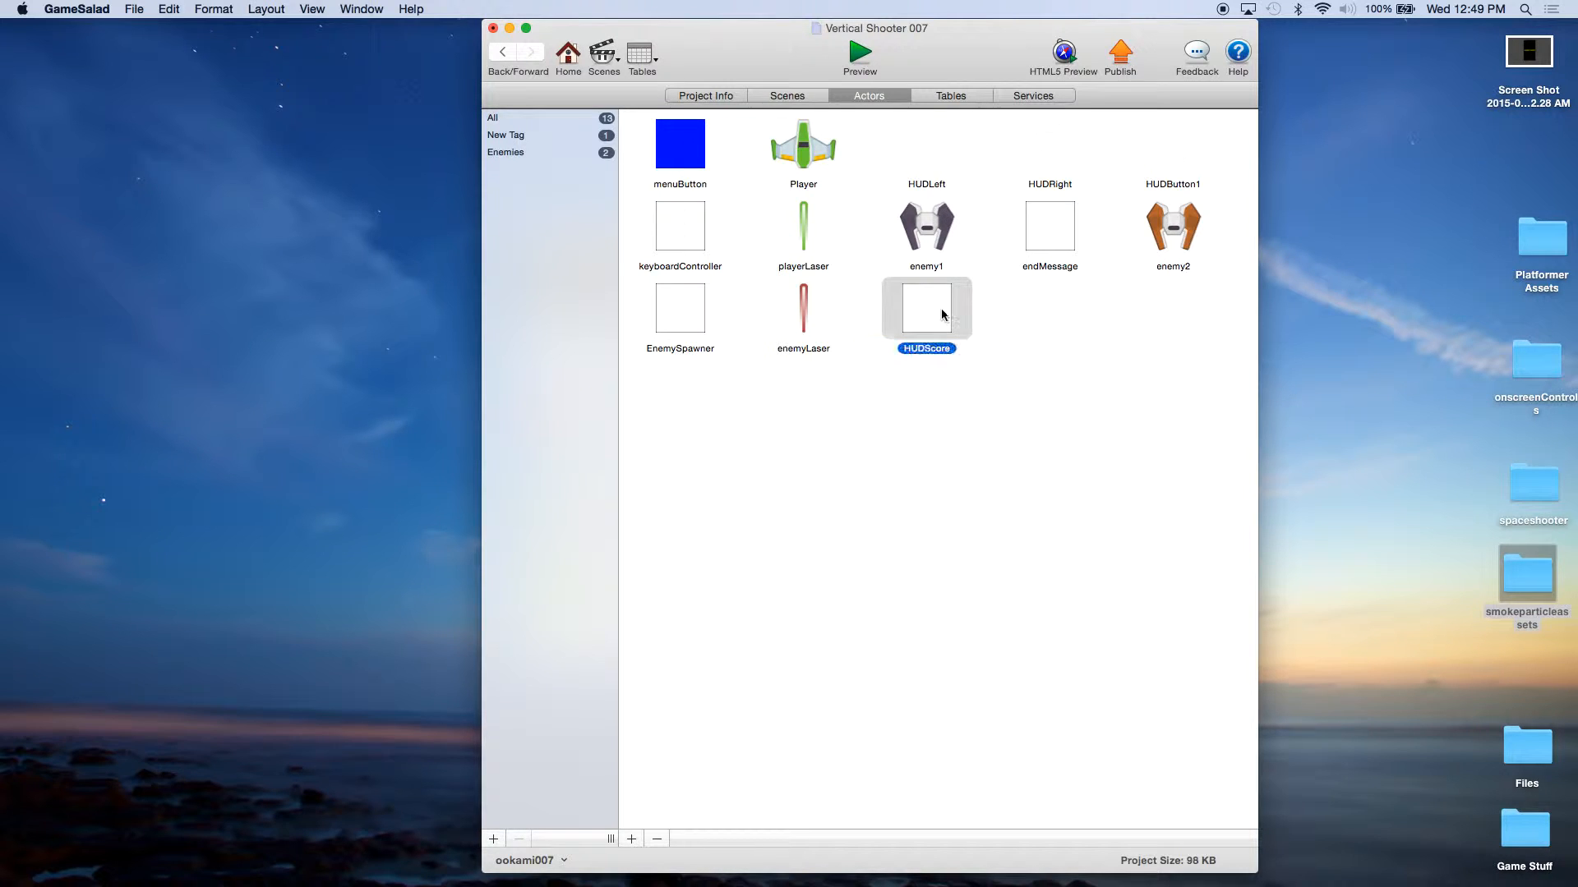
Step: Create another new actor and name it playerExplosion
left_click(632, 839)
left_click(1073, 351)
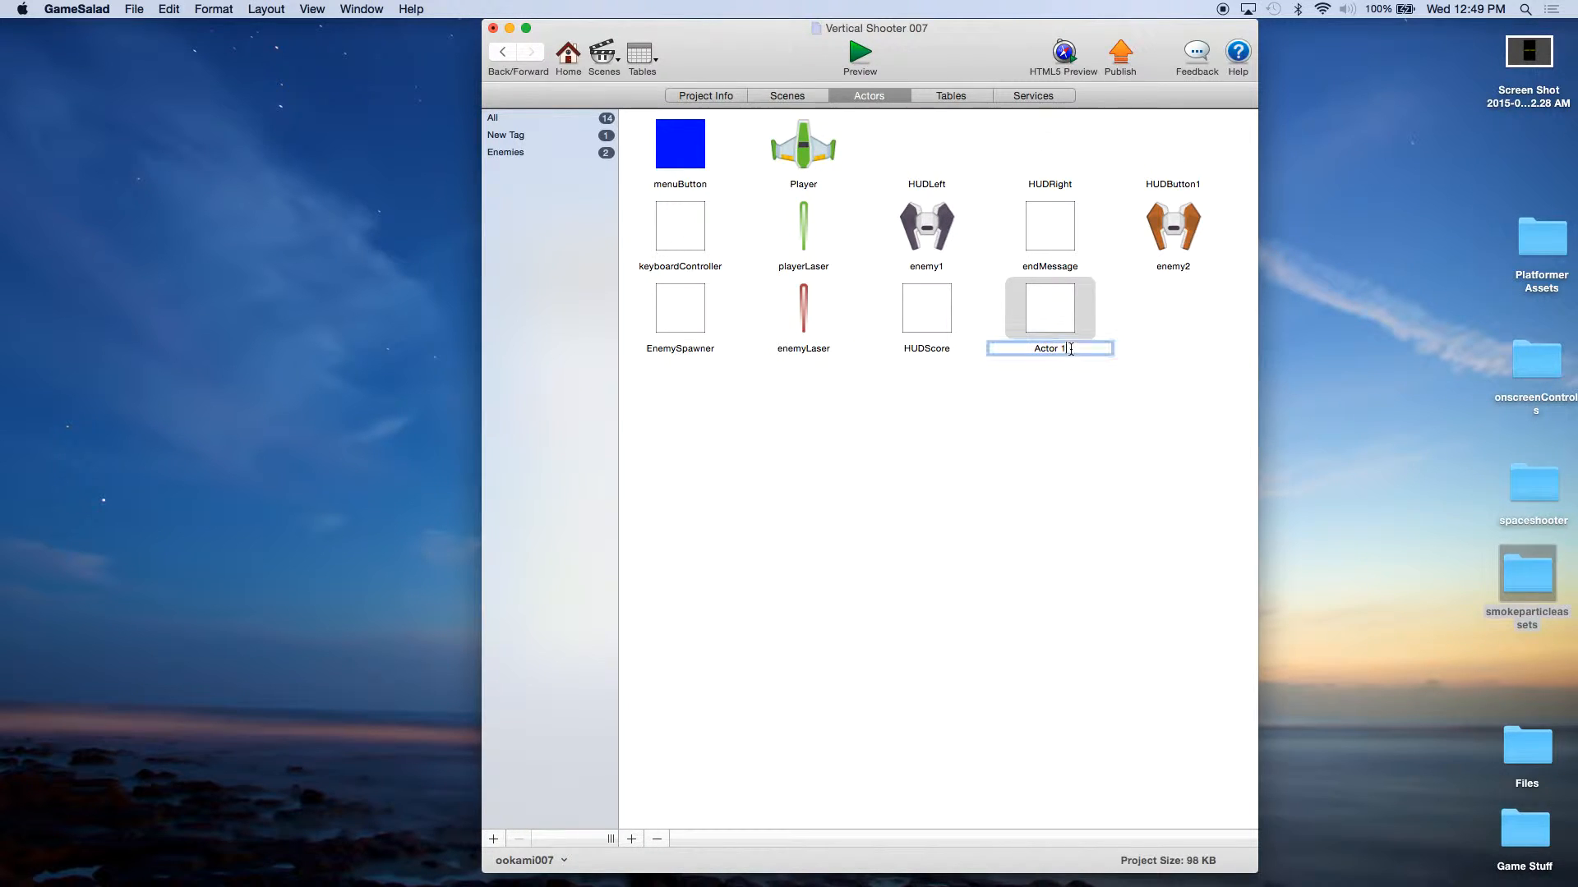
type("playerS")
key("BackSpace")
type("Explosion")
key("super+a")
left_click(994, 411)
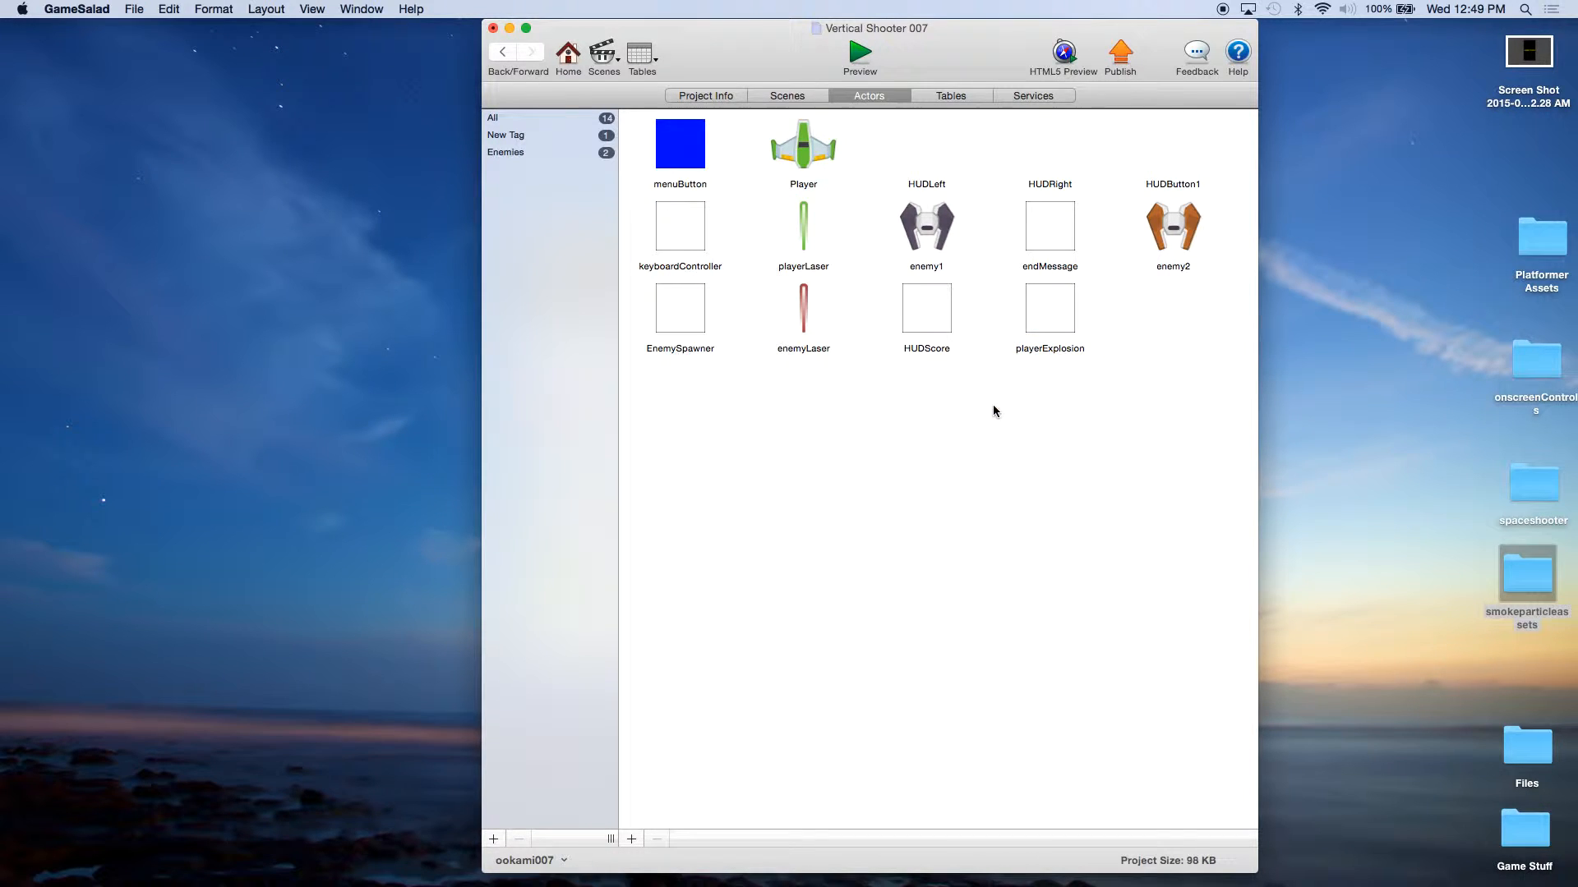
Step: Open the HUDScore actor for editing and set its color to green
double_click(945, 319)
left_click(626, 396)
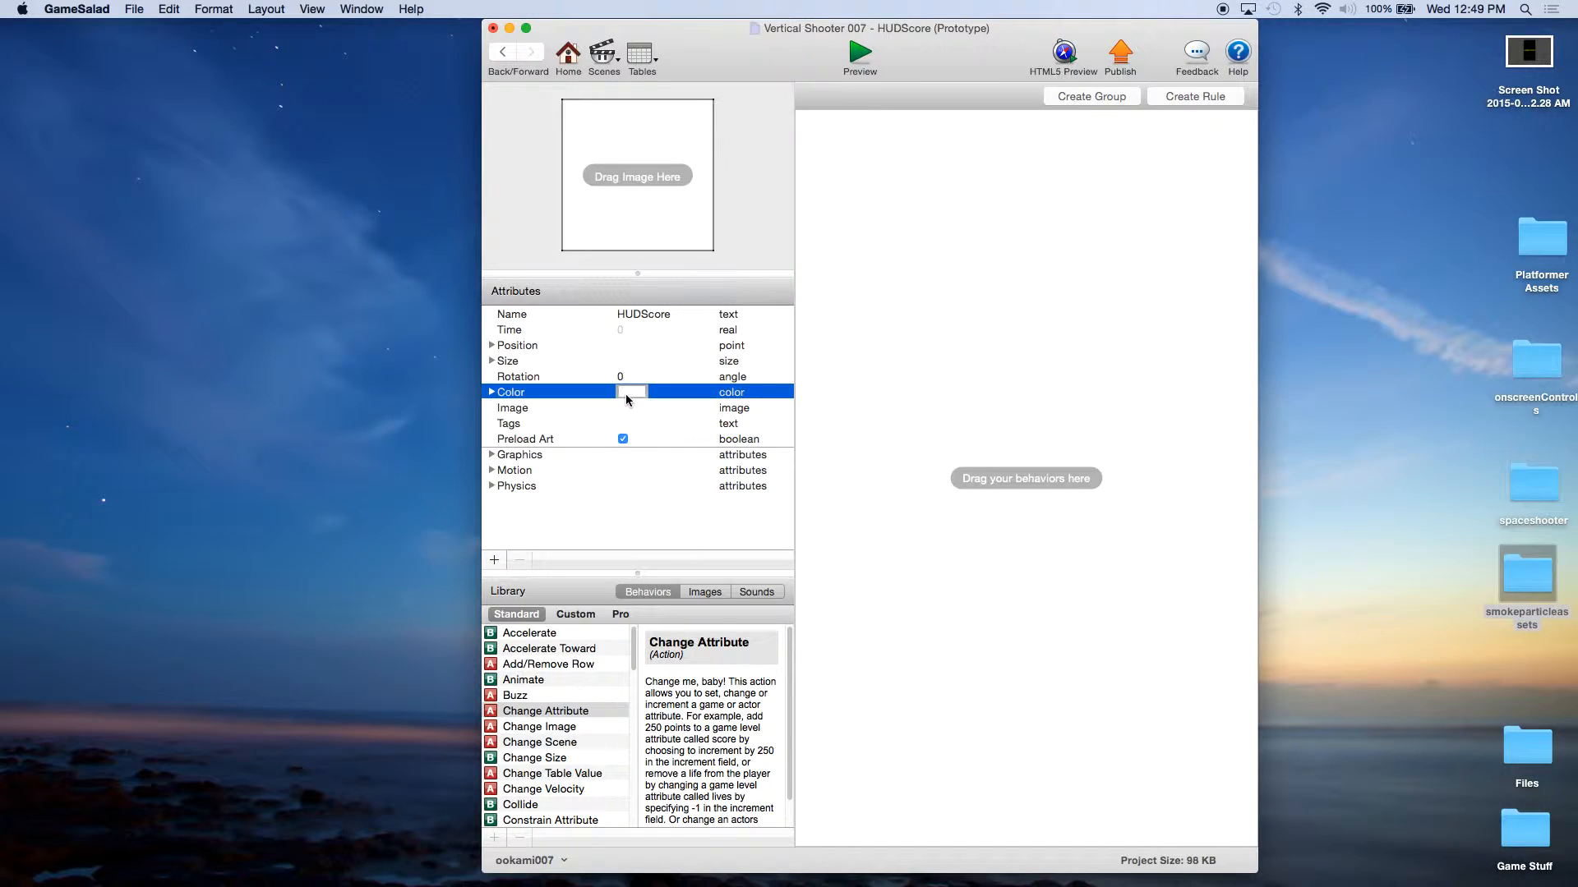
left_click(625, 393)
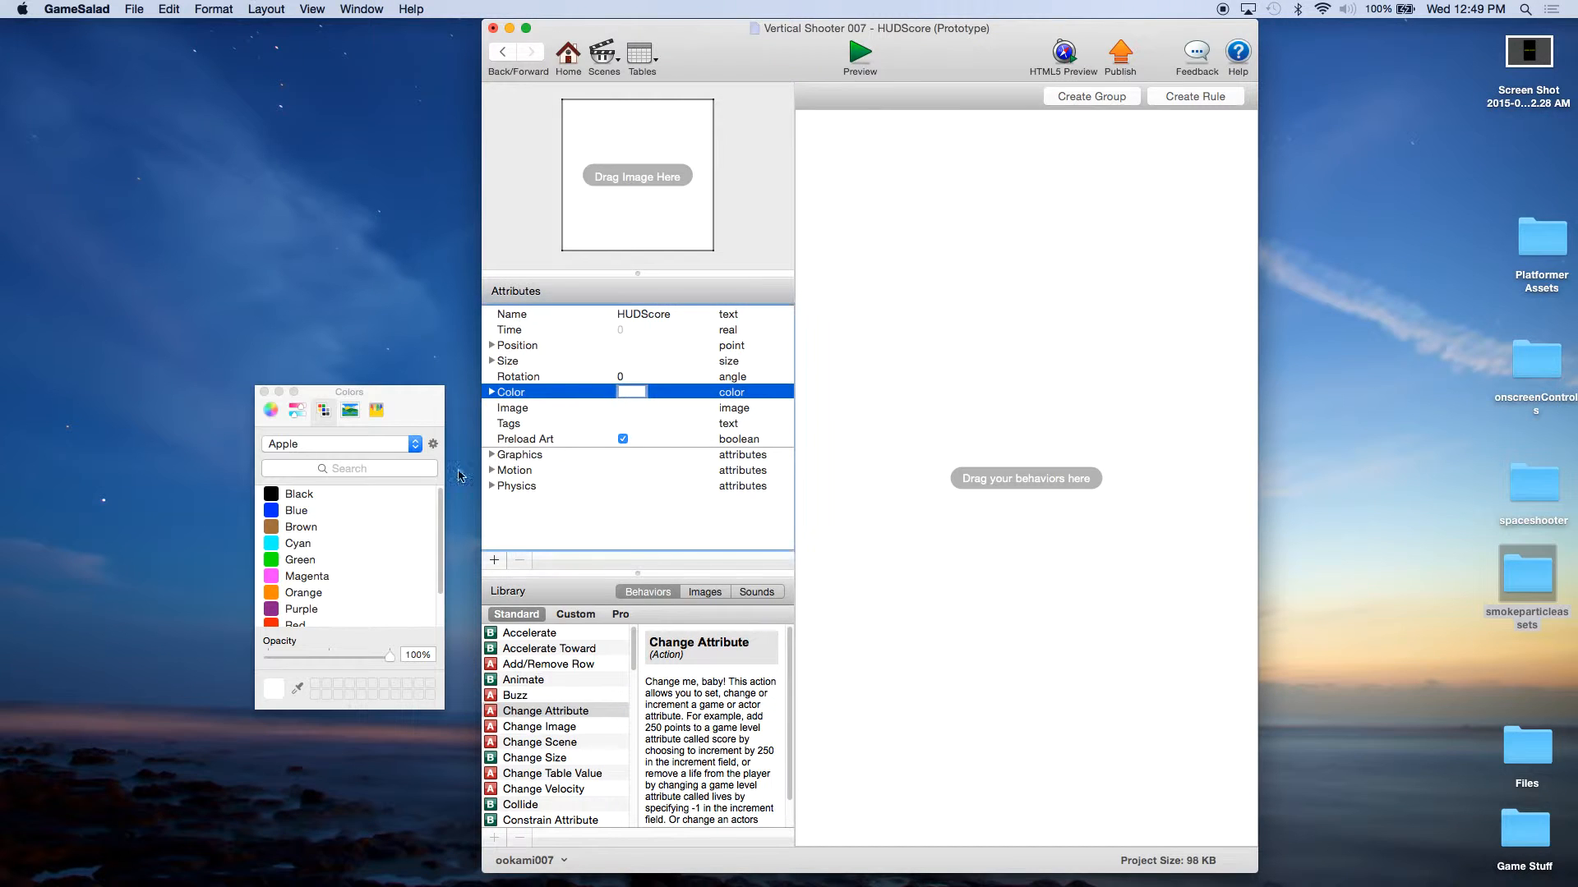
left_click(270, 562)
left_click(265, 392)
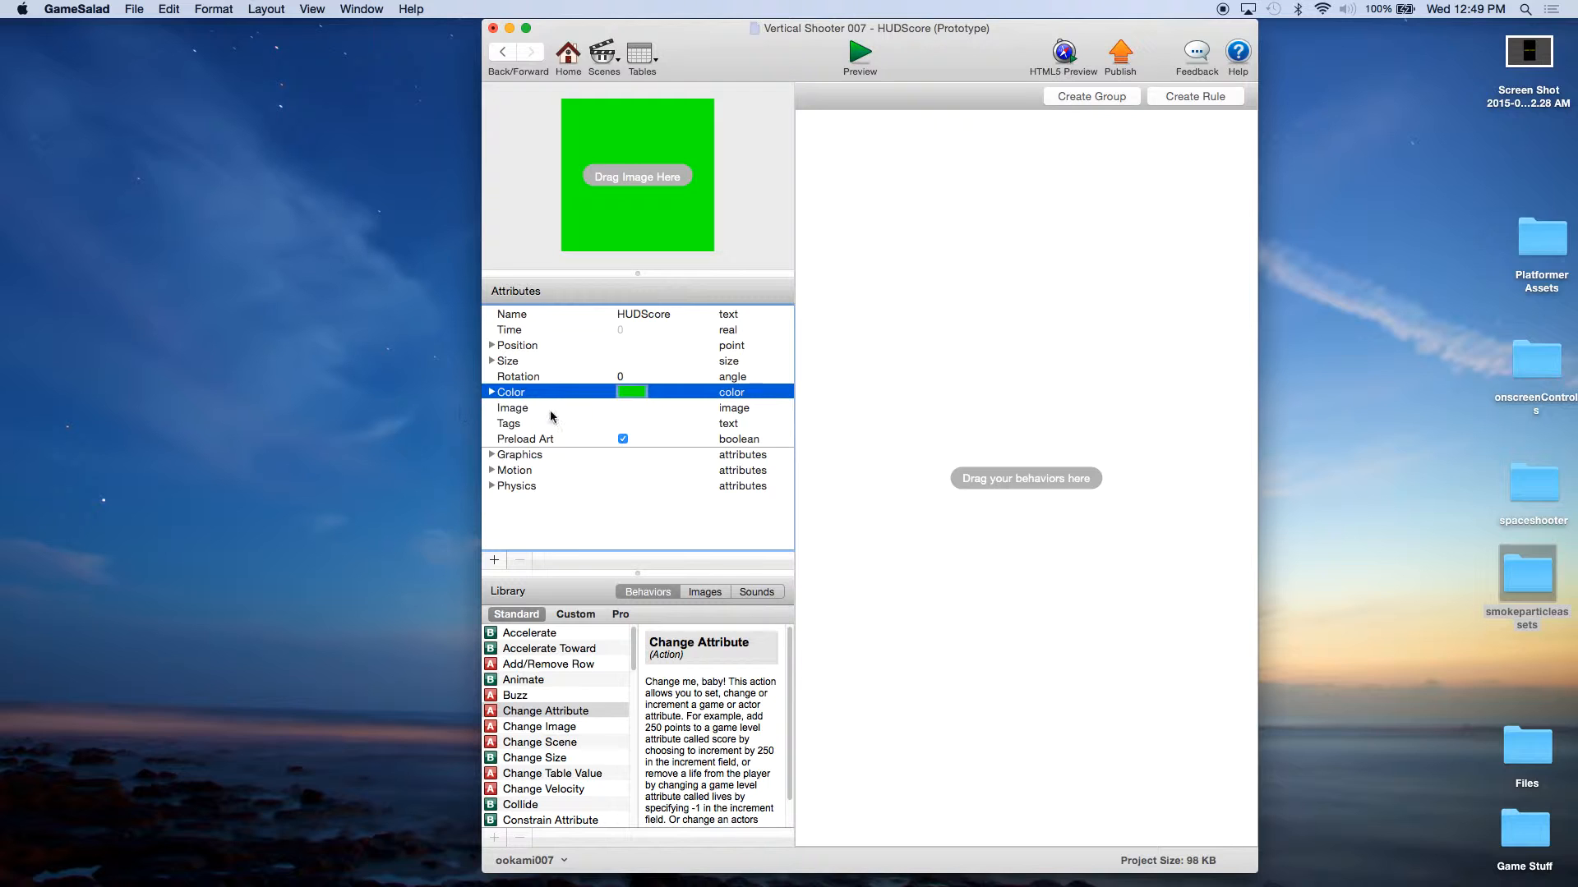
left_click(974, 375)
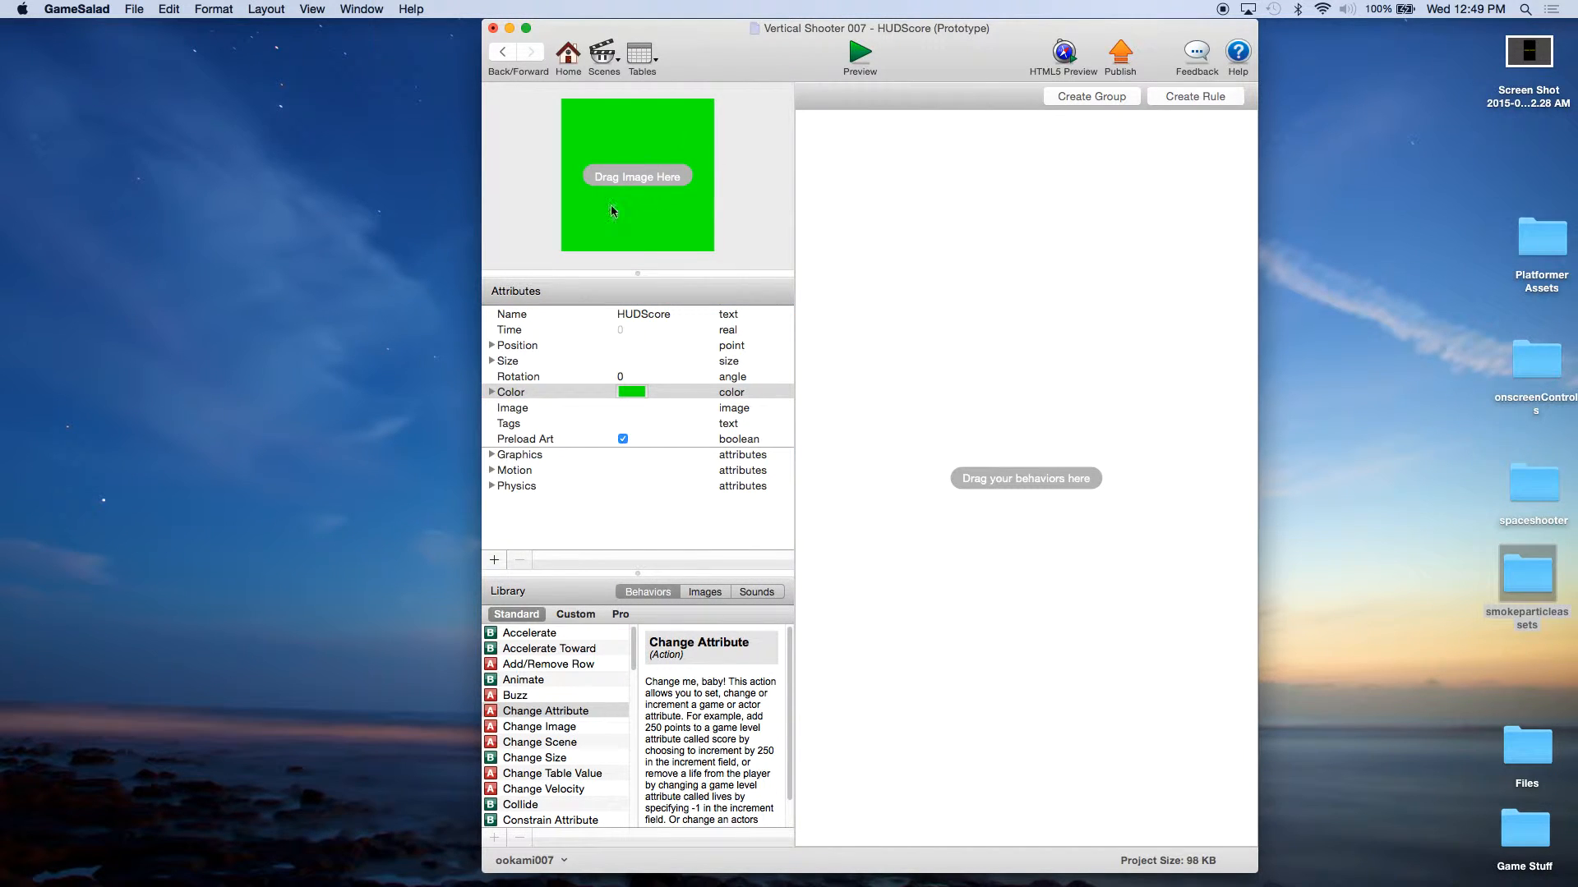
Step: Add a Change Attribute behavior to HUDScore that sets self.Color.Alpha to 0
left_click_drag(565, 712, 961, 318)
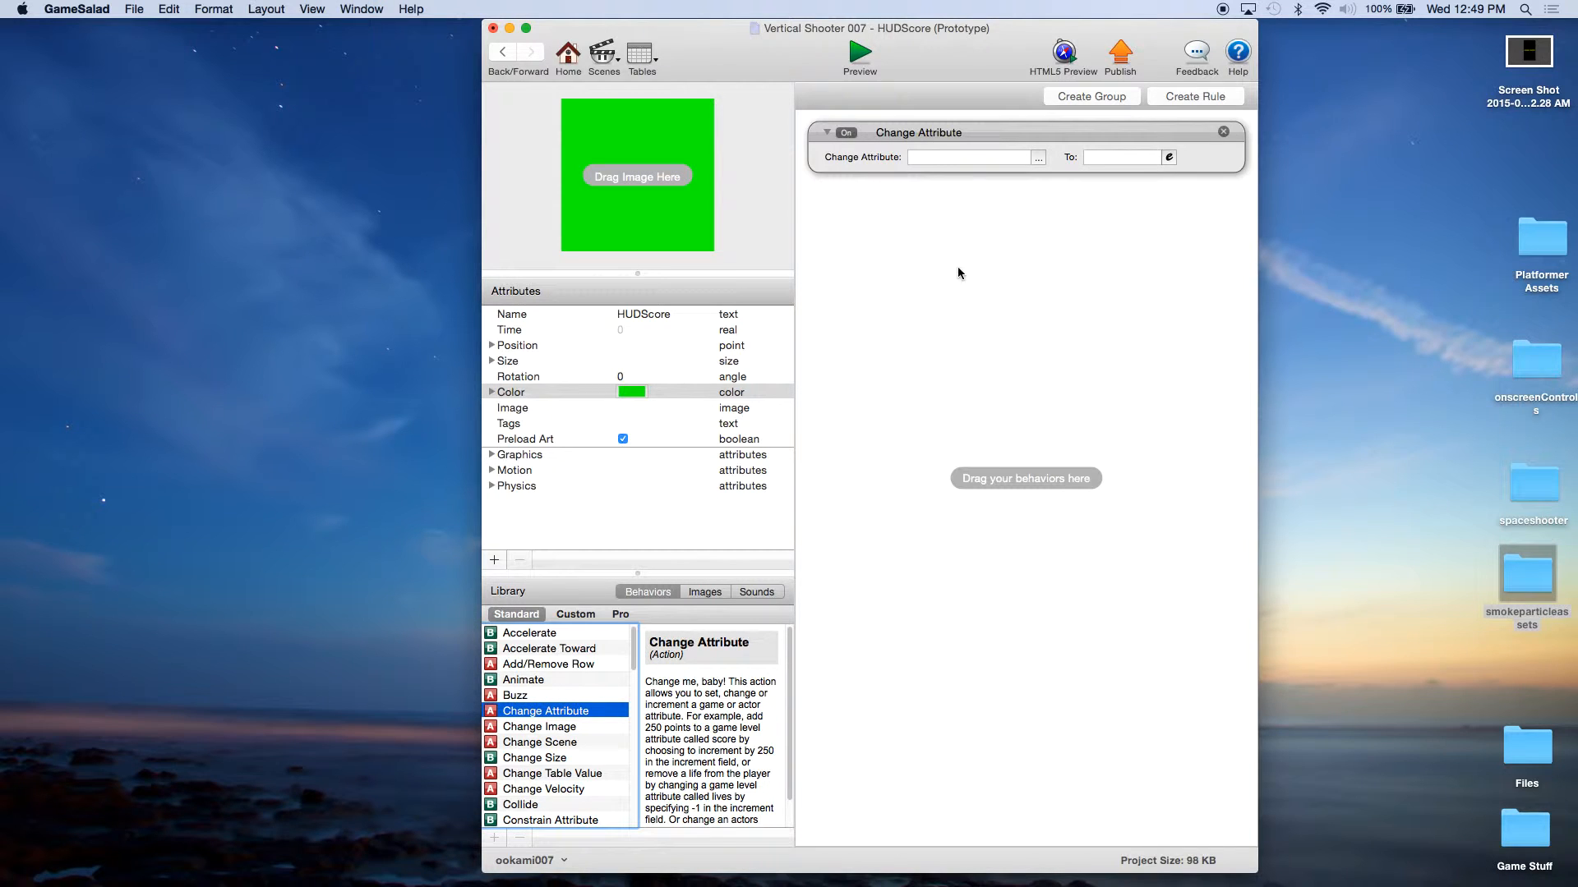
left_click(1038, 158)
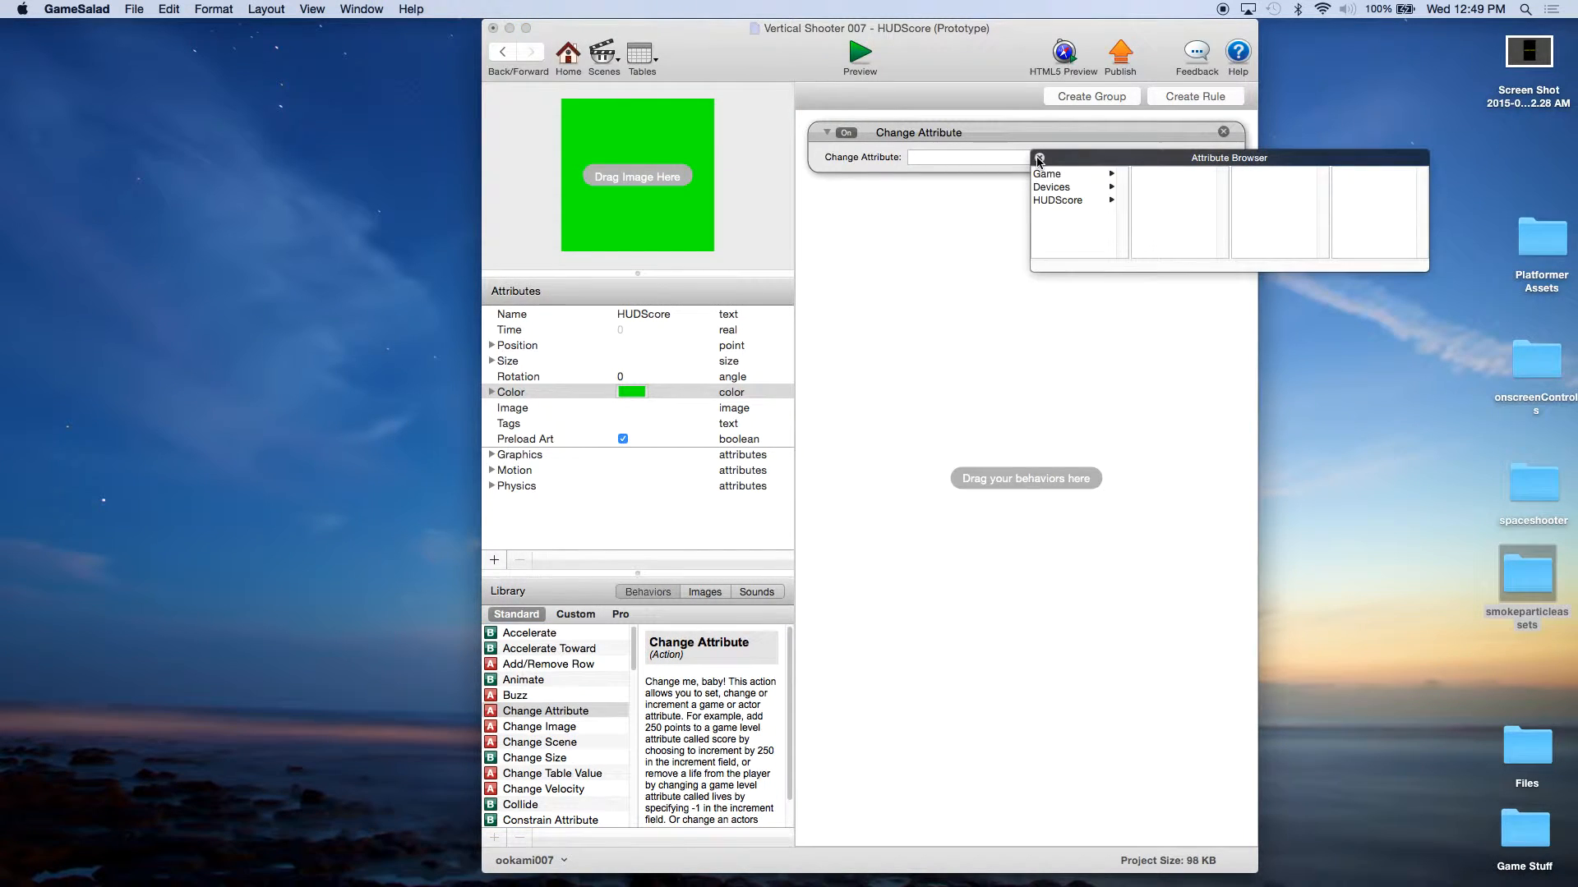
left_click(1065, 202)
left_click(1158, 239)
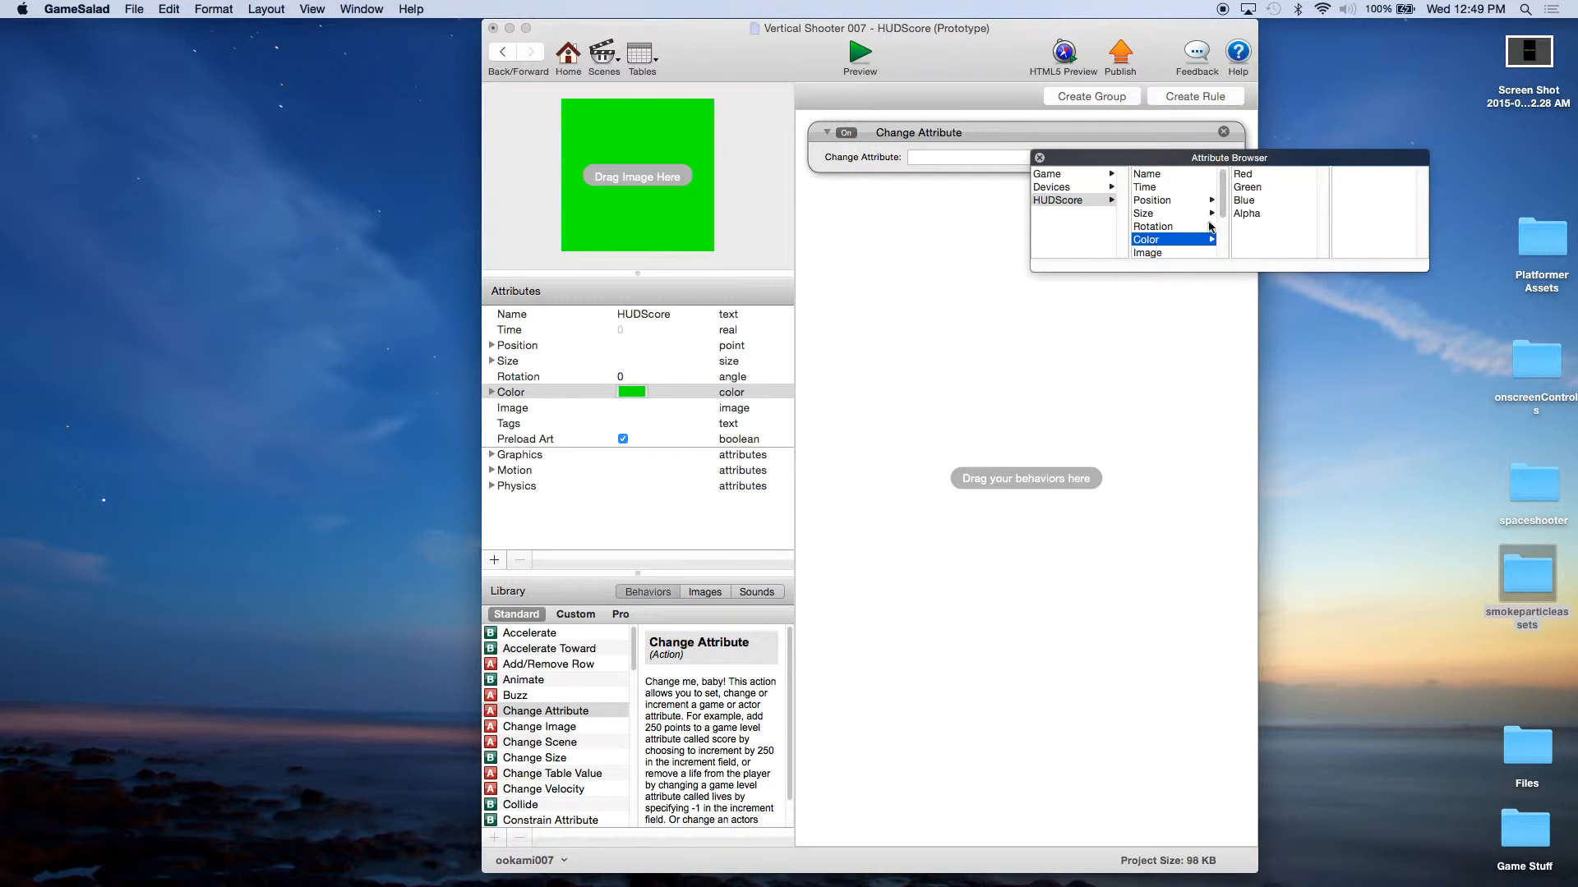
left_click(1266, 216)
left_click(1125, 157)
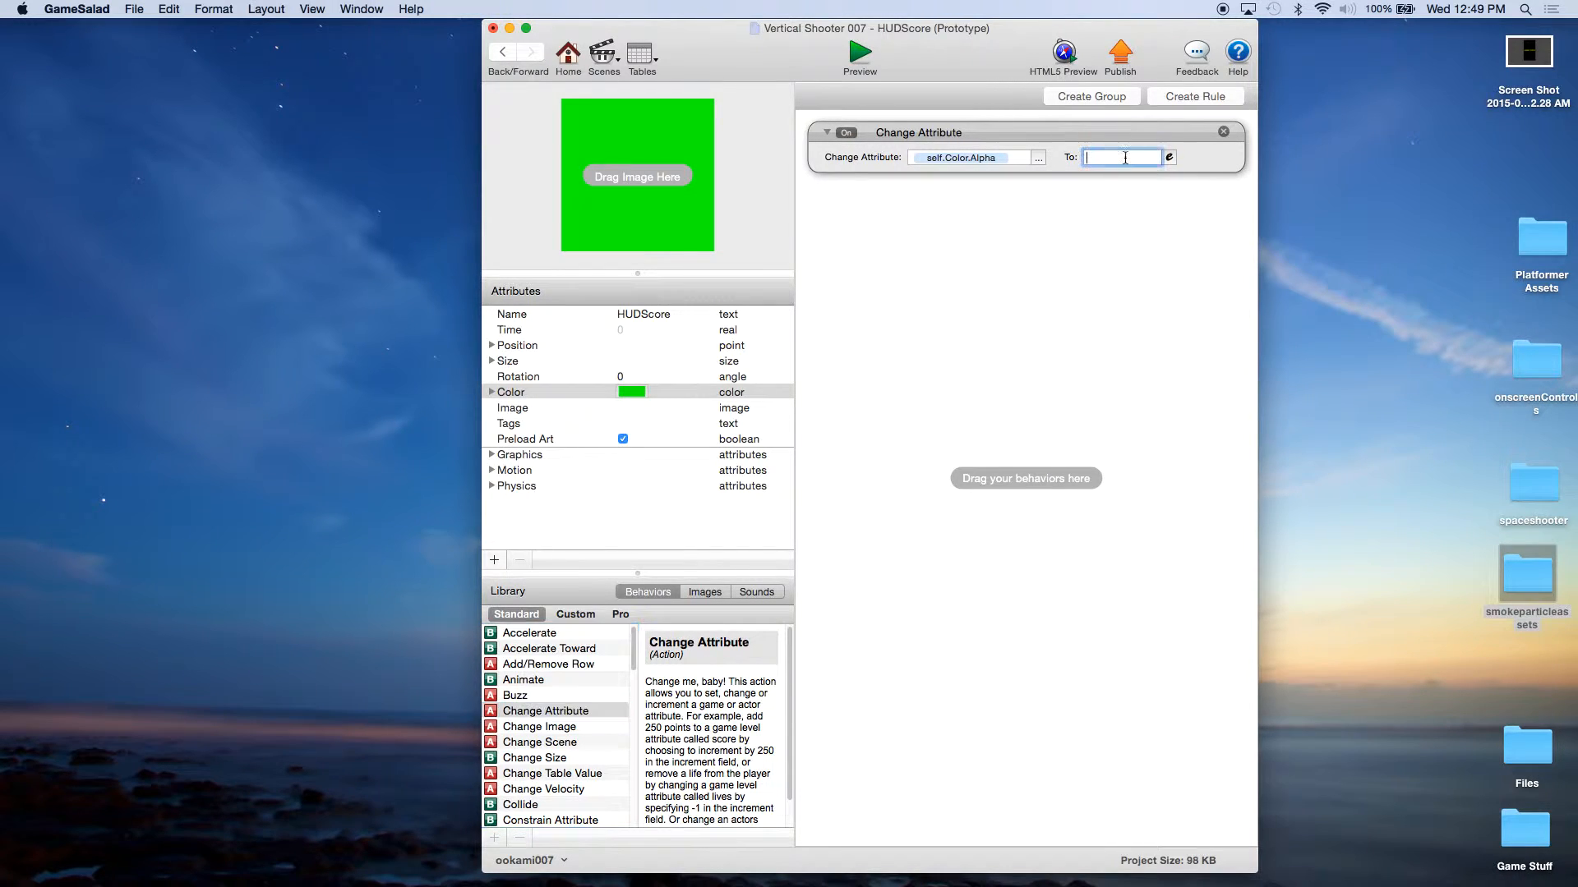
type("0")
key("Return")
left_click(946, 150)
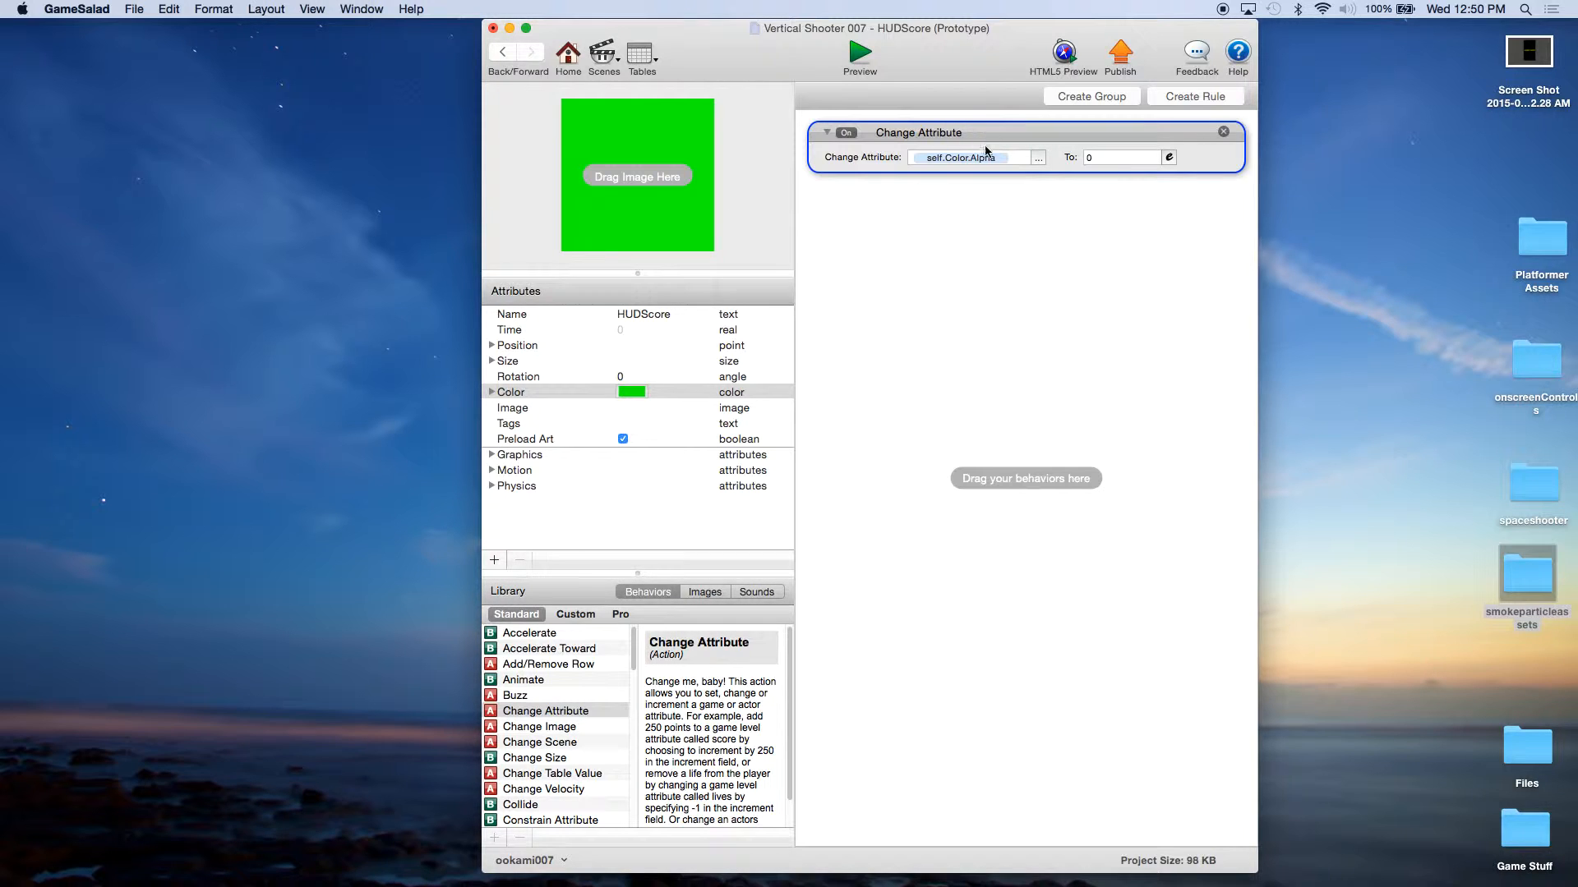
left_click(985, 260)
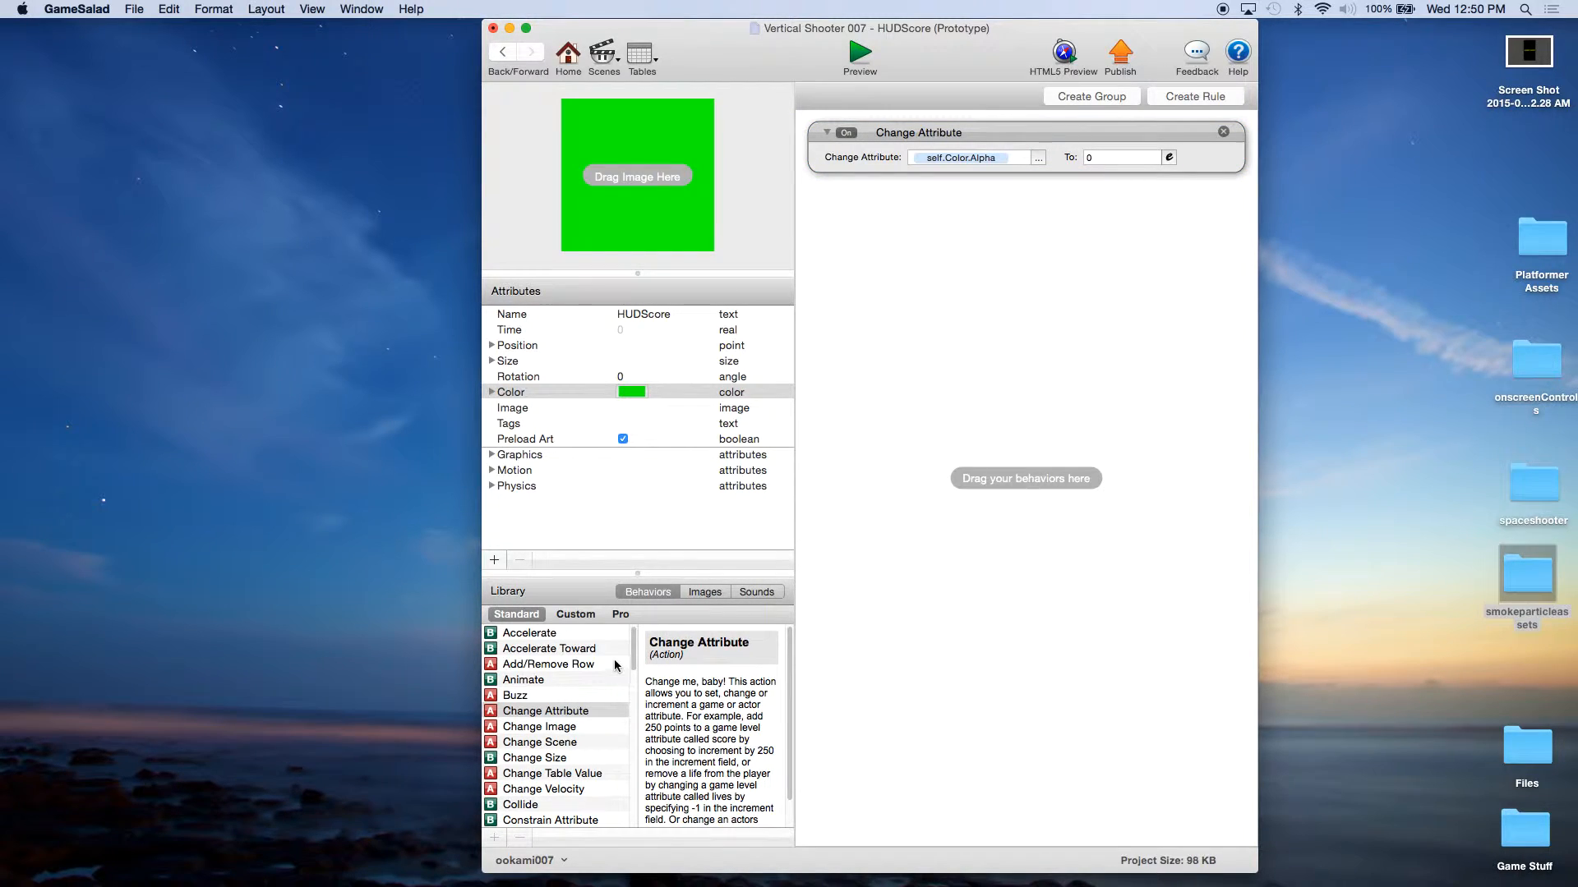
Step: Add a Display Text behavior below Change Attribute and set its text color to yellow
left_click_drag(633, 662, 862, 374)
left_click_drag(914, 289, 916, 292)
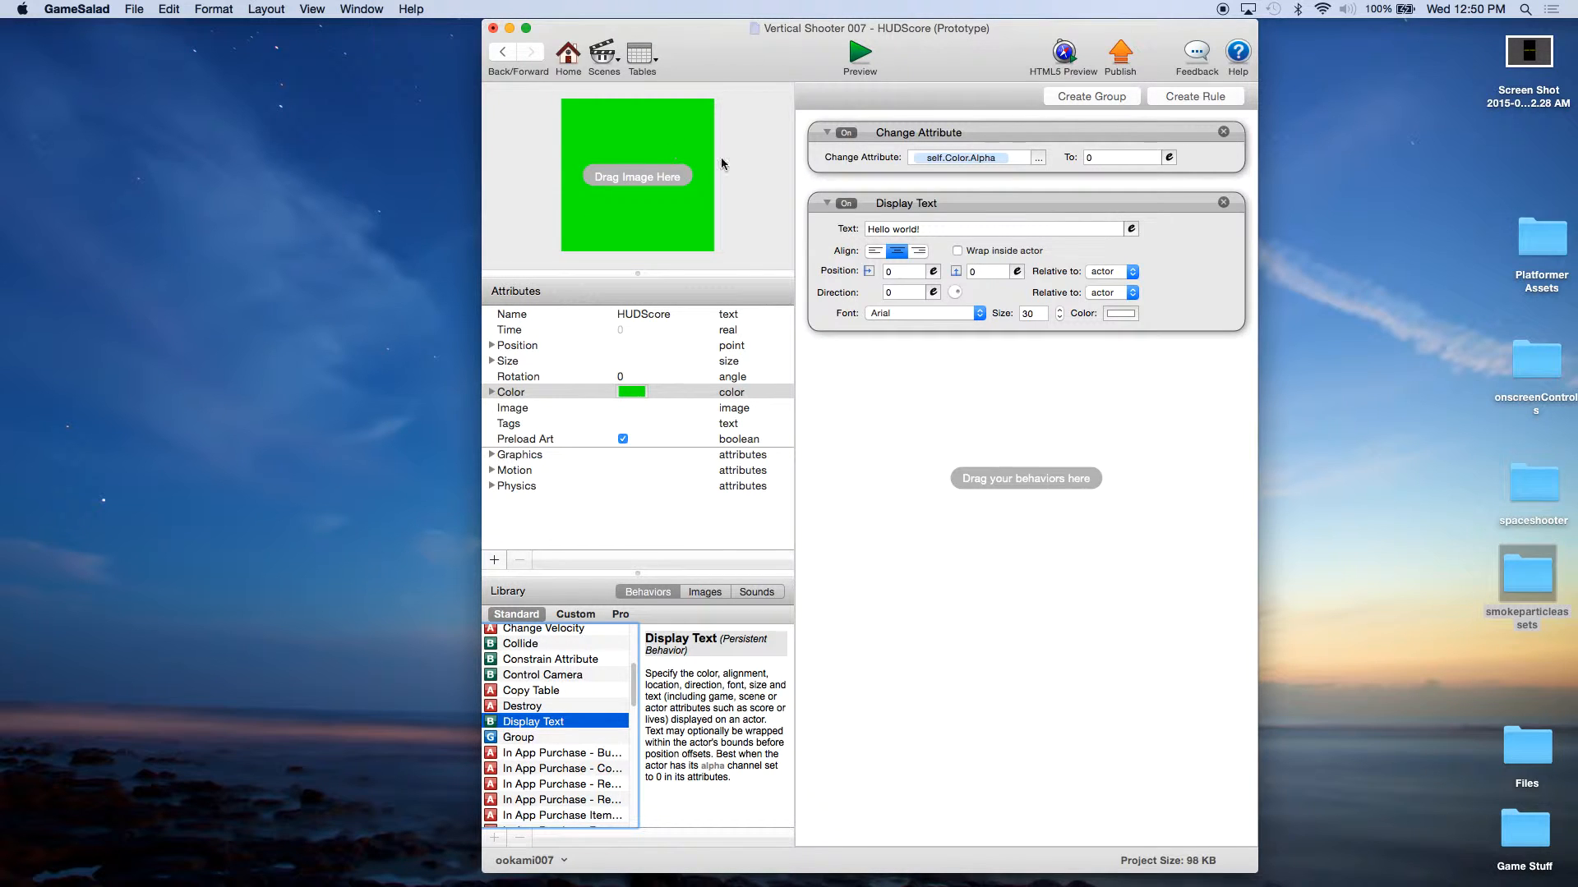
left_click(931, 209)
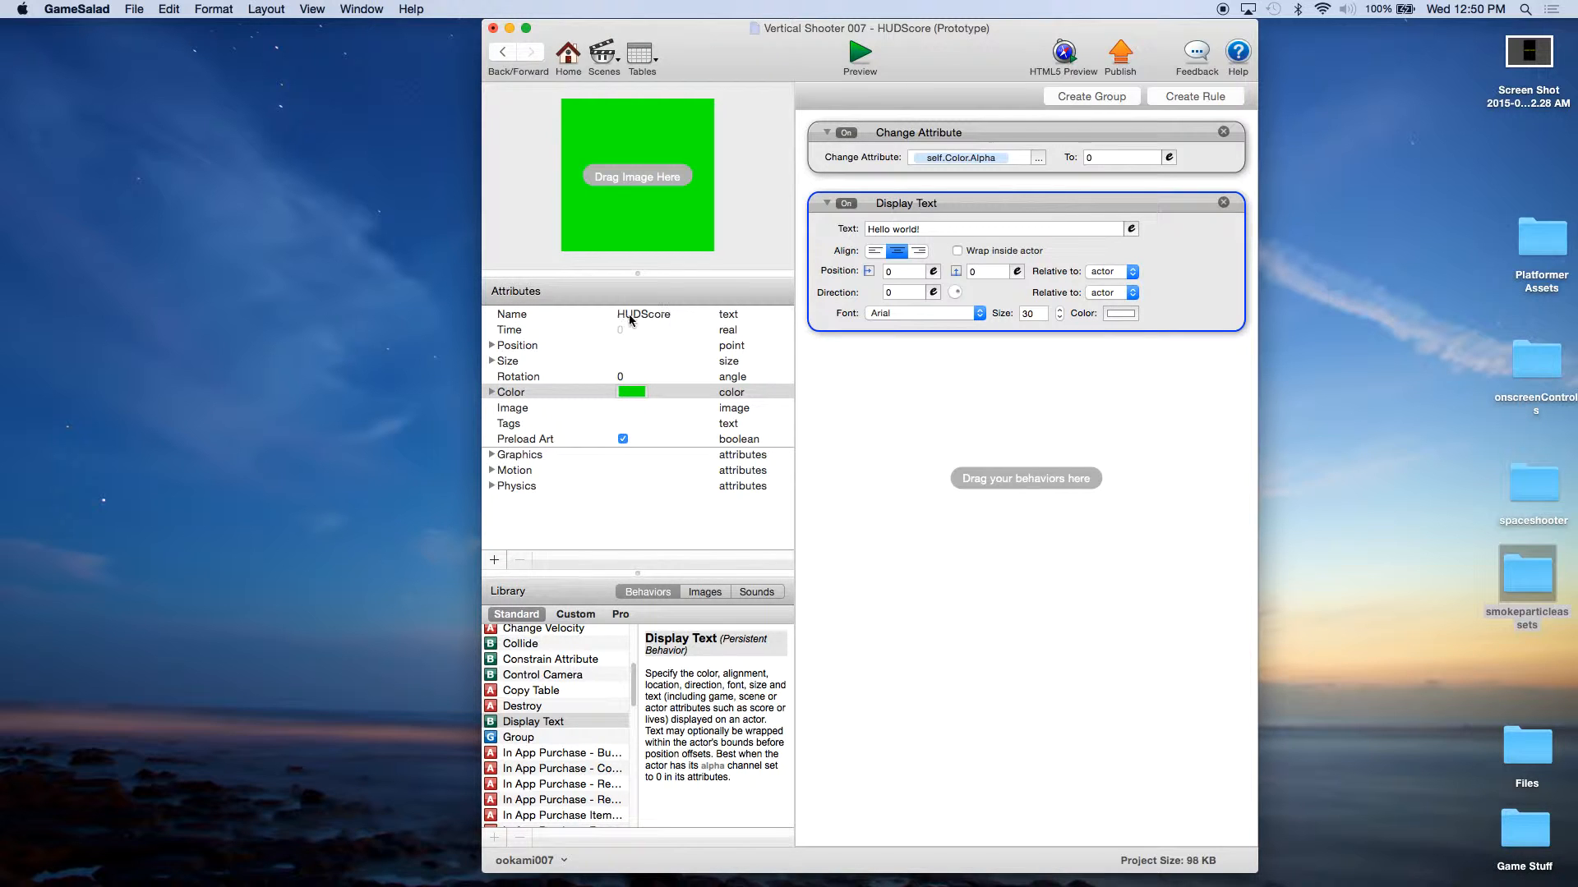
left_click(1120, 314)
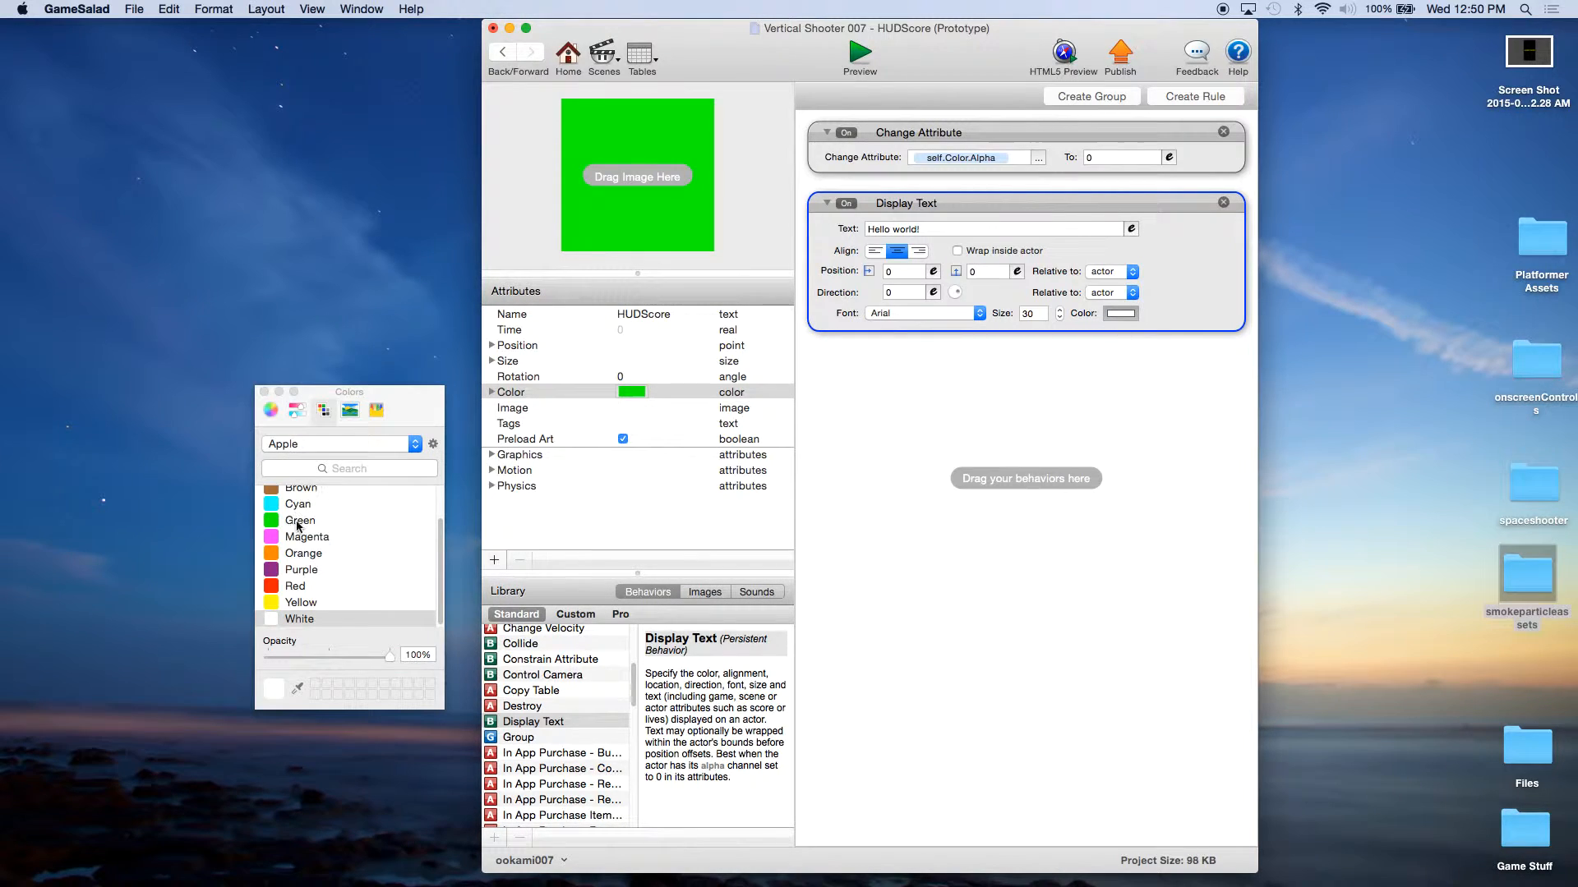
left_click(271, 603)
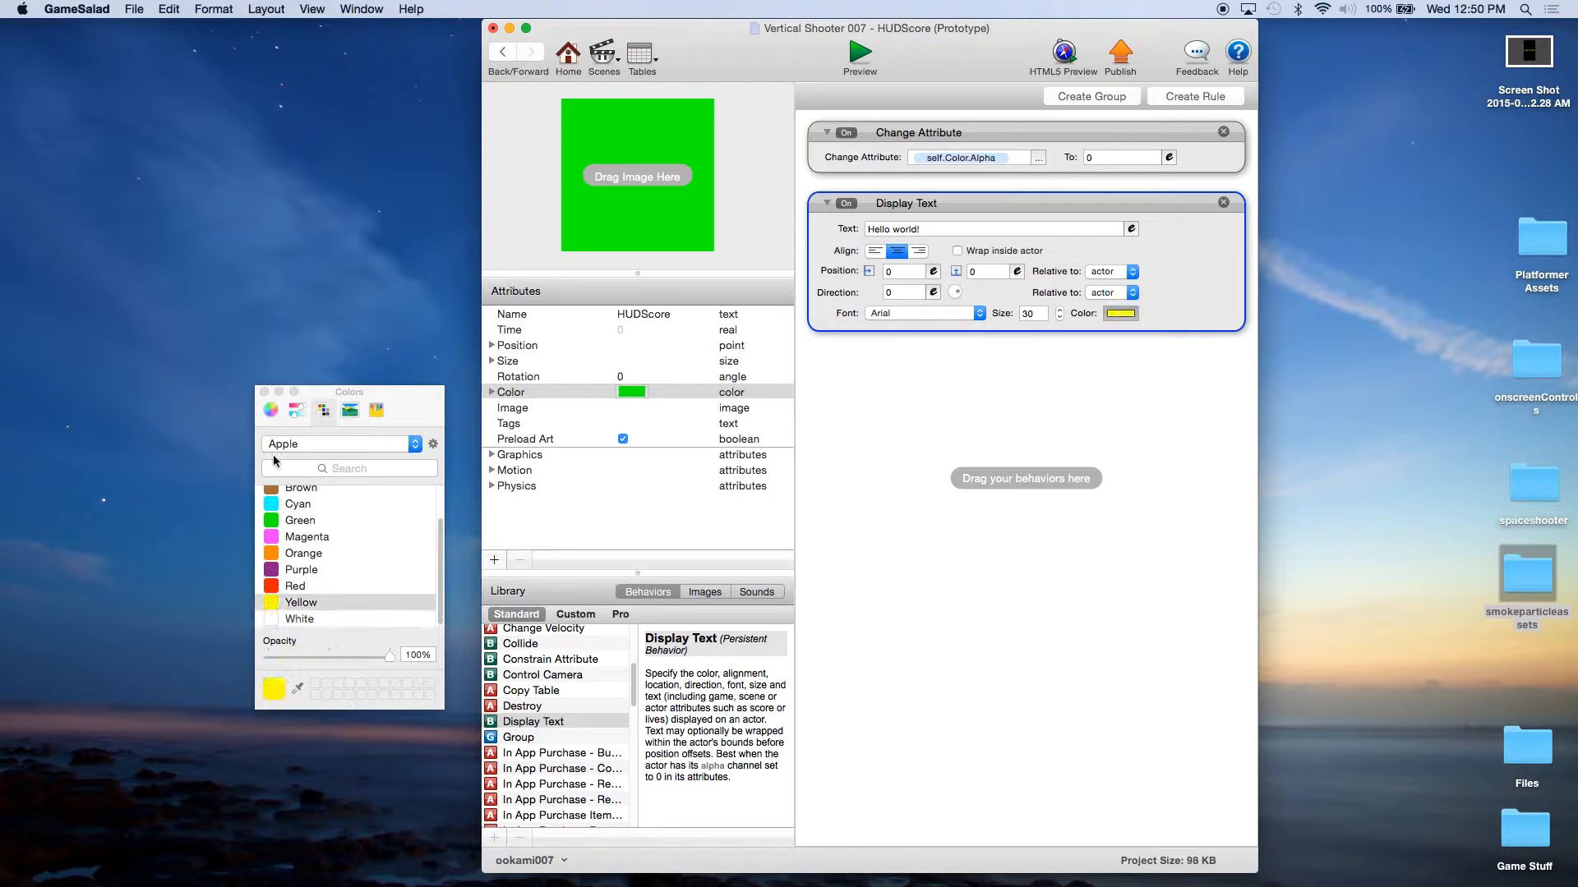
left_click(265, 393)
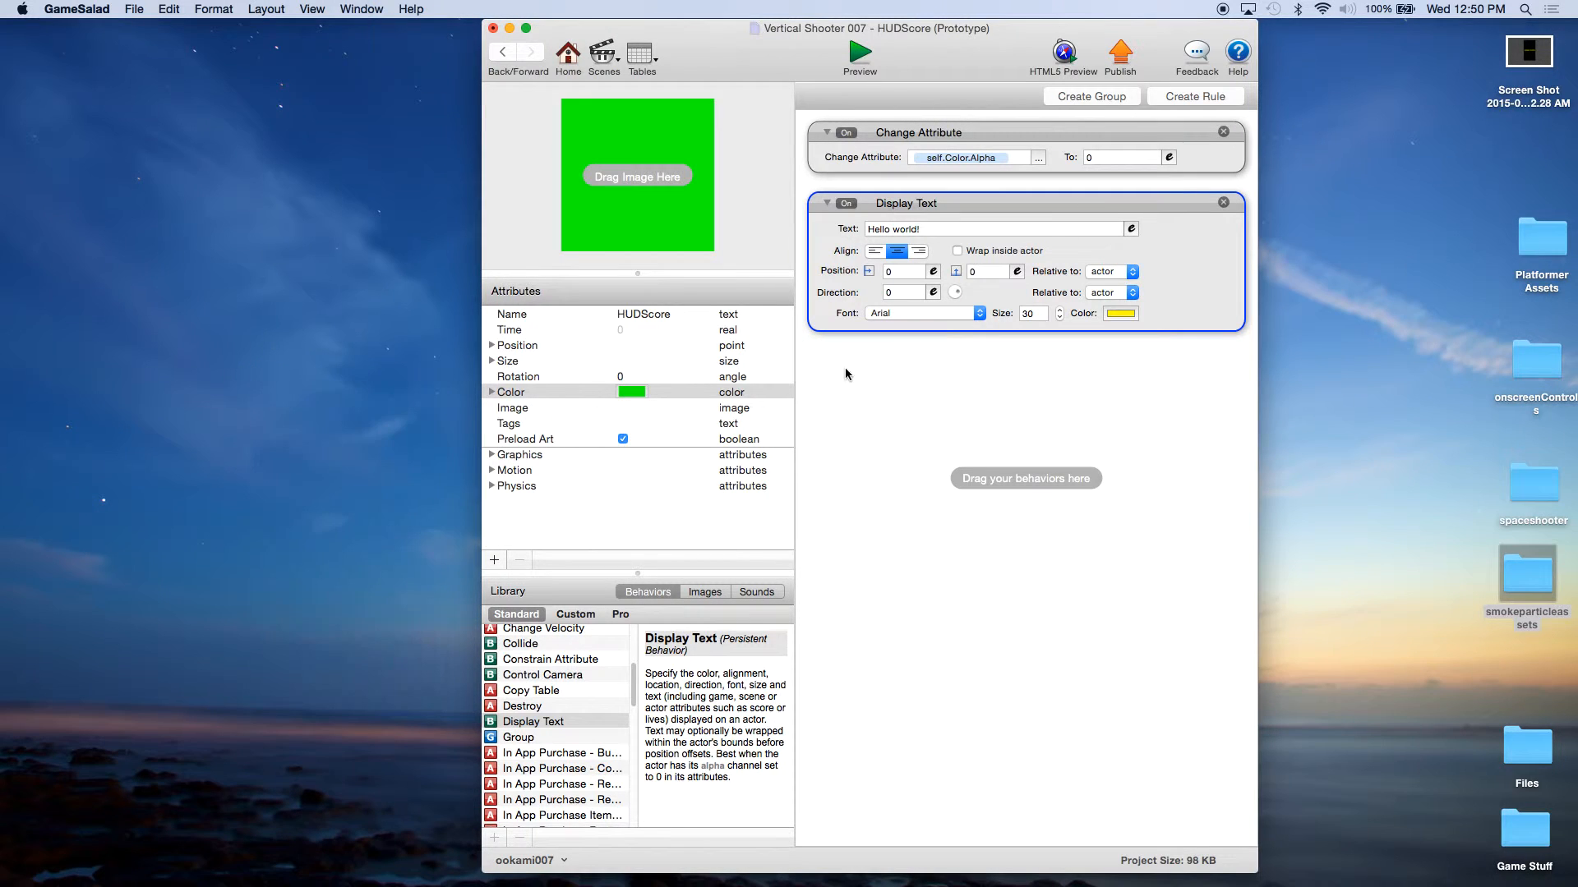
Step: Set the Display Text expression to "Score: "..game.Score, using the game's Score attribute
left_click(925, 227)
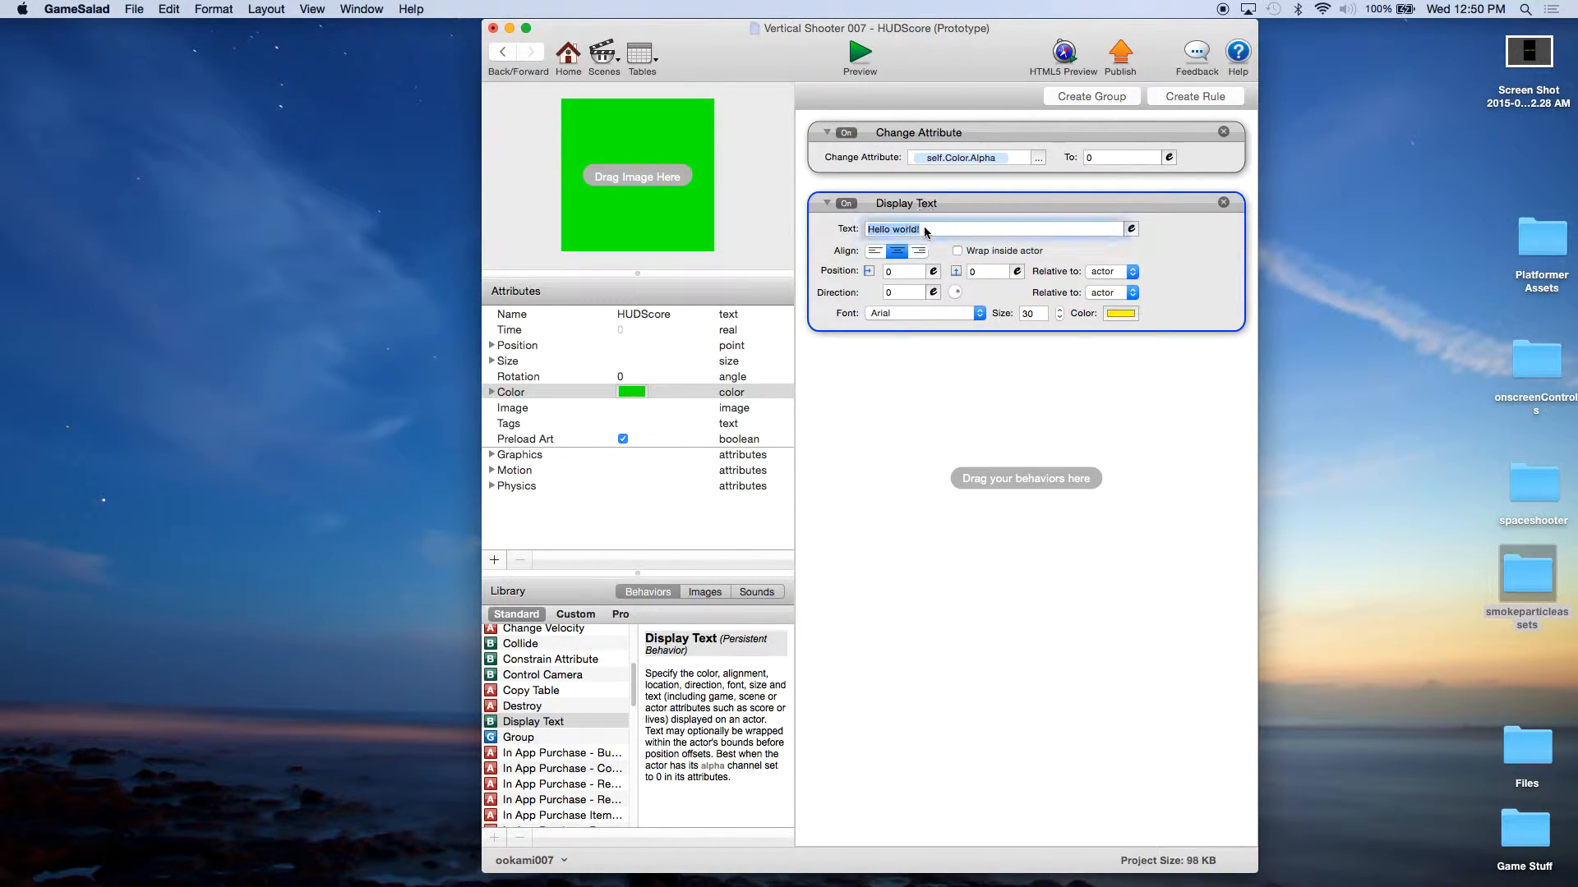
left_click(1132, 229)
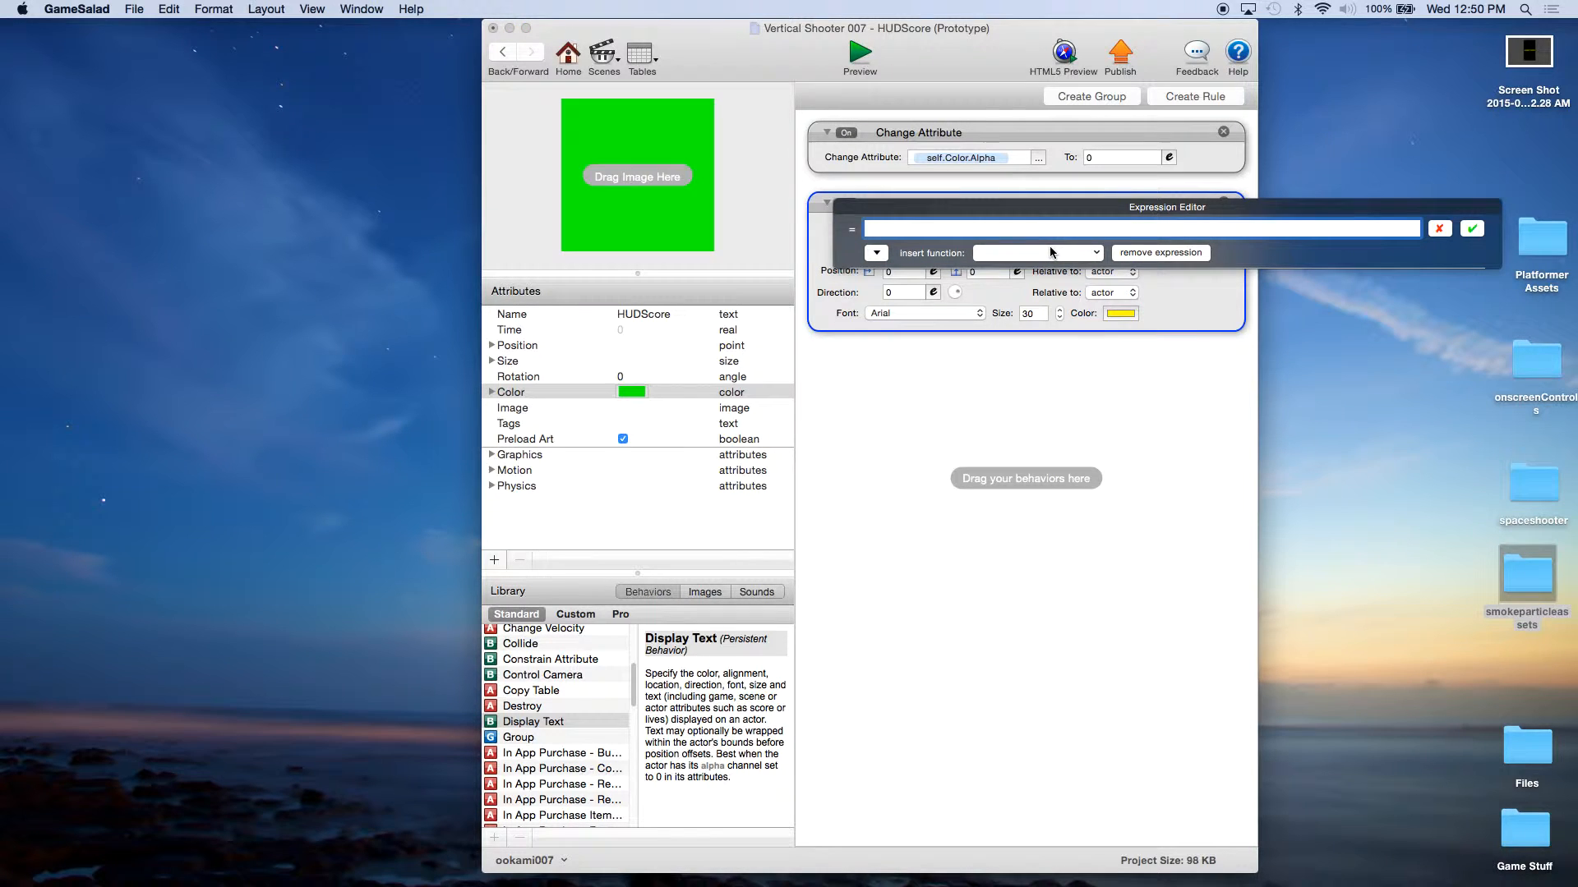
type("\"Score: \"..")
left_click(876, 253)
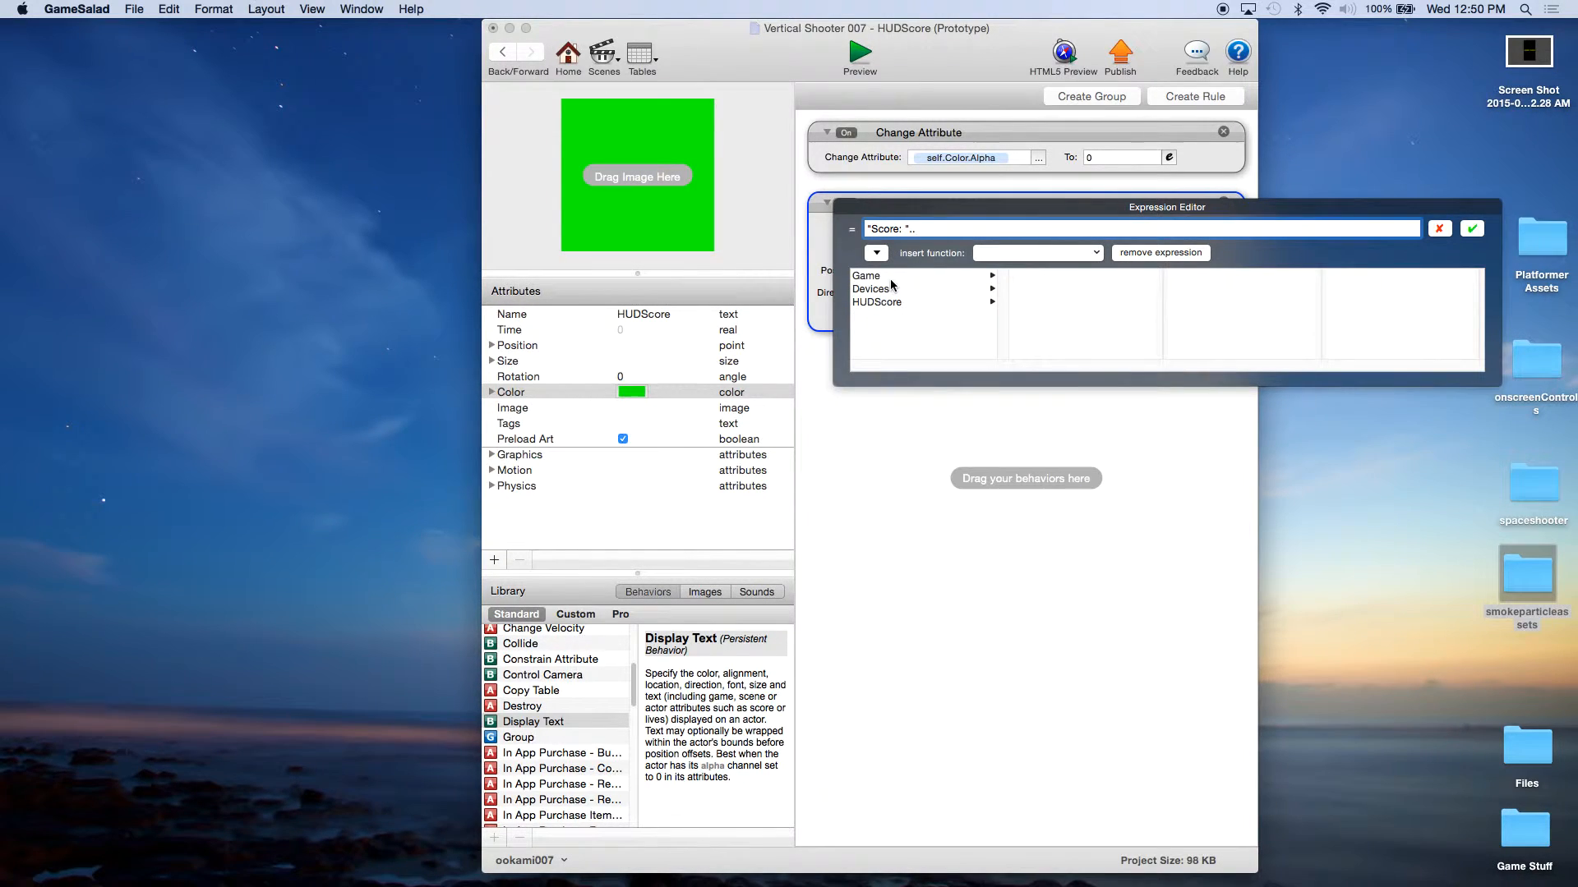
left_click(890, 278)
left_click_drag(1161, 292, 1162, 356)
left_click(1026, 340)
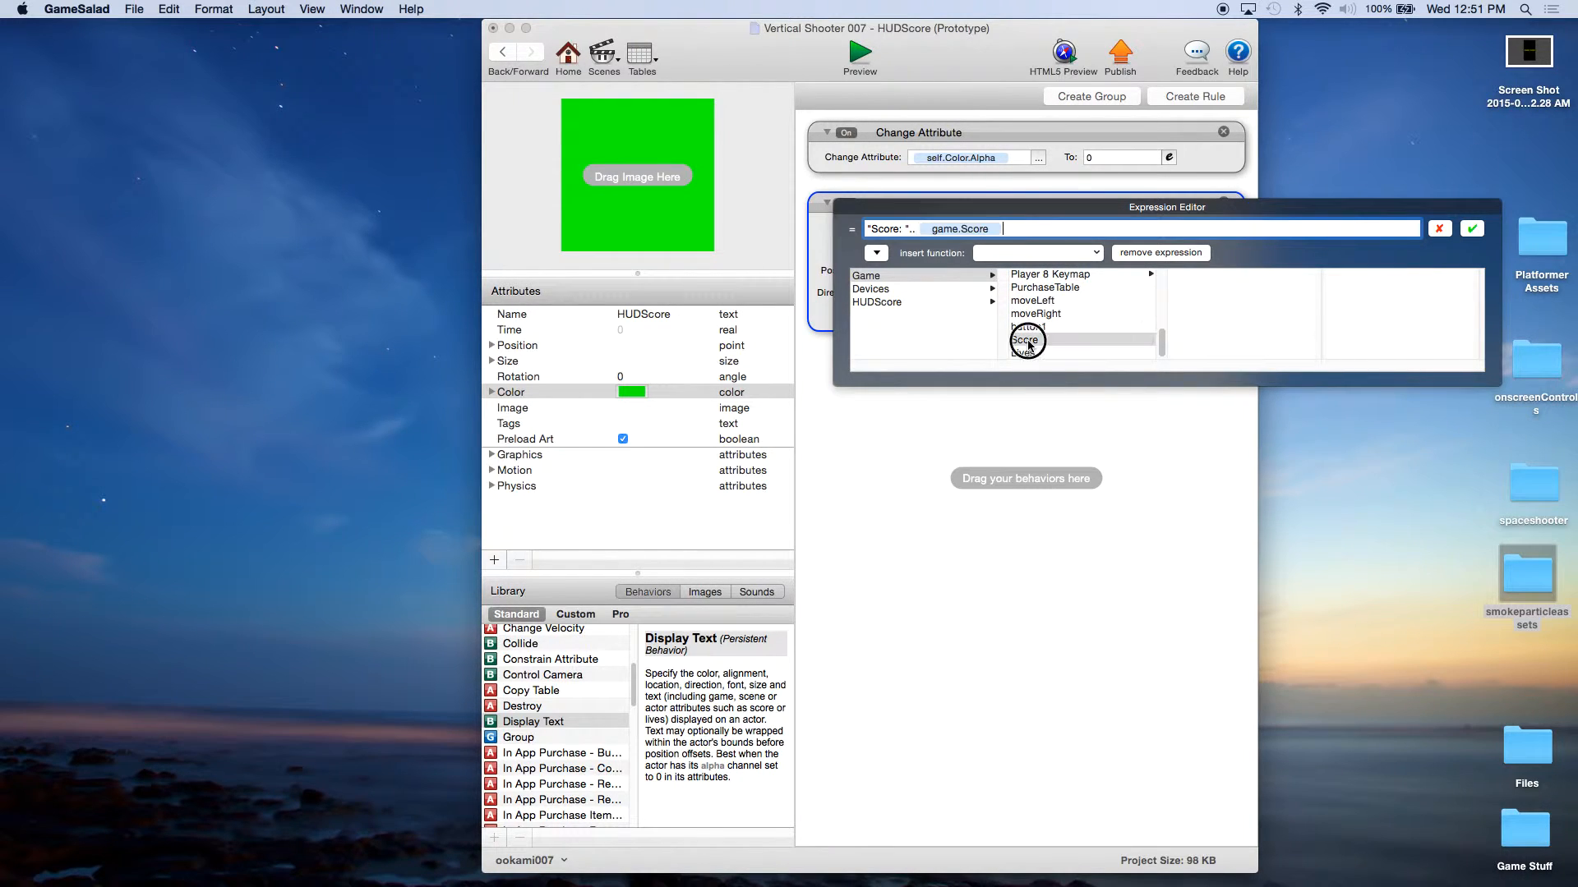
left_click(1471, 229)
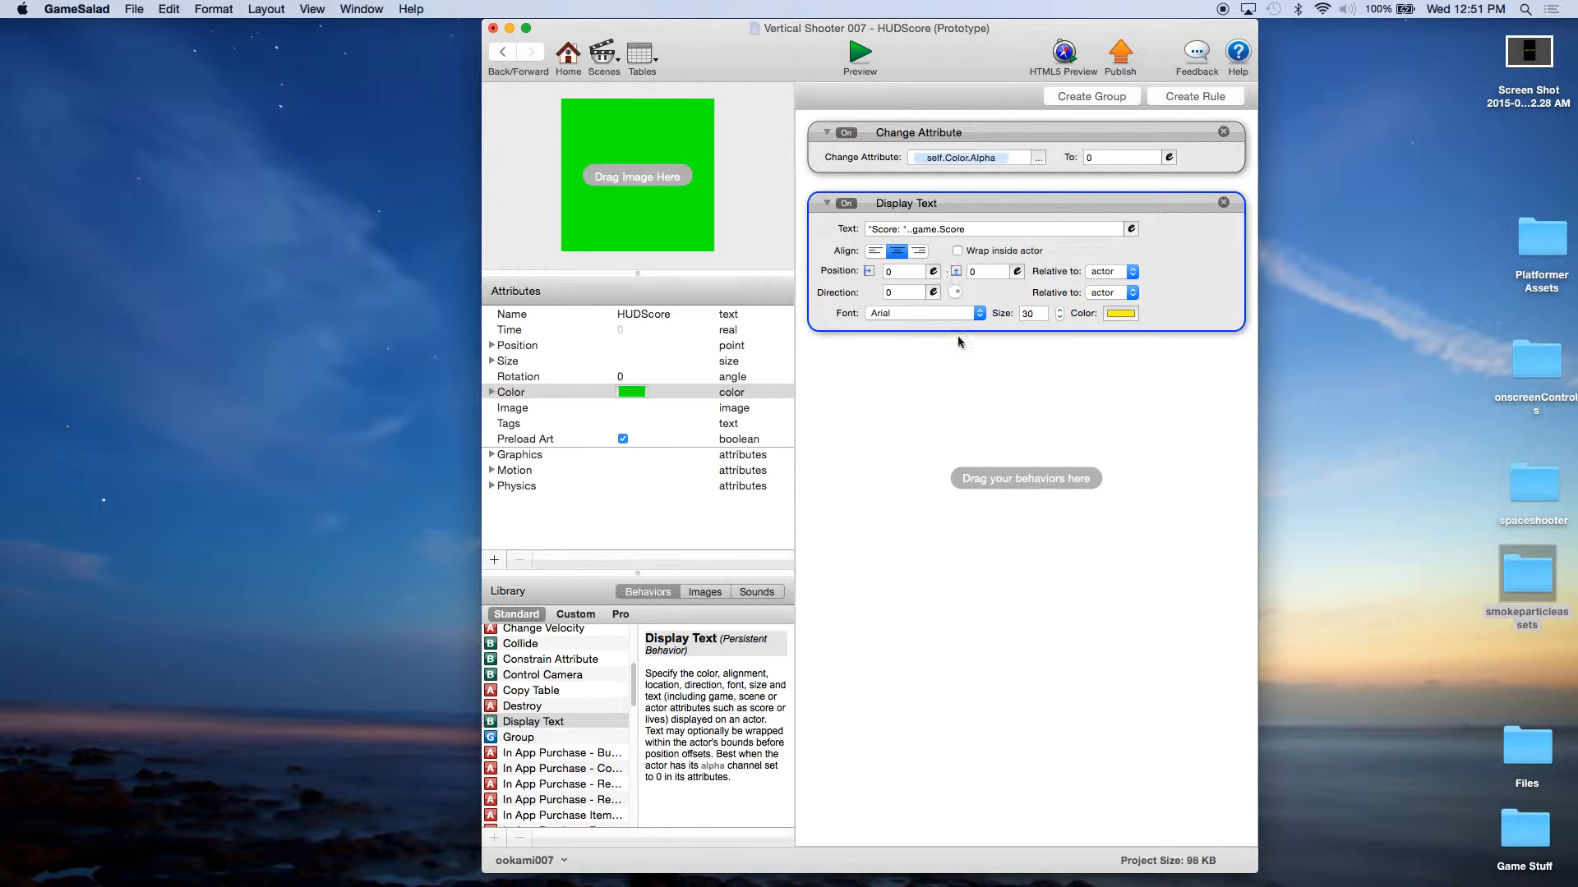
left_click(959, 364)
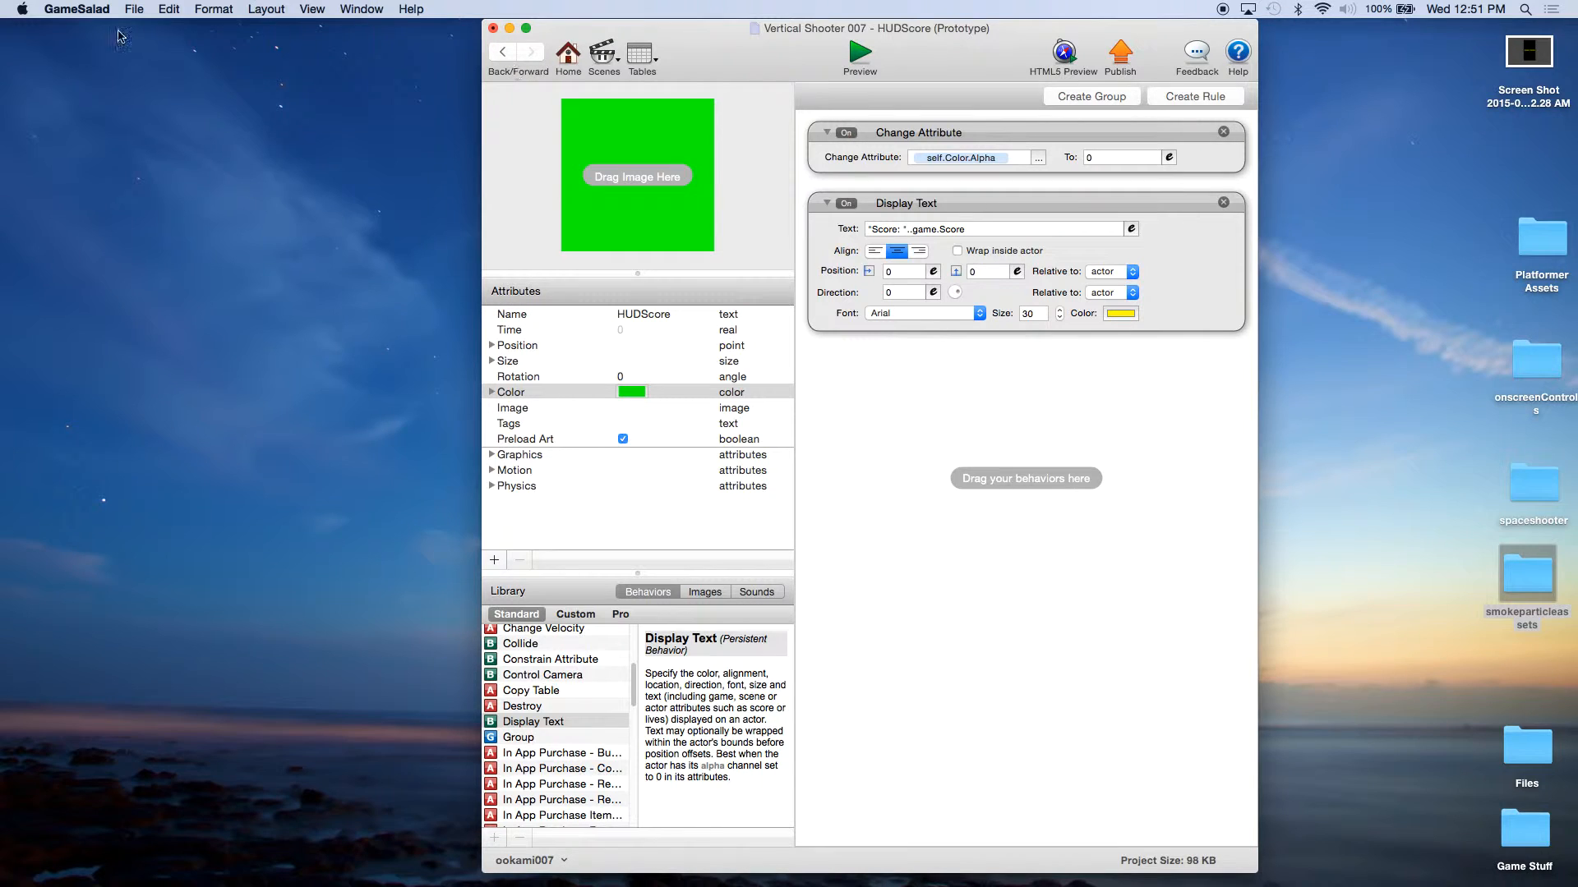
Step: Save the project and return to the actor list
left_click(134, 9)
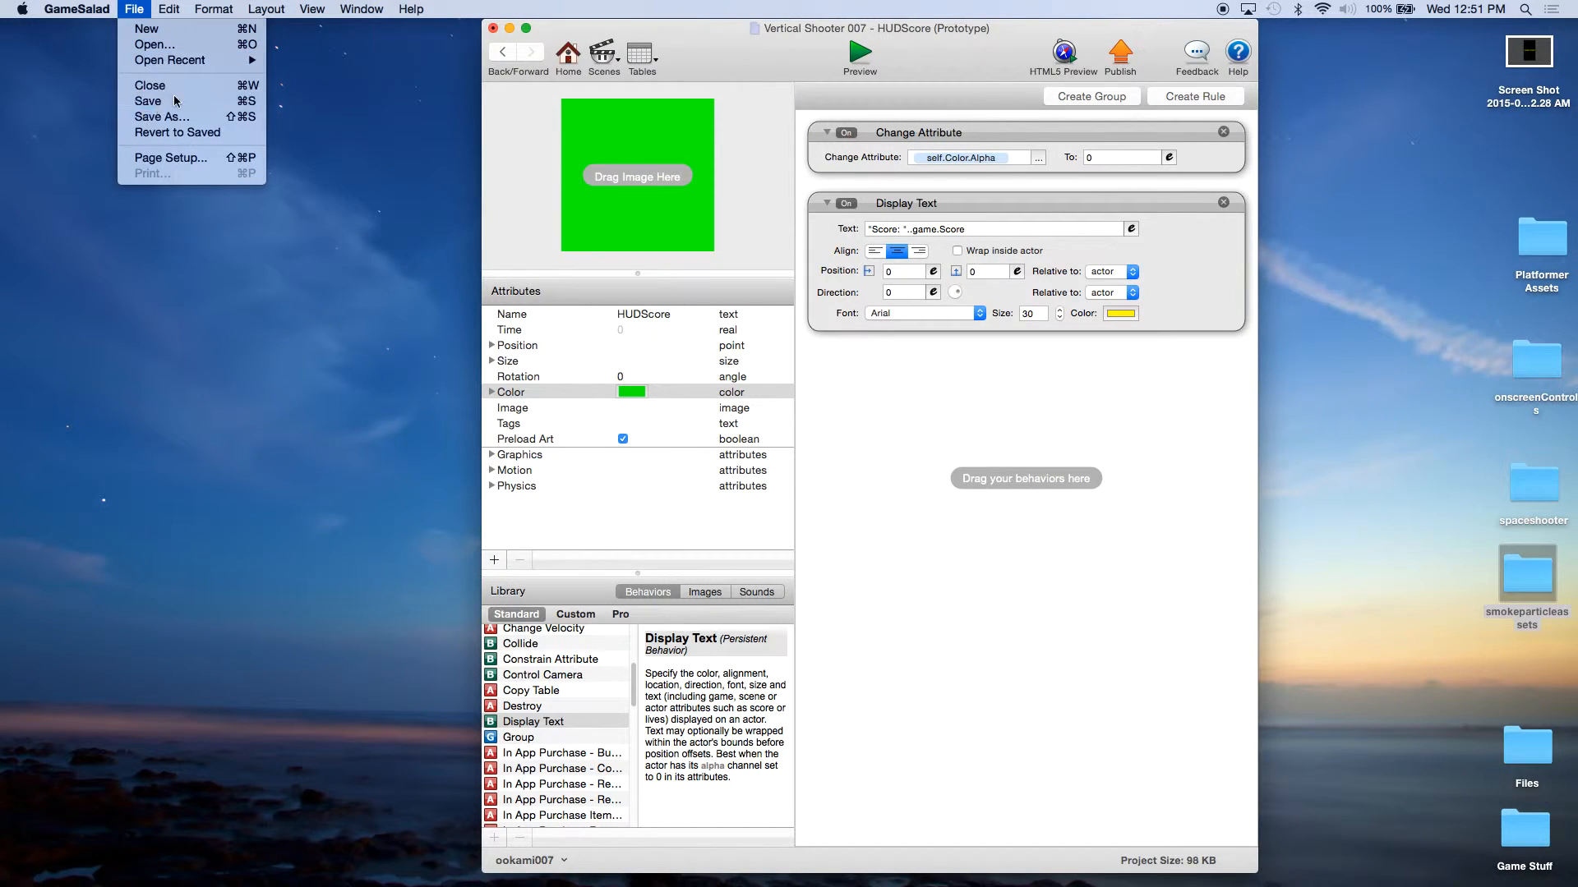
left_click(517, 41)
left_click(503, 55)
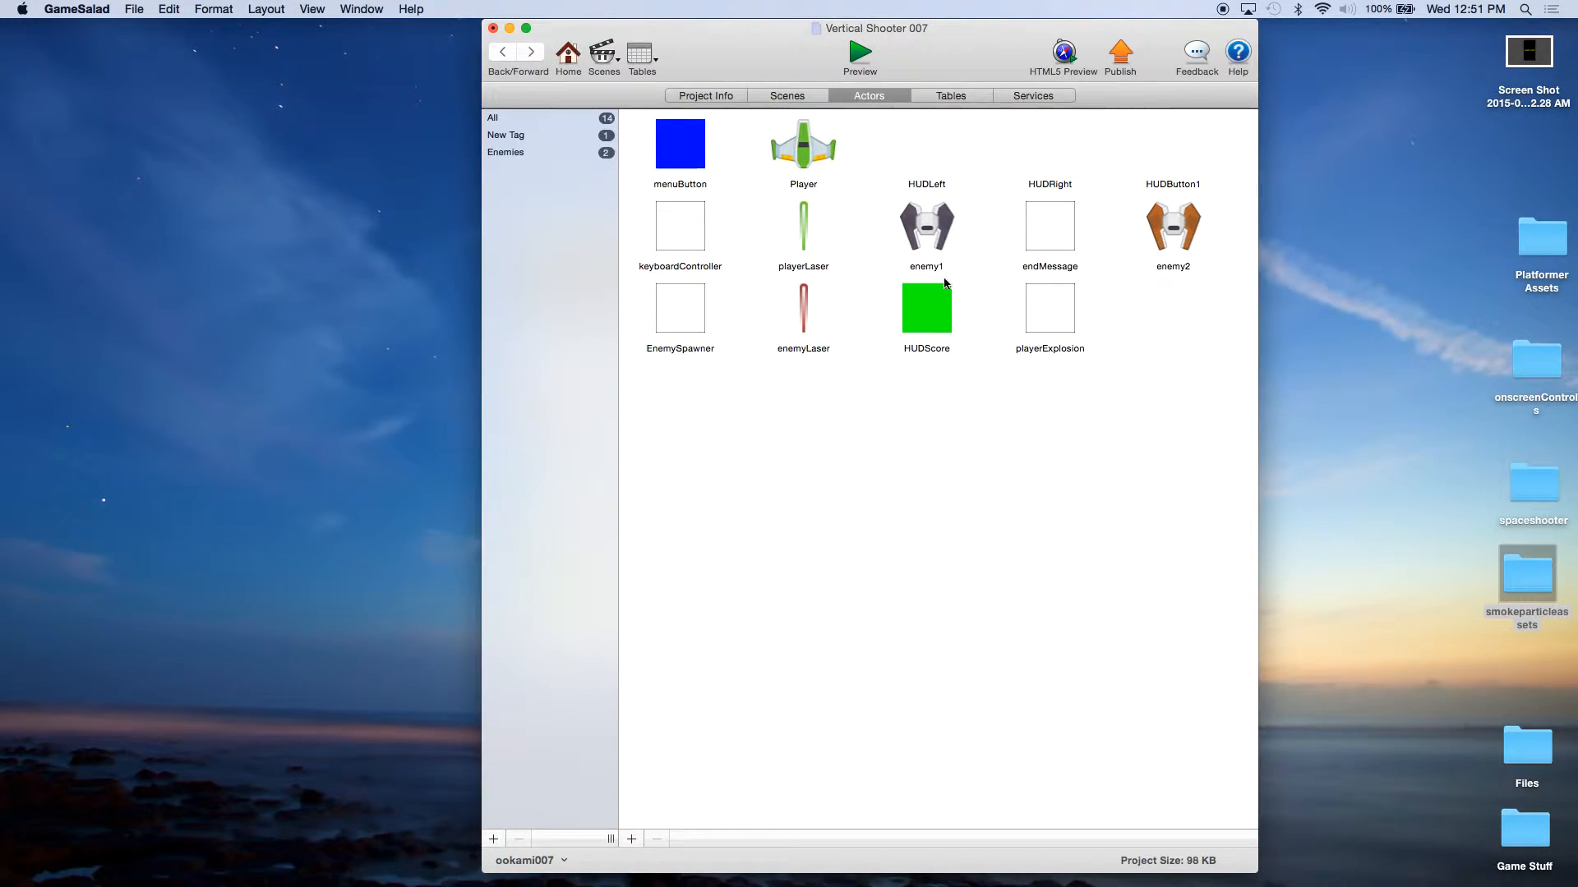
Step: Duplicate the HUDScore actor and rename the copy HUDLives
left_click(937, 326)
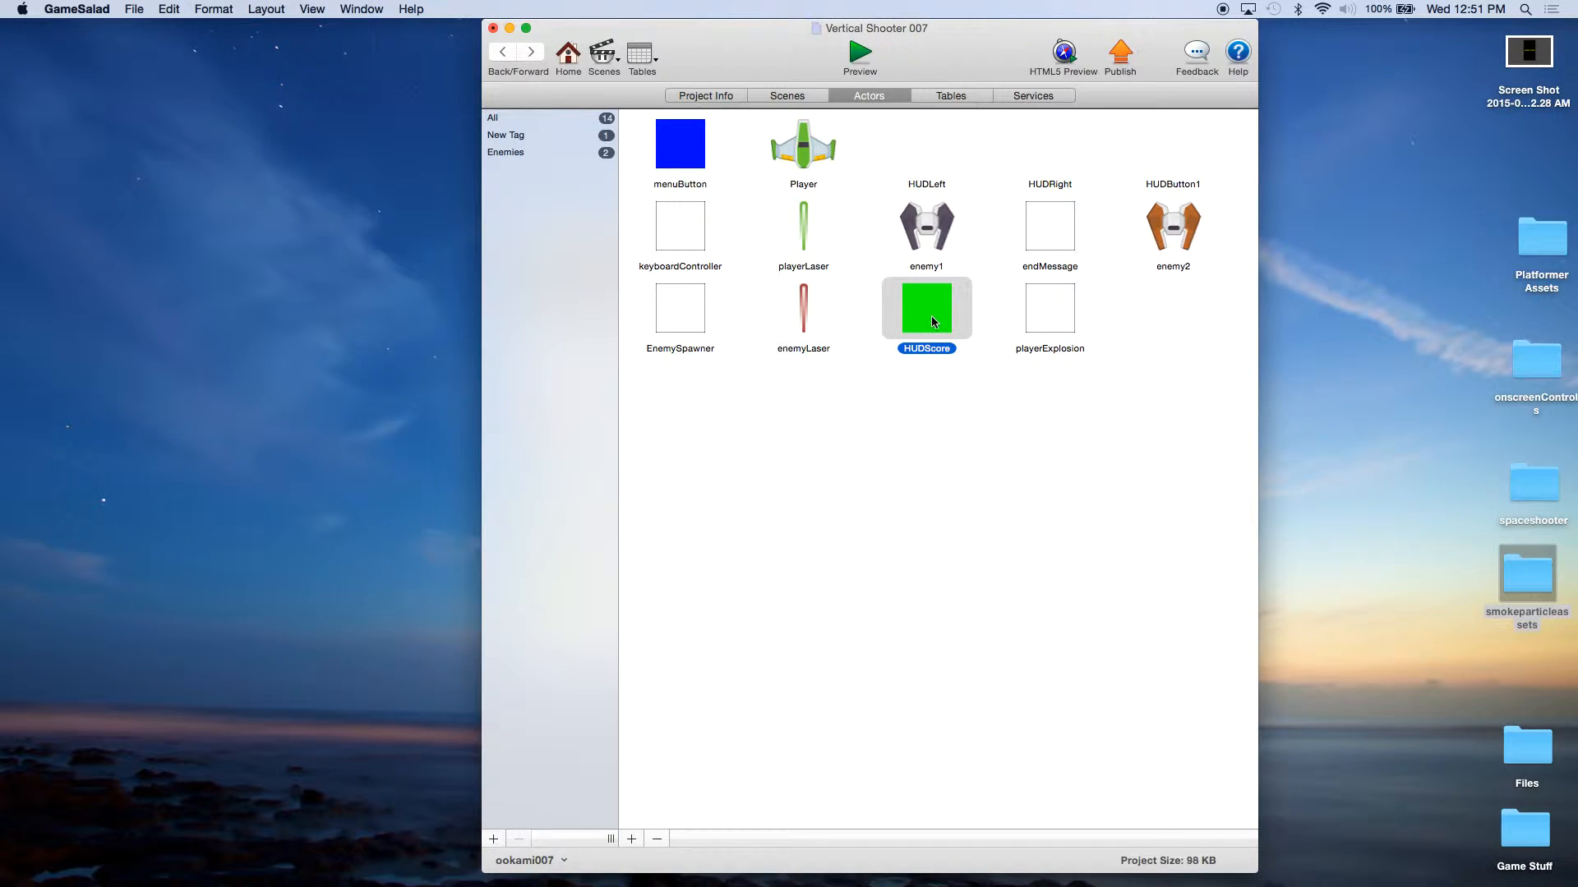
left_click_drag(927, 313, 990, 423, "alt")
left_click(1176, 353)
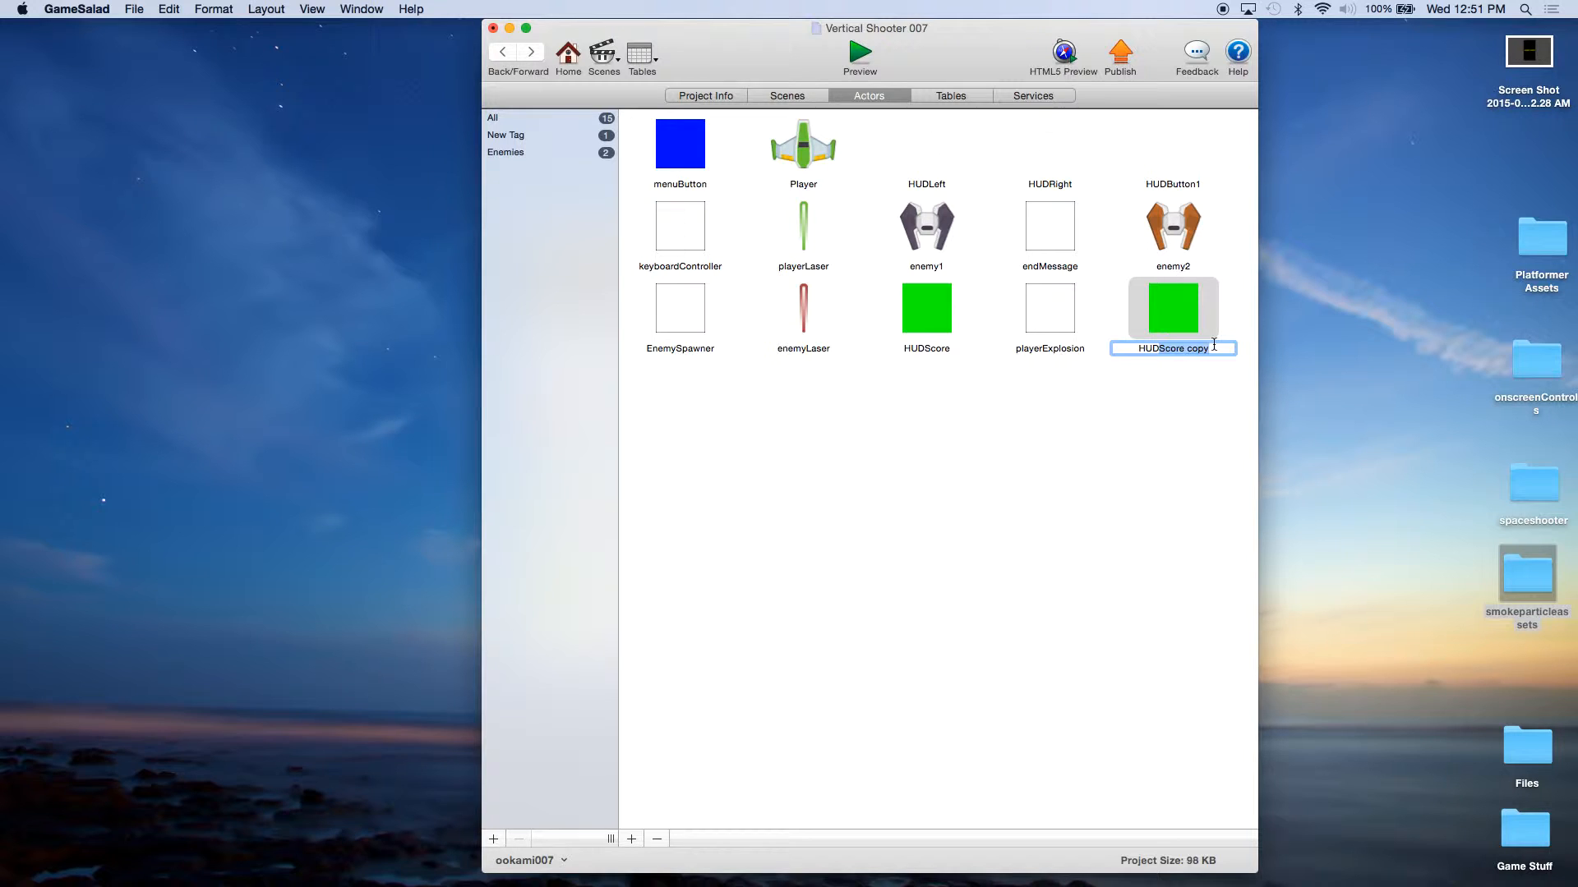
type("Lives")
Step: Change the Display Text expression in HUDLives to "Lives: "..game.Lives, using the game's Lives attribute
double_click(1185, 320)
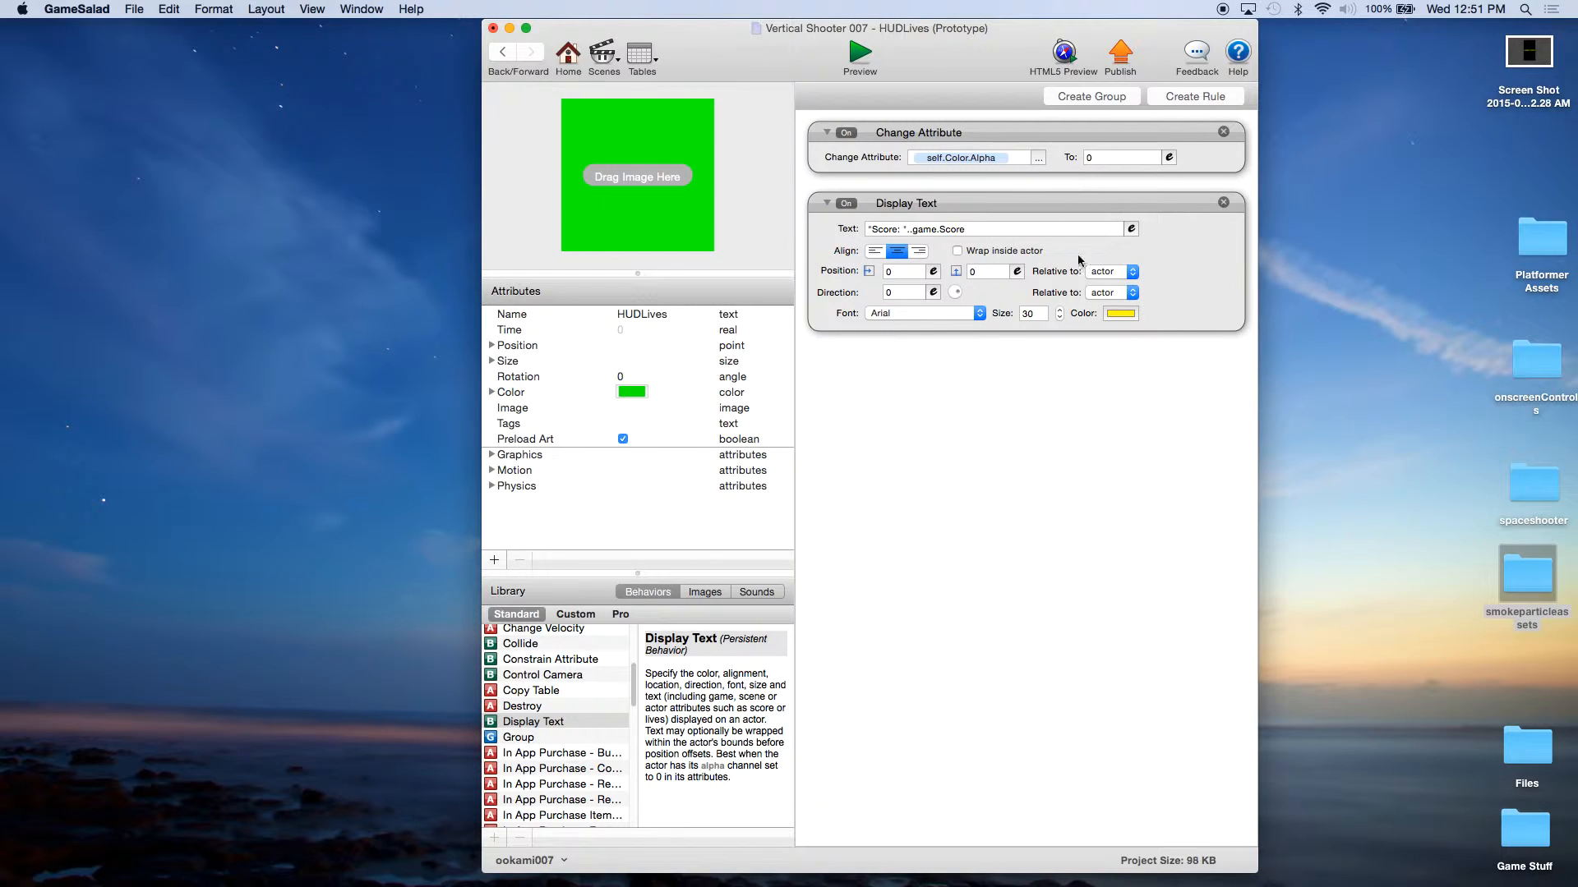
left_click(1132, 229)
left_click_drag(899, 235, 873, 232)
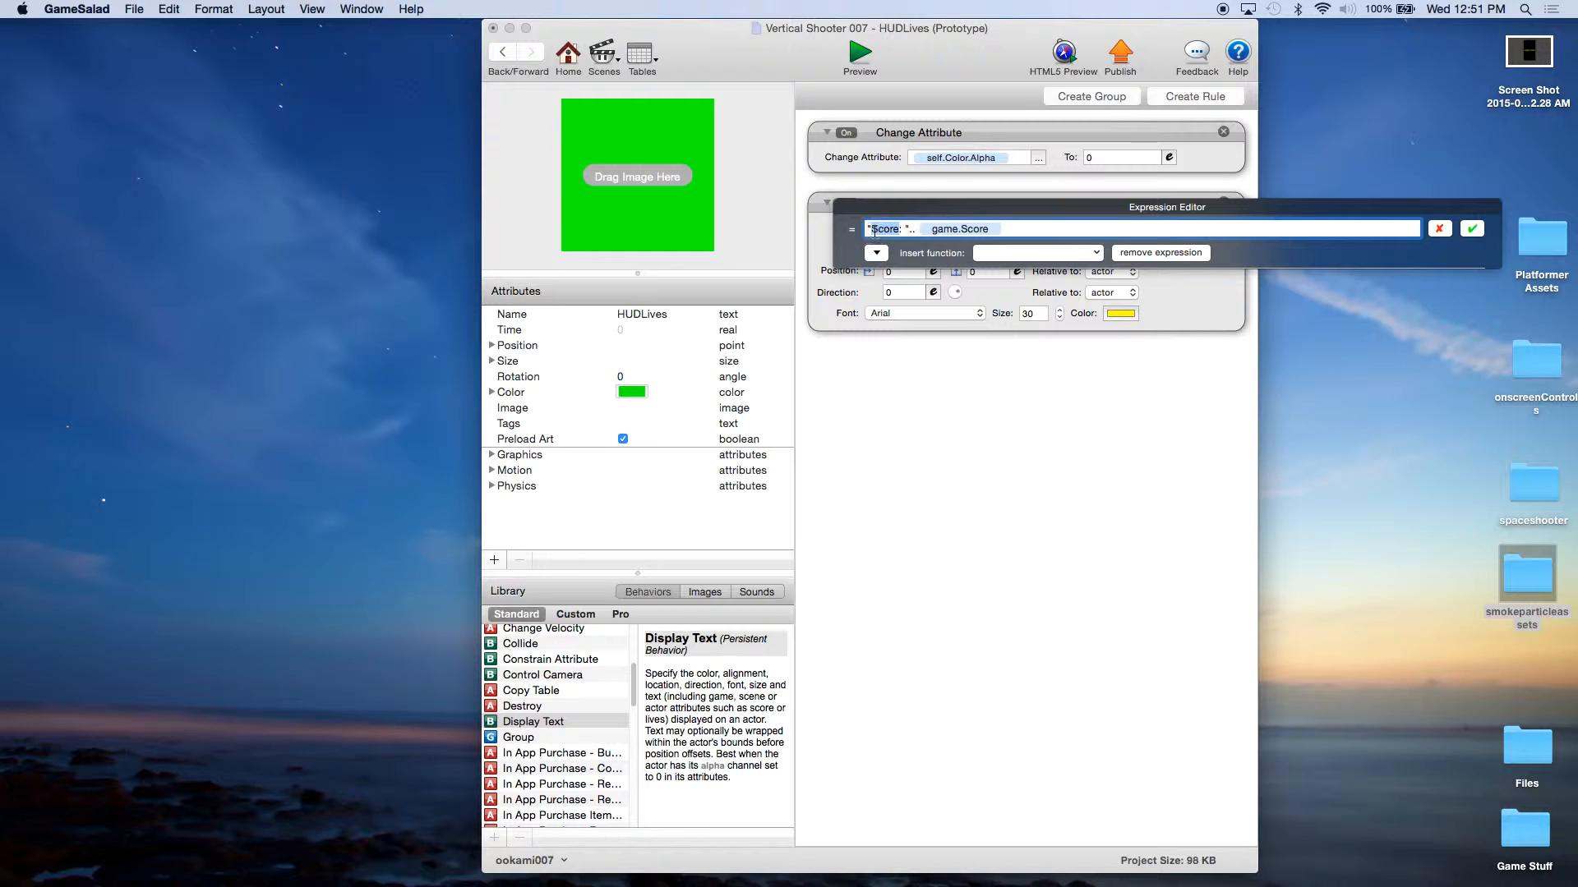
type("Lives")
key("BackSpace")
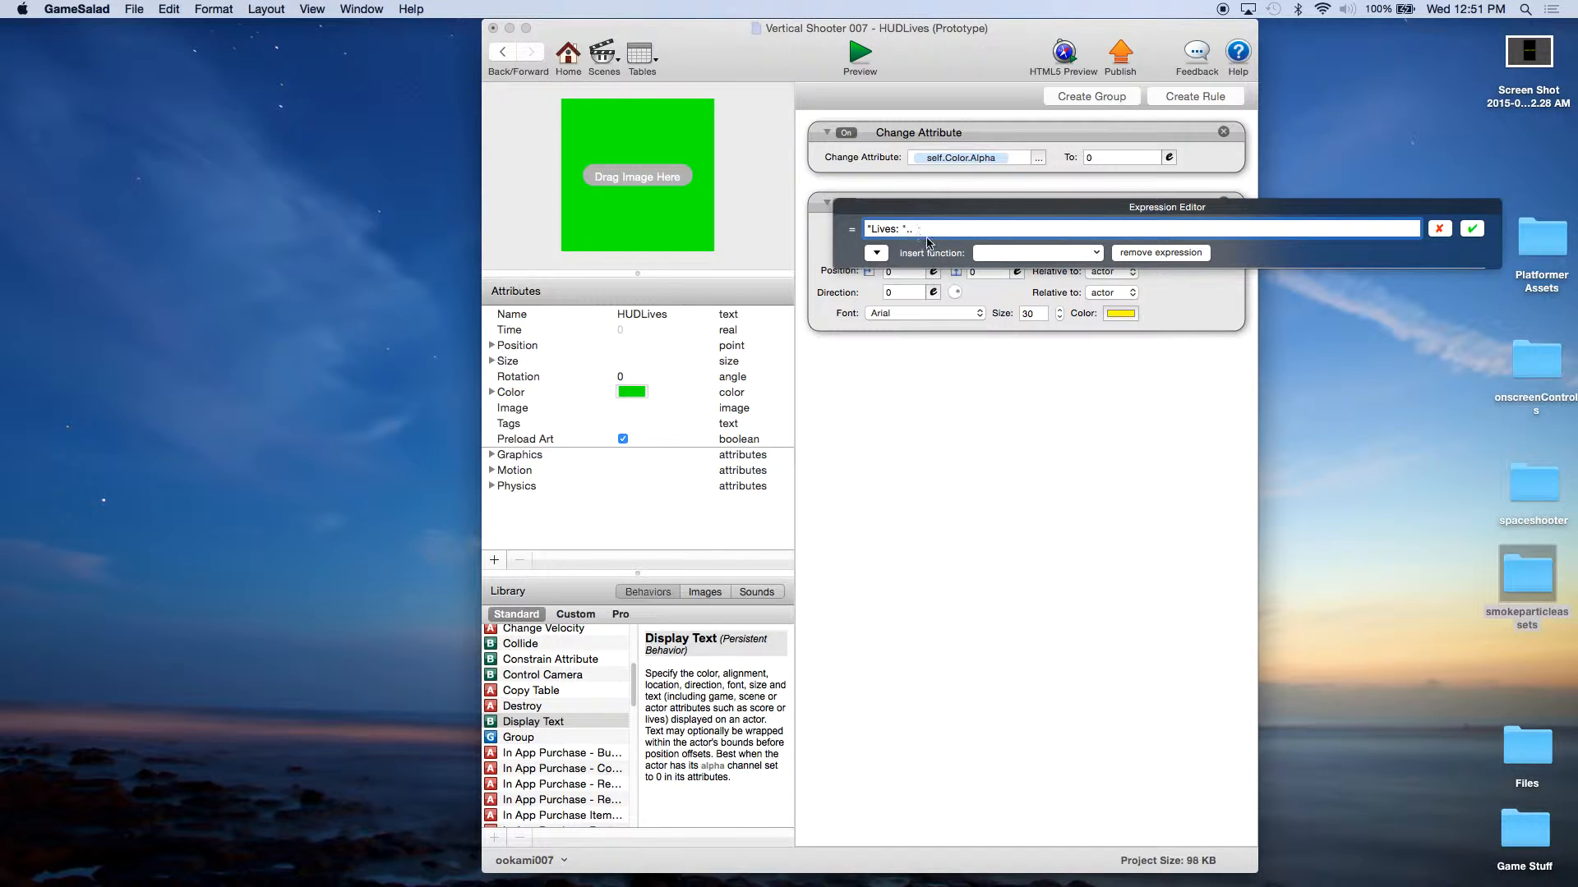
left_click(876, 252)
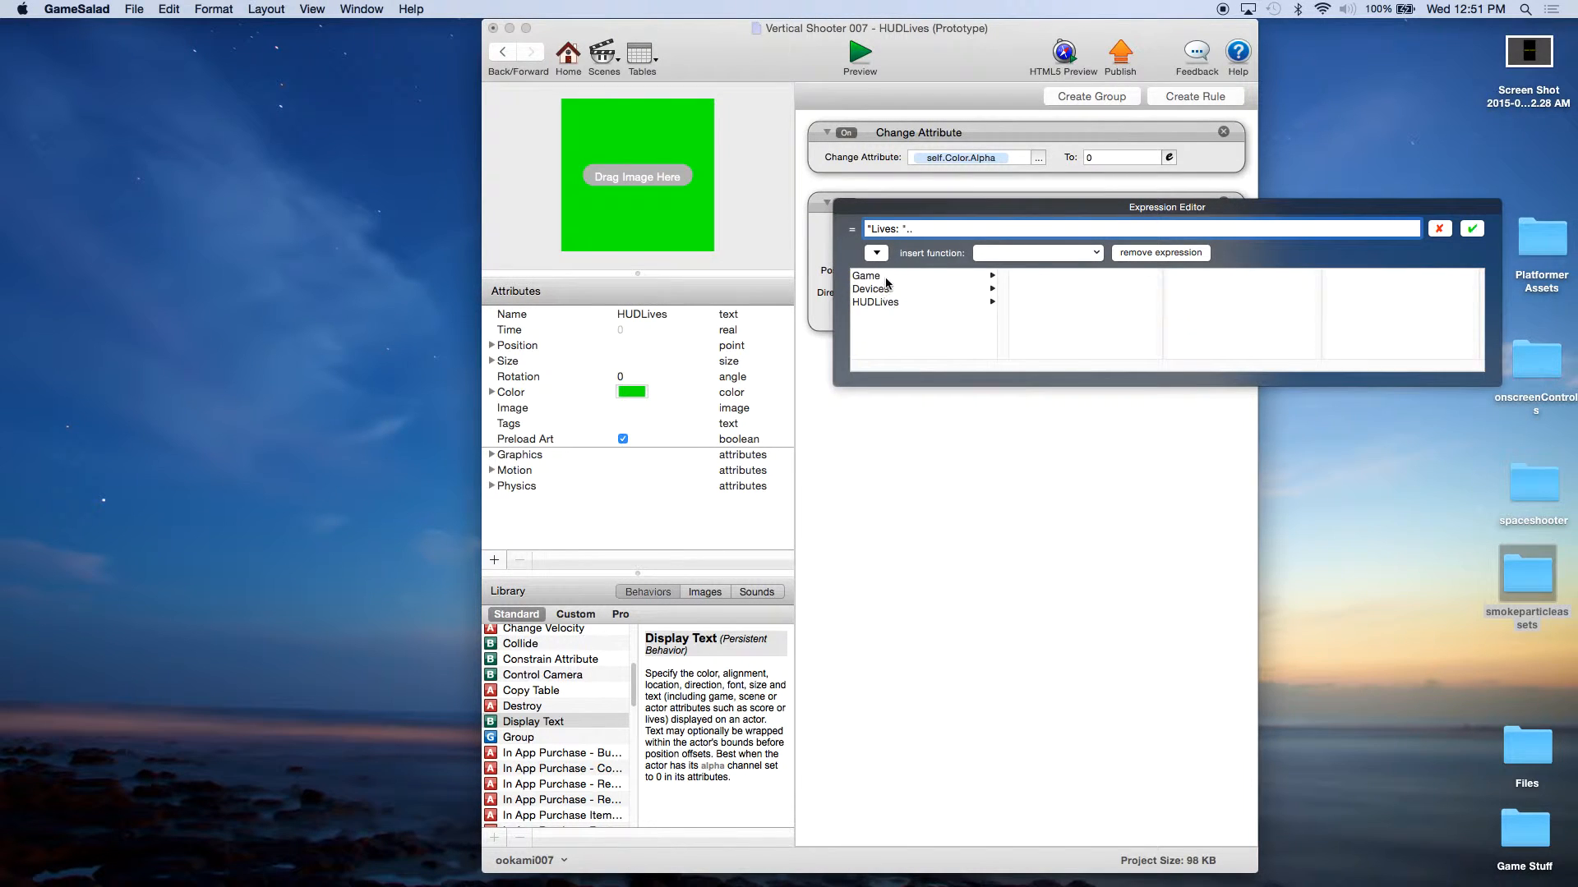
left_click(885, 278)
left_click_drag(1160, 294, 1158, 373)
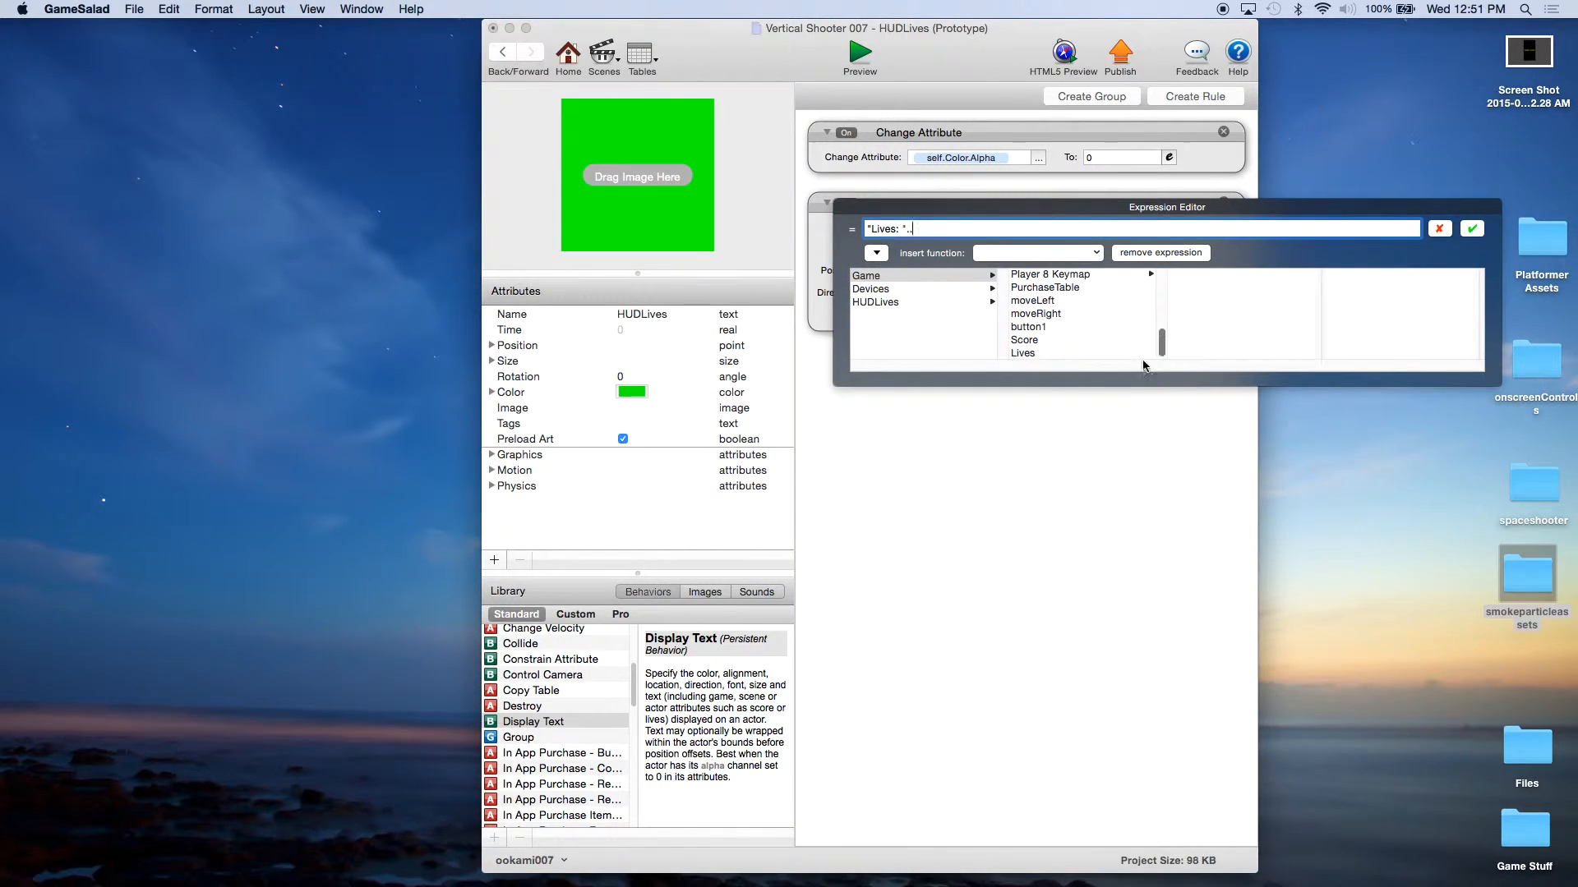
left_click(1023, 353)
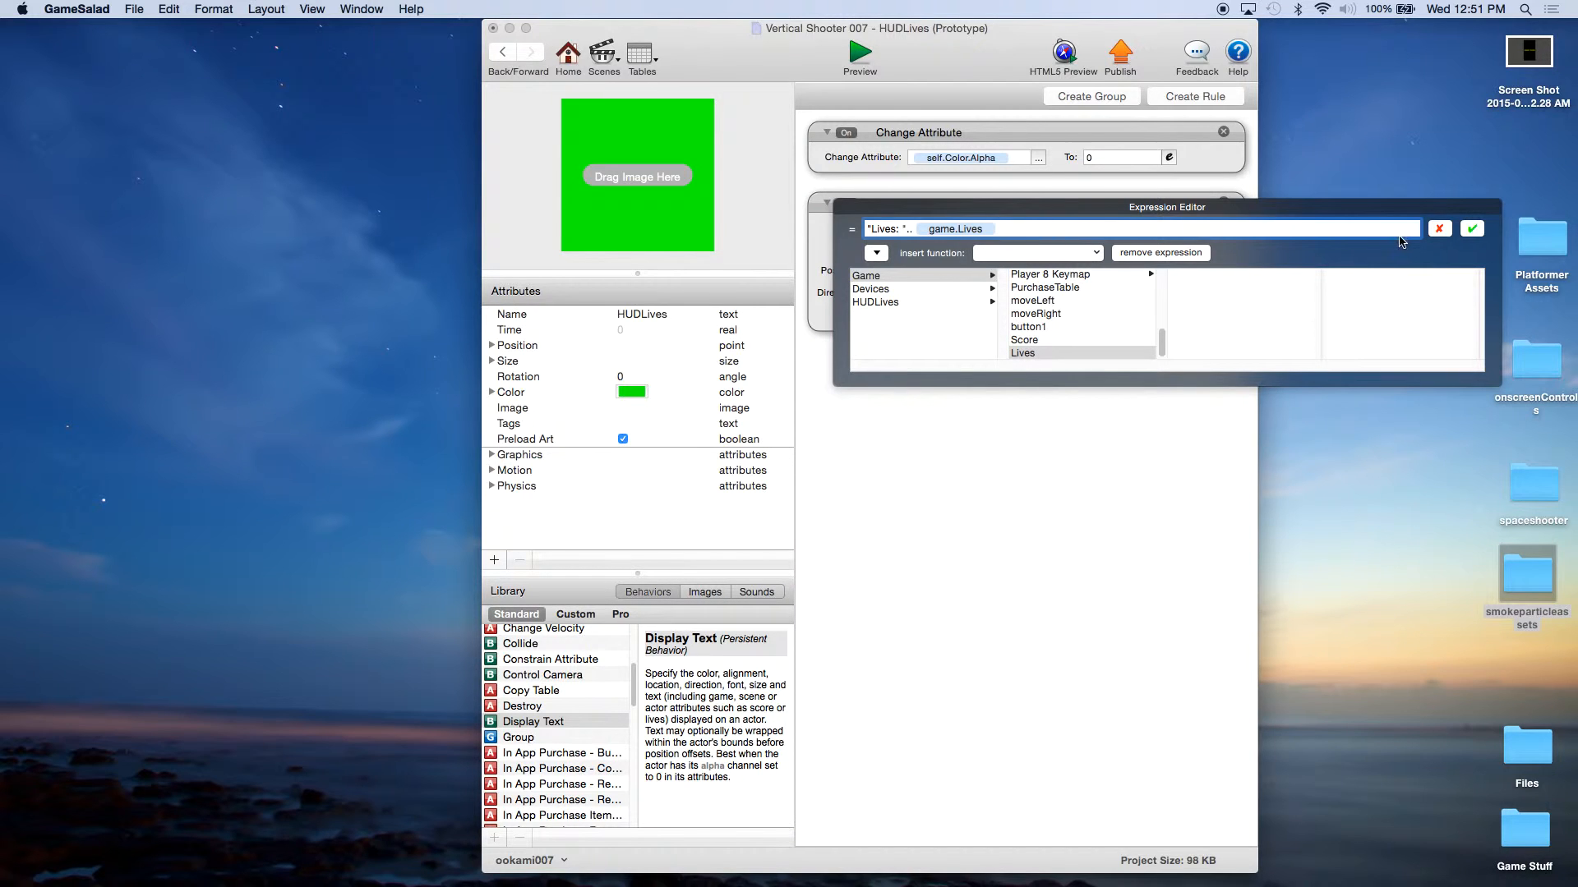
left_click(1471, 230)
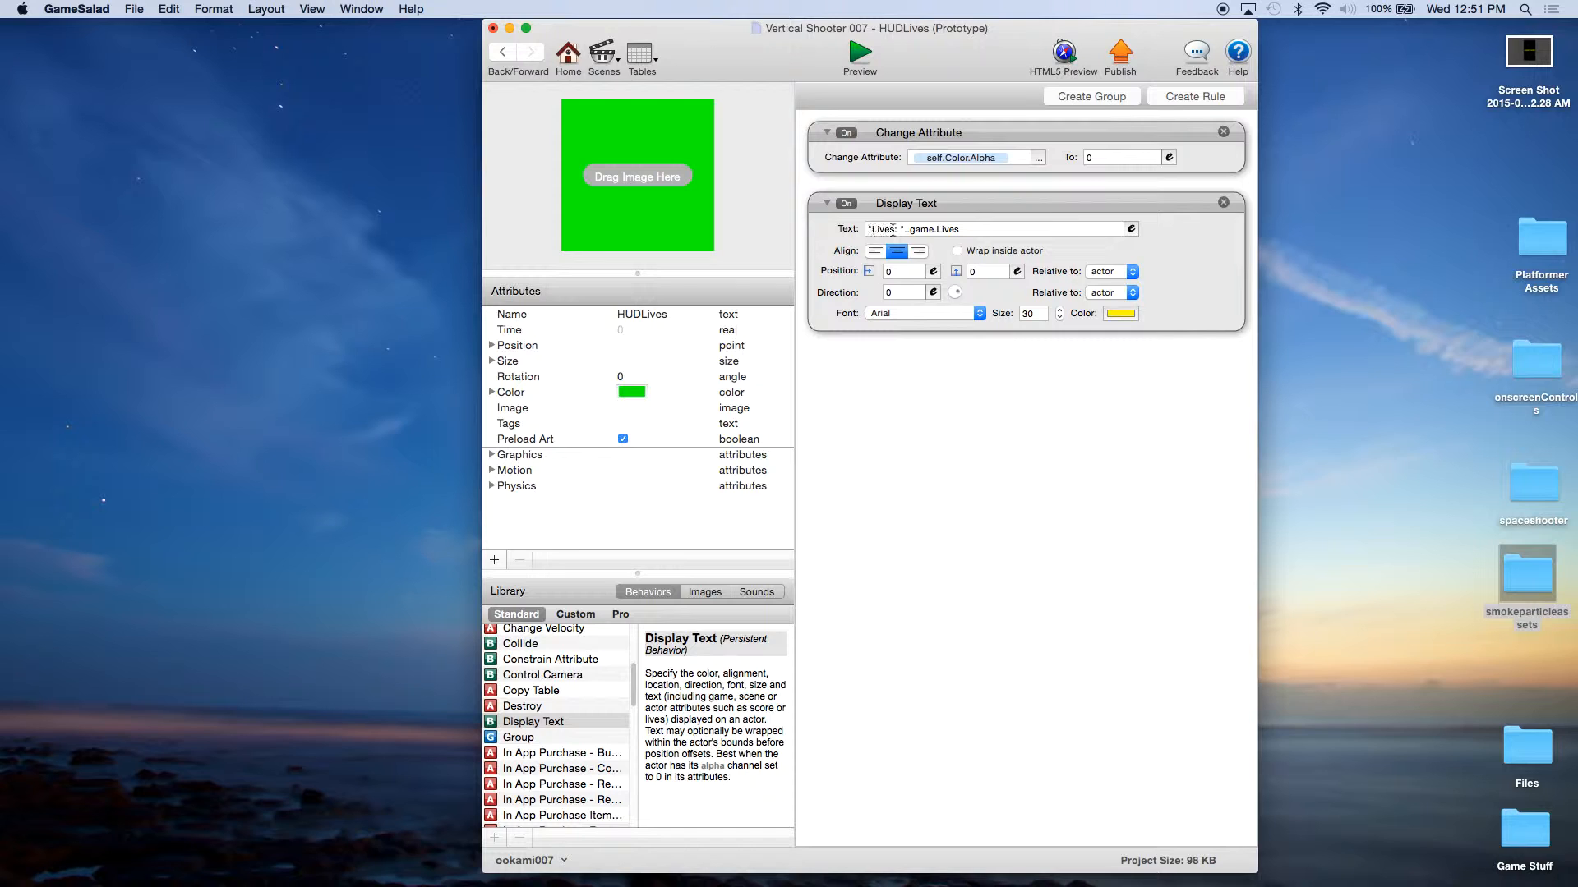
Step: Return to the project overview, save the project and open the Play scene
left_click(570, 64)
left_click(136, 10)
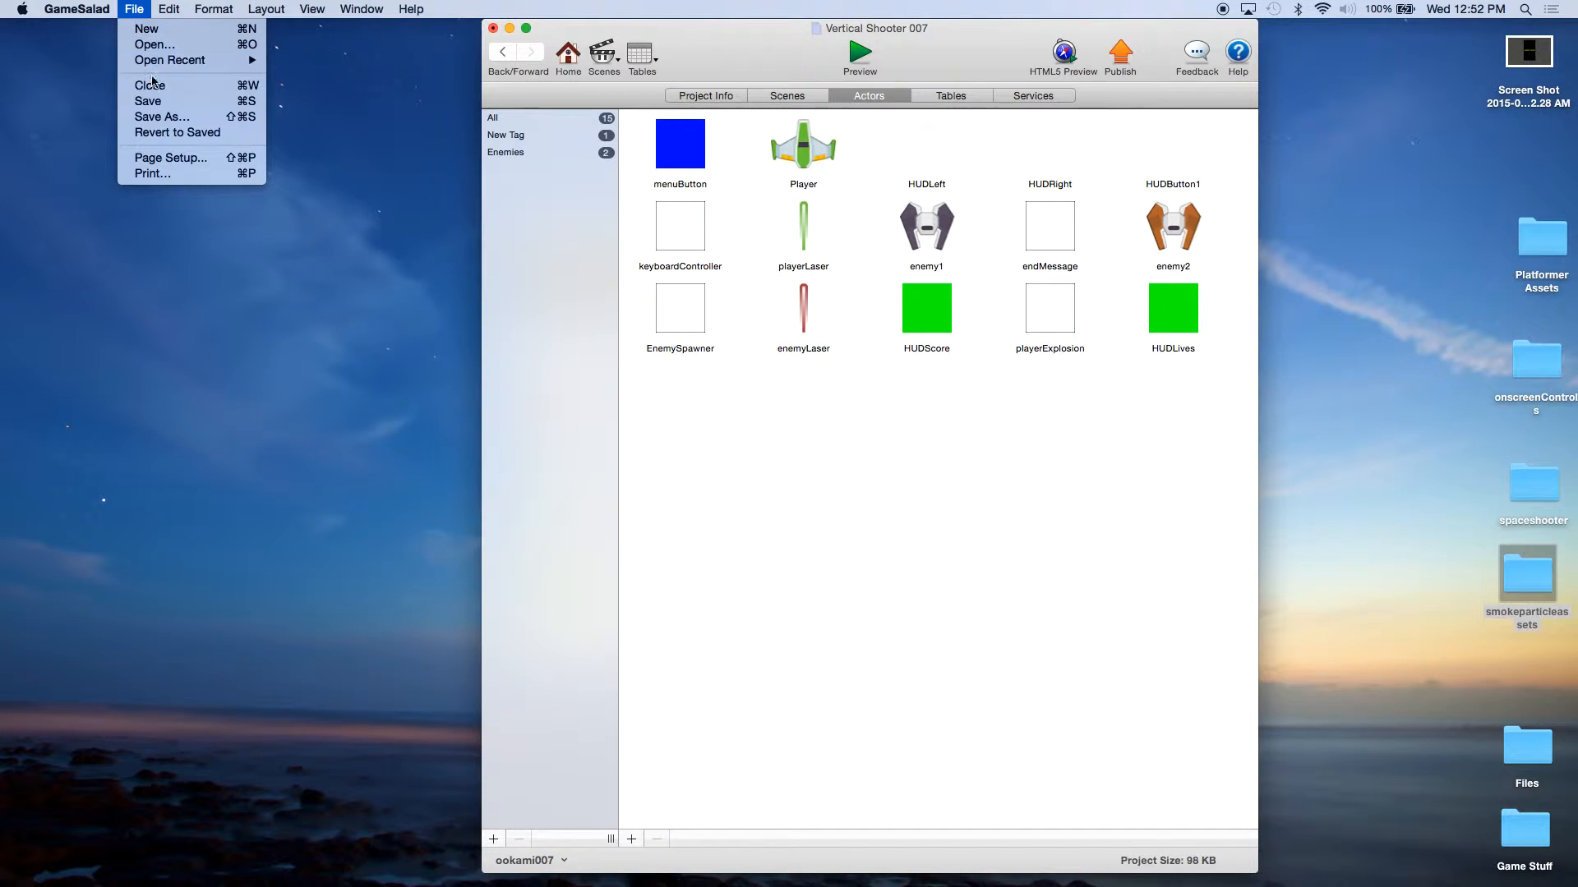
left_click(753, 98)
left_click(784, 96)
double_click(666, 144)
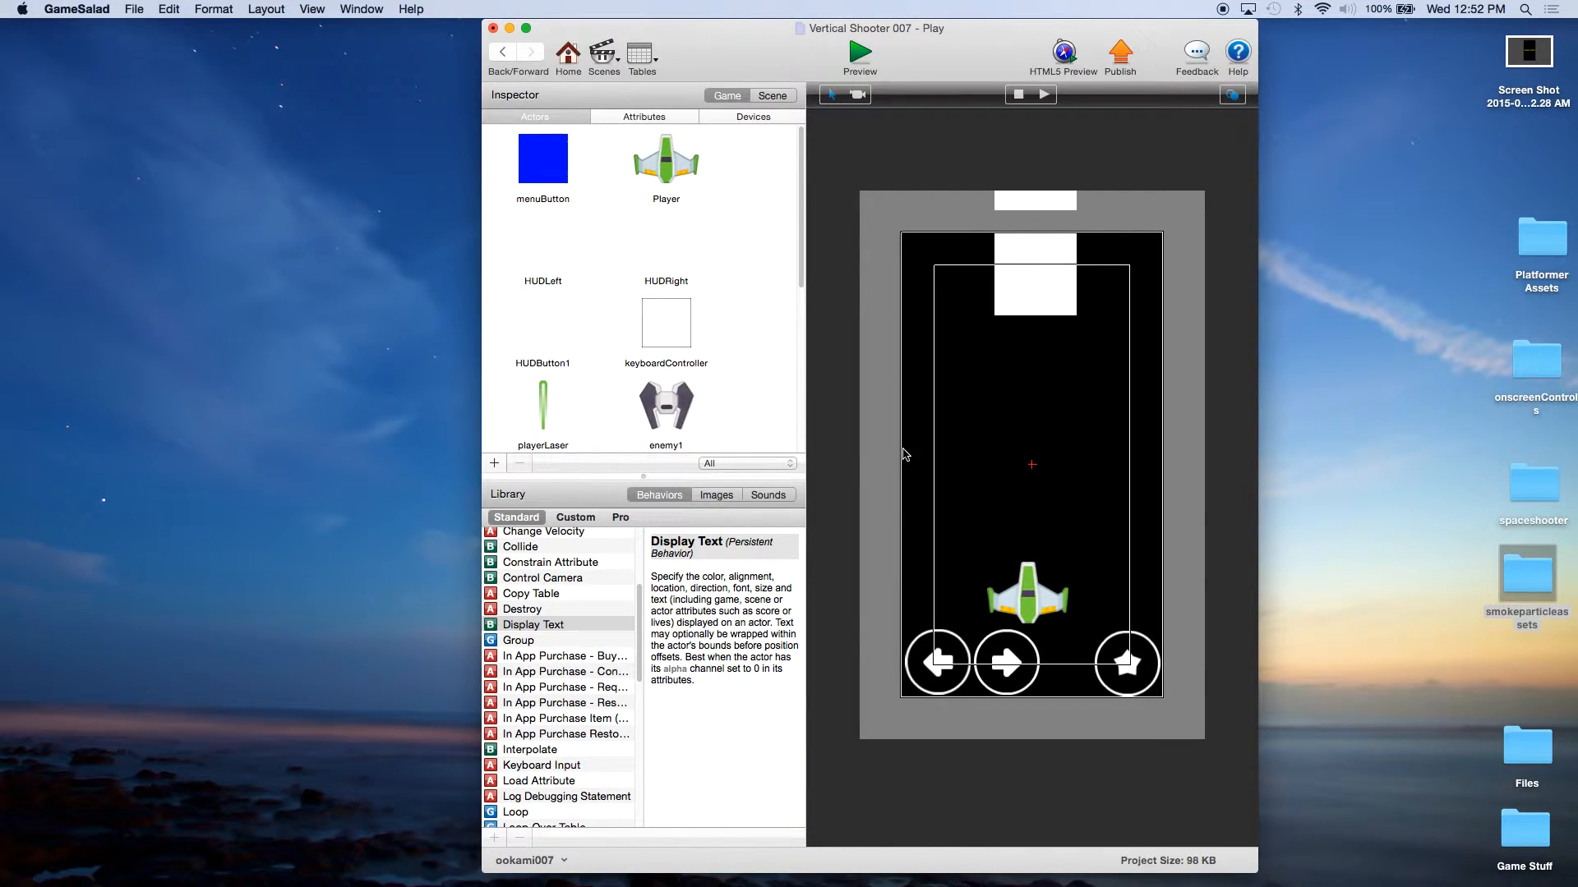
Step: Place HUDScore in the upper right corner and HUDLives in the upper left corner of the Play scene as slim strips
scroll(759, 360, "down", 5)
scroll(759, 359, "down", 3)
left_click_drag(542, 337, 1008, 266)
left_click_drag(550, 421, 957, 251)
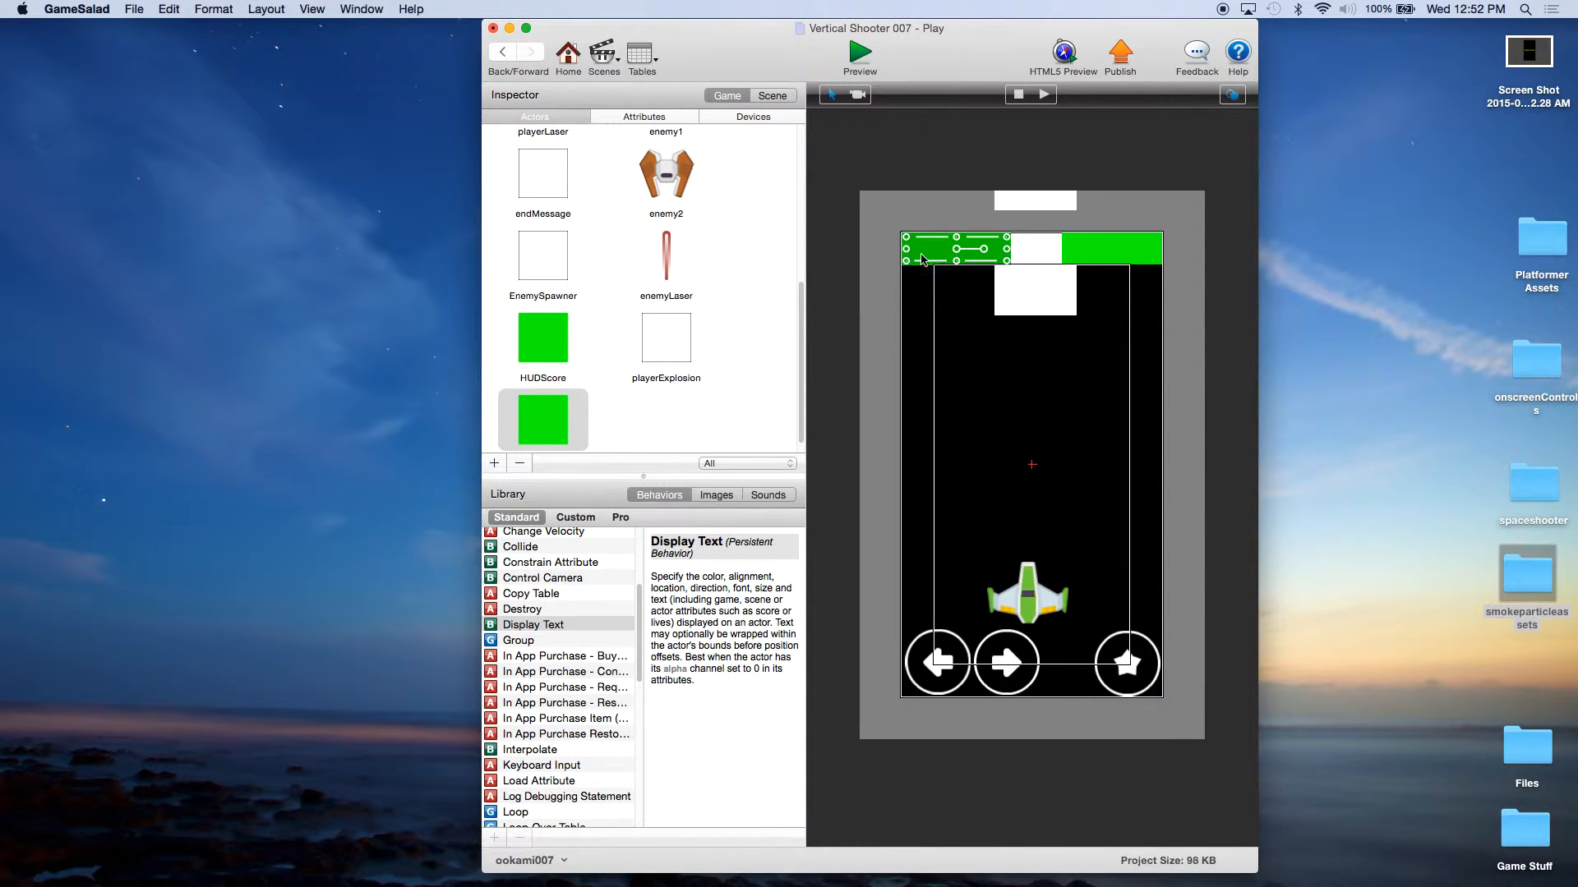
Step: Save the project with both HUD actors placed in the Play scene
key("super+z")
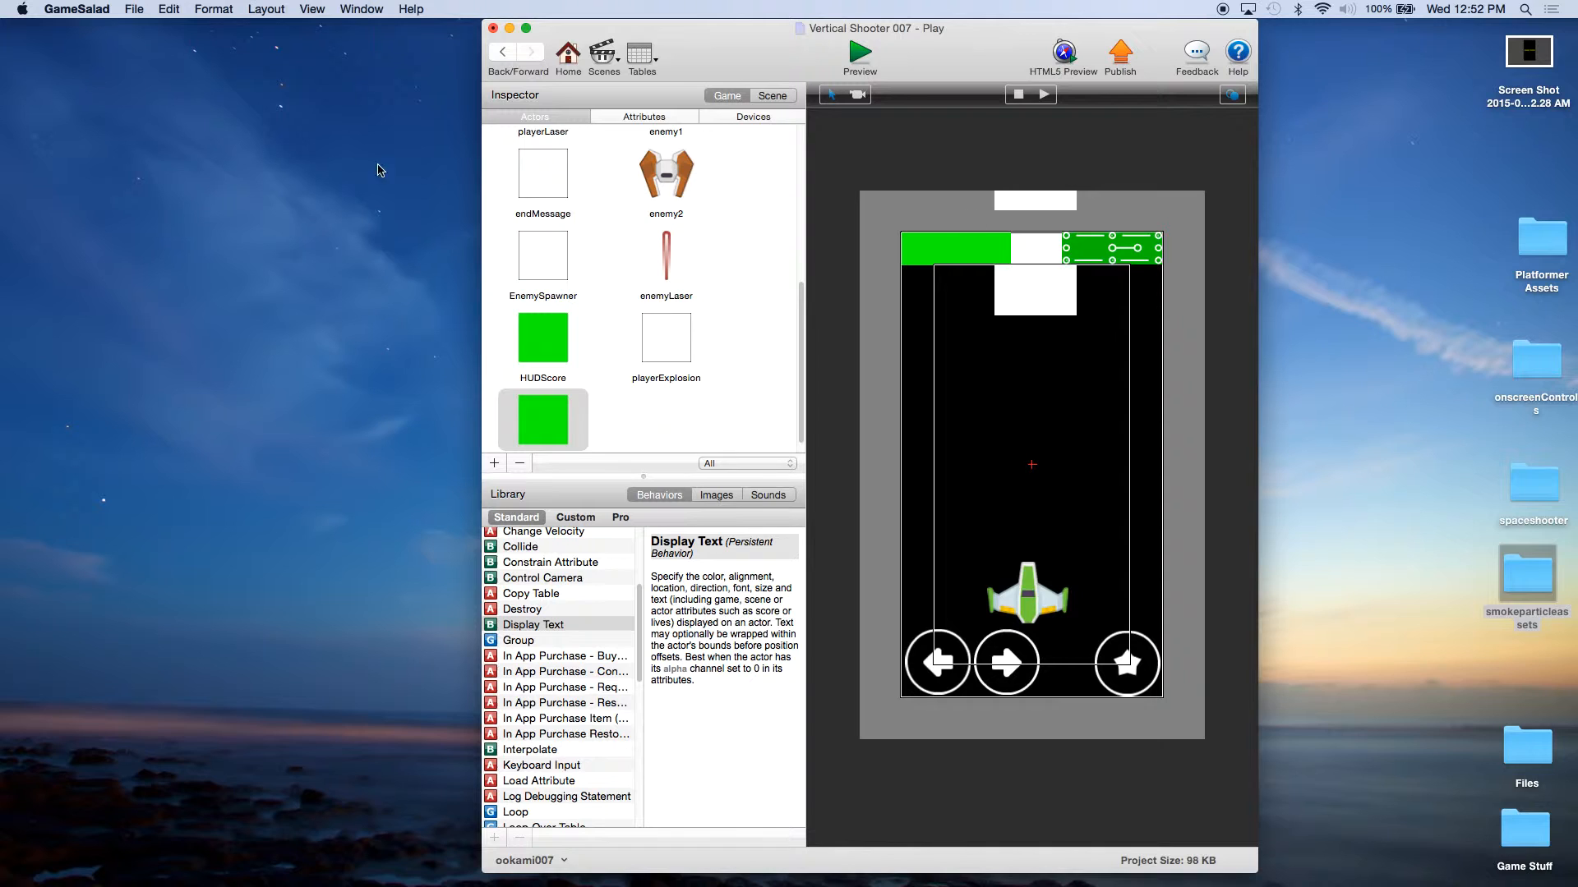
left_click(135, 11)
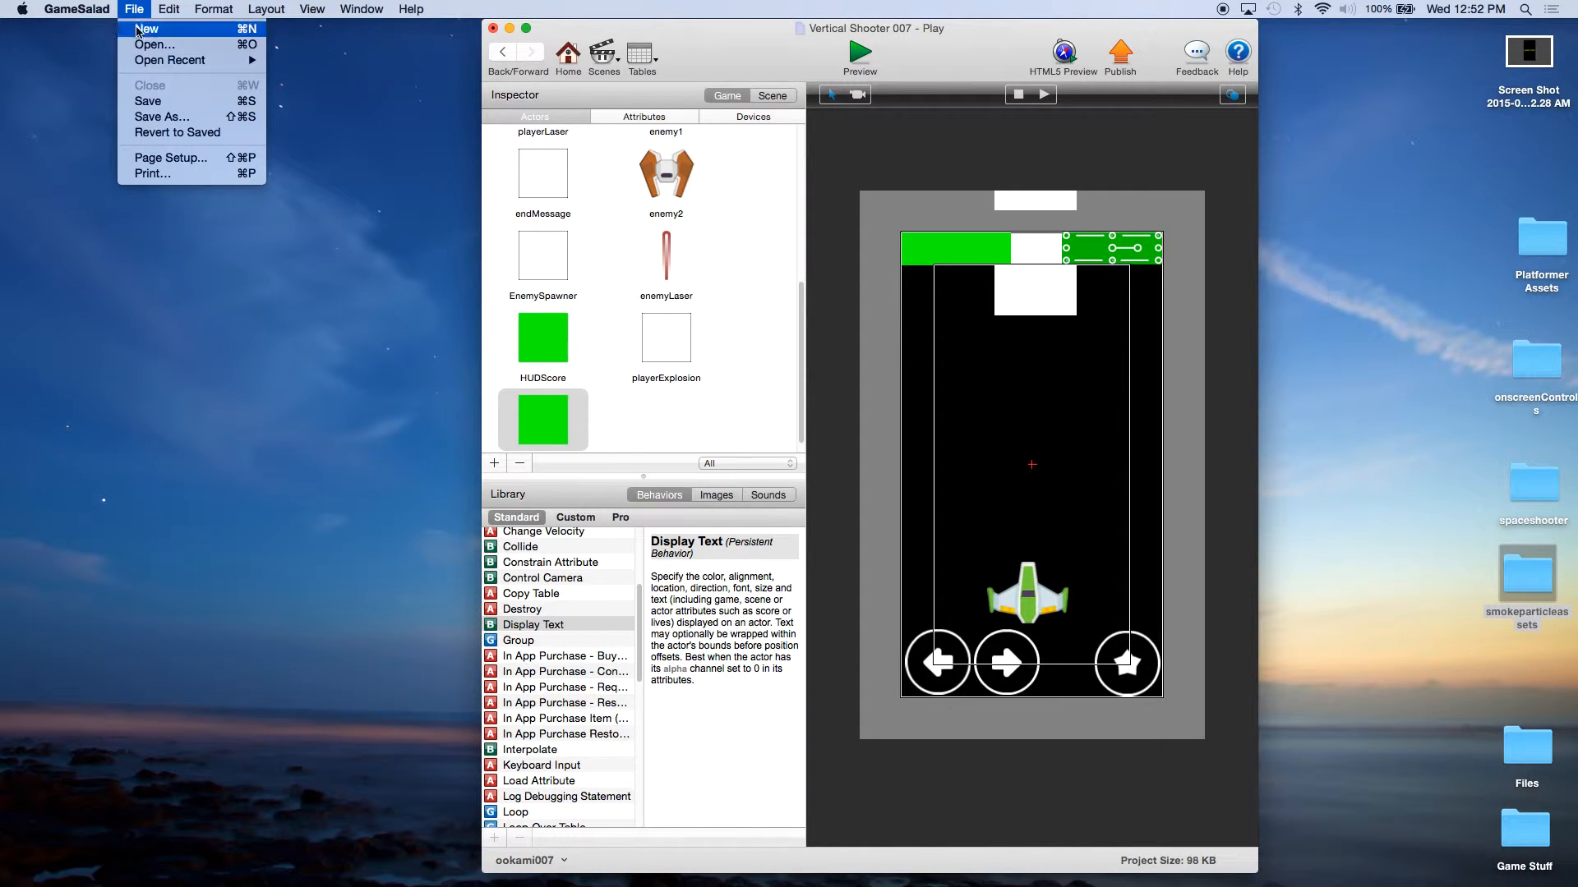
left_click(147, 101)
Step: Preview the game from the project overview and start it from the Menu scene to check the score and lives display
left_click(568, 55)
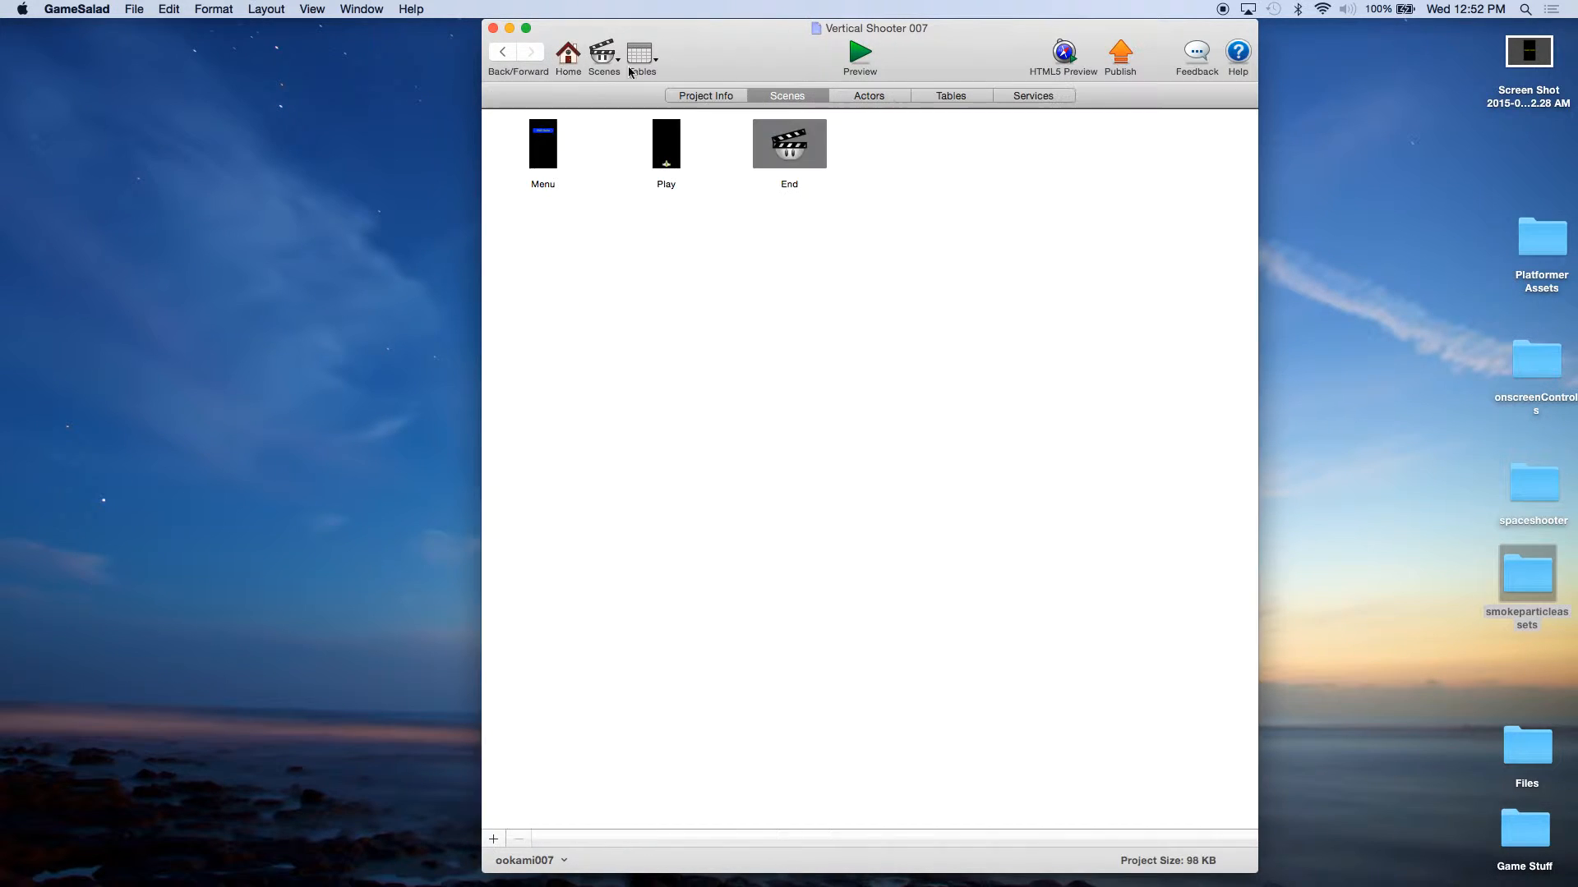
left_click(871, 60)
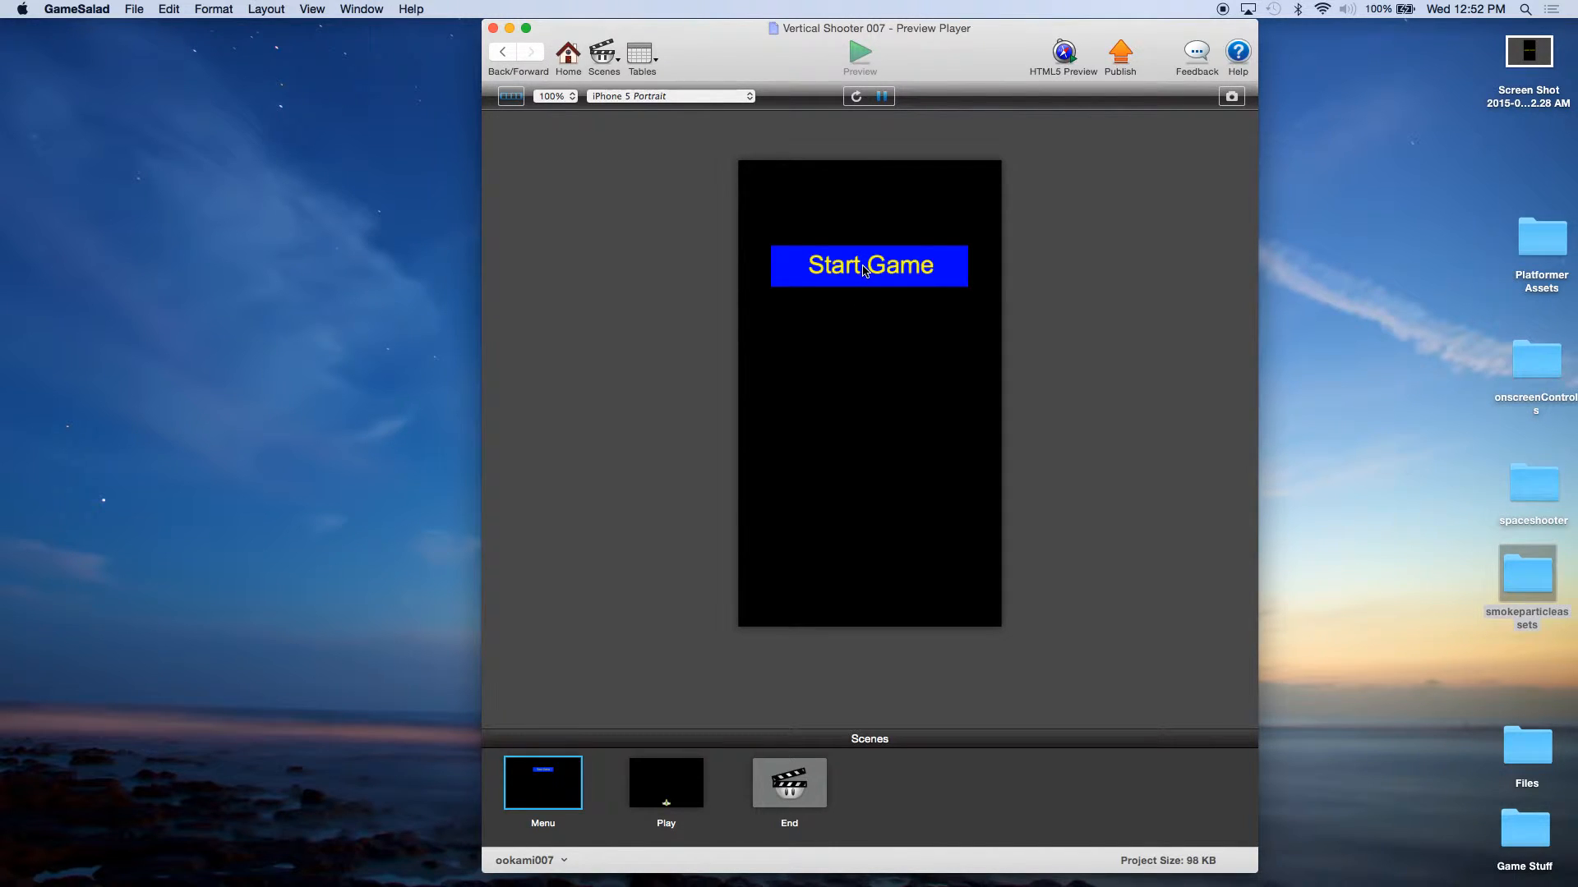
left_click(864, 272)
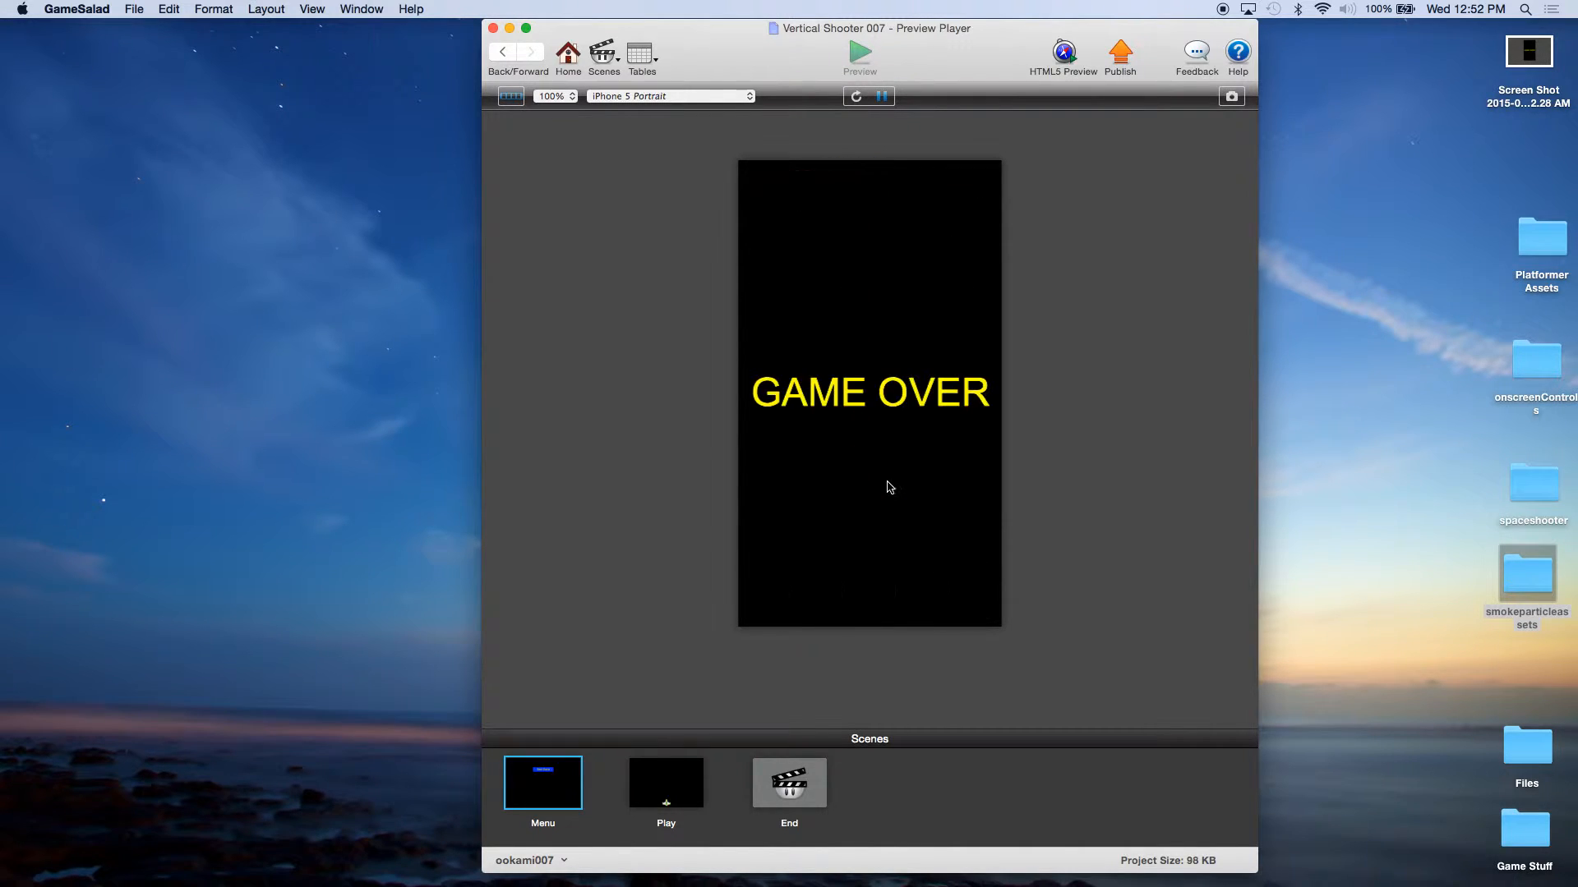
Step: Leave the preview and open the playerExplosion actor for editing
left_click(566, 58)
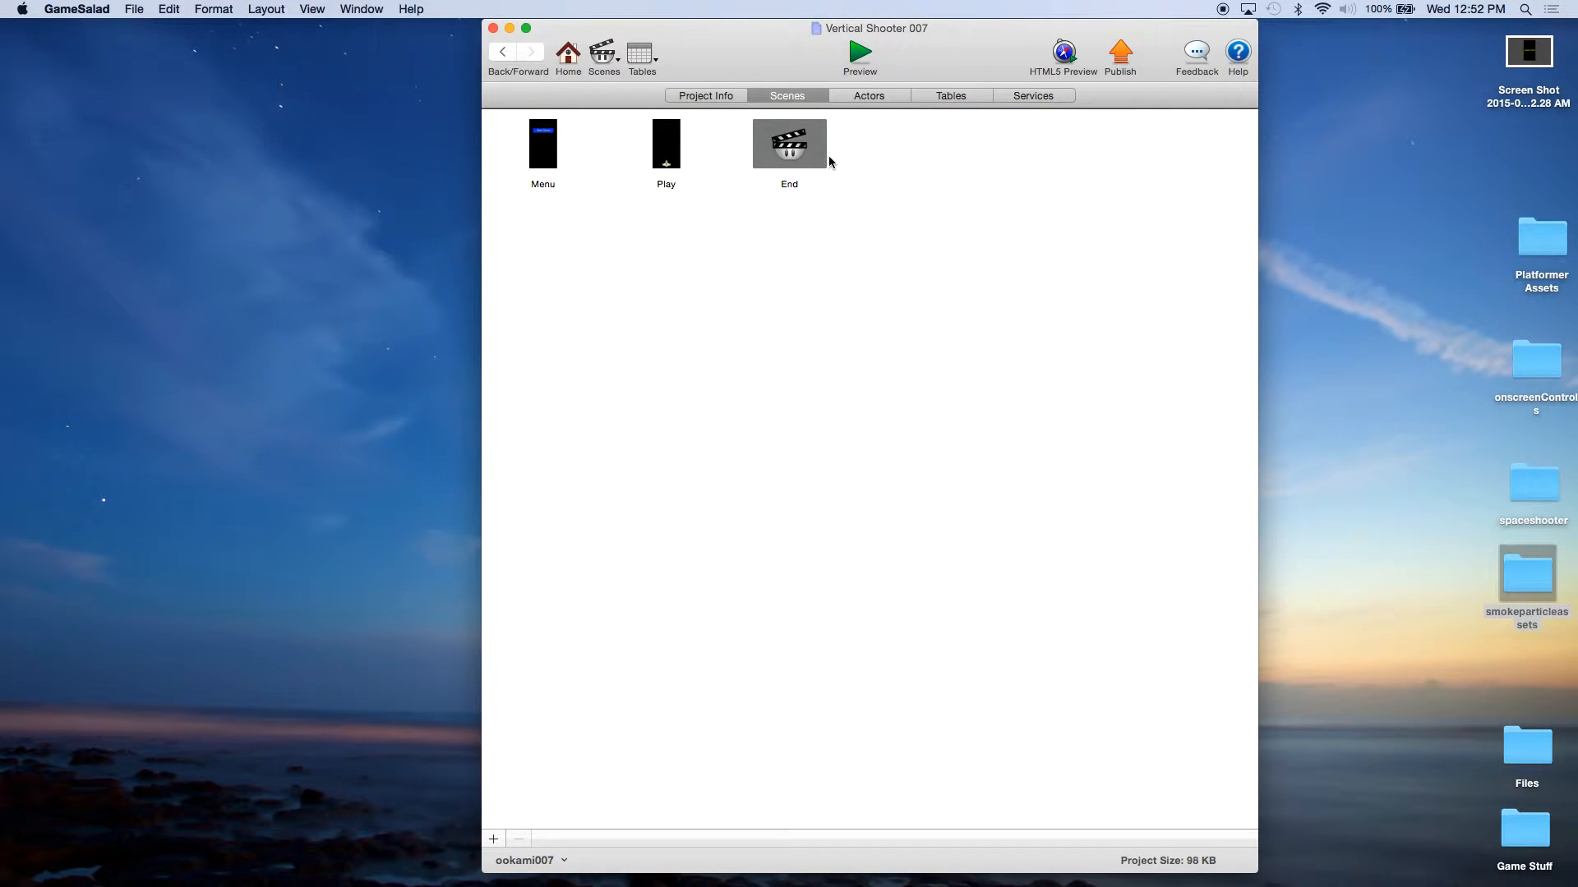
left_click(871, 97)
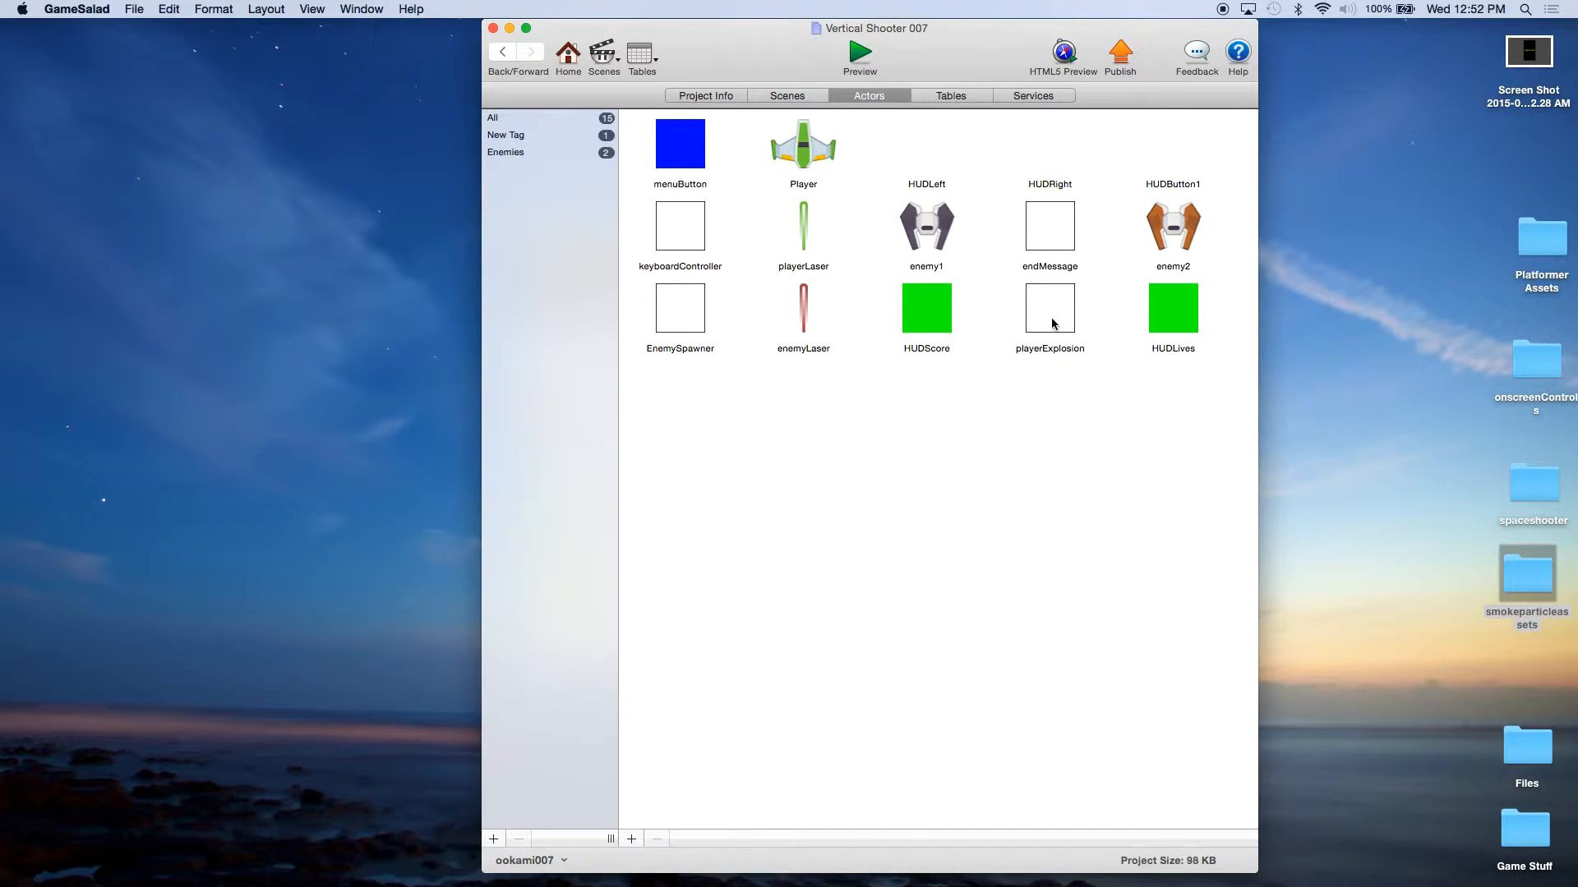
double_click(1048, 320)
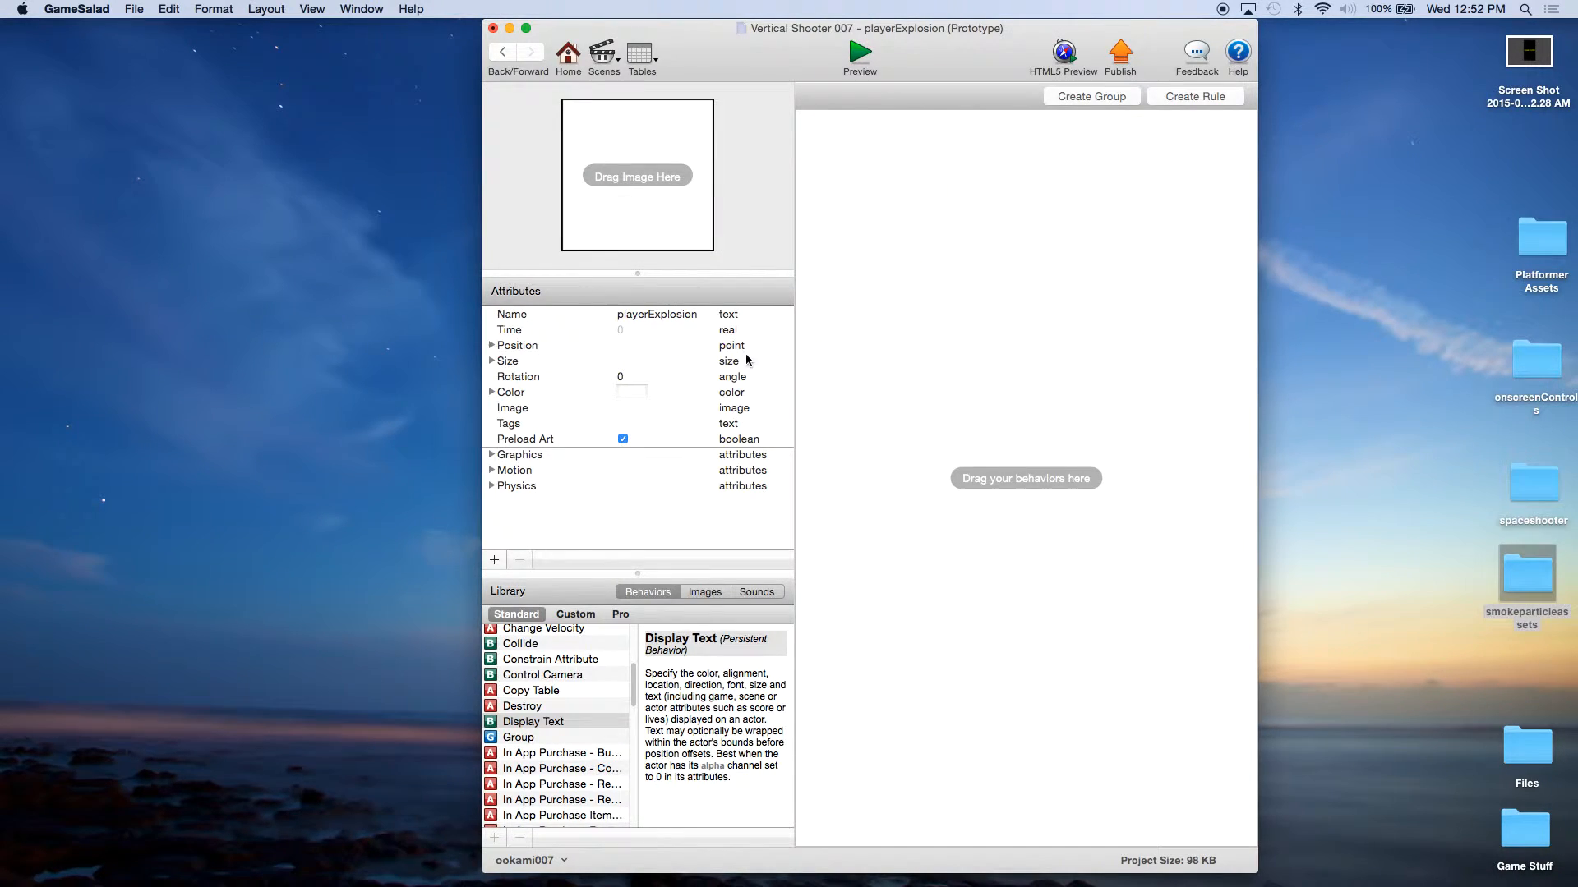
Step: Switch to Safari, view the Smoke Particles asset page on kenney.nl, and close the browser window
mouse_move(739, 880)
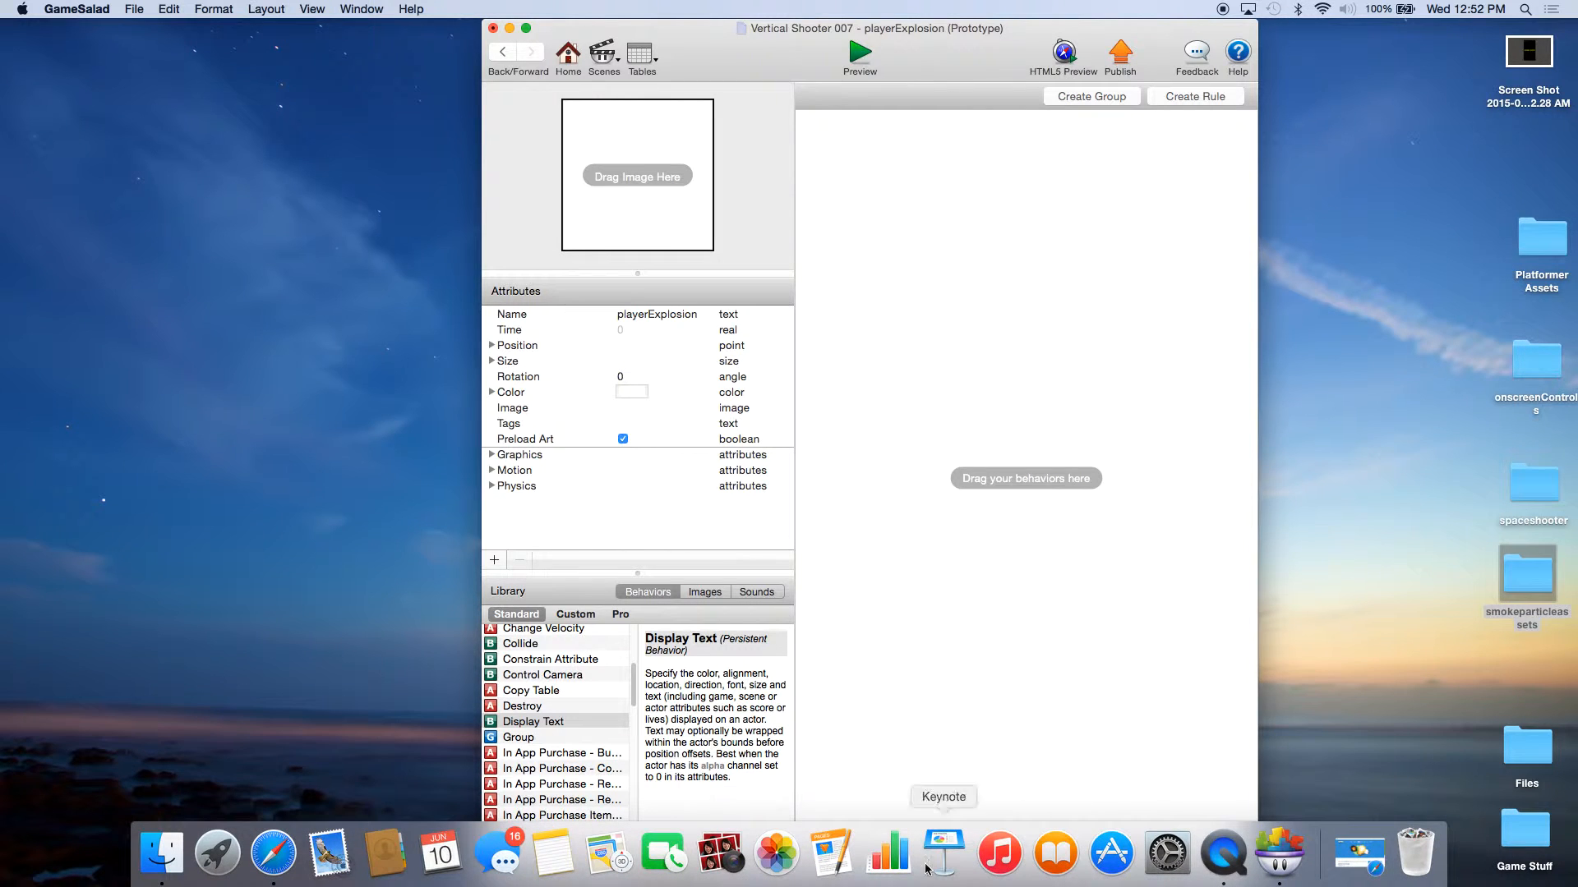
left_click(274, 855)
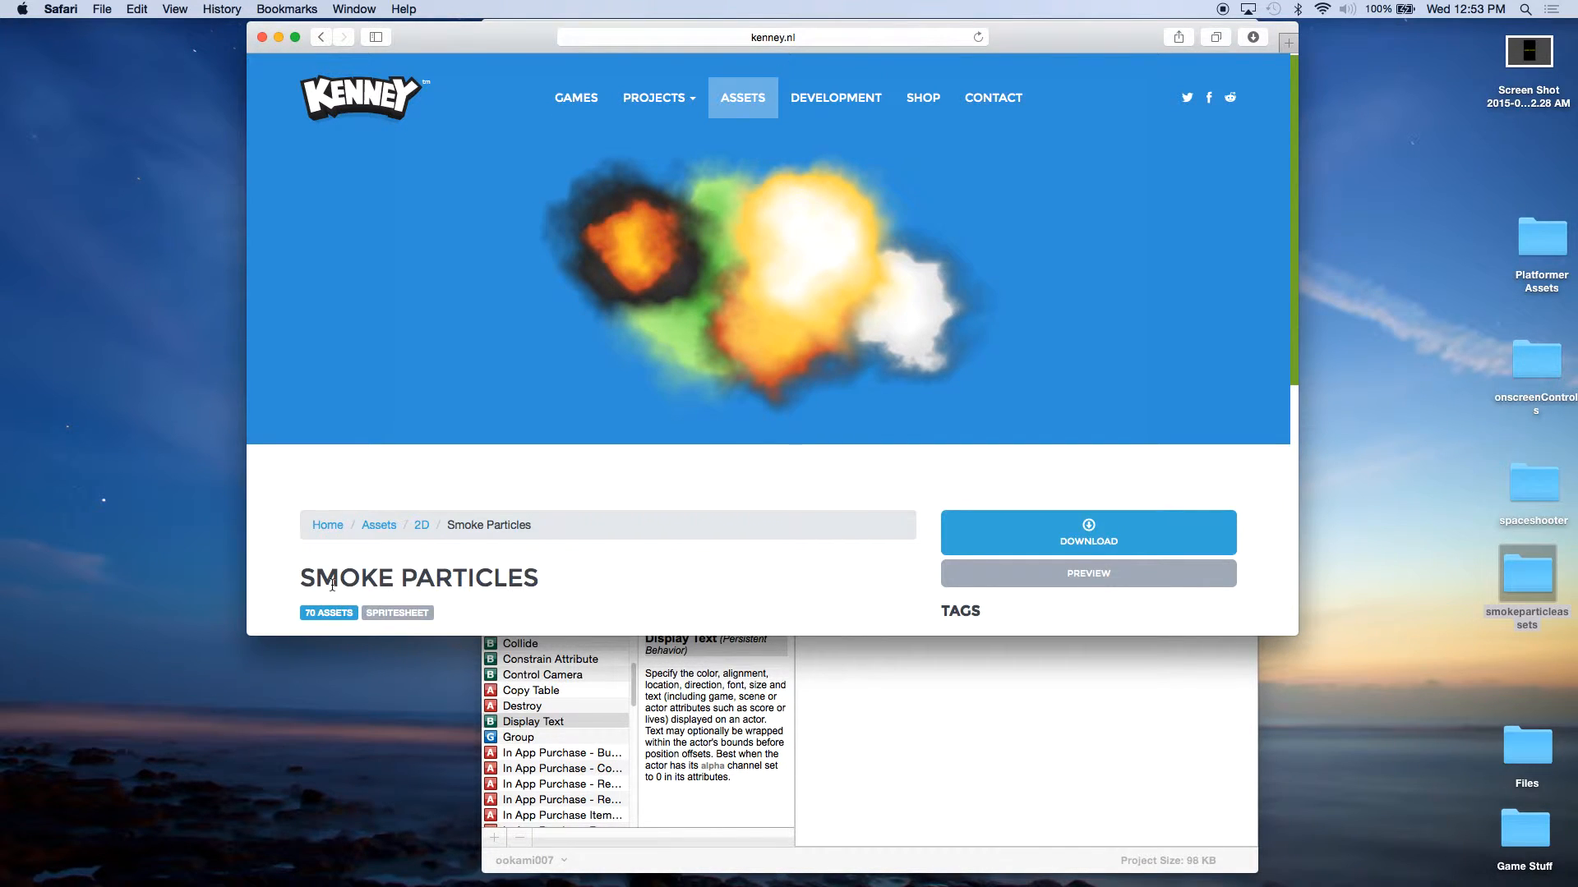
scroll(496, 571, "down", 3)
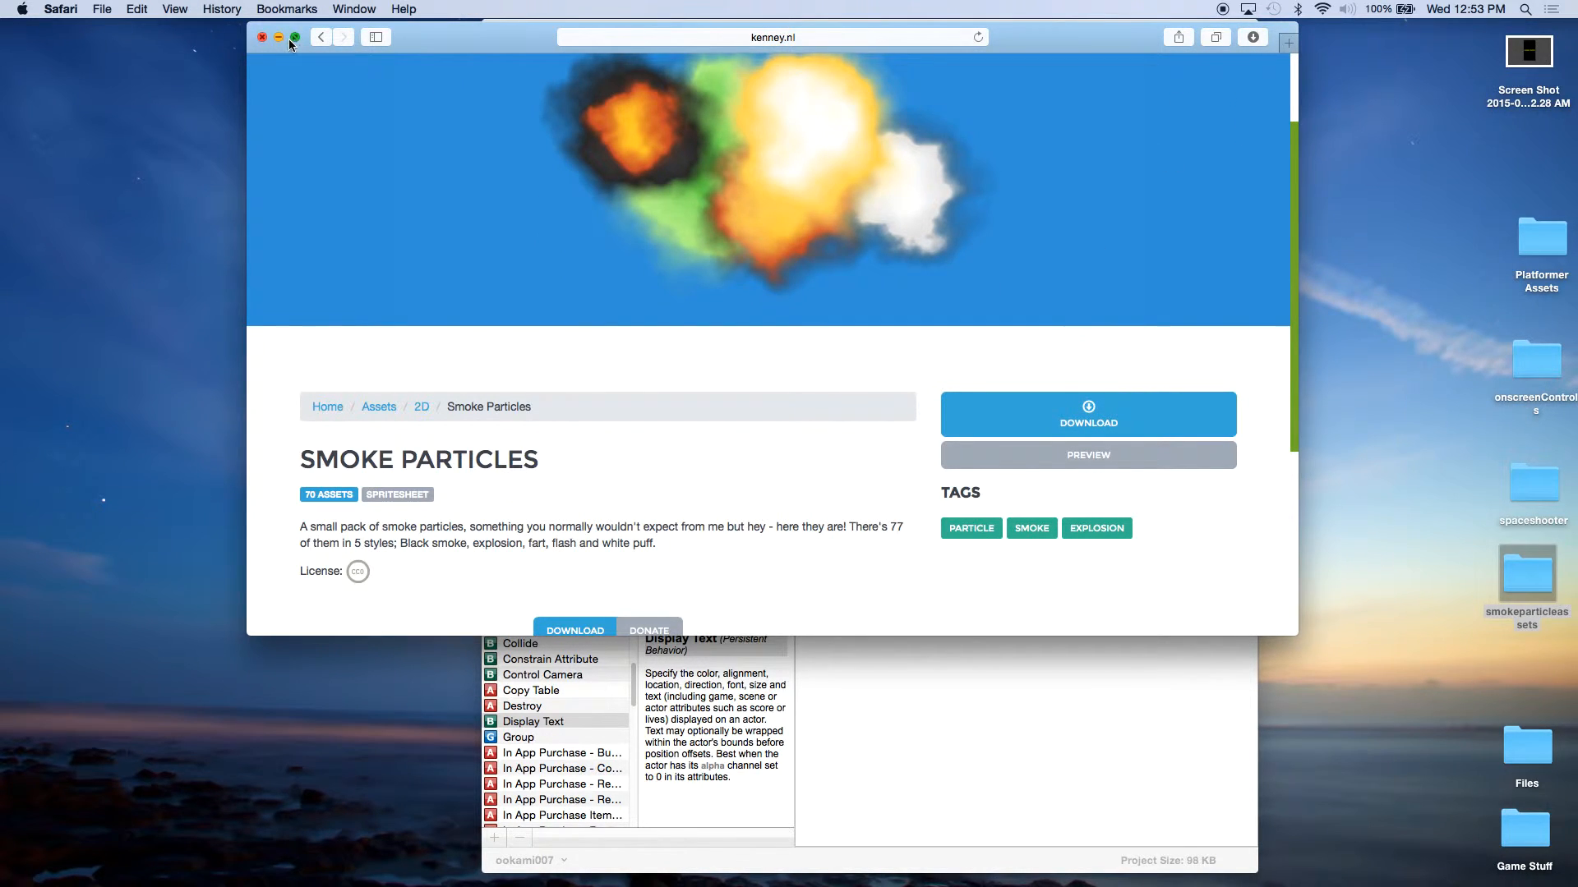
left_click(263, 38)
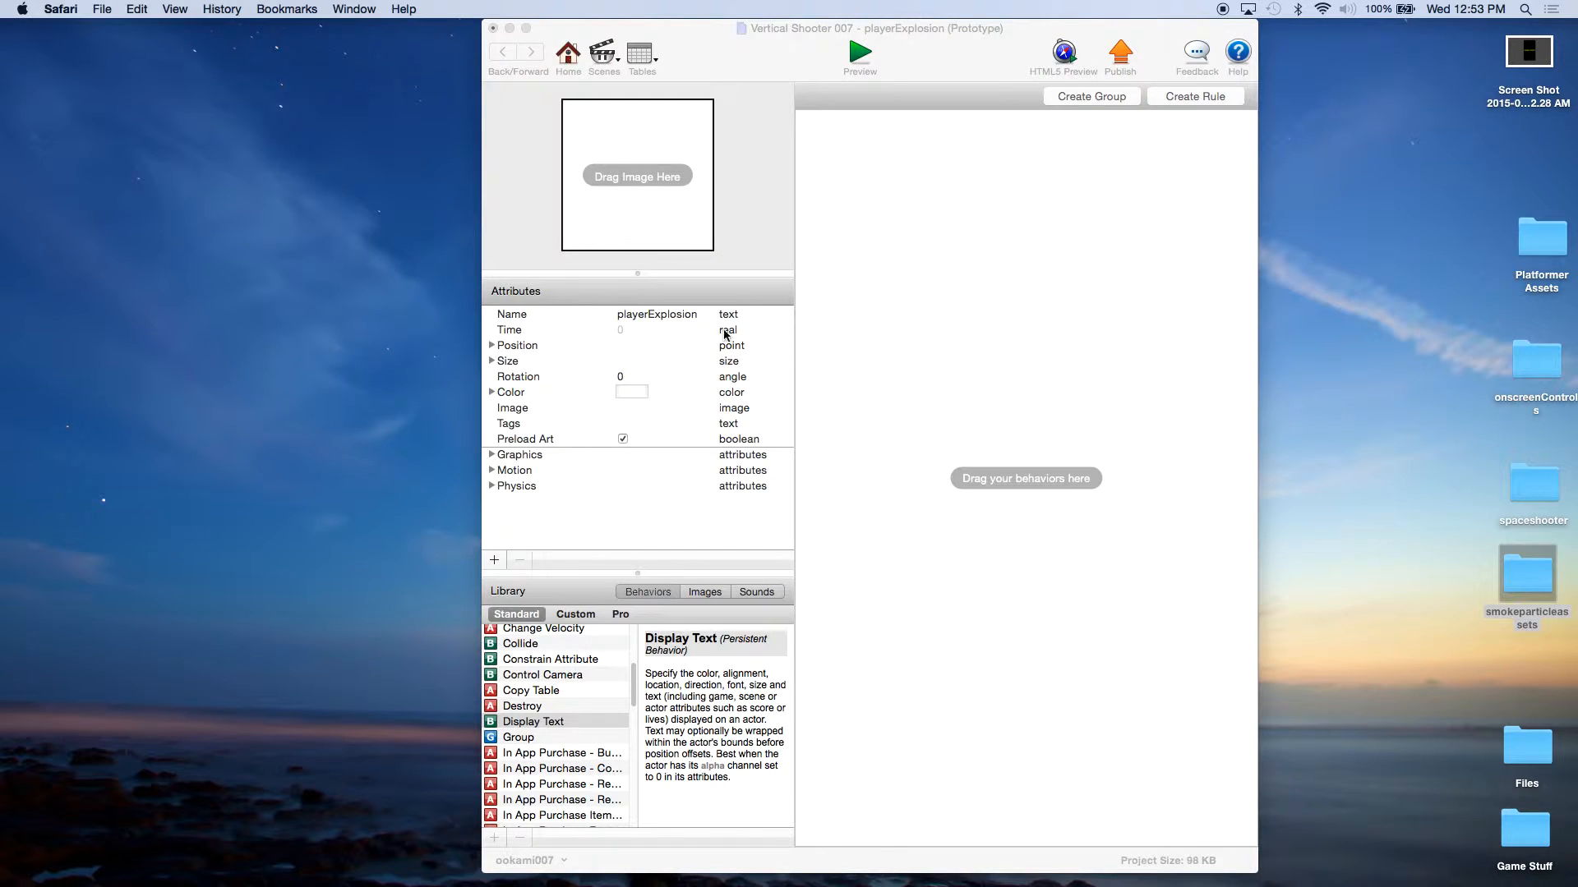
Step: Assign explosion00.png from the PNG > Explosion subfolder of the smokeparticleassets desktop folder as the playerExplosion actor's image
double_click(1502, 589)
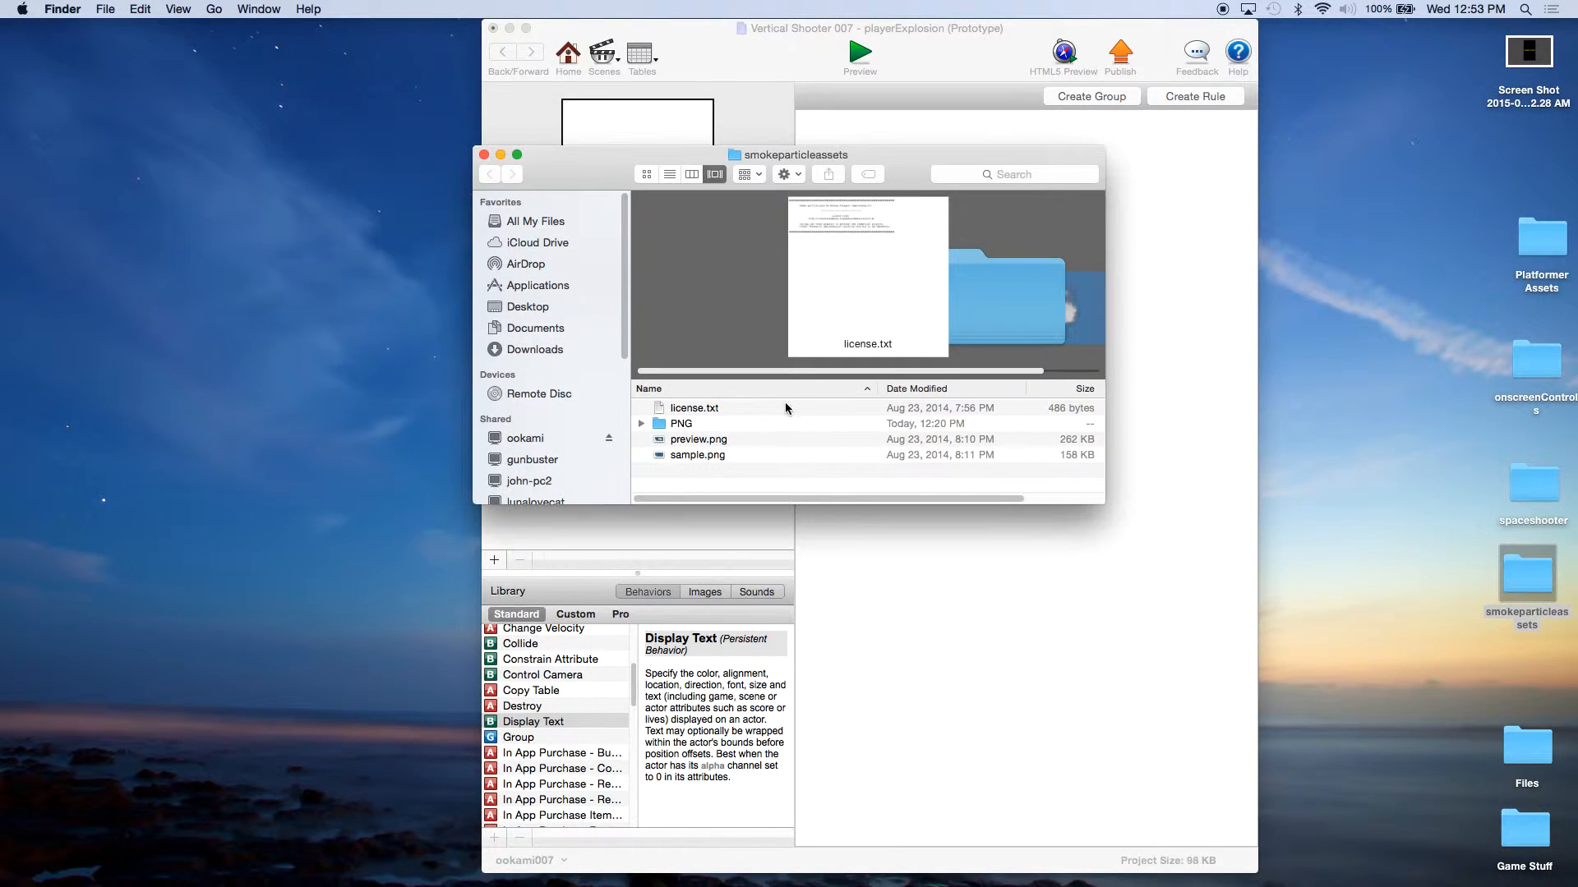
double_click(681, 423)
left_click(698, 426)
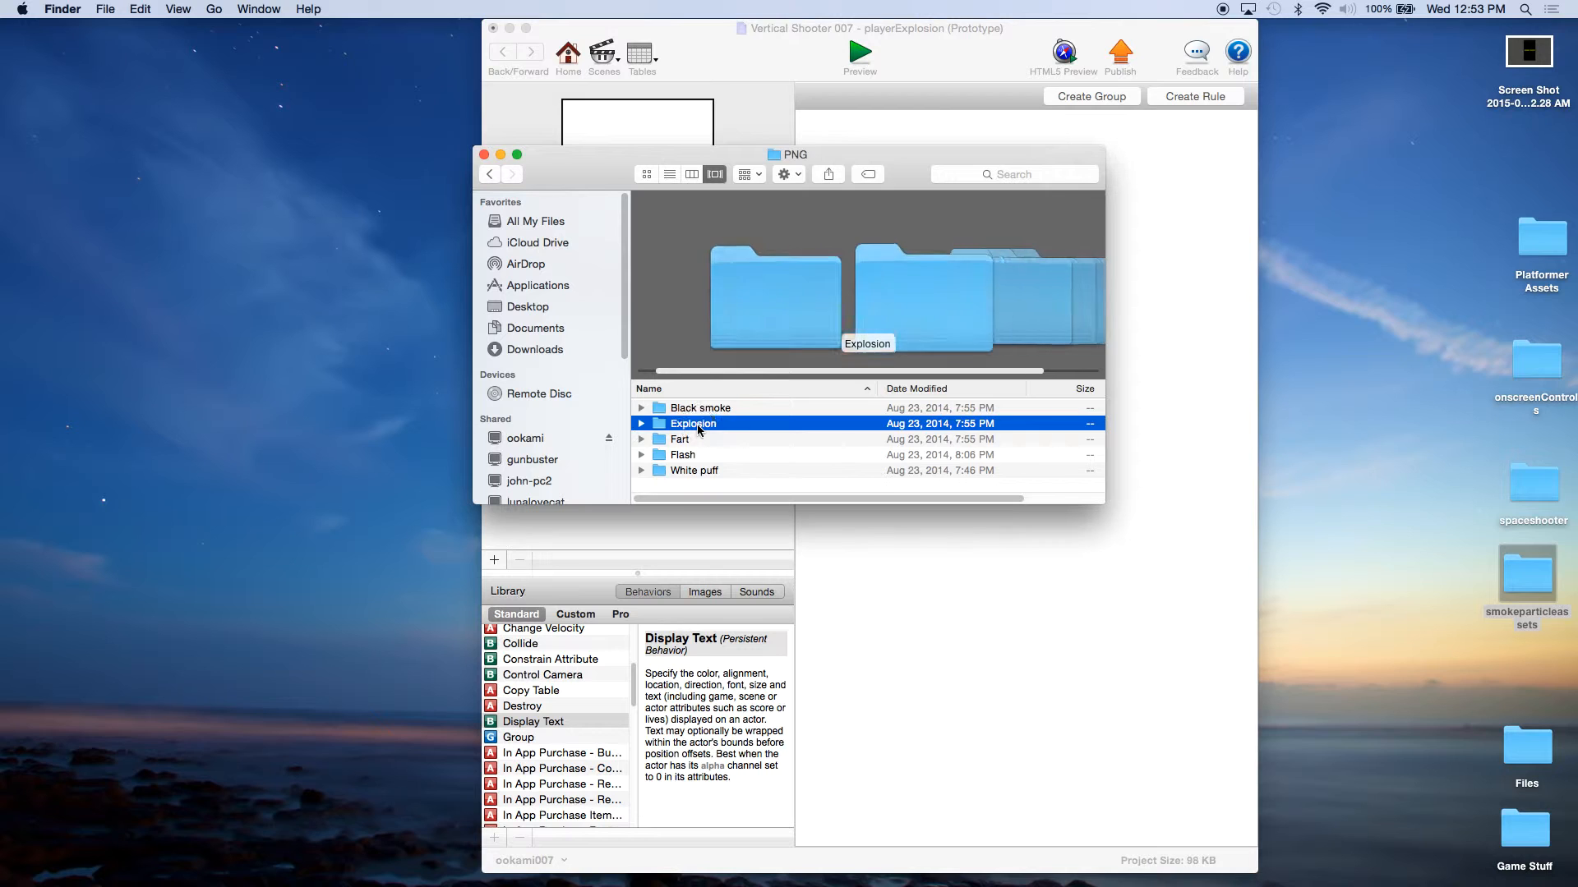
double_click(698, 425)
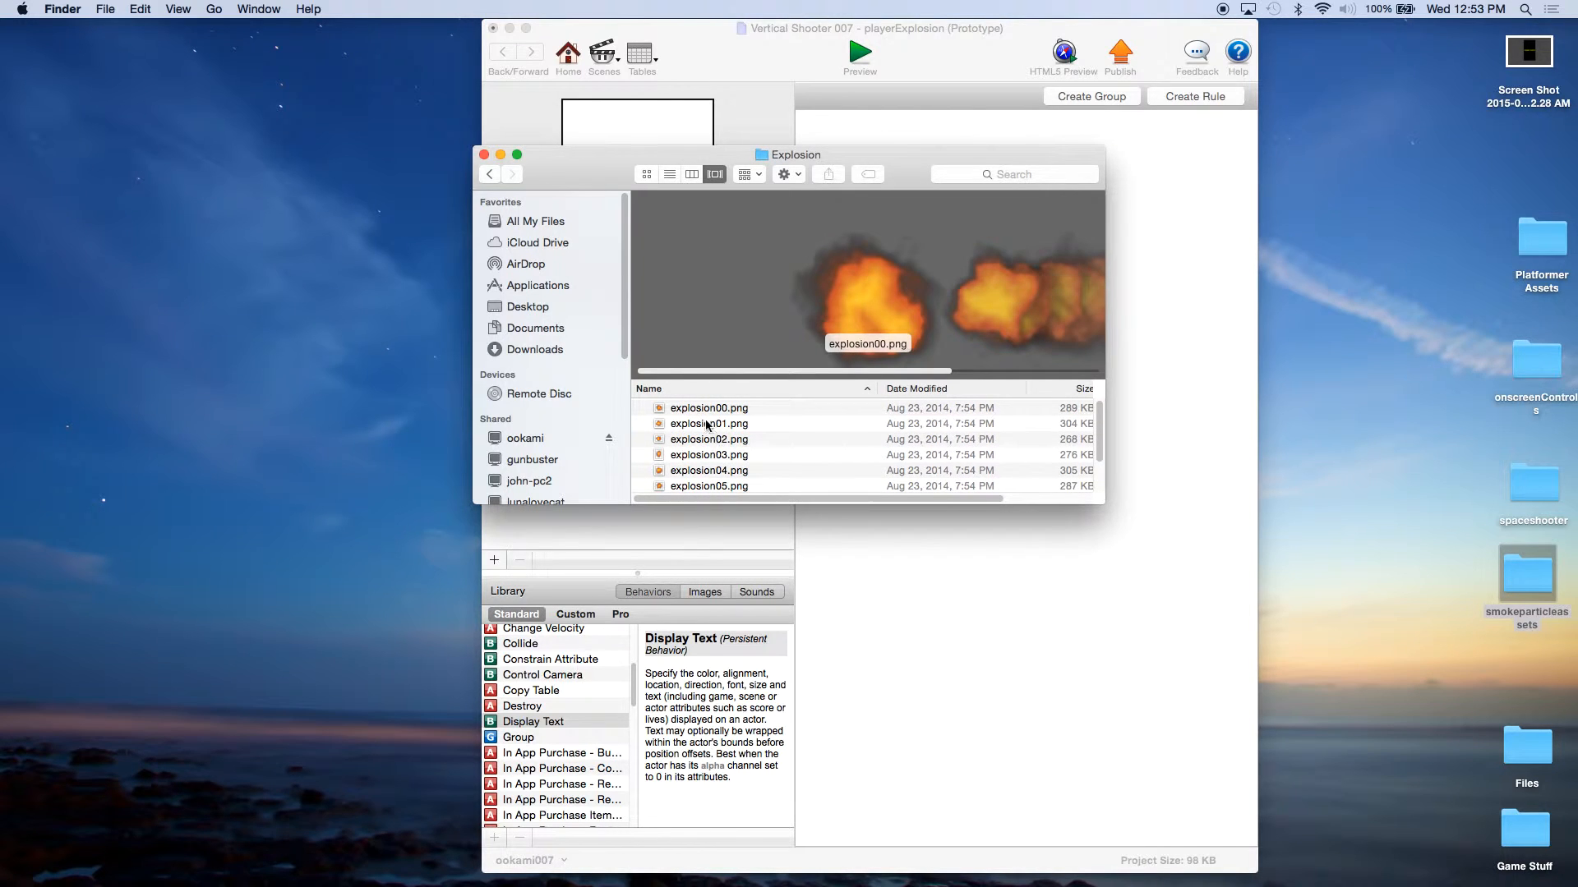
left_click_drag(907, 169, 1463, 236)
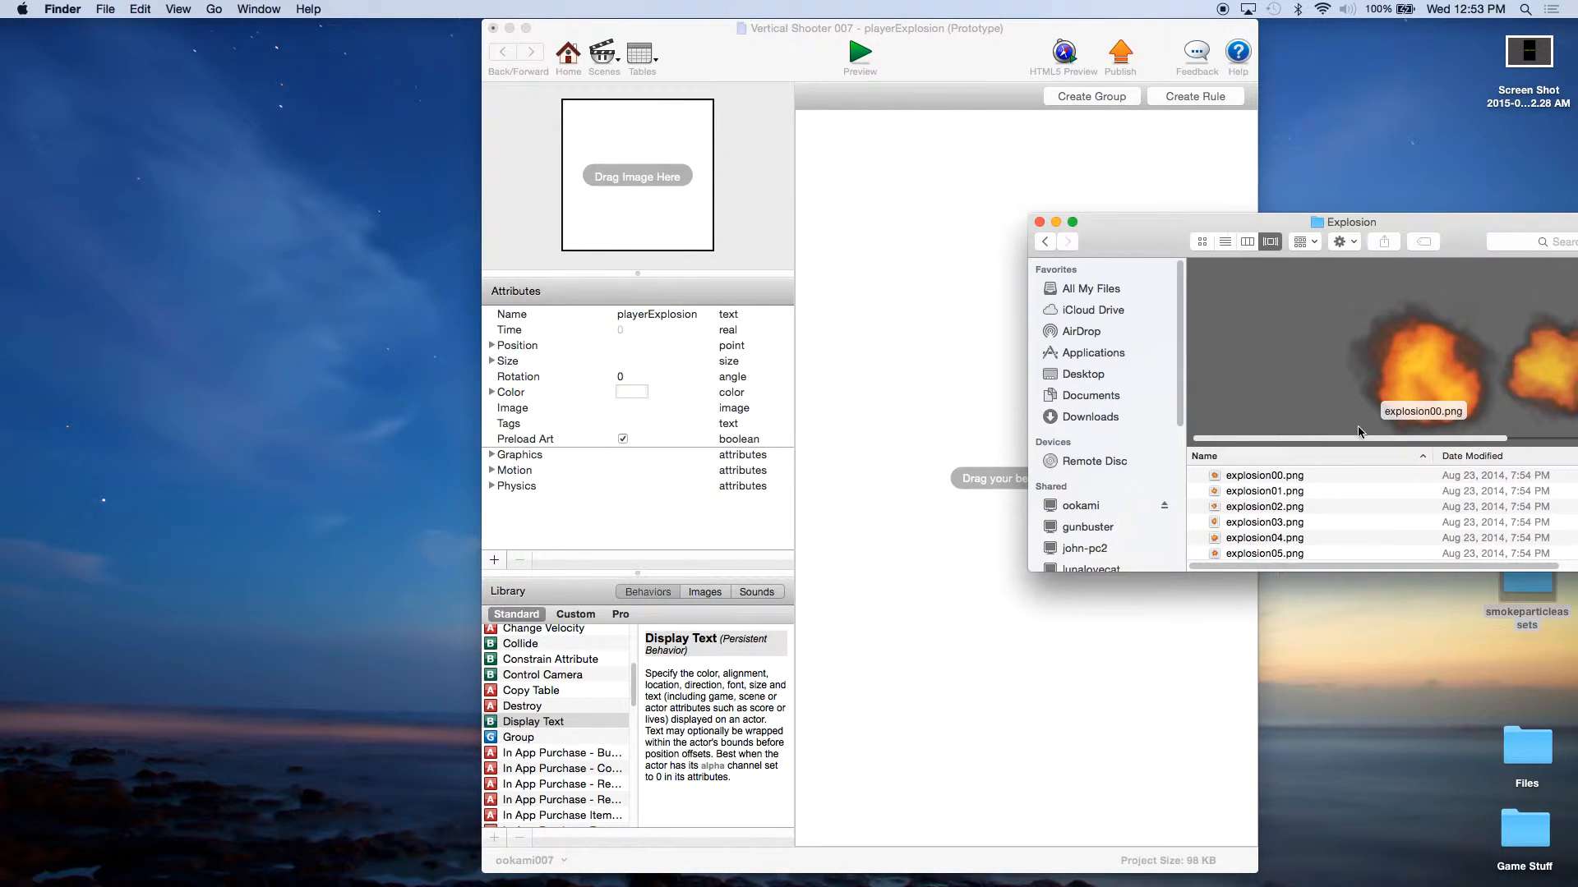
left_click_drag(1265, 475, 652, 200)
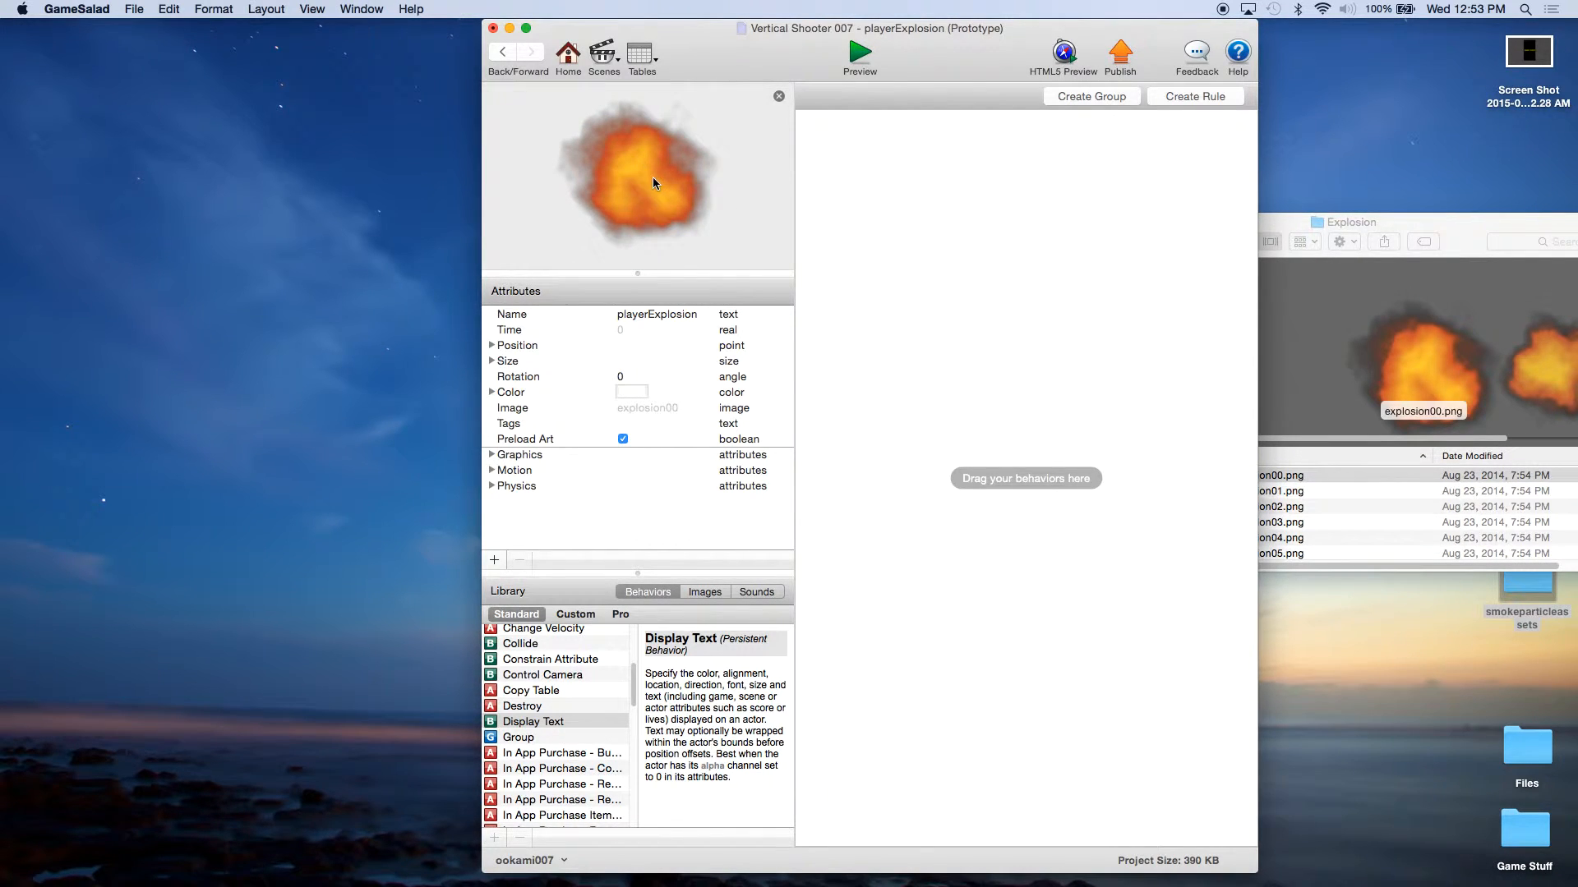
Step: Set the playerExplosion actor's size to a width of 50 and a height of 55
left_click(492, 361)
double_click(648, 381)
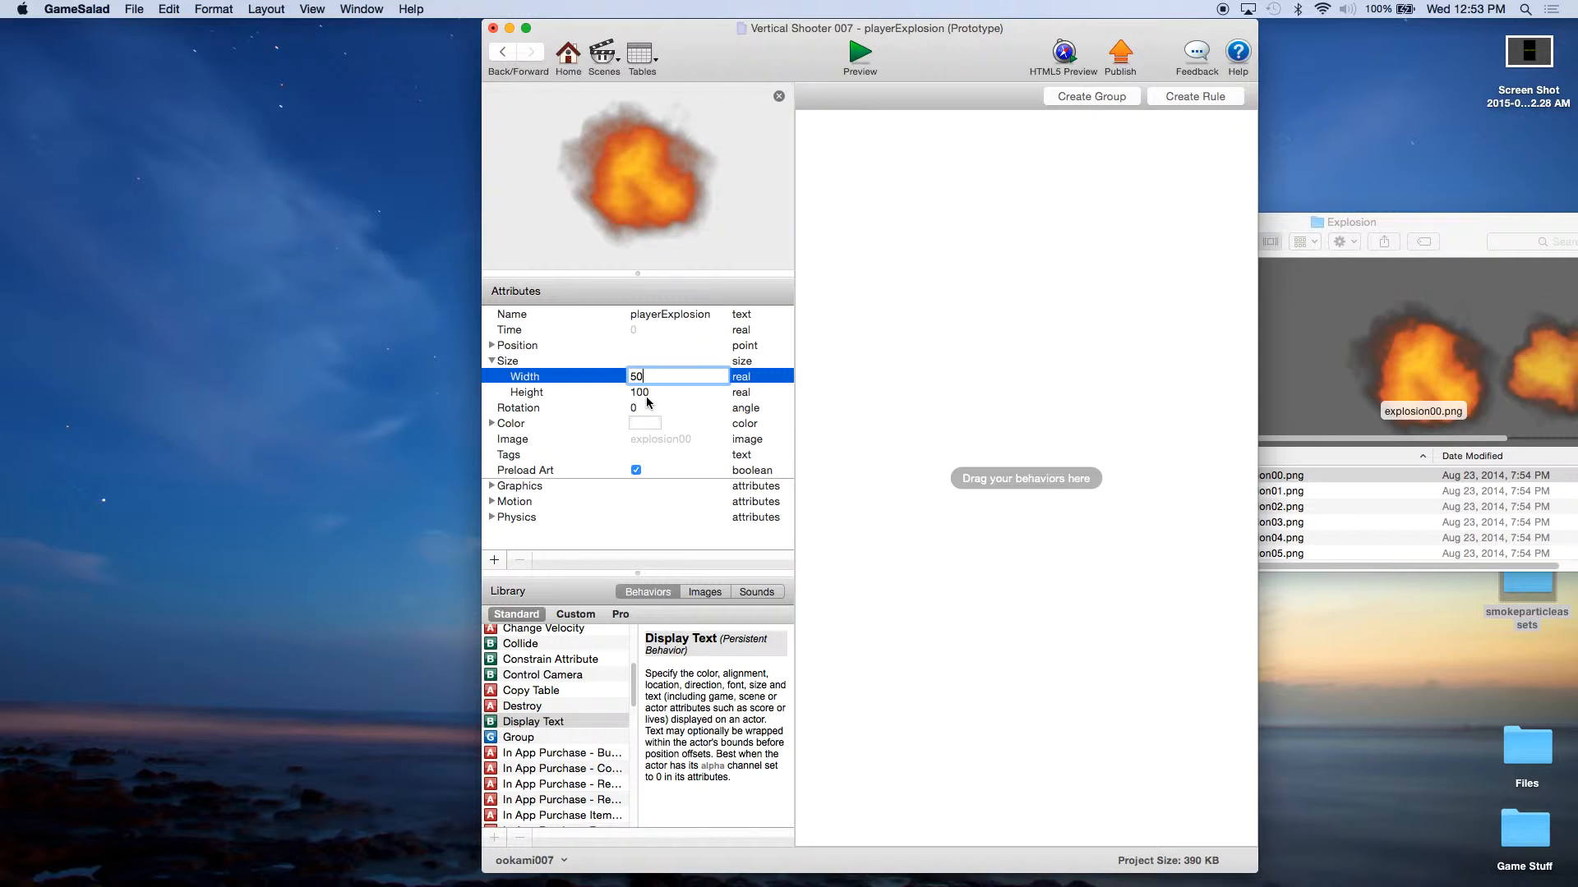
left_click(646, 393)
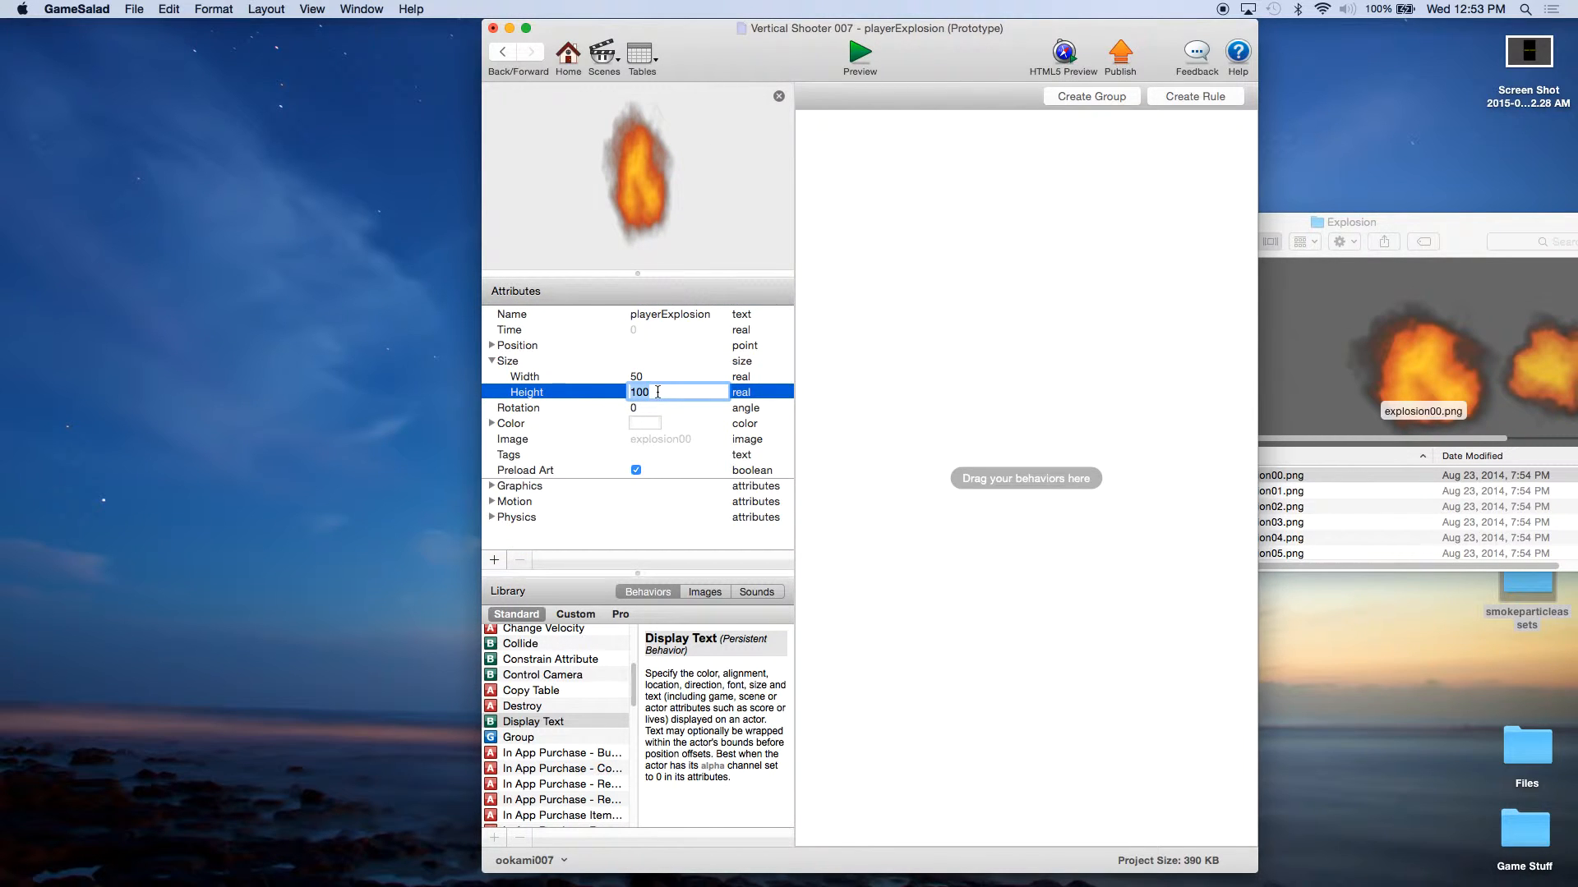
type("55")
left_click(647, 378)
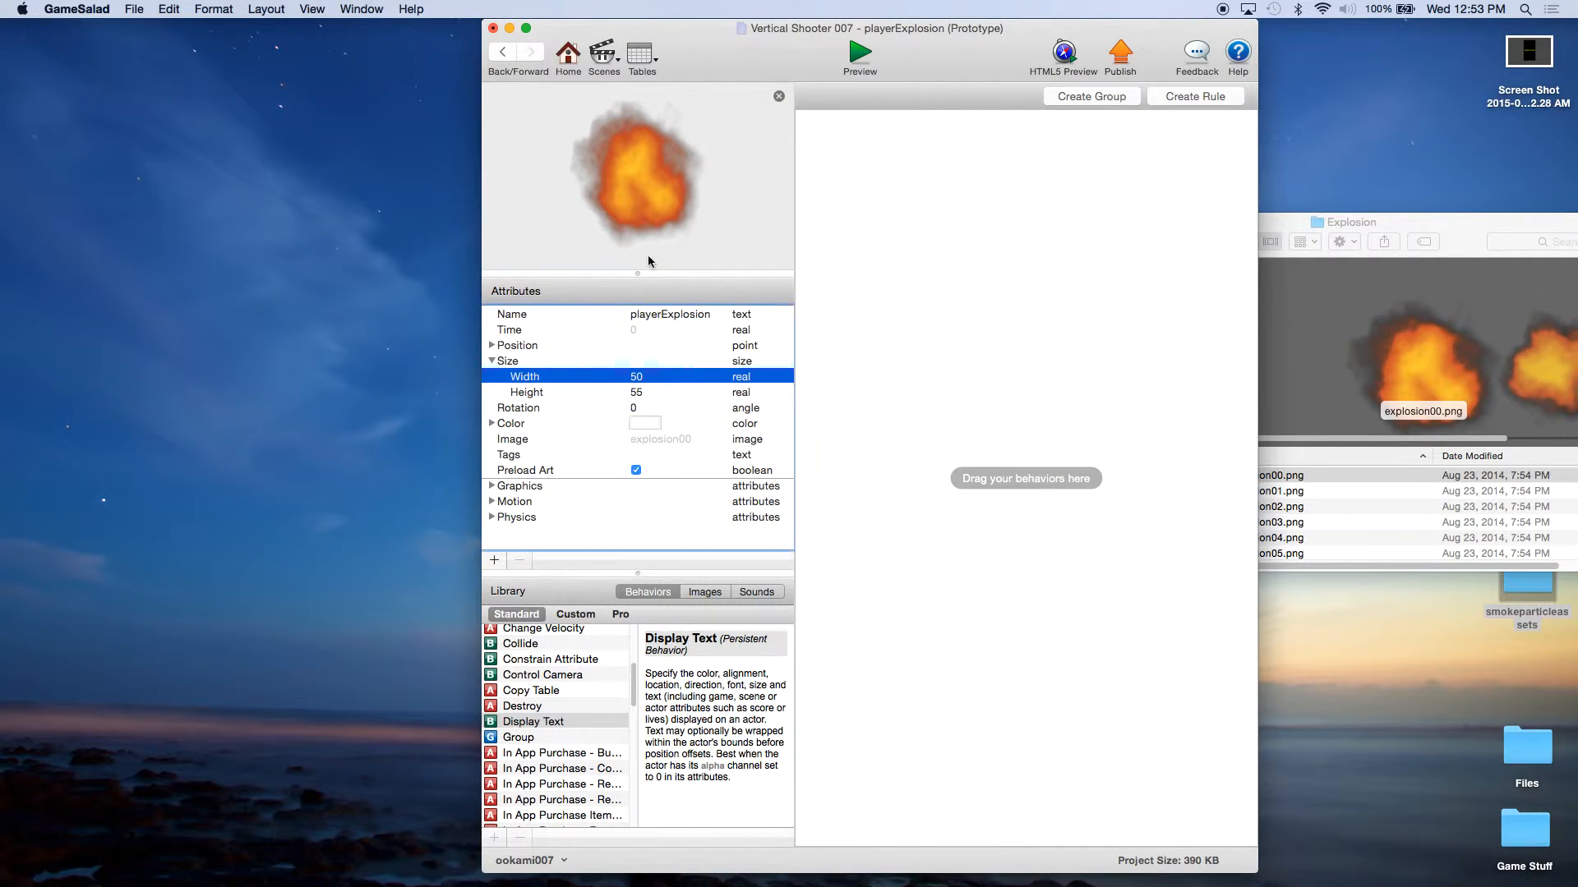
Step: Look at the other explosion images in the Explosion folder and close the folder window
left_click(1453, 224)
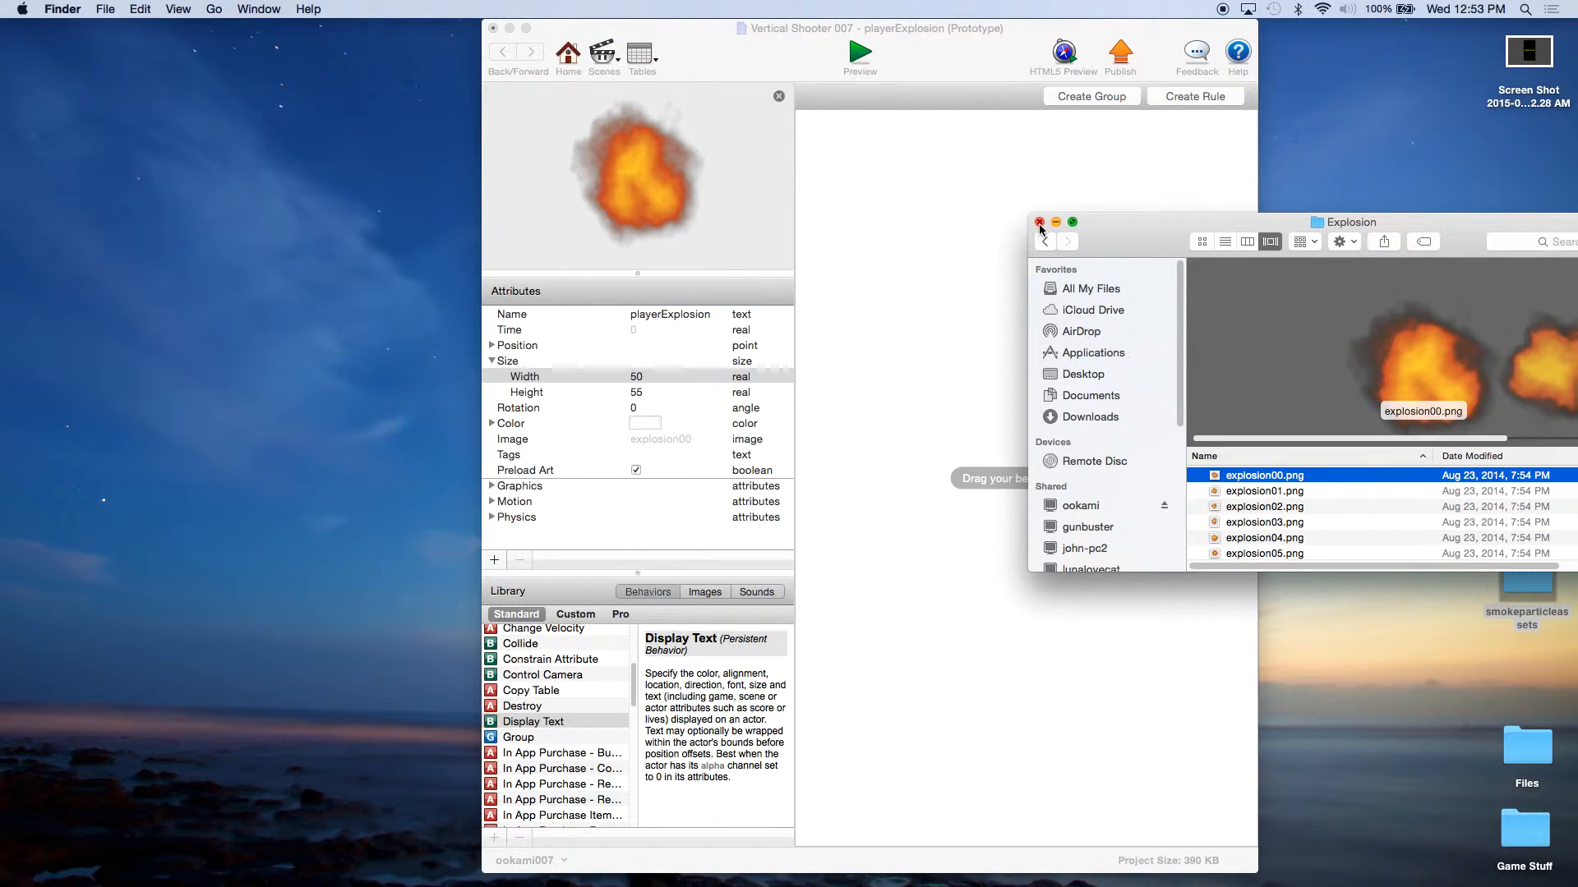
key("Down")
key("Down")
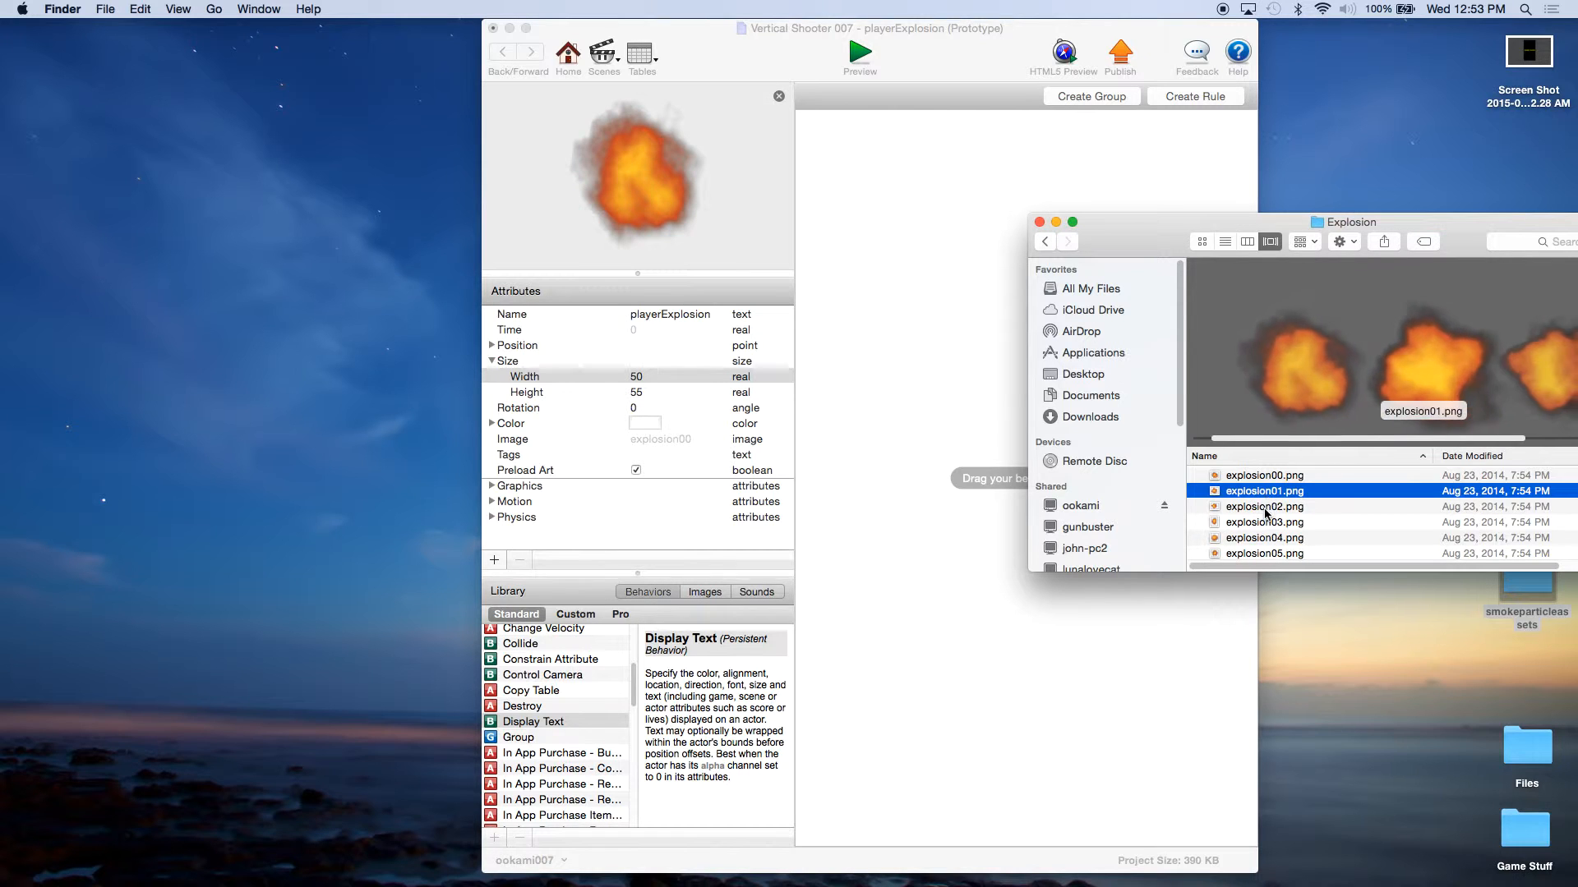
left_click(1262, 474)
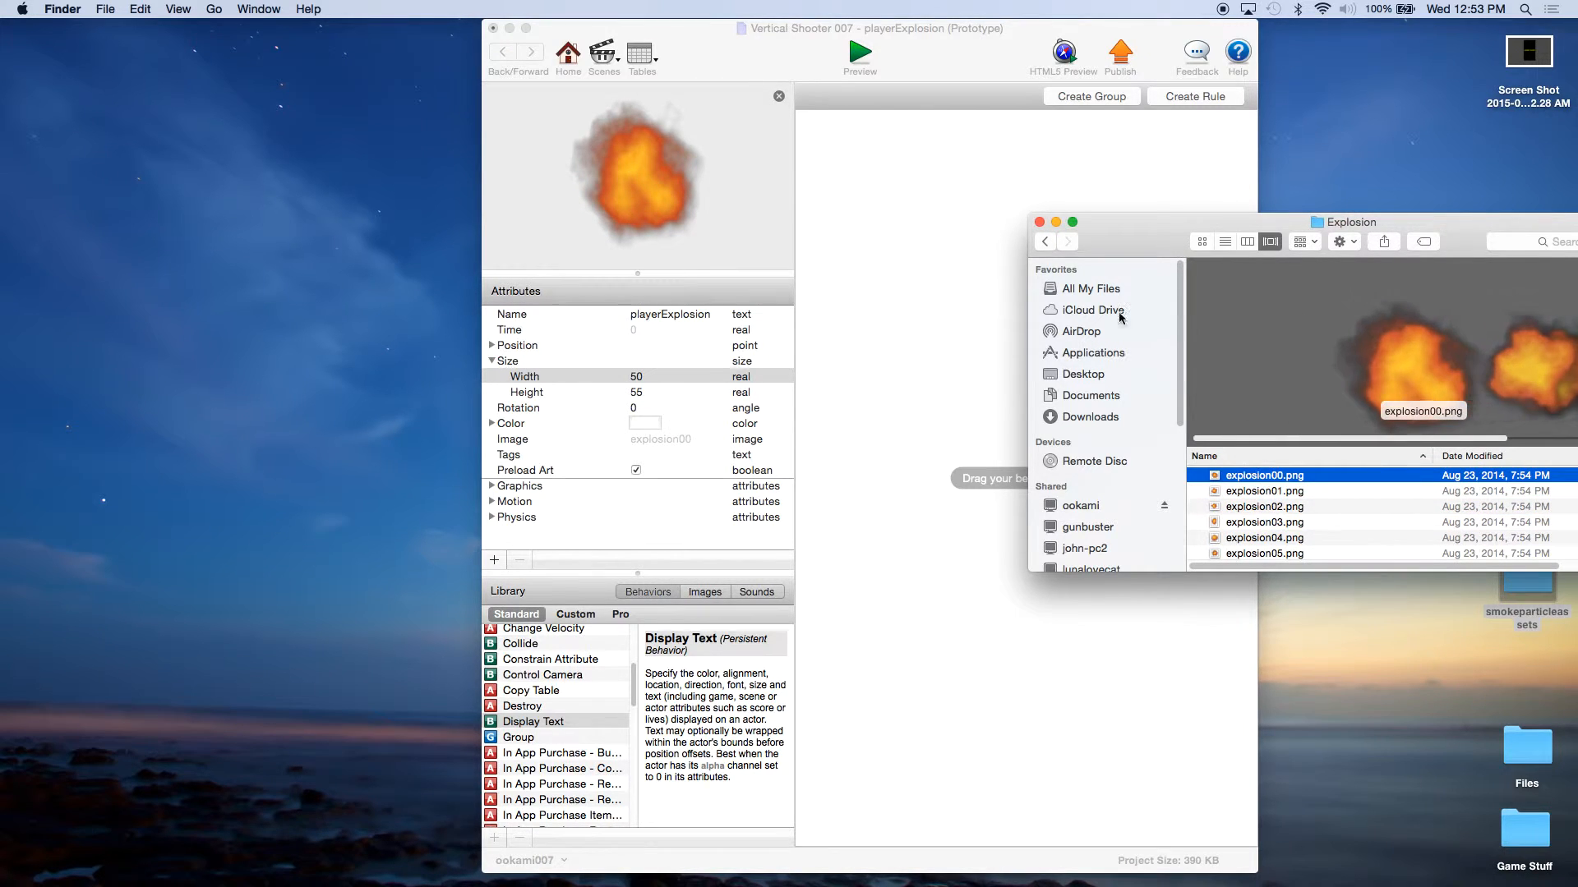
left_click(1039, 223)
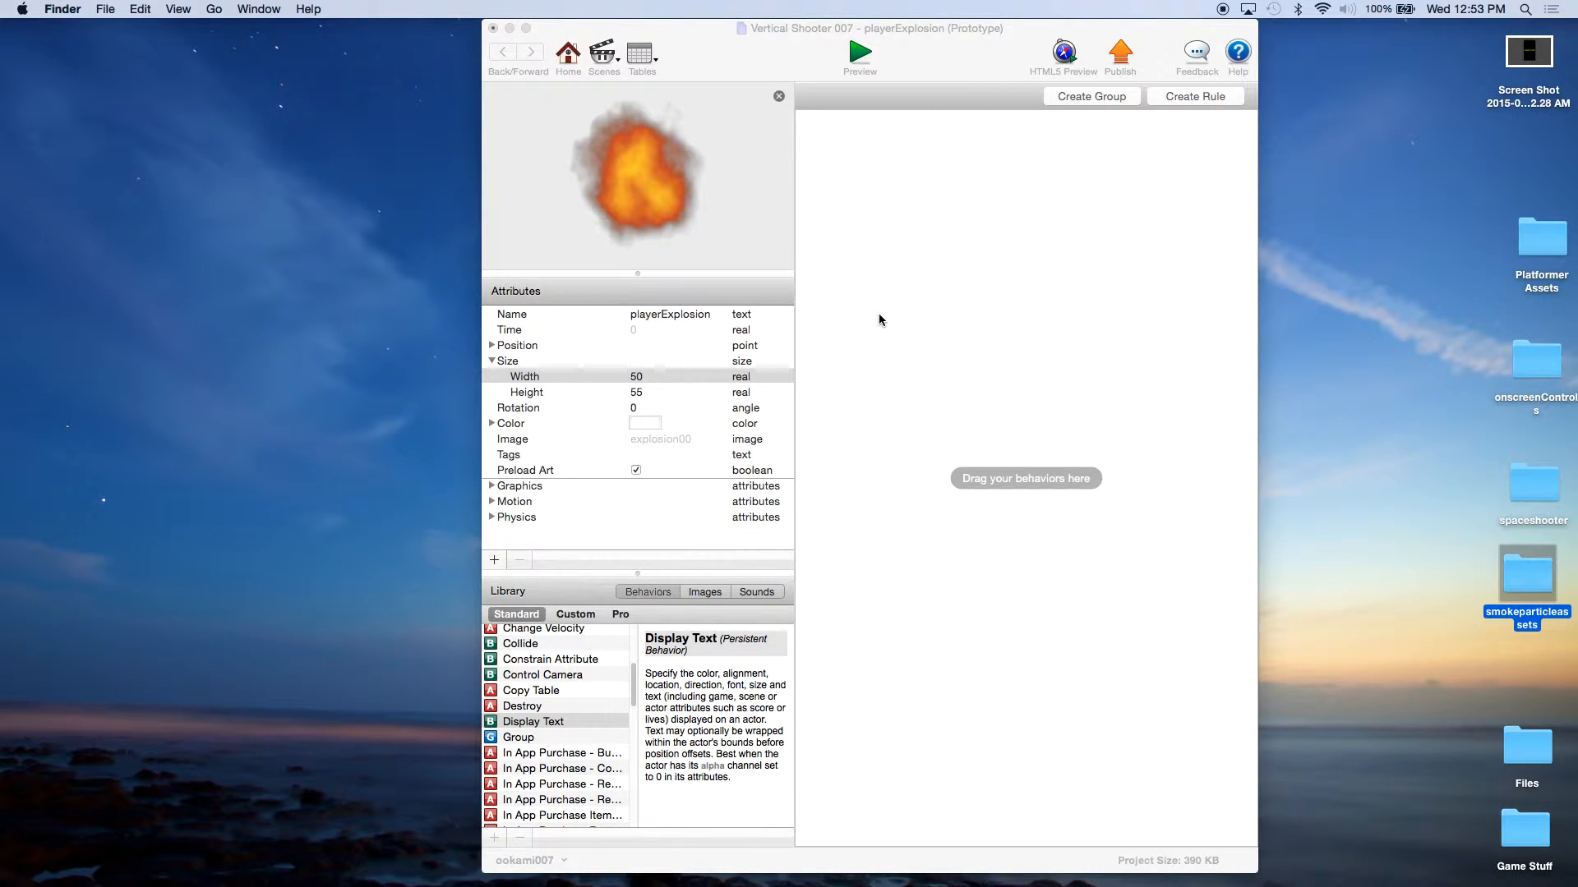
Step: Add an Interpolate behavior to playerExplosion that takes self.Color.Alpha to 0 over a duration of 1 with the Linear function
left_click(535, 720)
scroll(542, 715, "down", 5)
left_click_drag(533, 675, 949, 244)
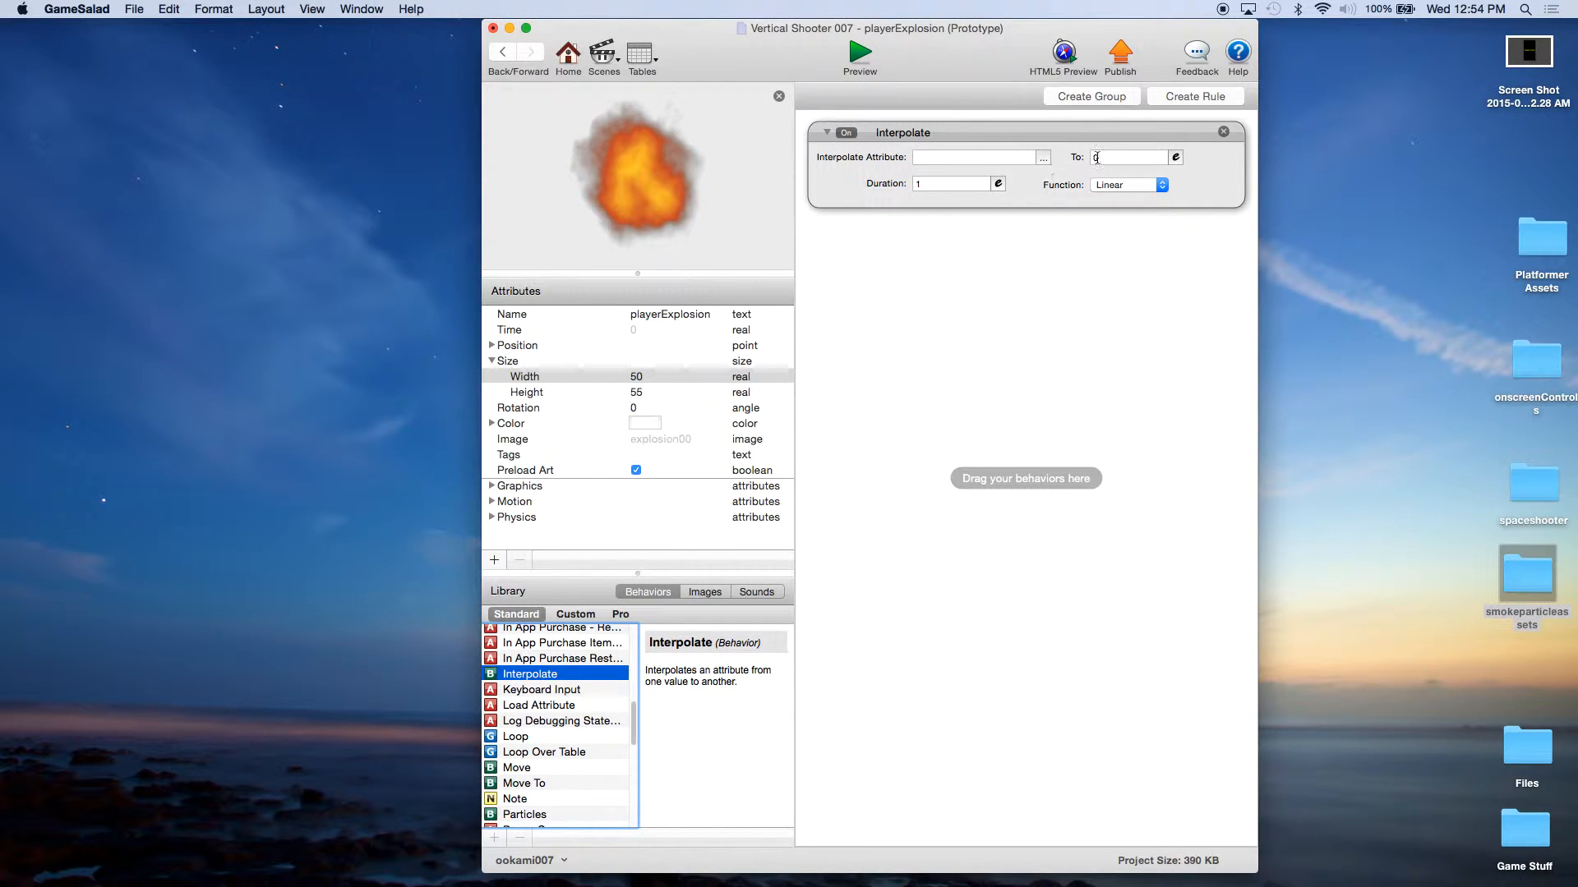
left_click(1045, 158)
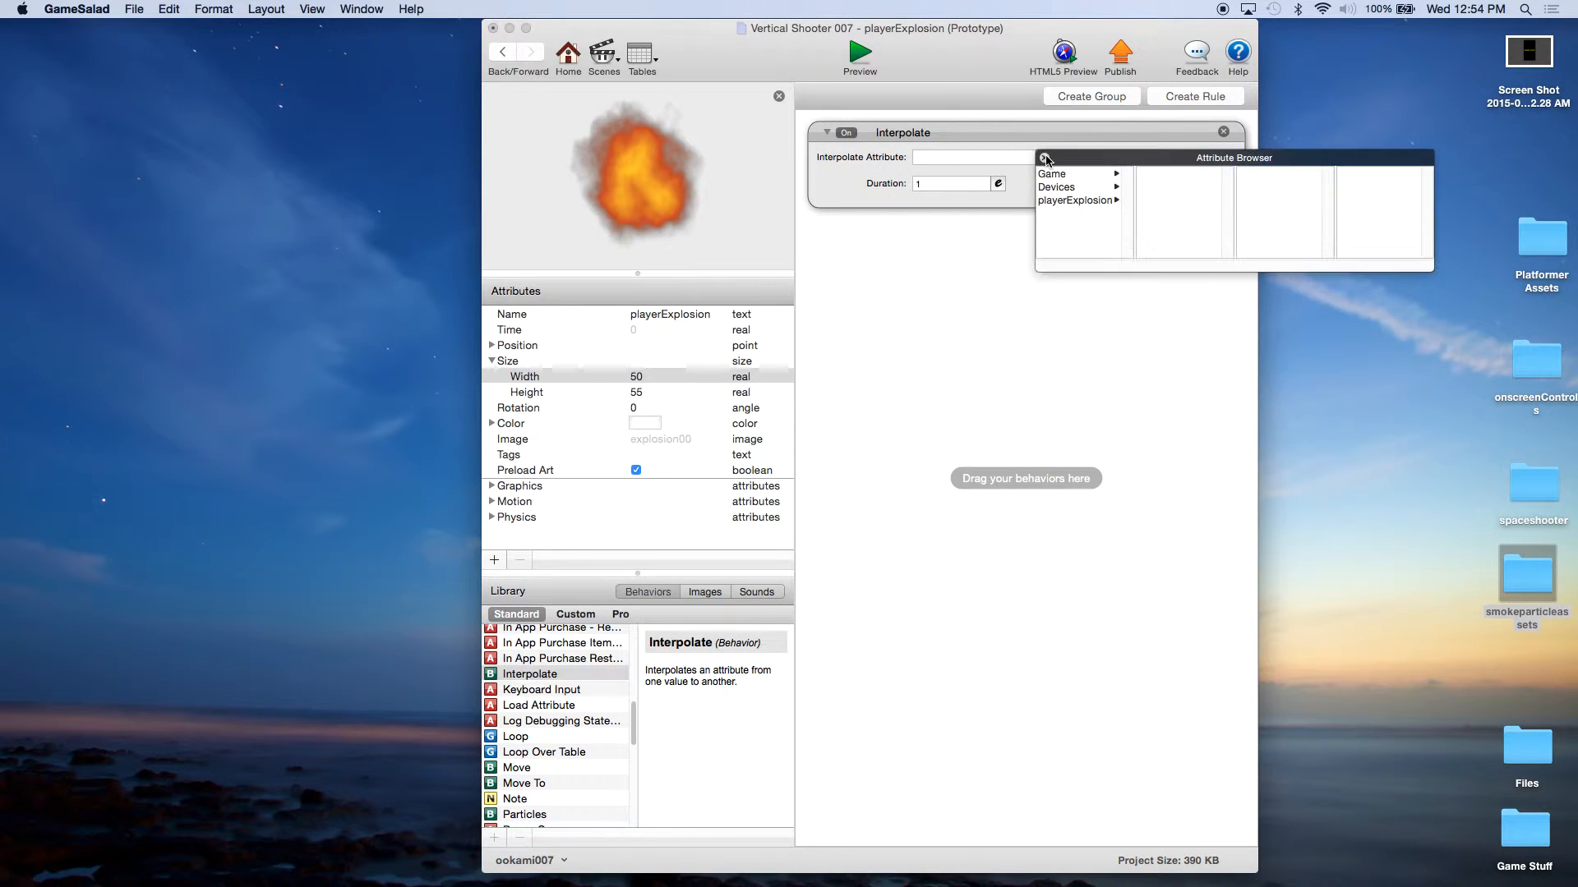
left_click(1077, 203)
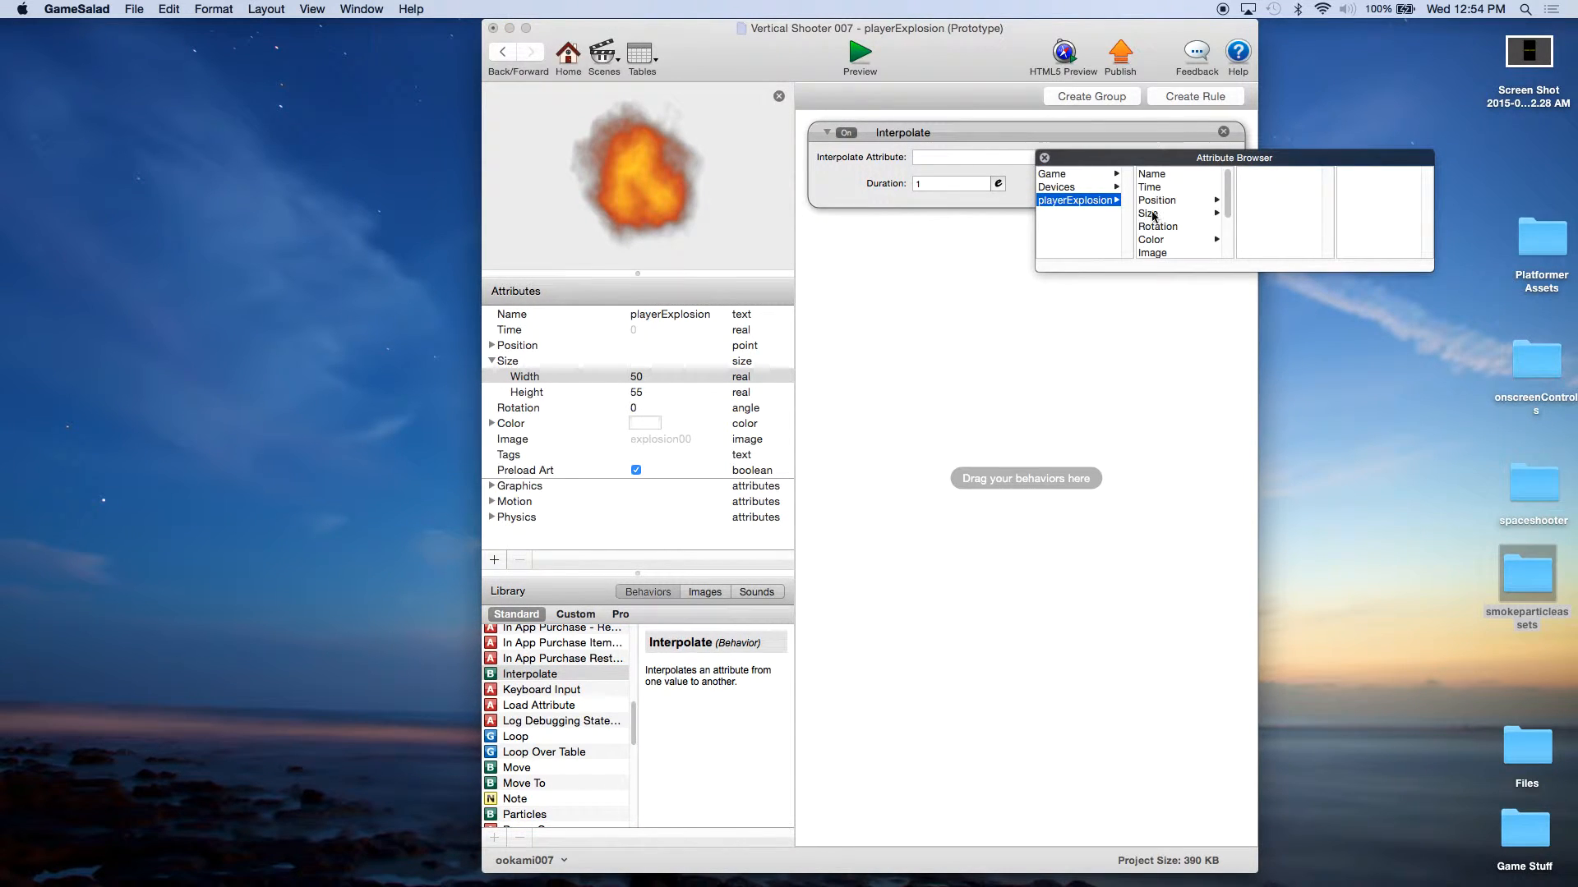
left_click(1169, 239)
left_click(1256, 213)
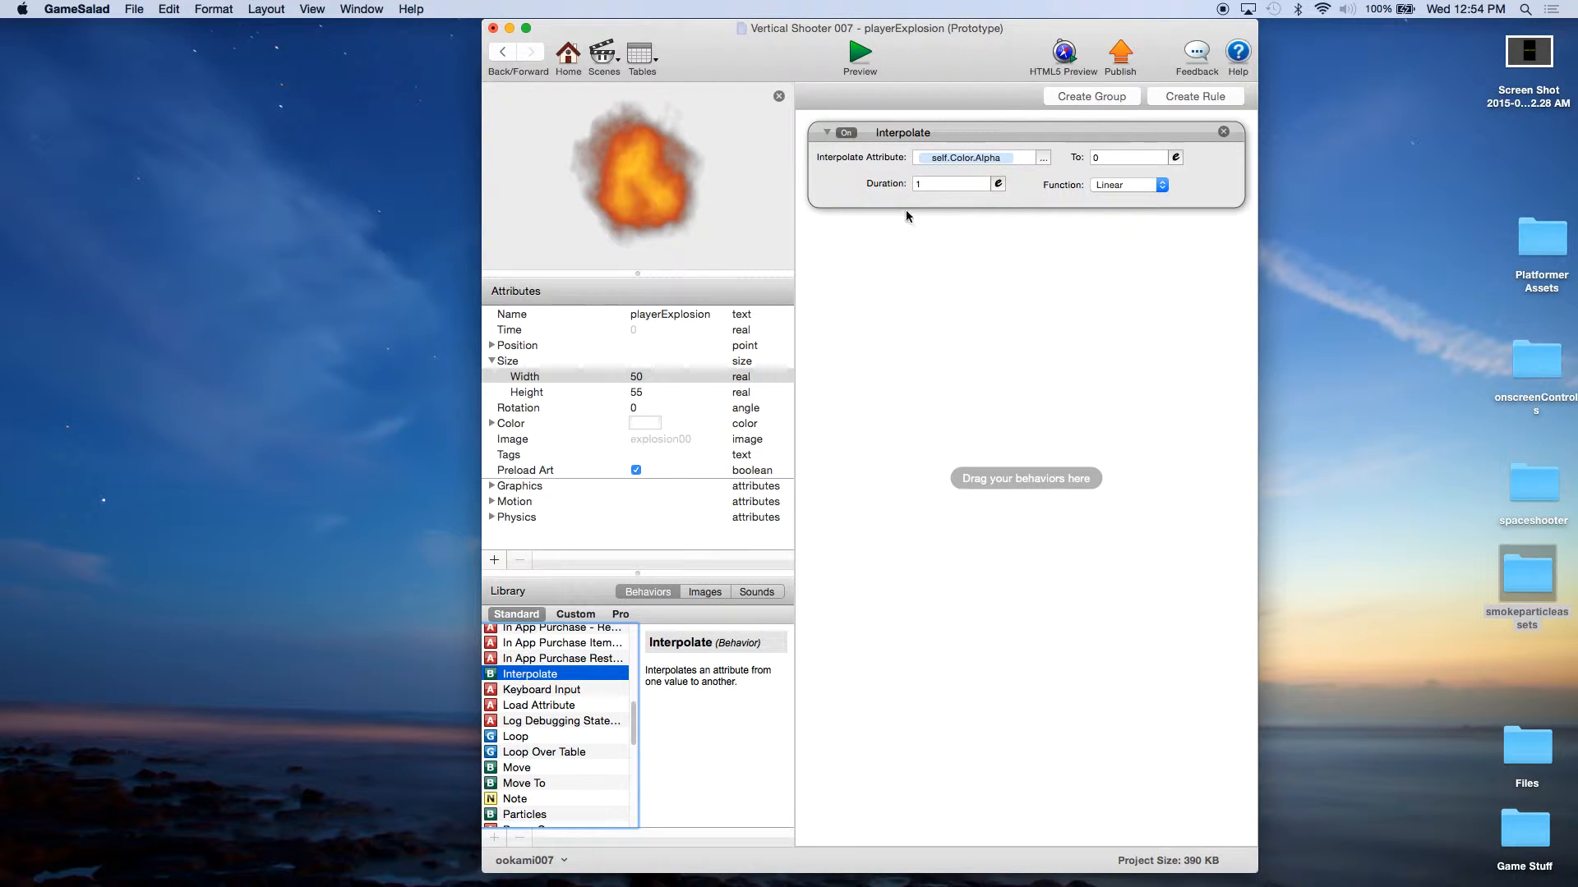
left_click(914, 258)
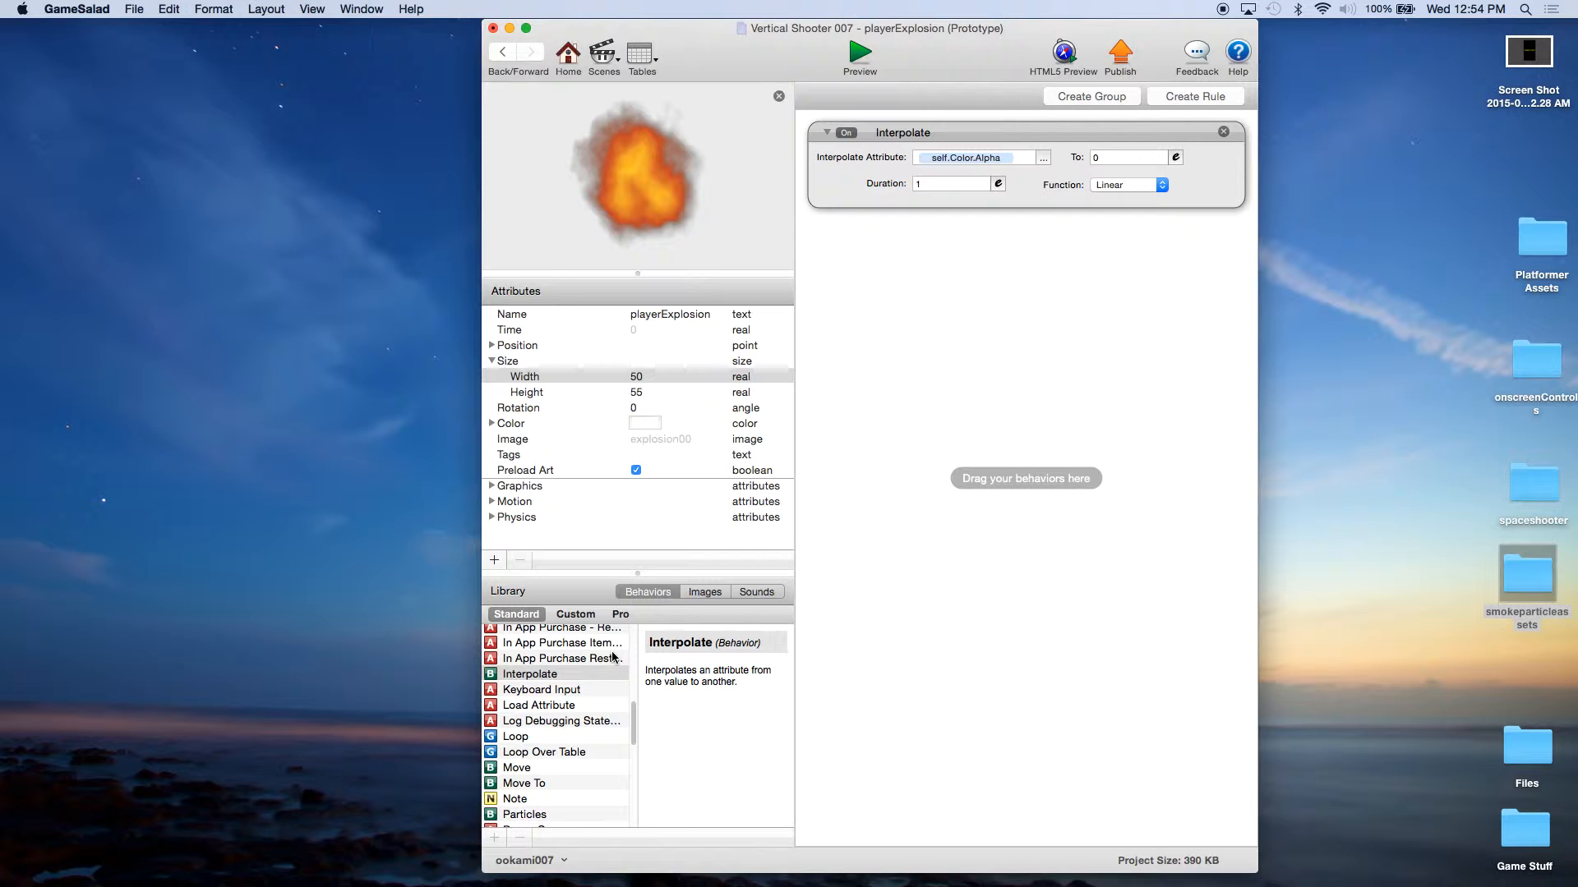
Step: Add a Change Size behavior to playerExplosion with a growth rate of 20
left_click_drag(633, 721, 644, 664)
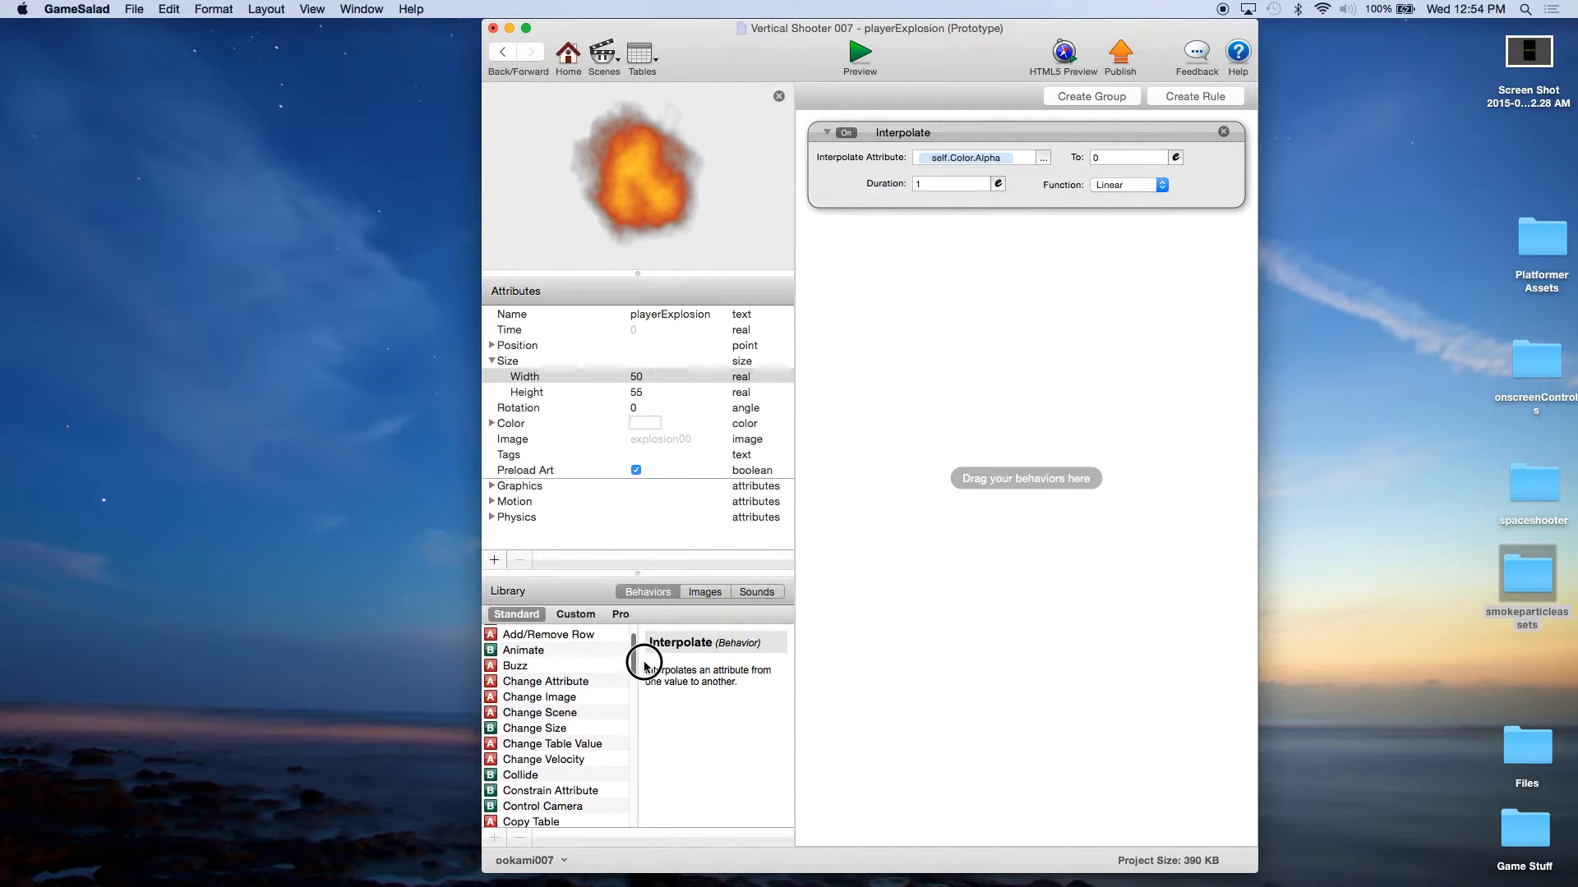
left_click(527, 727)
left_click_drag(527, 727, 902, 324)
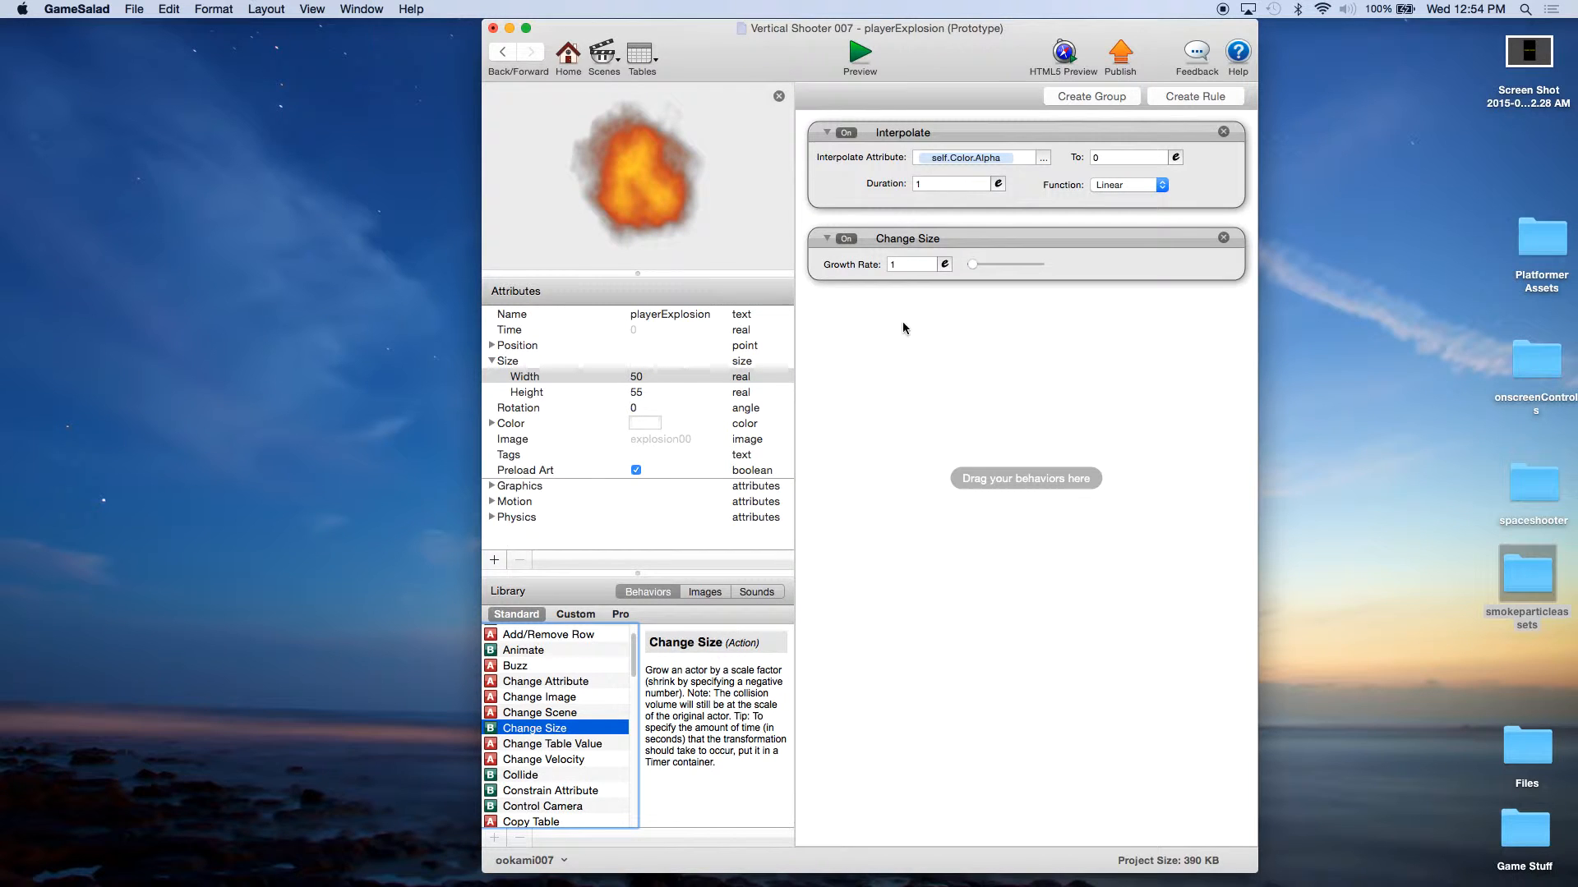
left_click(903, 265)
type("20")
key("Return")
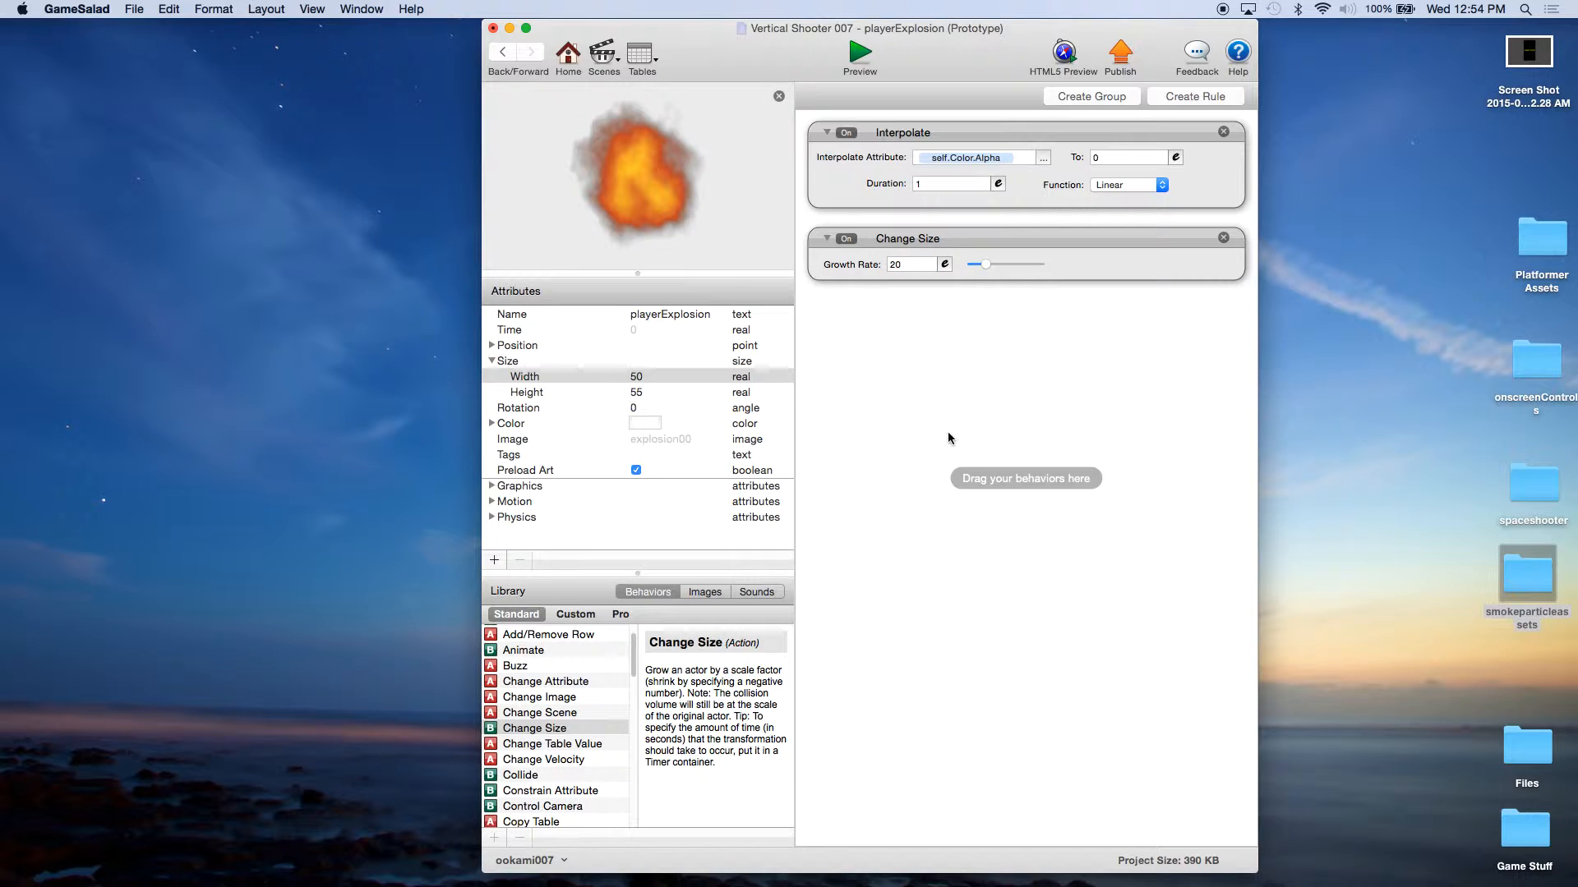
left_click(985, 329)
Step: Add a Timer set to after 1 second to playerExplosion and nest a new rule inside it
left_click(1201, 95)
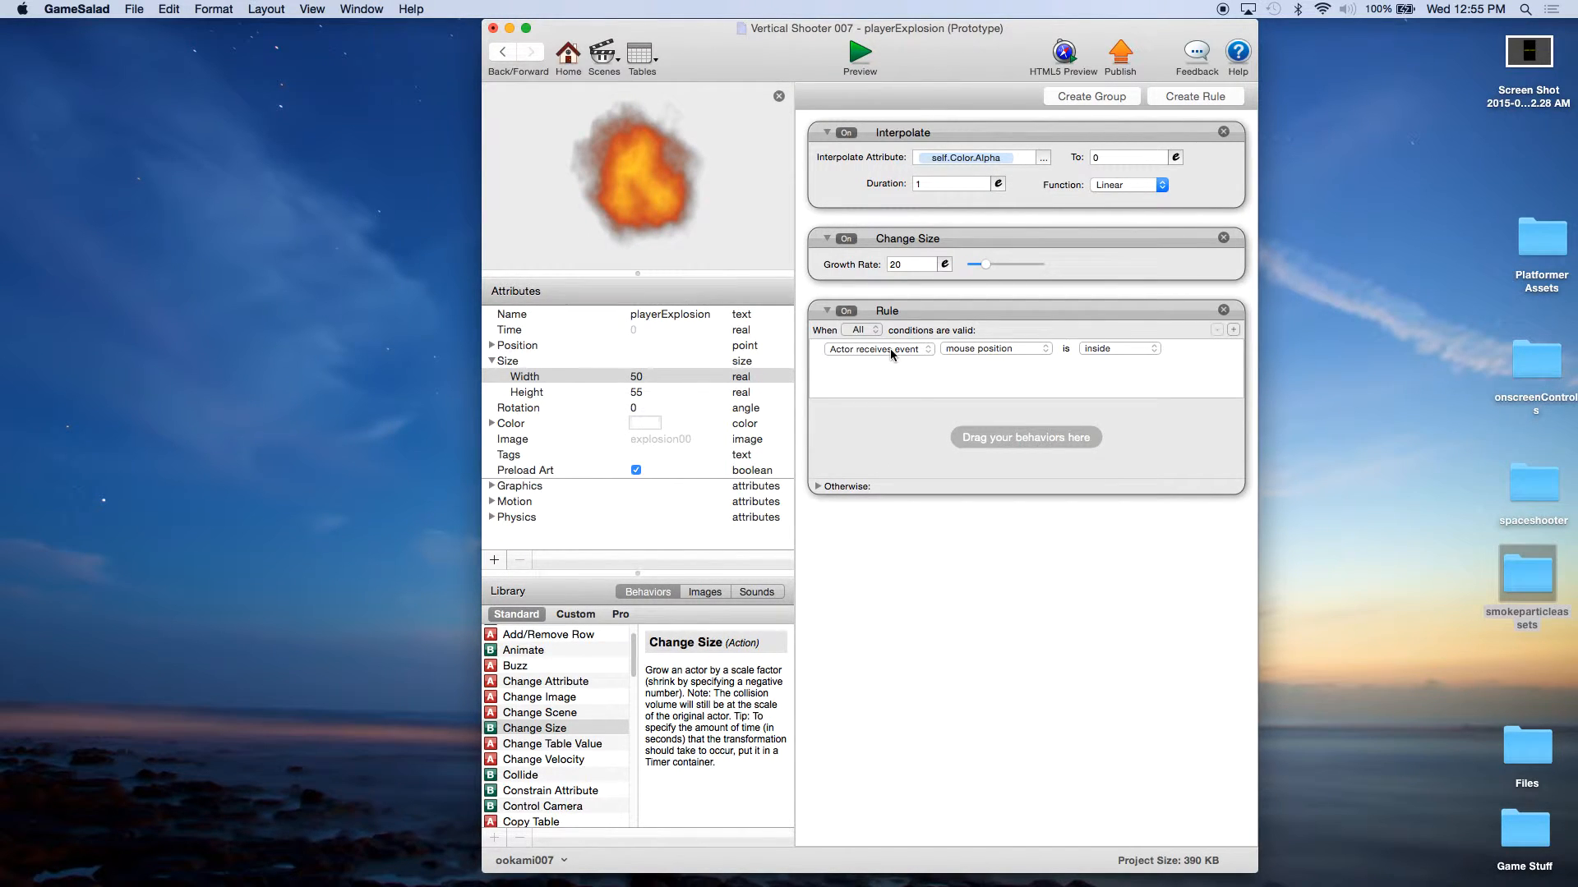
left_click(1210, 322)
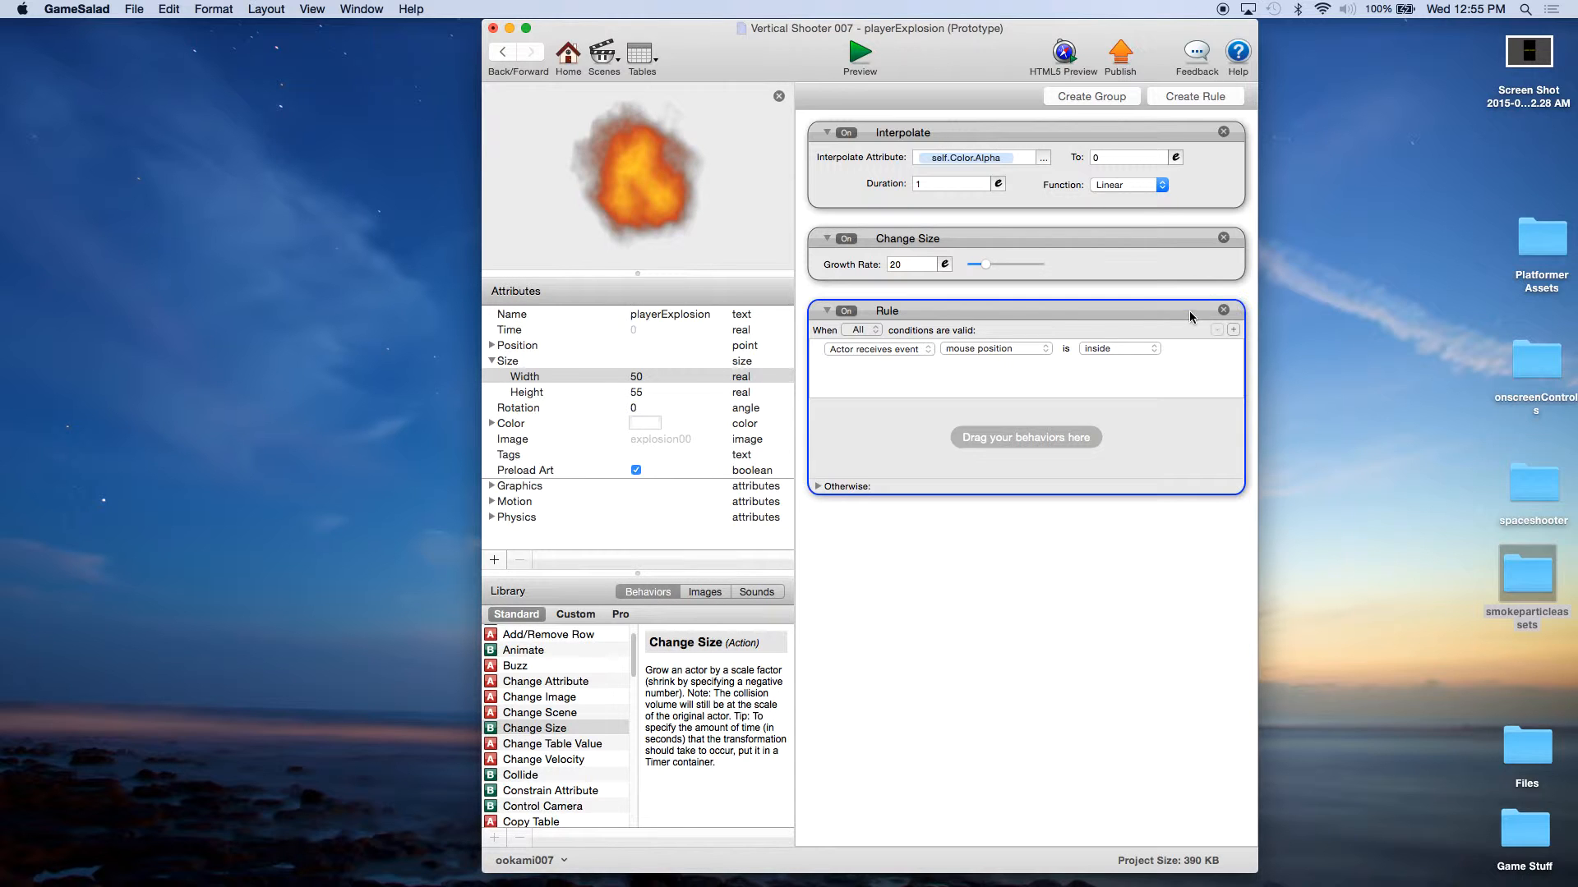
scroll(587, 714, "down", 10)
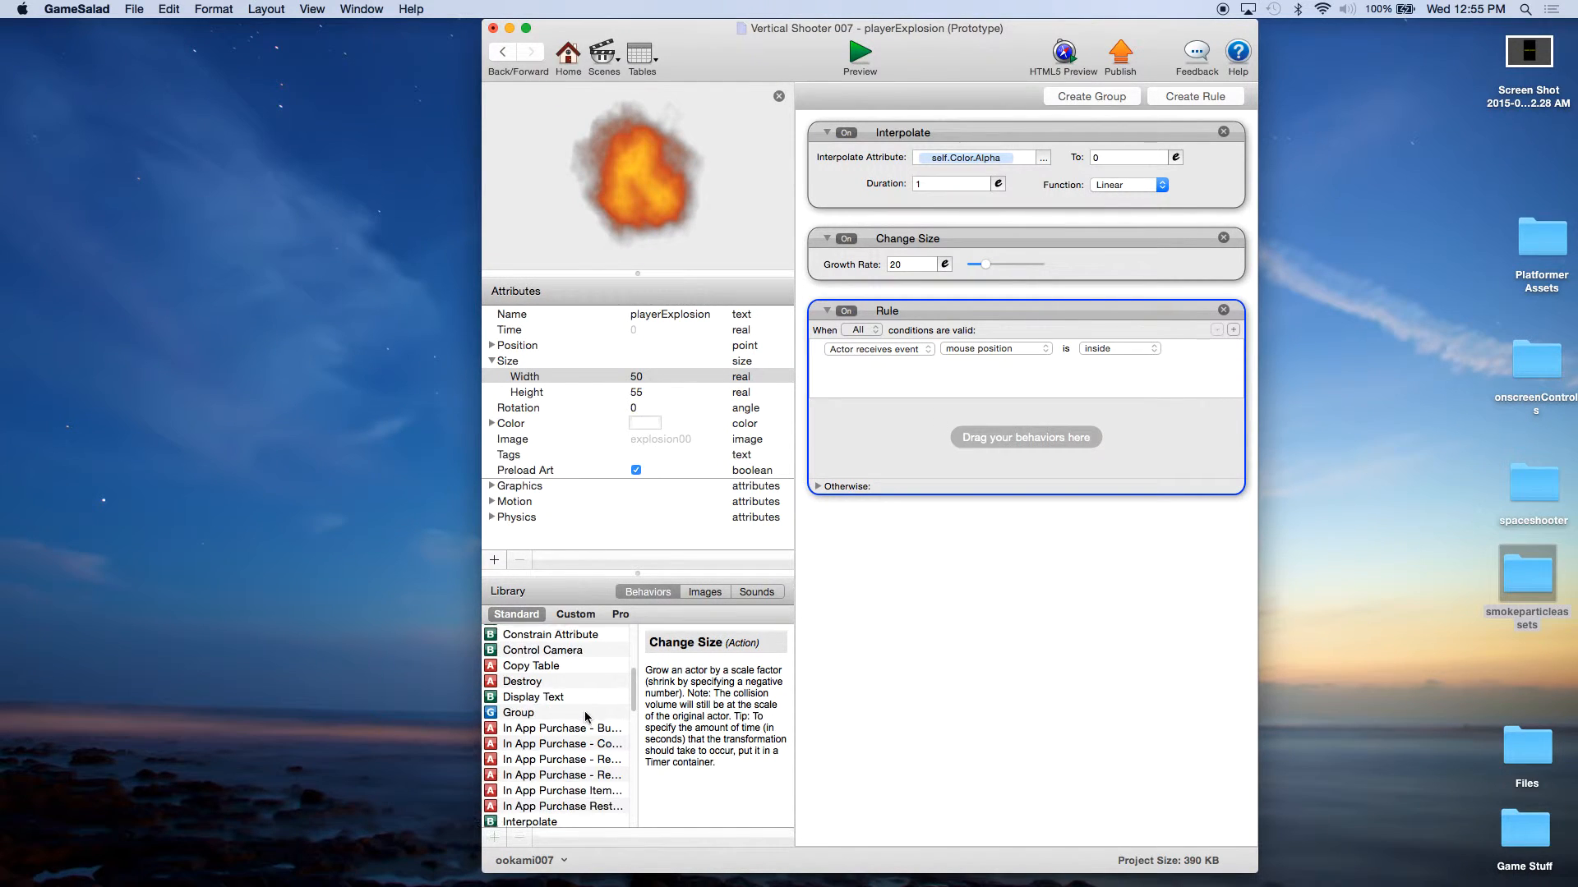
scroll(587, 715, "down", 5)
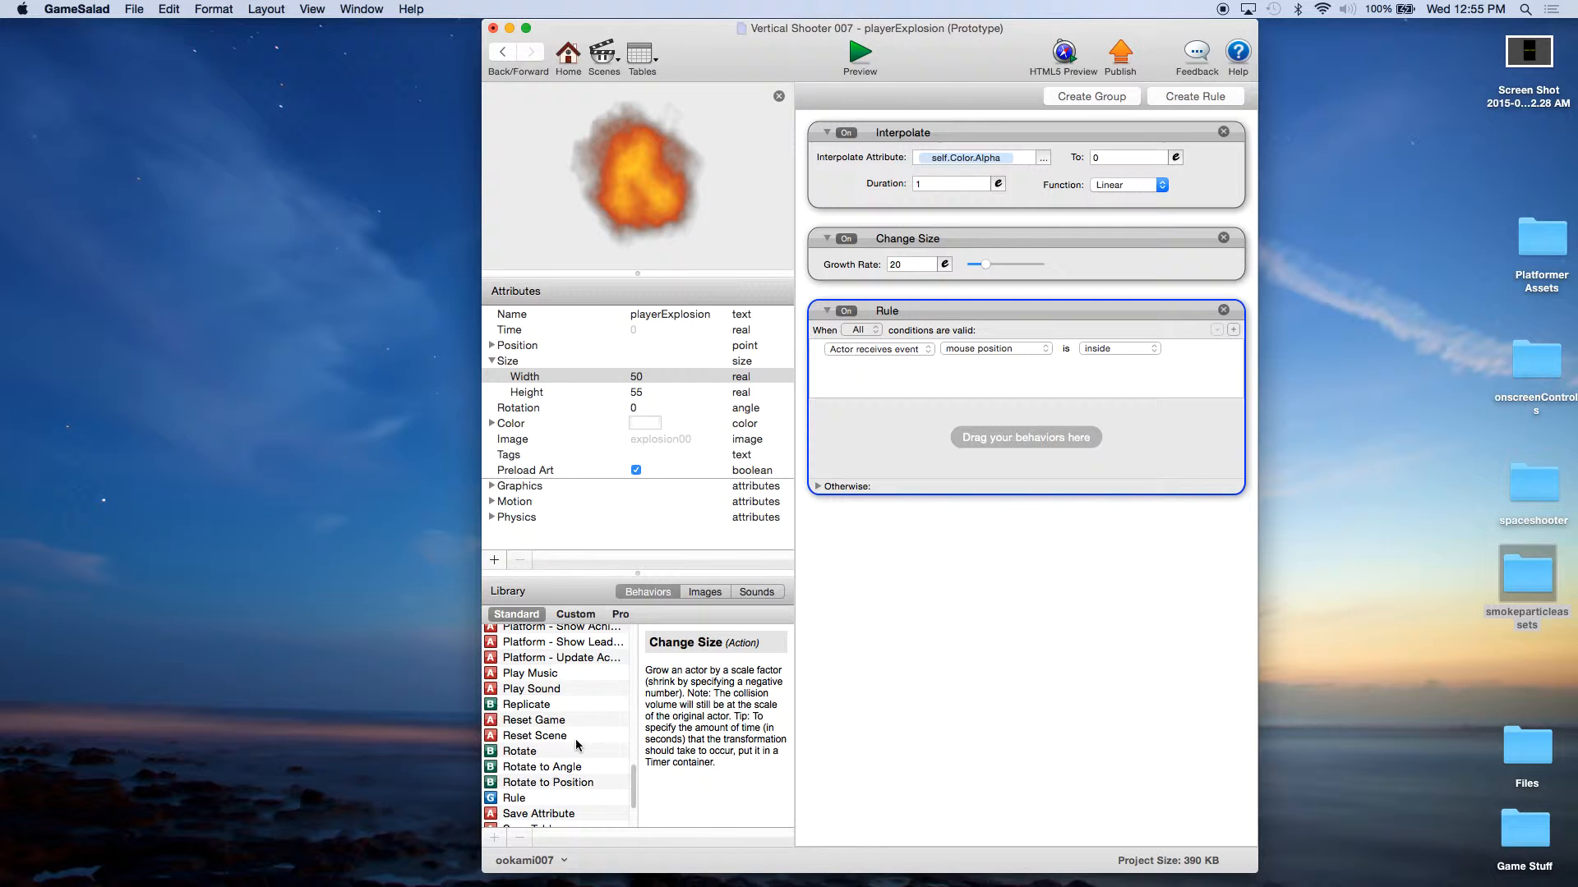
left_click_drag(521, 810, 873, 297)
left_click(859, 338)
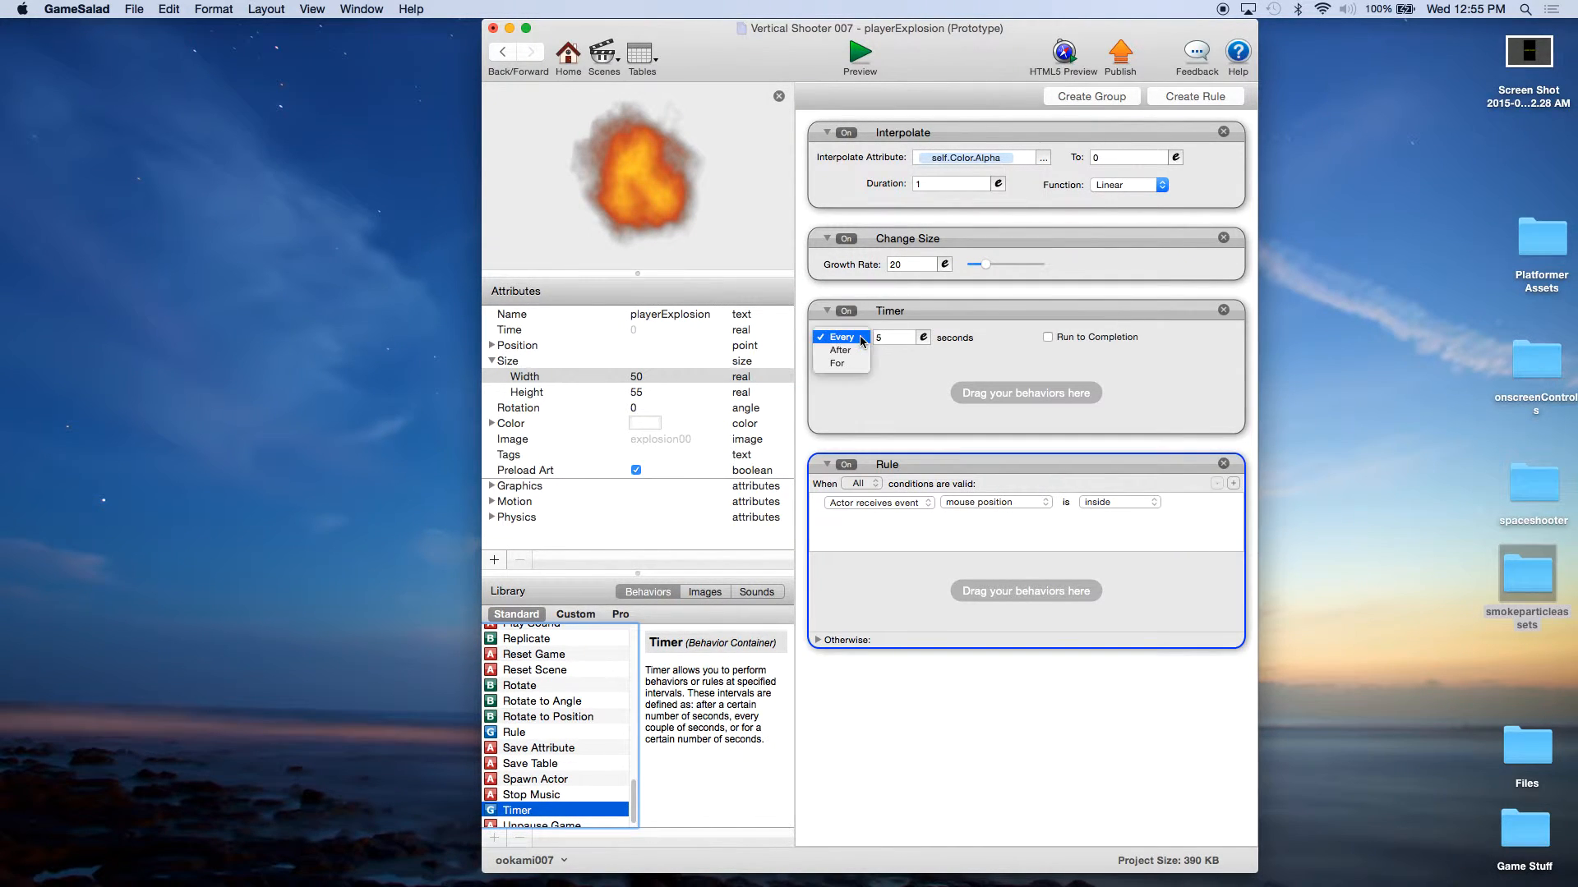
left_click(908, 339)
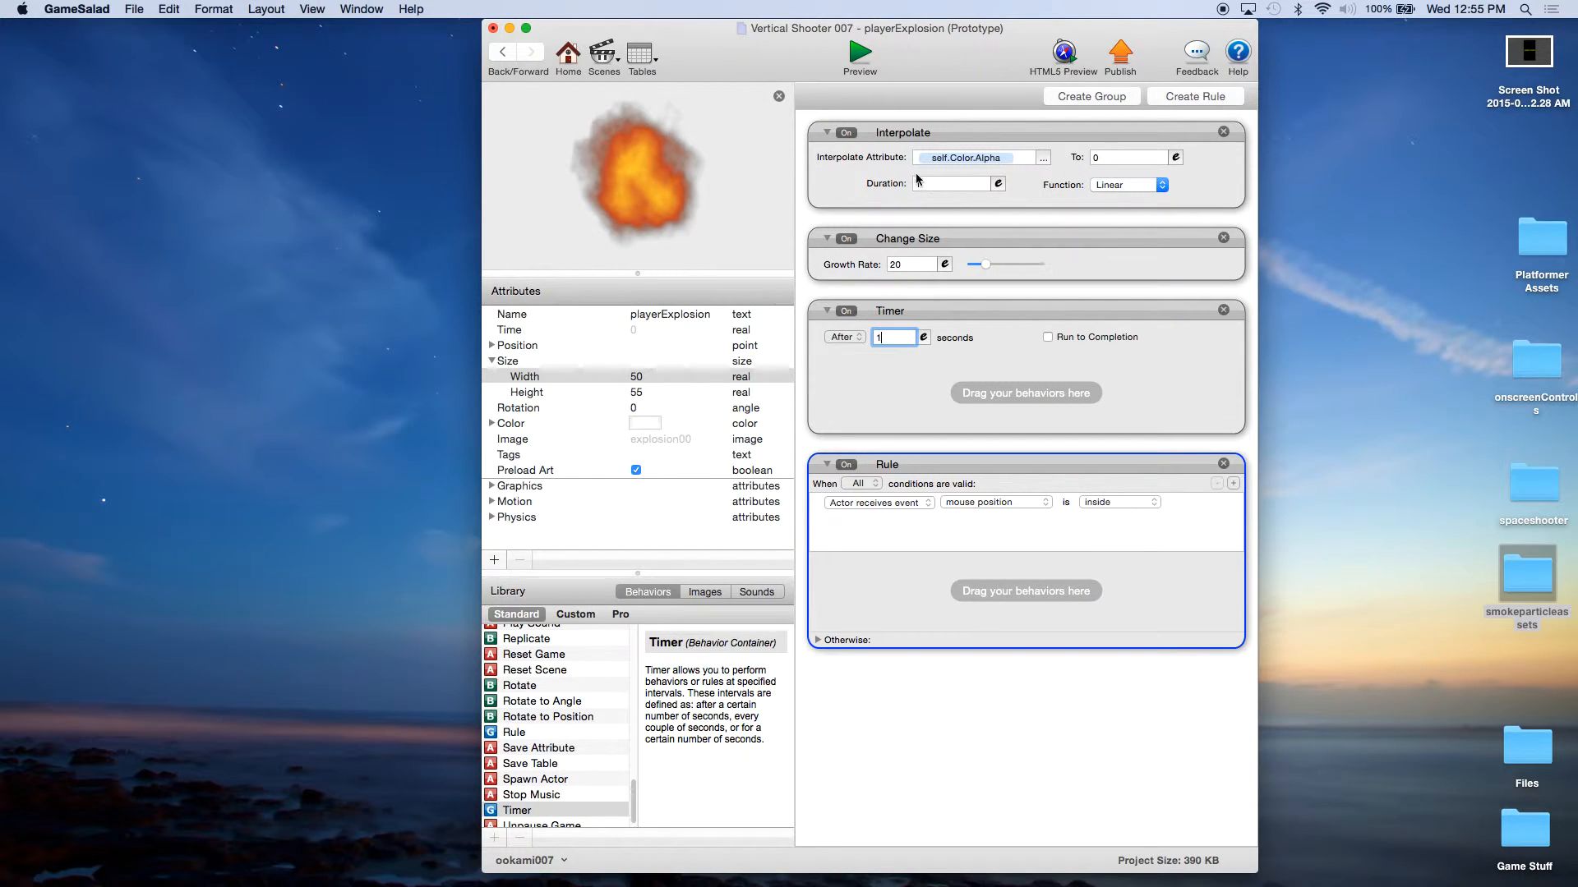
left_click_drag(892, 465, 904, 386)
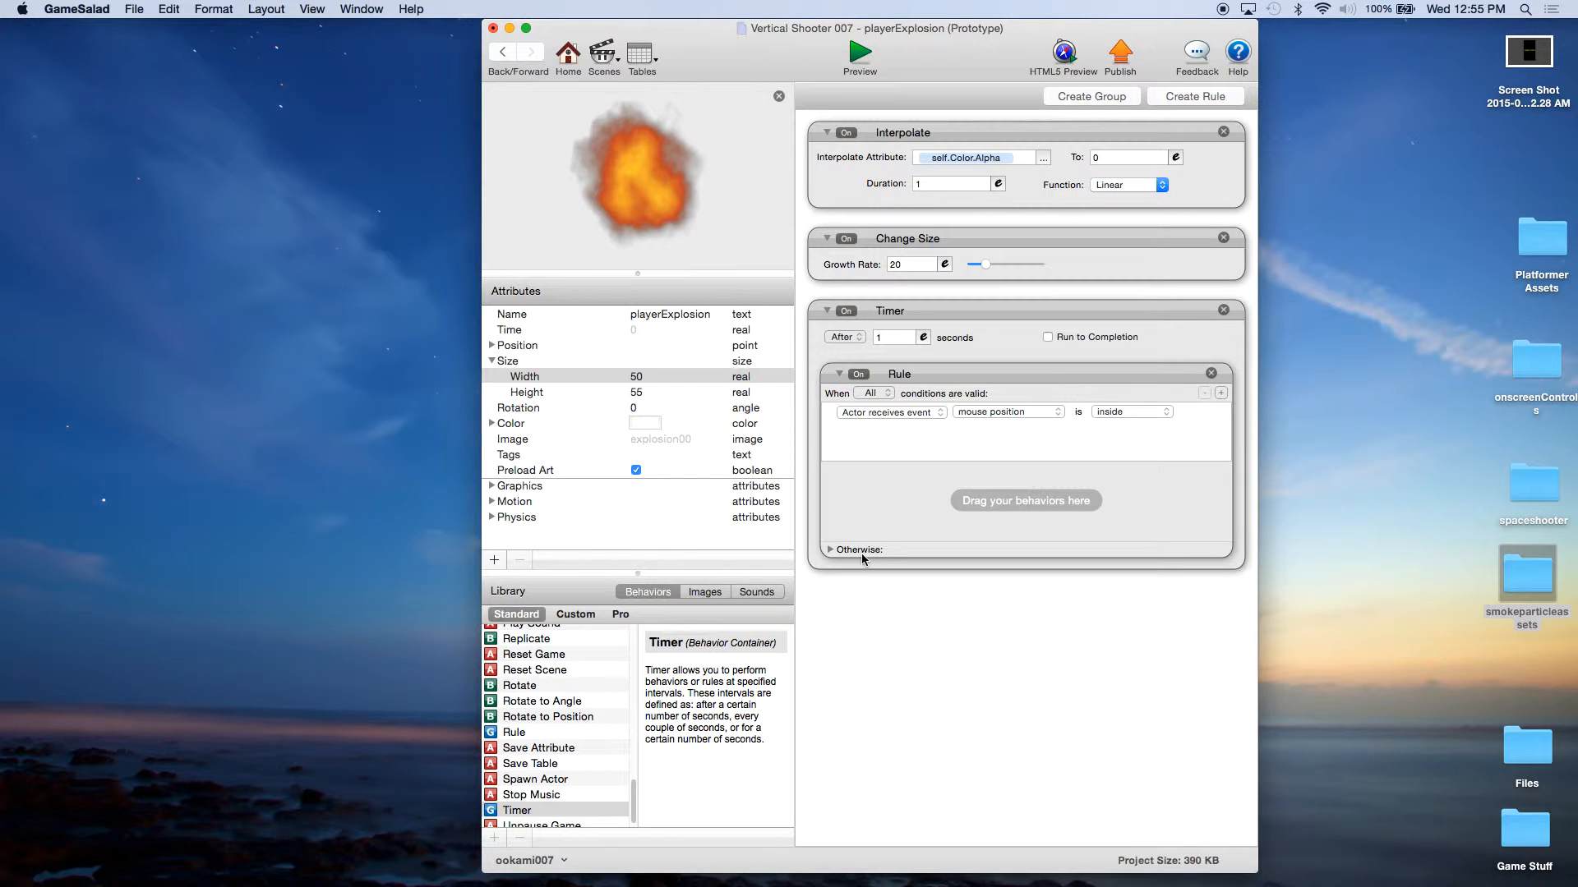
Step: Expand the nested rule's Otherwise section and set its condition to attribute game.Lives > 0
left_click(831, 550)
left_click(889, 410)
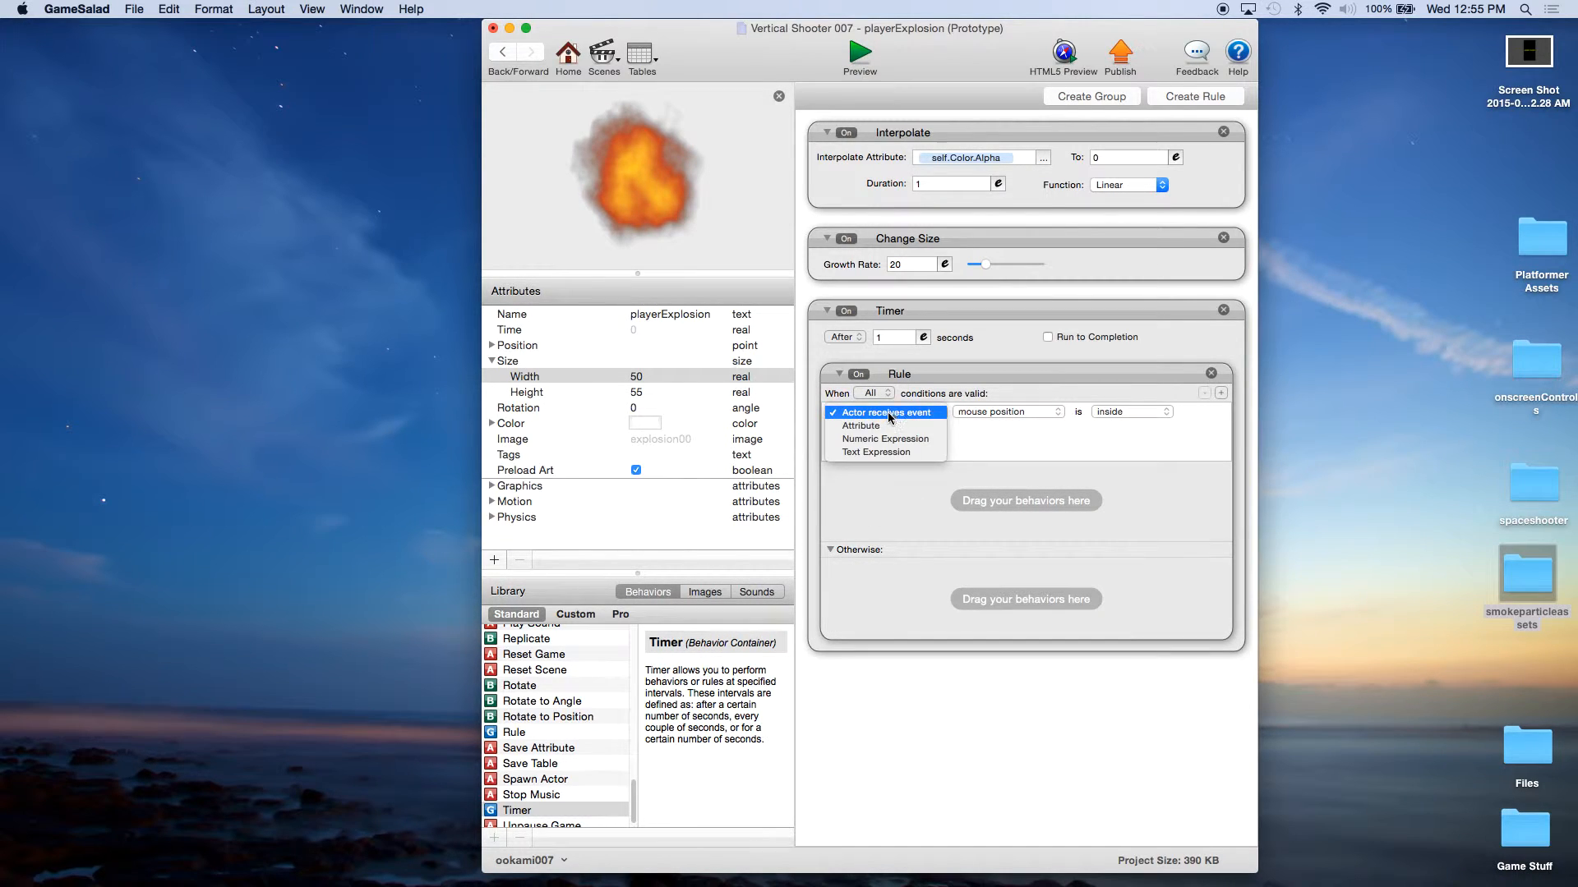
left_click(915, 402)
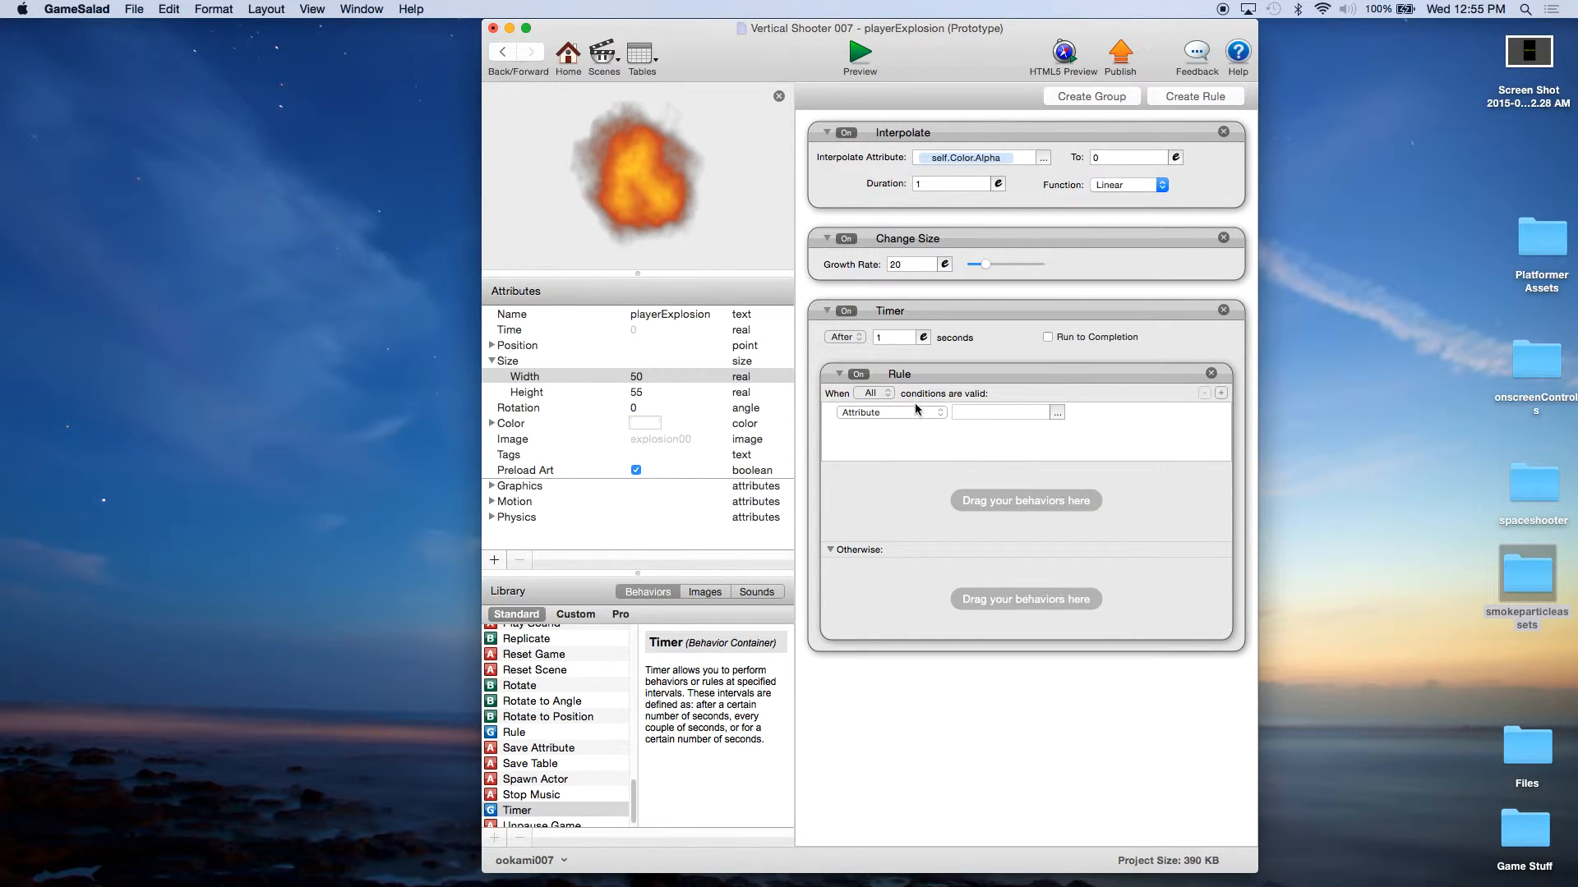
left_click(1057, 413)
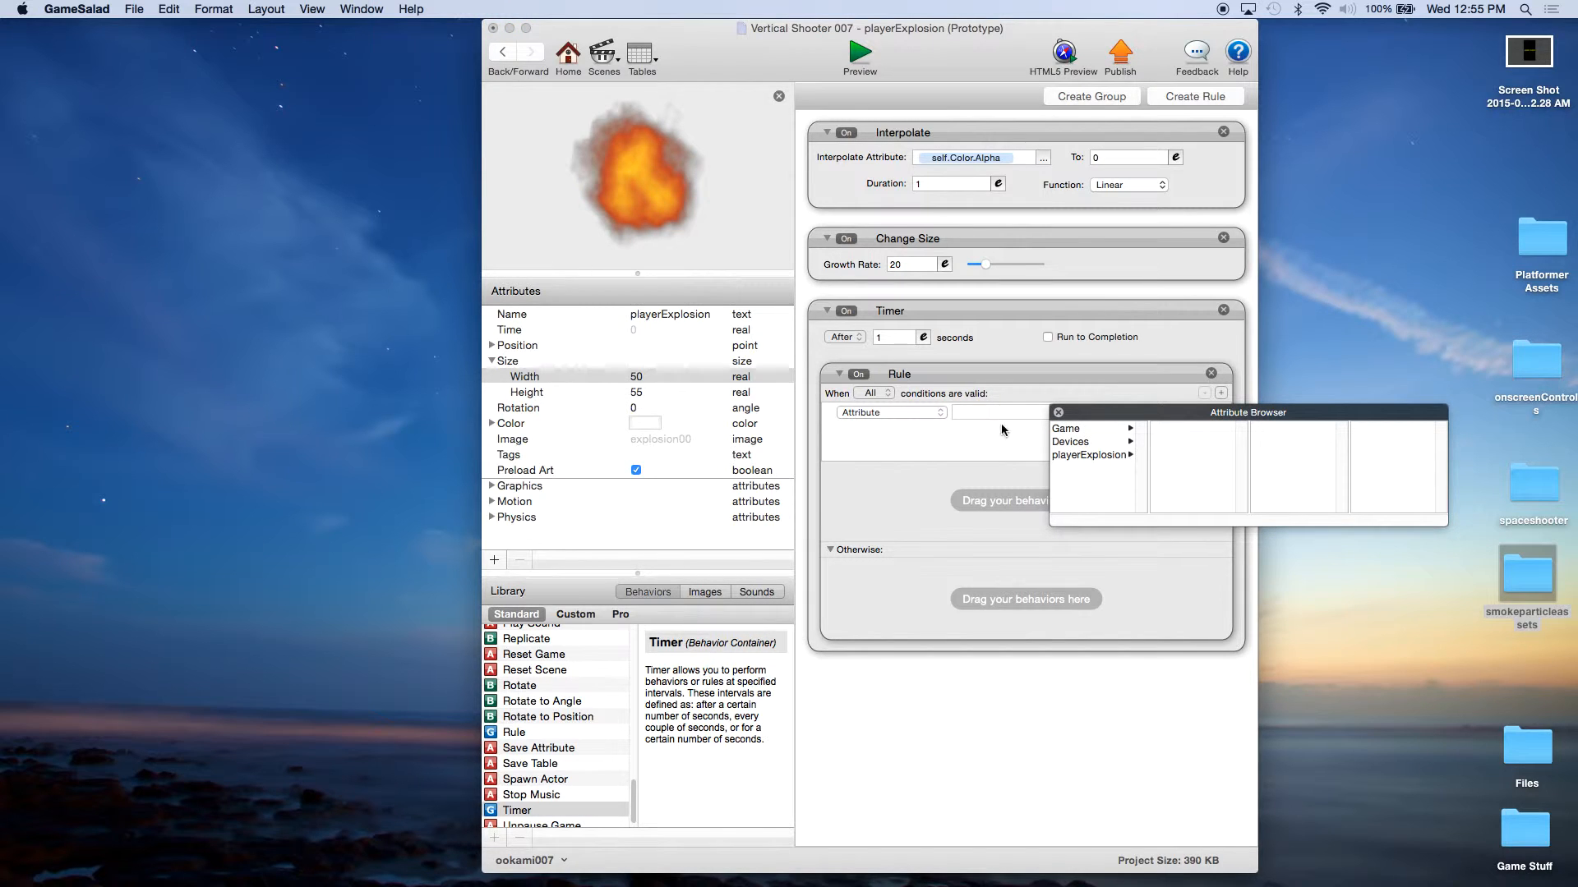
left_click(1077, 430)
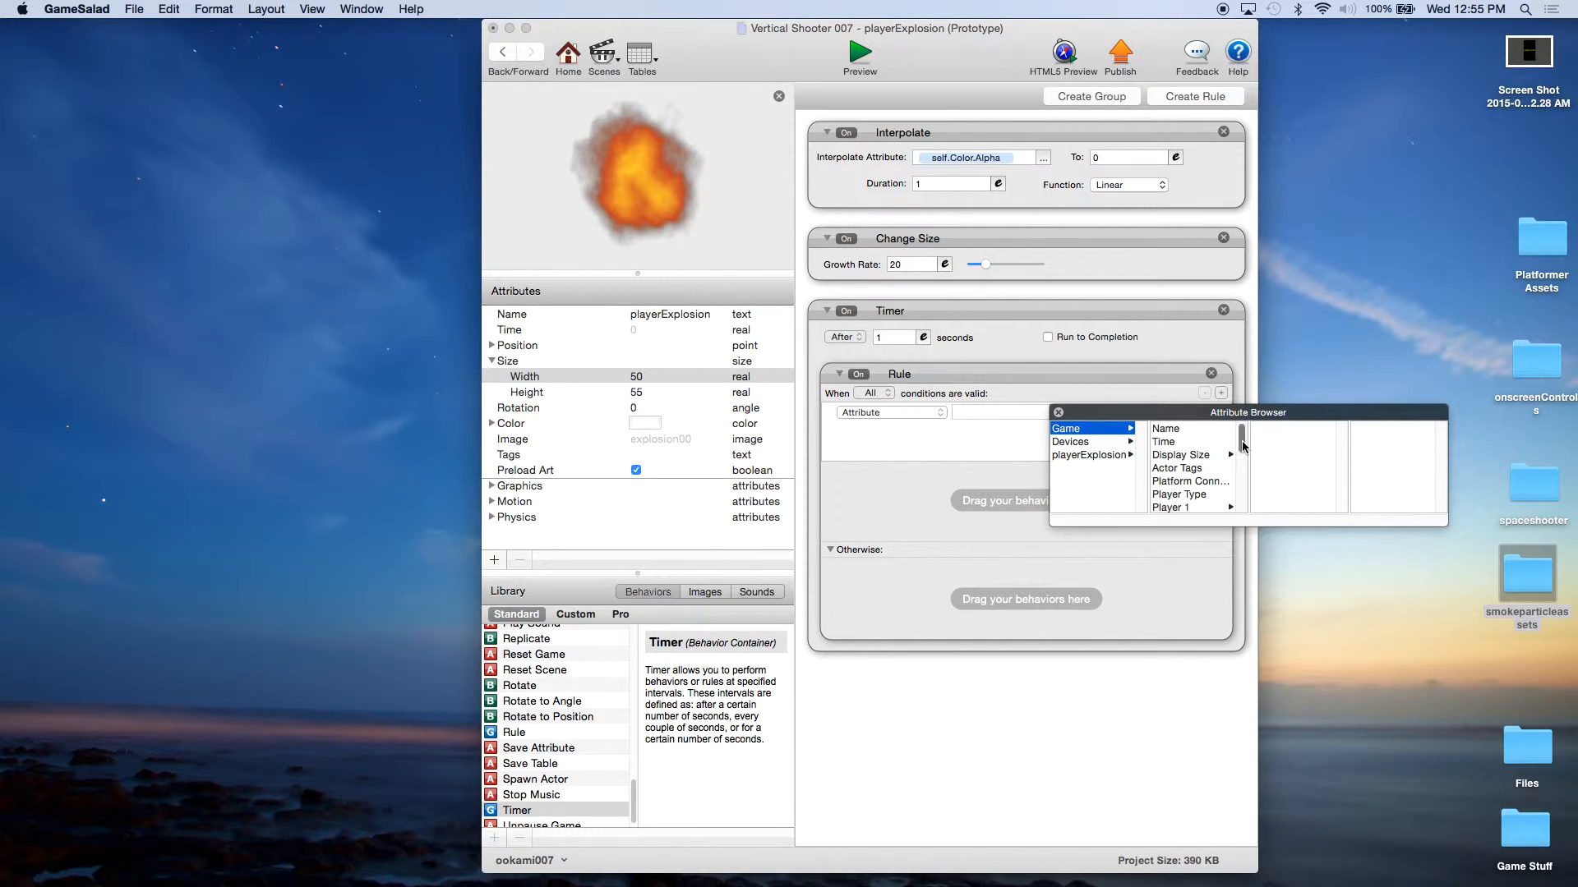
left_click_drag(1241, 439, 1238, 503)
left_click(1182, 507)
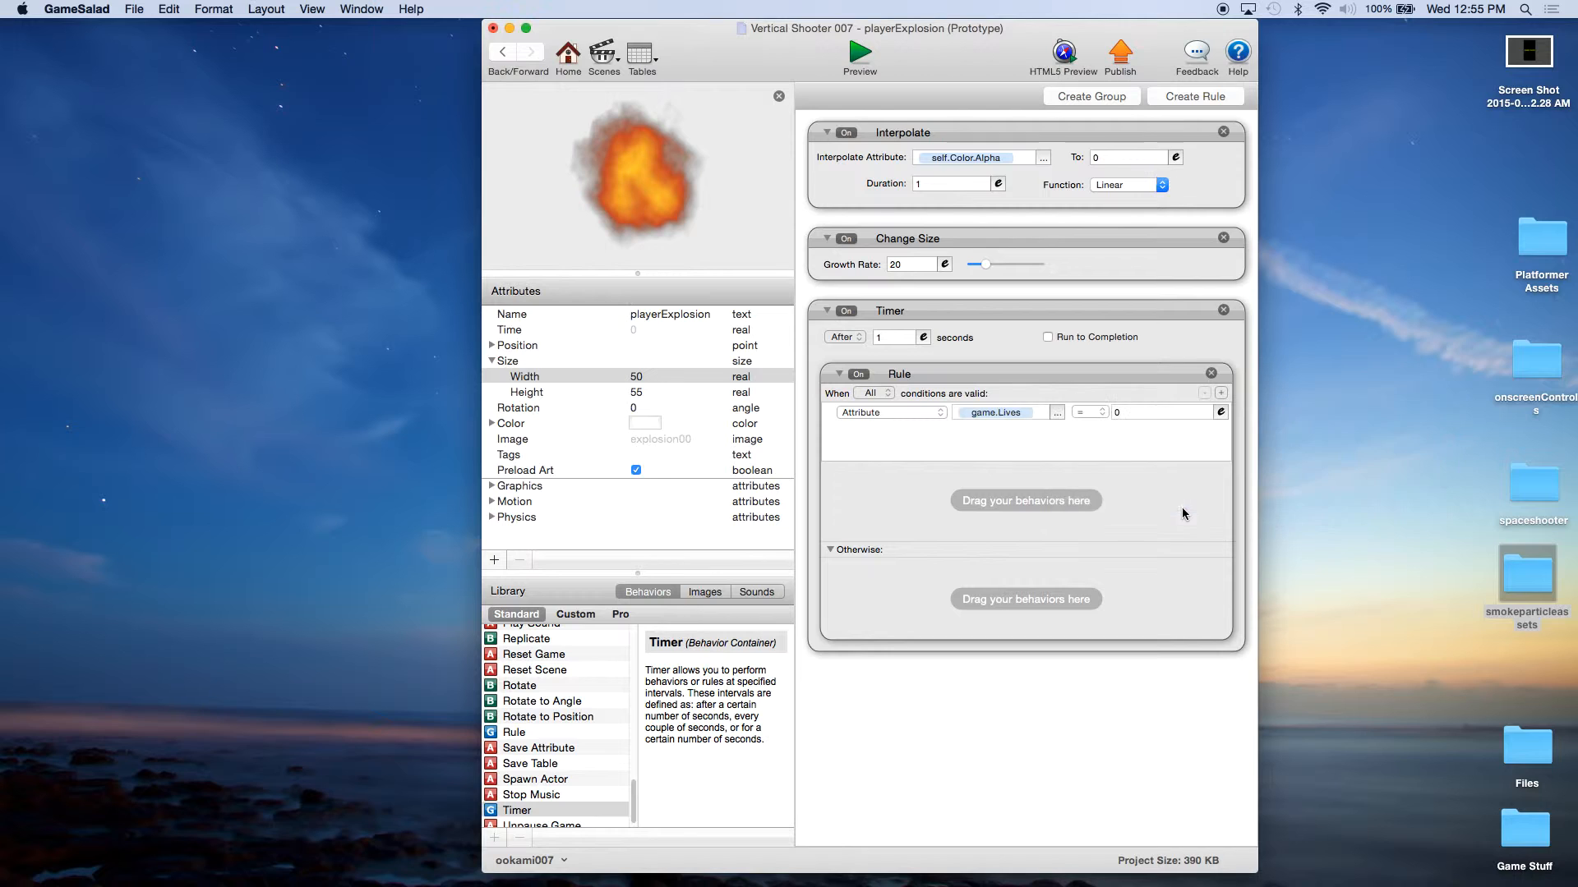
left_click(1089, 412)
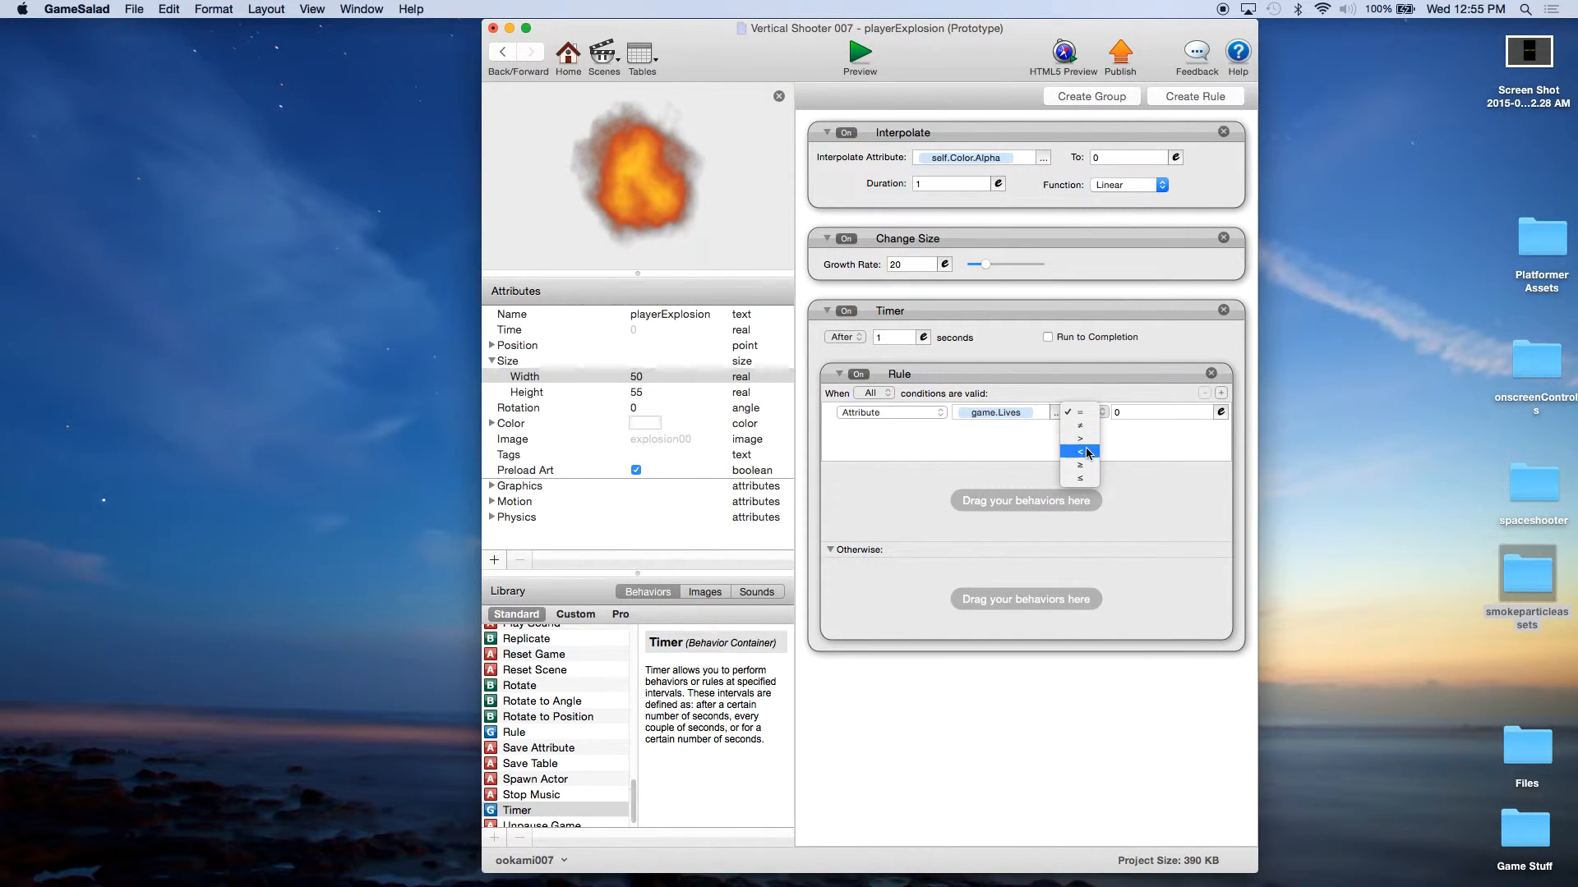
left_click(1087, 442)
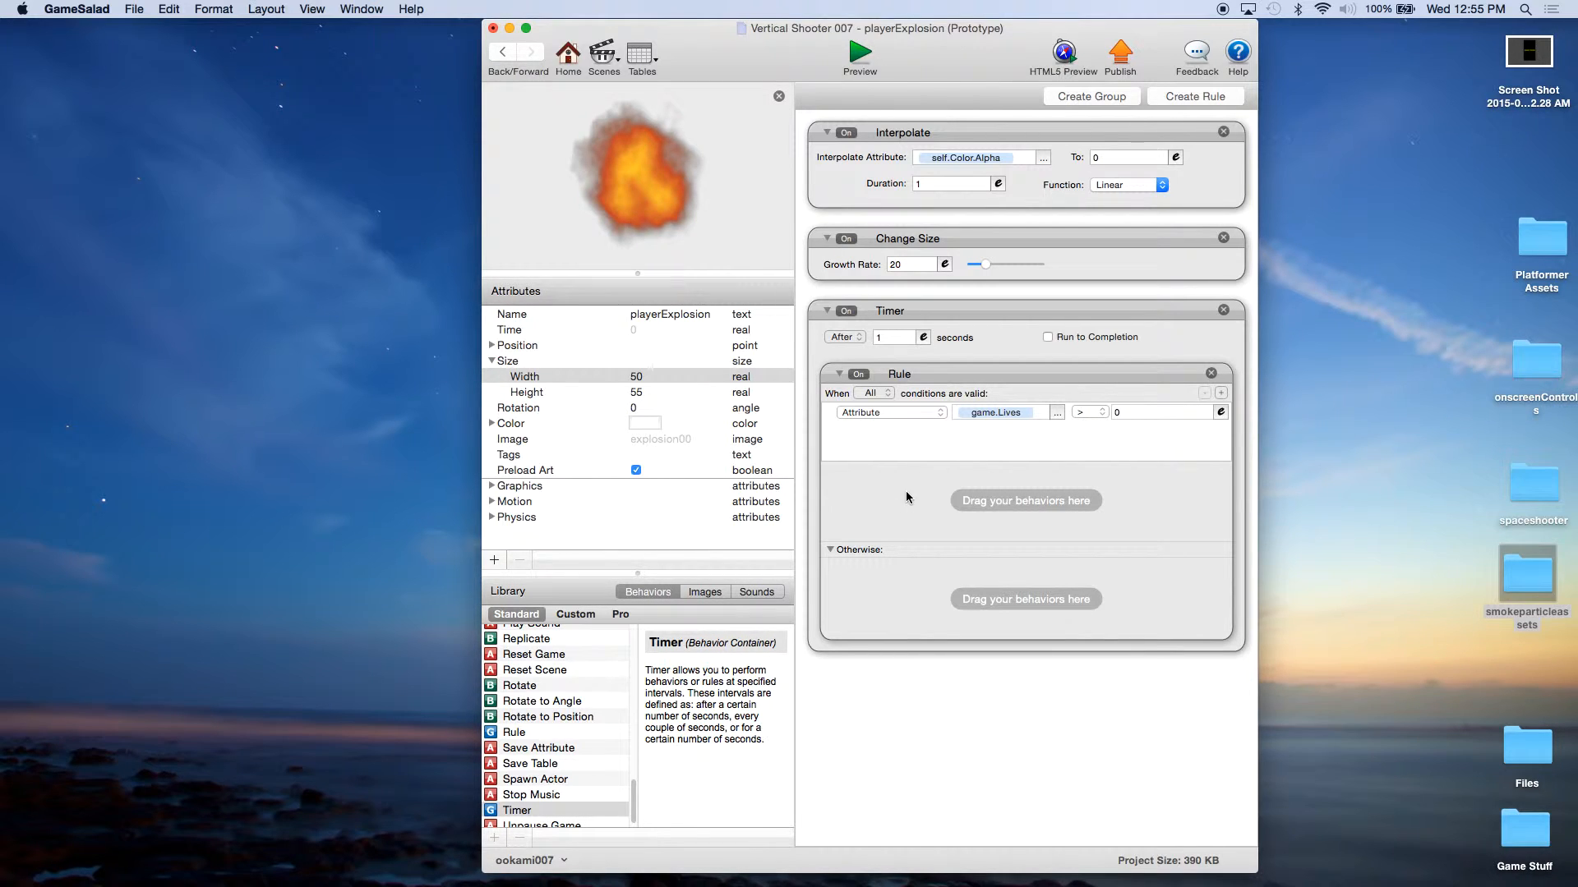
Step: Add a Spawn Actor behavior to the rule that spawns Player with its position relative to the scene
scroll(606, 730, "down", 1)
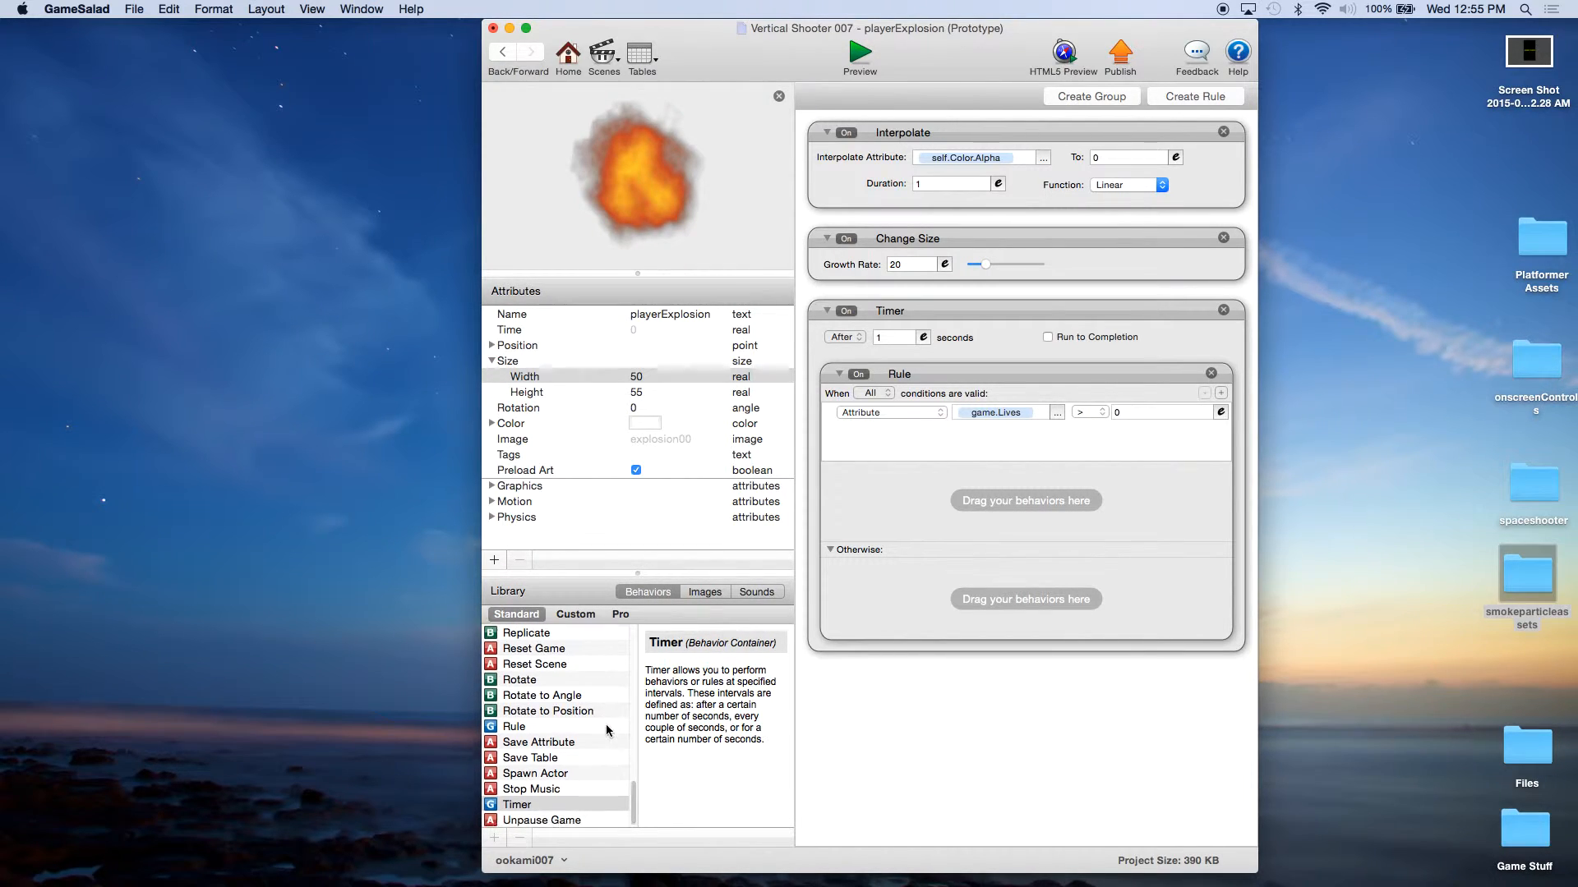
left_click_drag(548, 777, 941, 509)
left_click(941, 508)
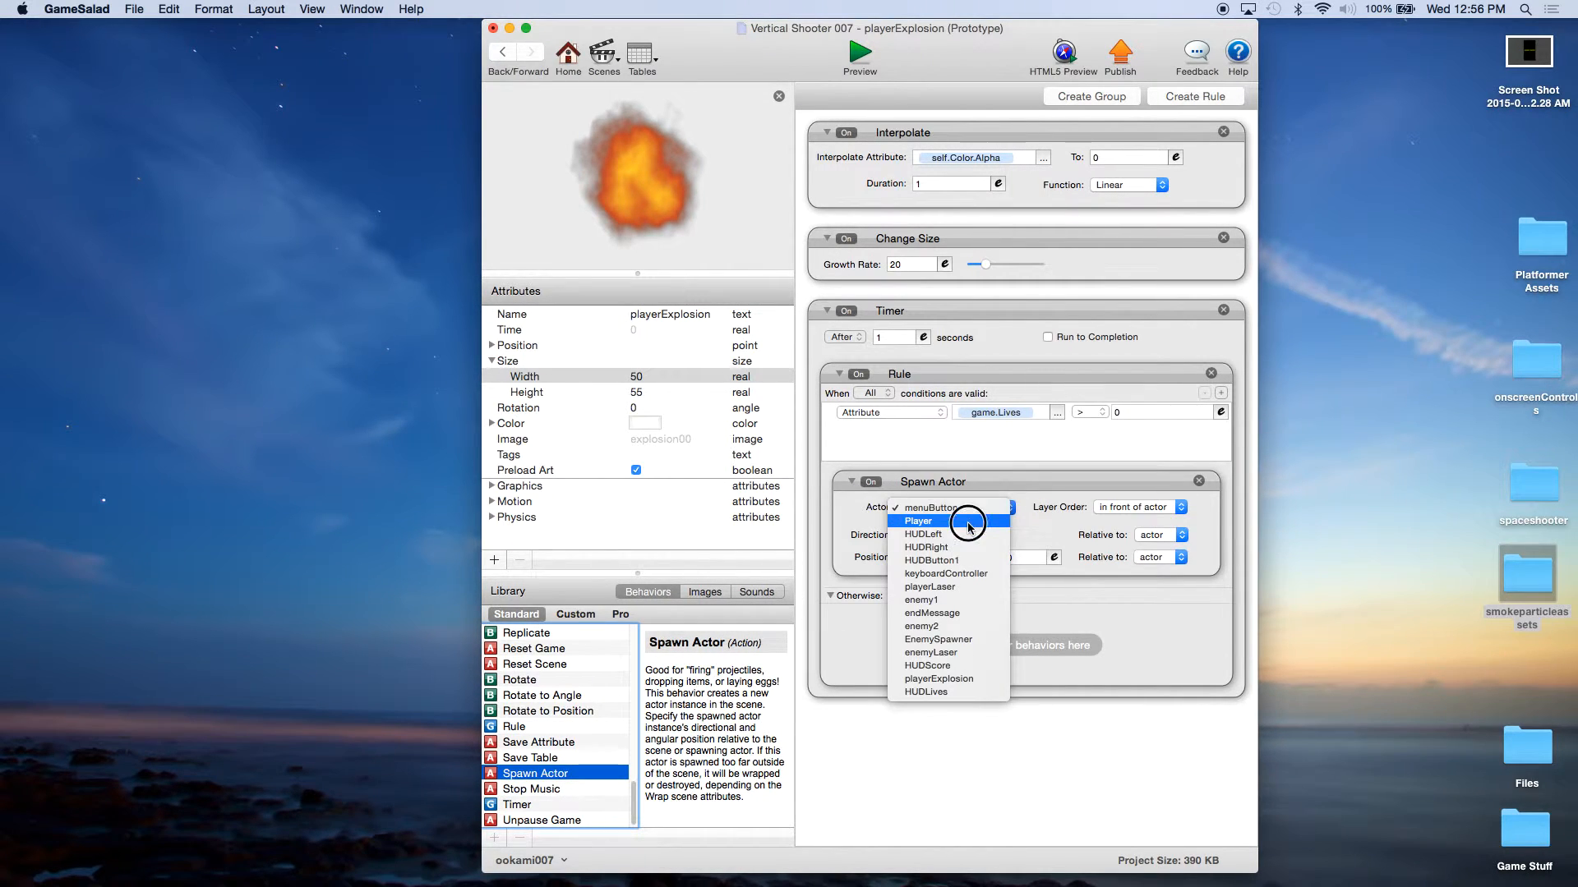
left_click(968, 528)
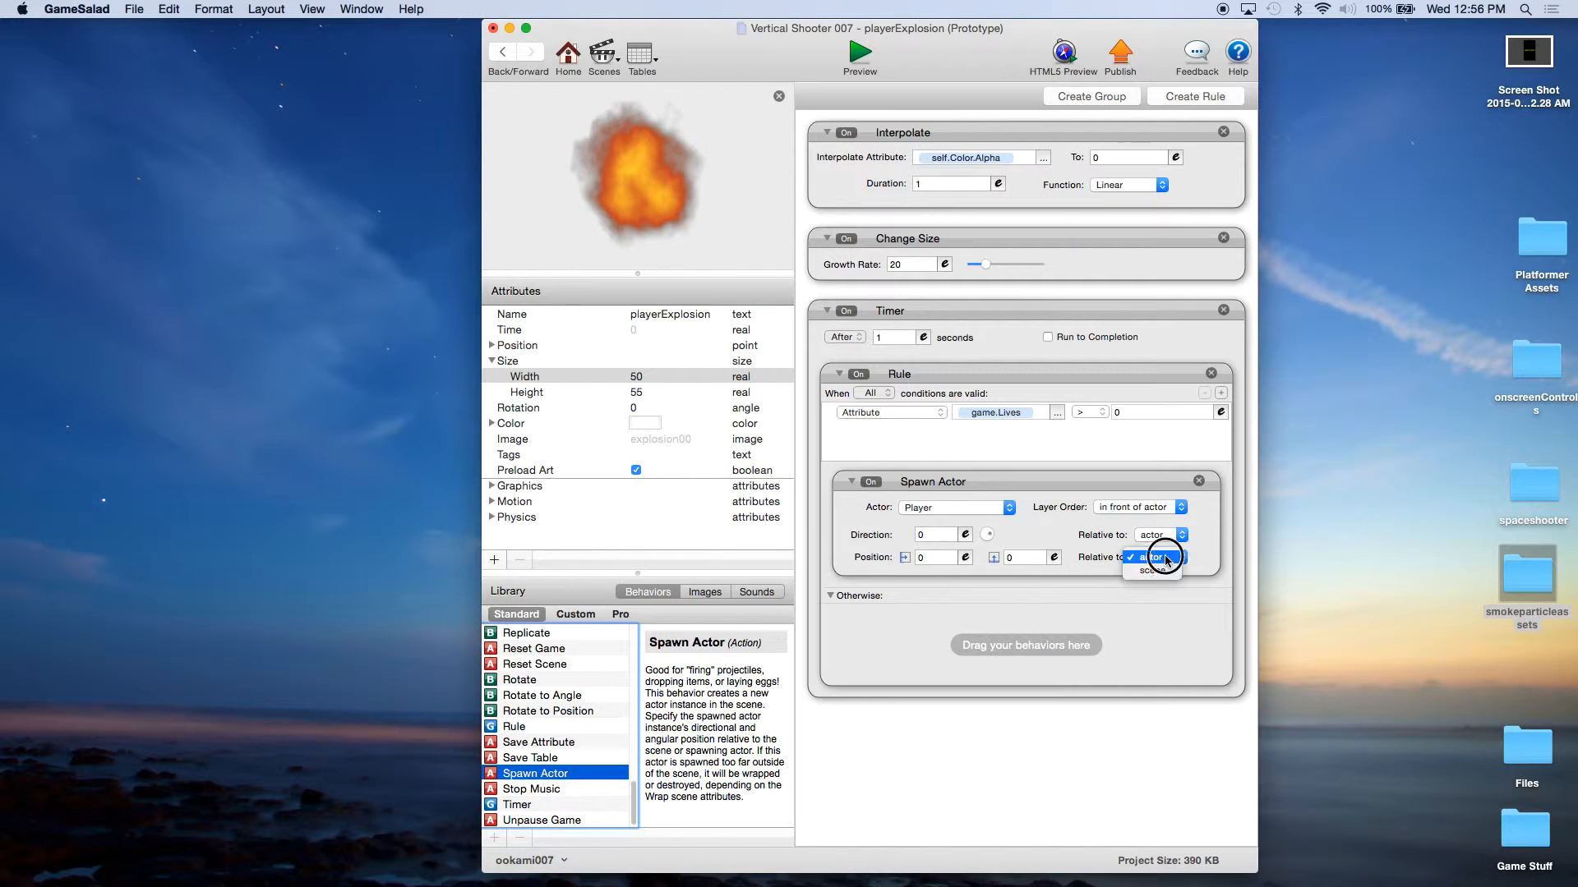
left_click(1154, 571)
Step: Set the Spawn Actor's horizontal position to the expression self.Position.X
left_click(967, 558)
left_click(926, 581)
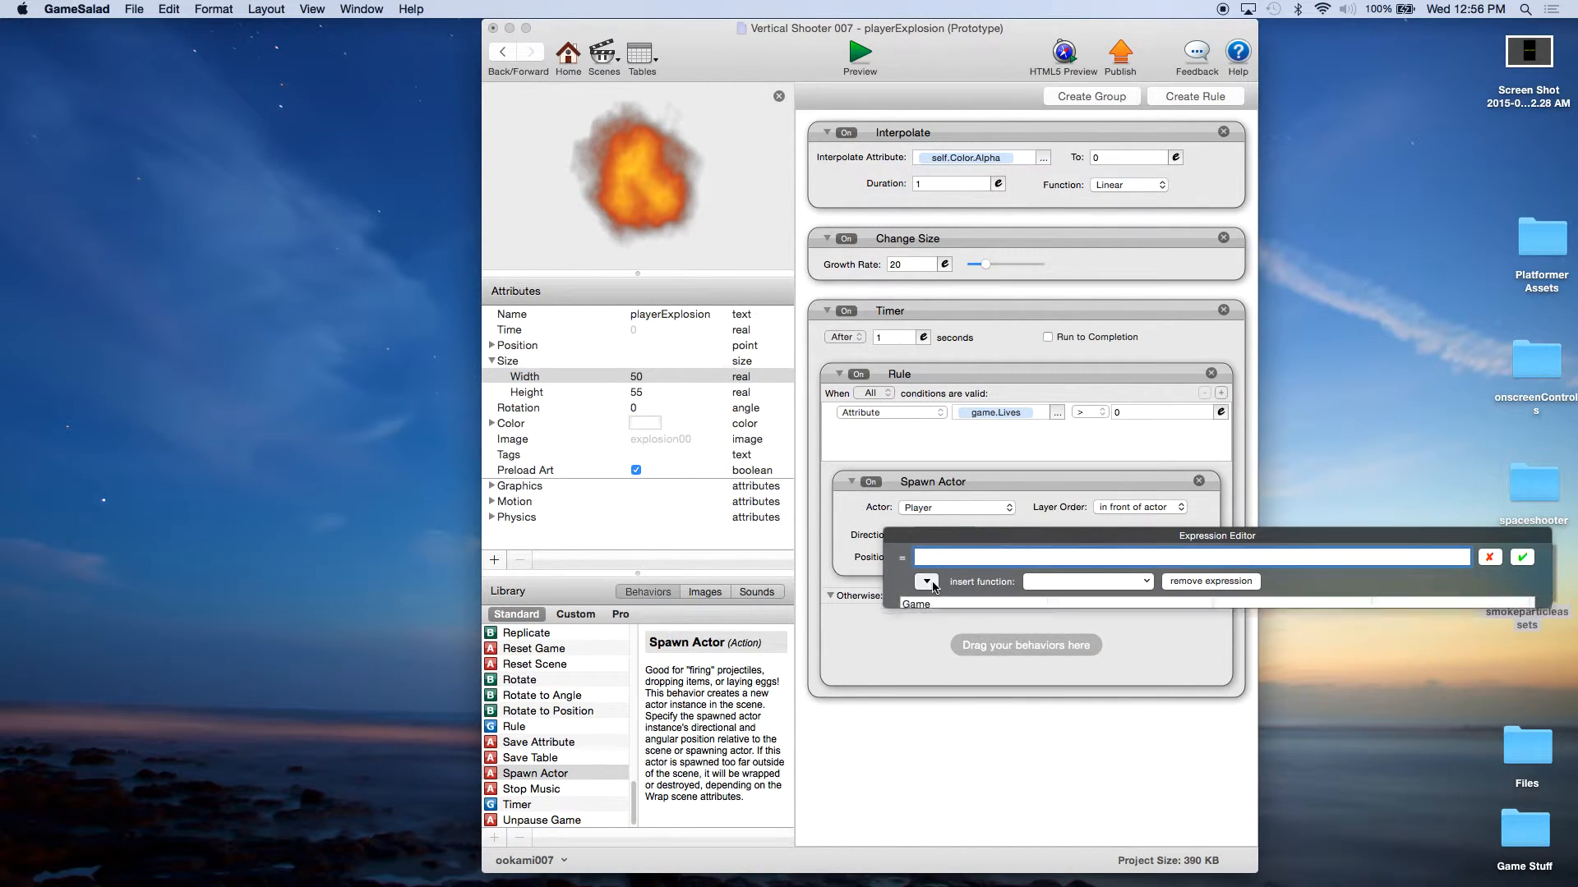
left_click(935, 630)
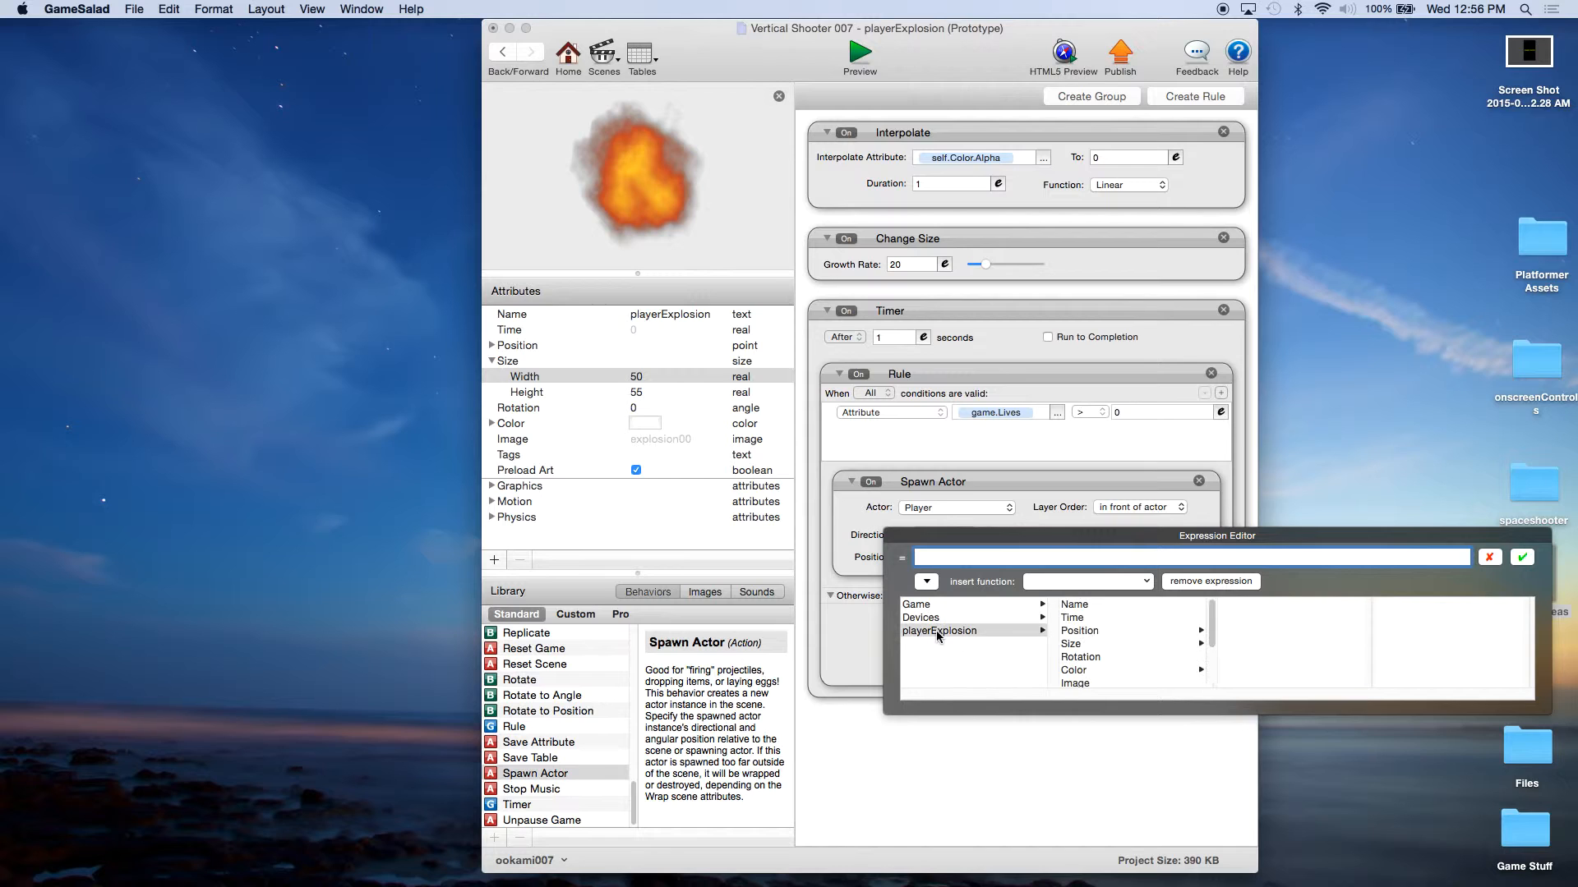
left_click(1083, 631)
left_click(1231, 605)
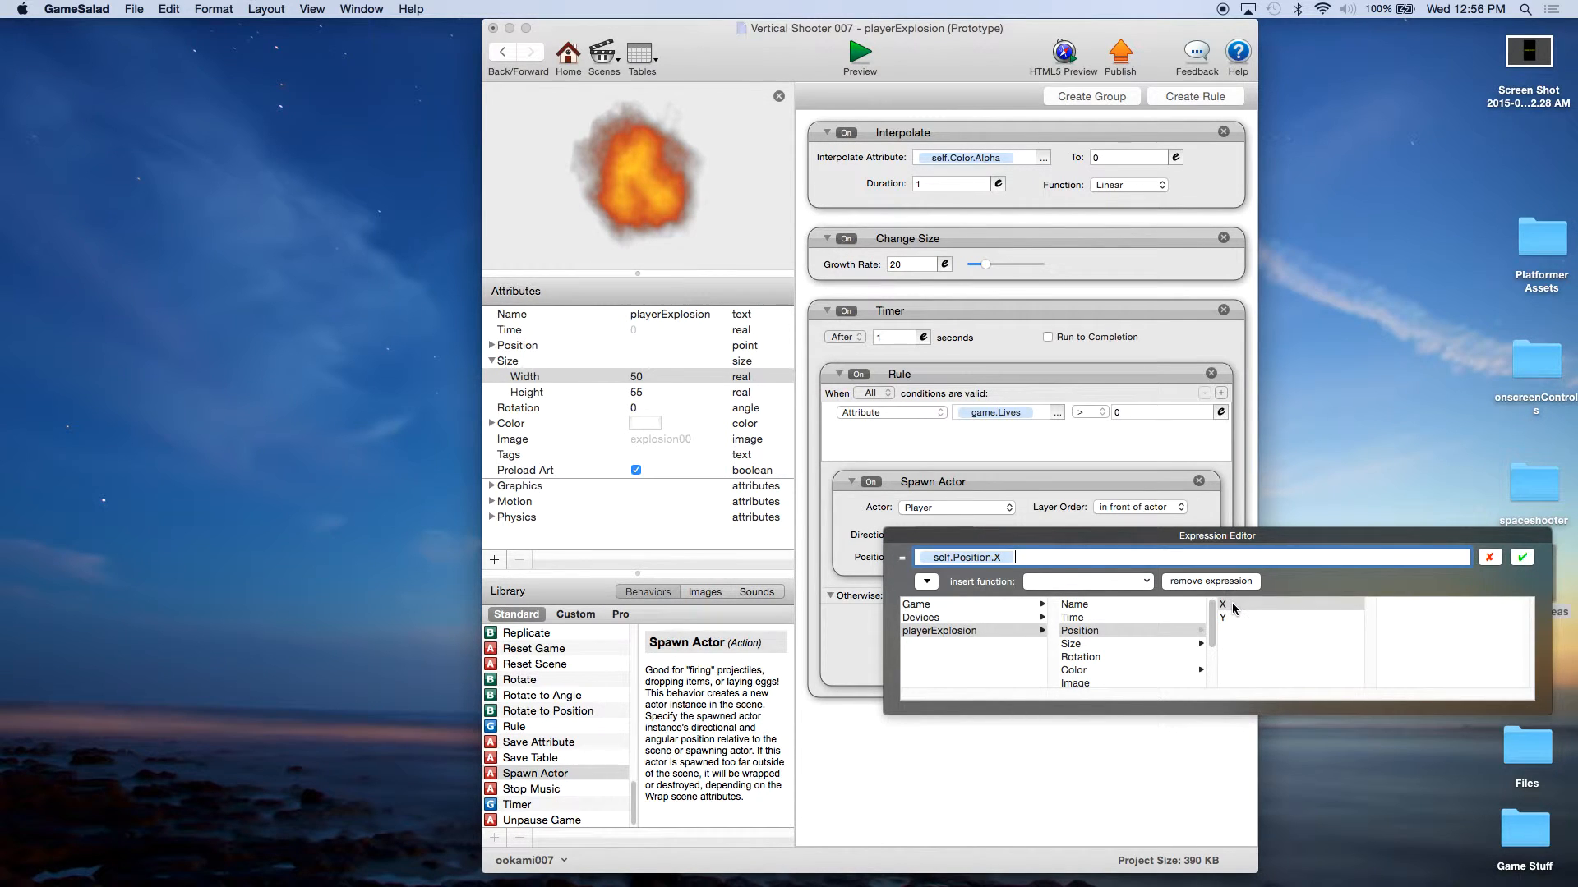
left_click(1522, 557)
Step: Set the Spawn Actor's vertical position to the expression self.Position.Y
left_click(1057, 565)
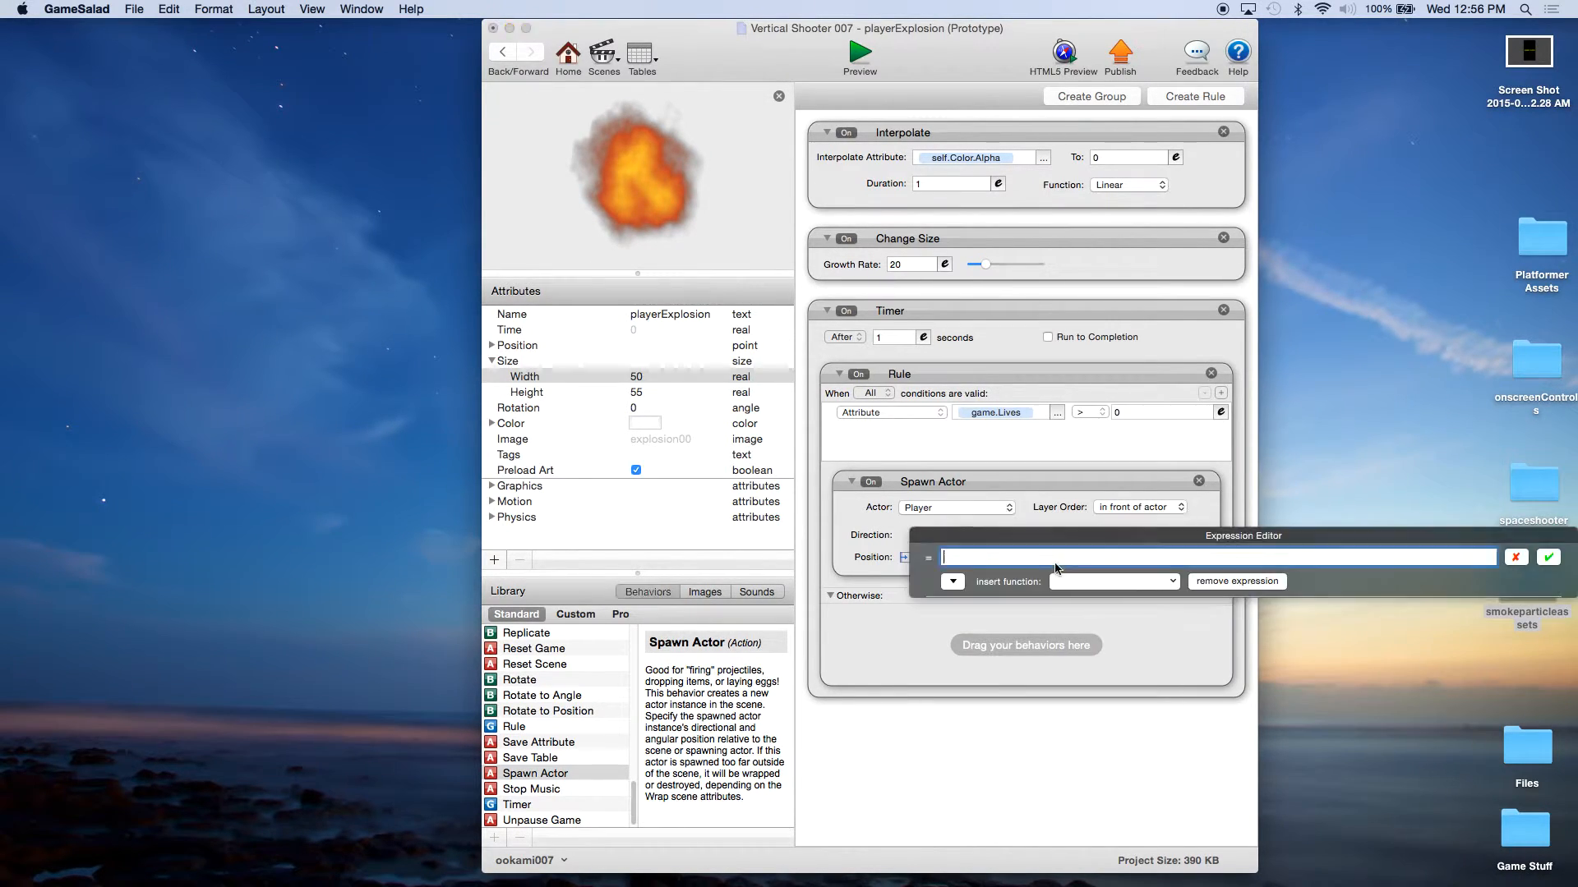
left_click(952, 581)
left_click(953, 631)
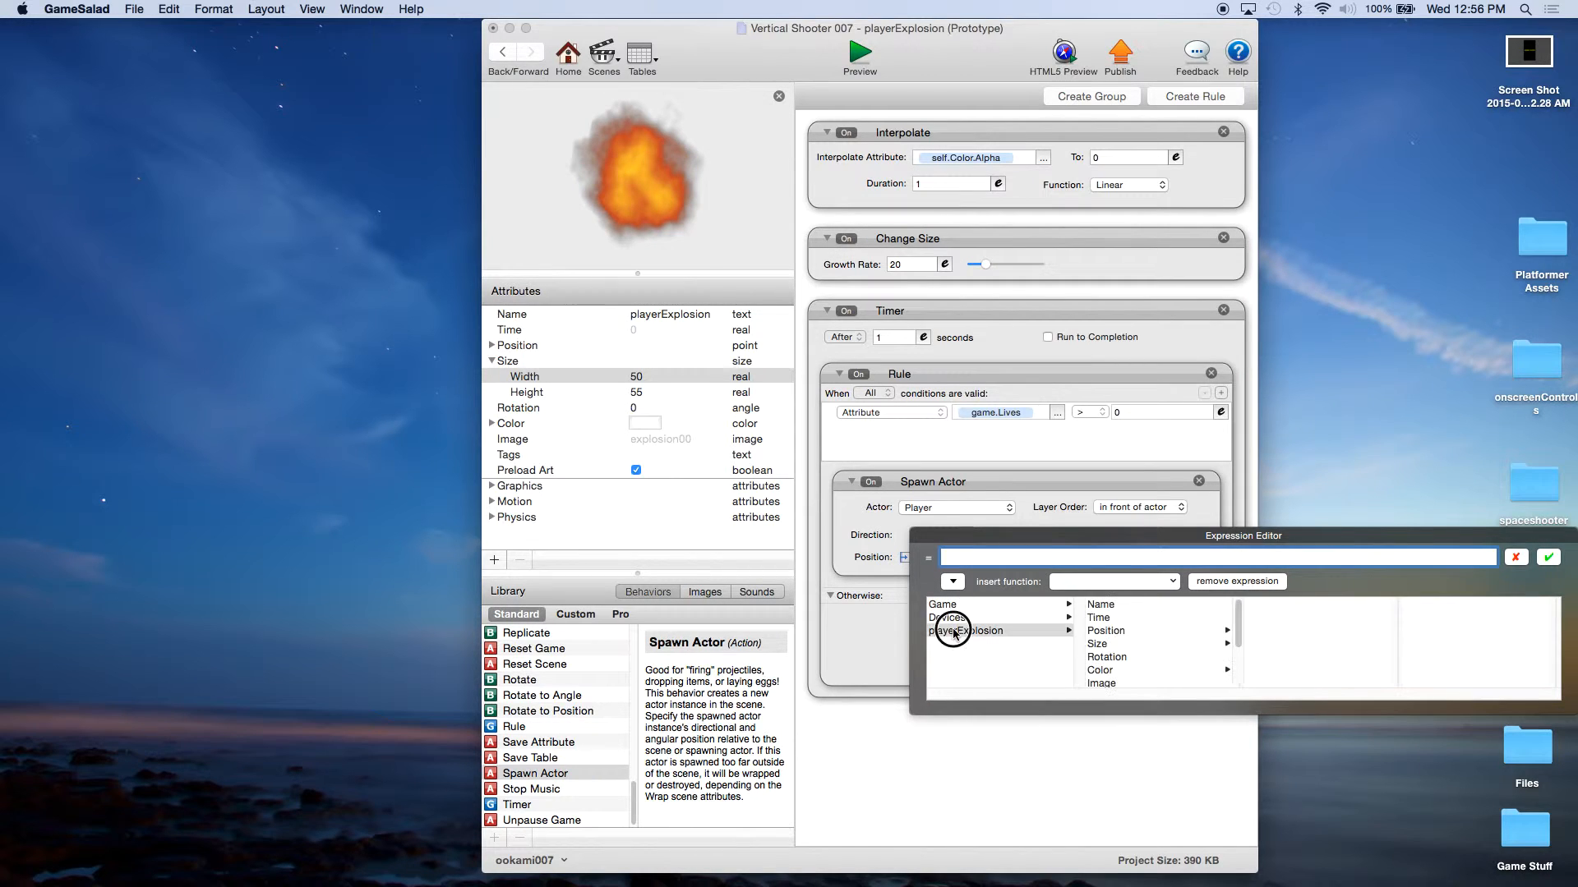
left_click(1109, 631)
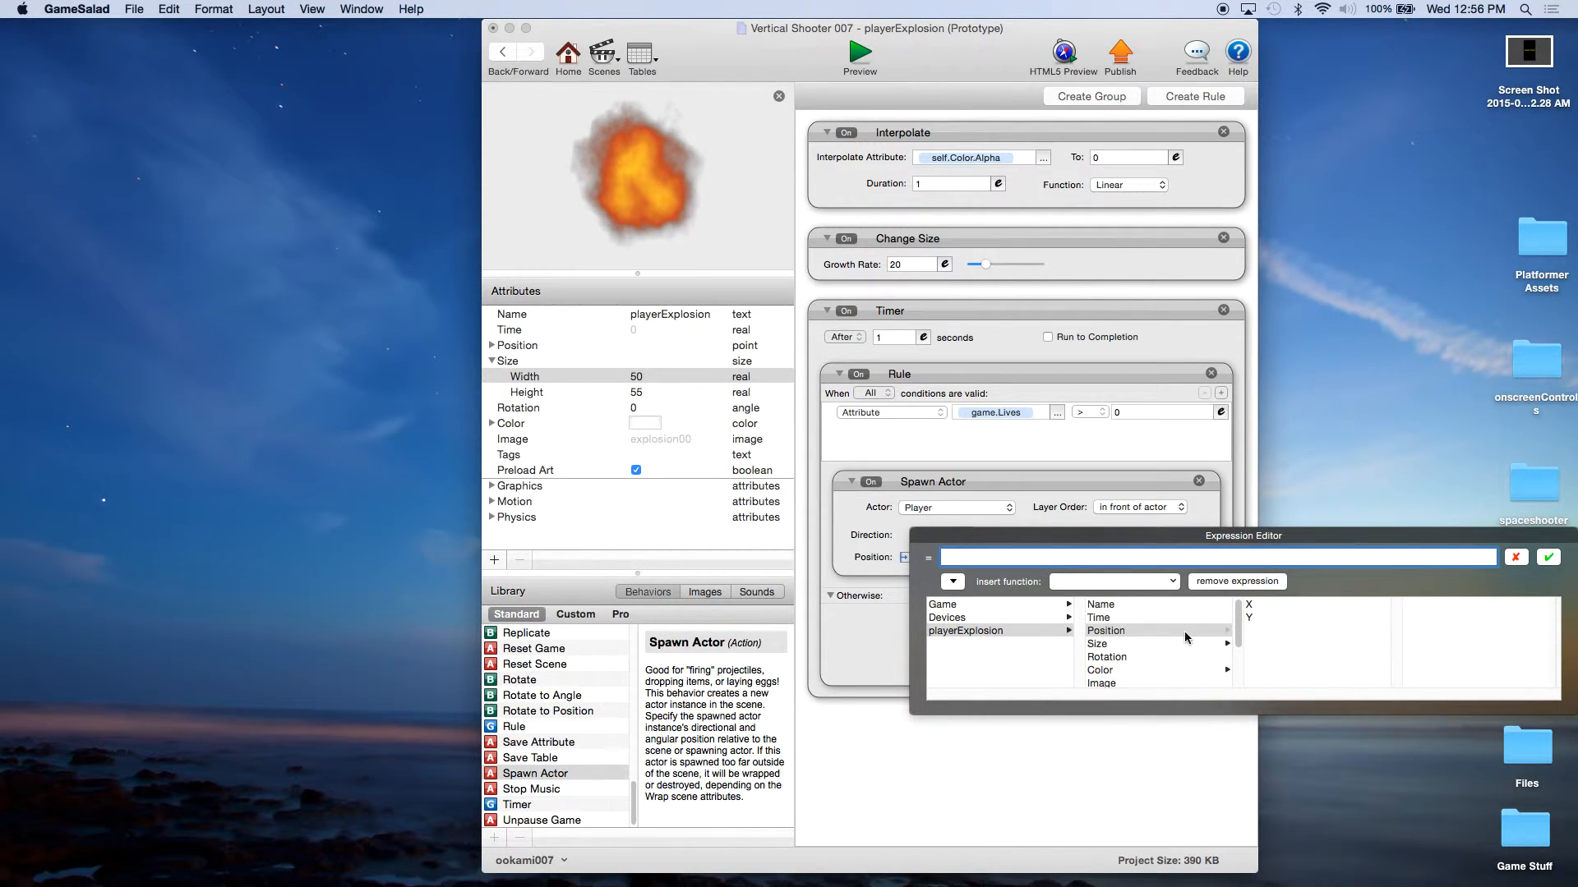
left_click(1281, 618)
left_click(1548, 557)
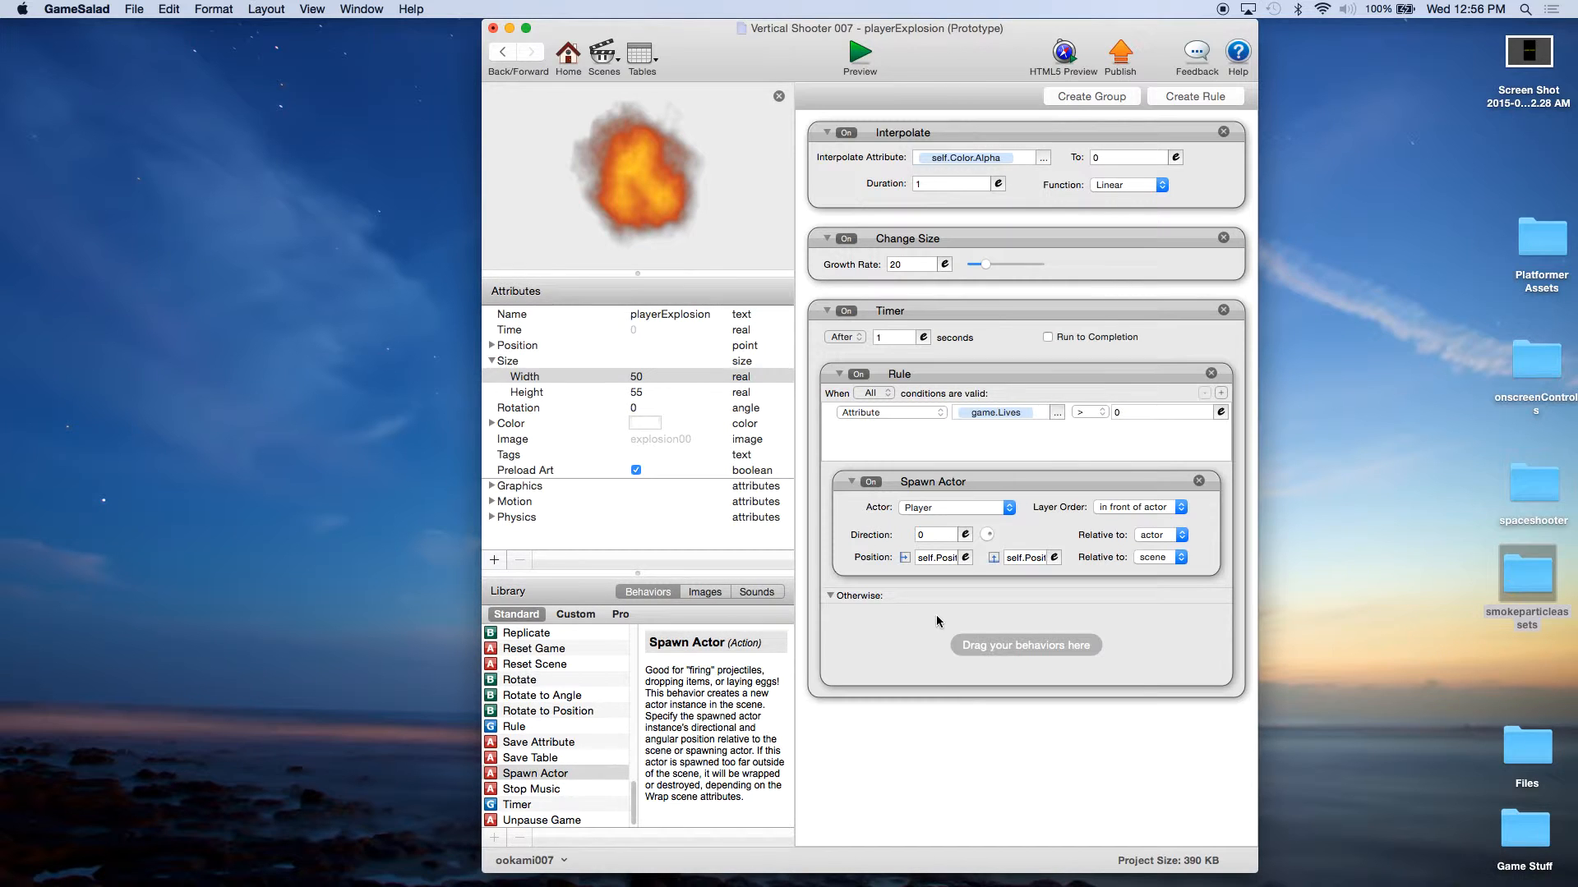
Step: Add a Change Scene behavior to the Otherwise section that goes to the End scene with advertisements disabled
left_click(574, 740)
scroll(573, 737, "up", 10)
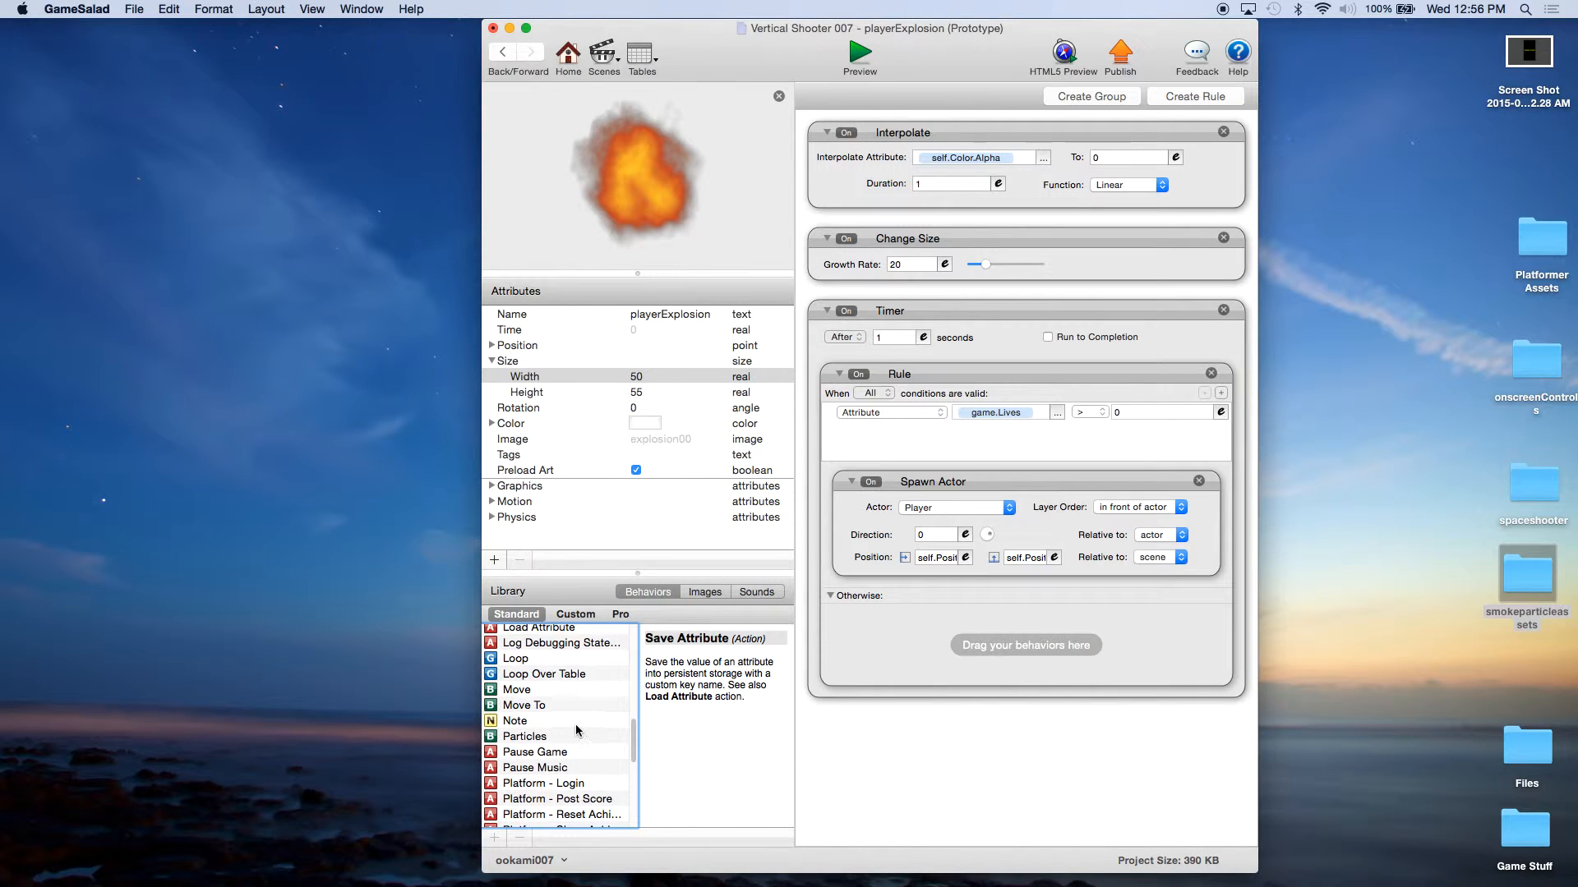
scroll(577, 729, "up", 3)
scroll(562, 678, "up", 2)
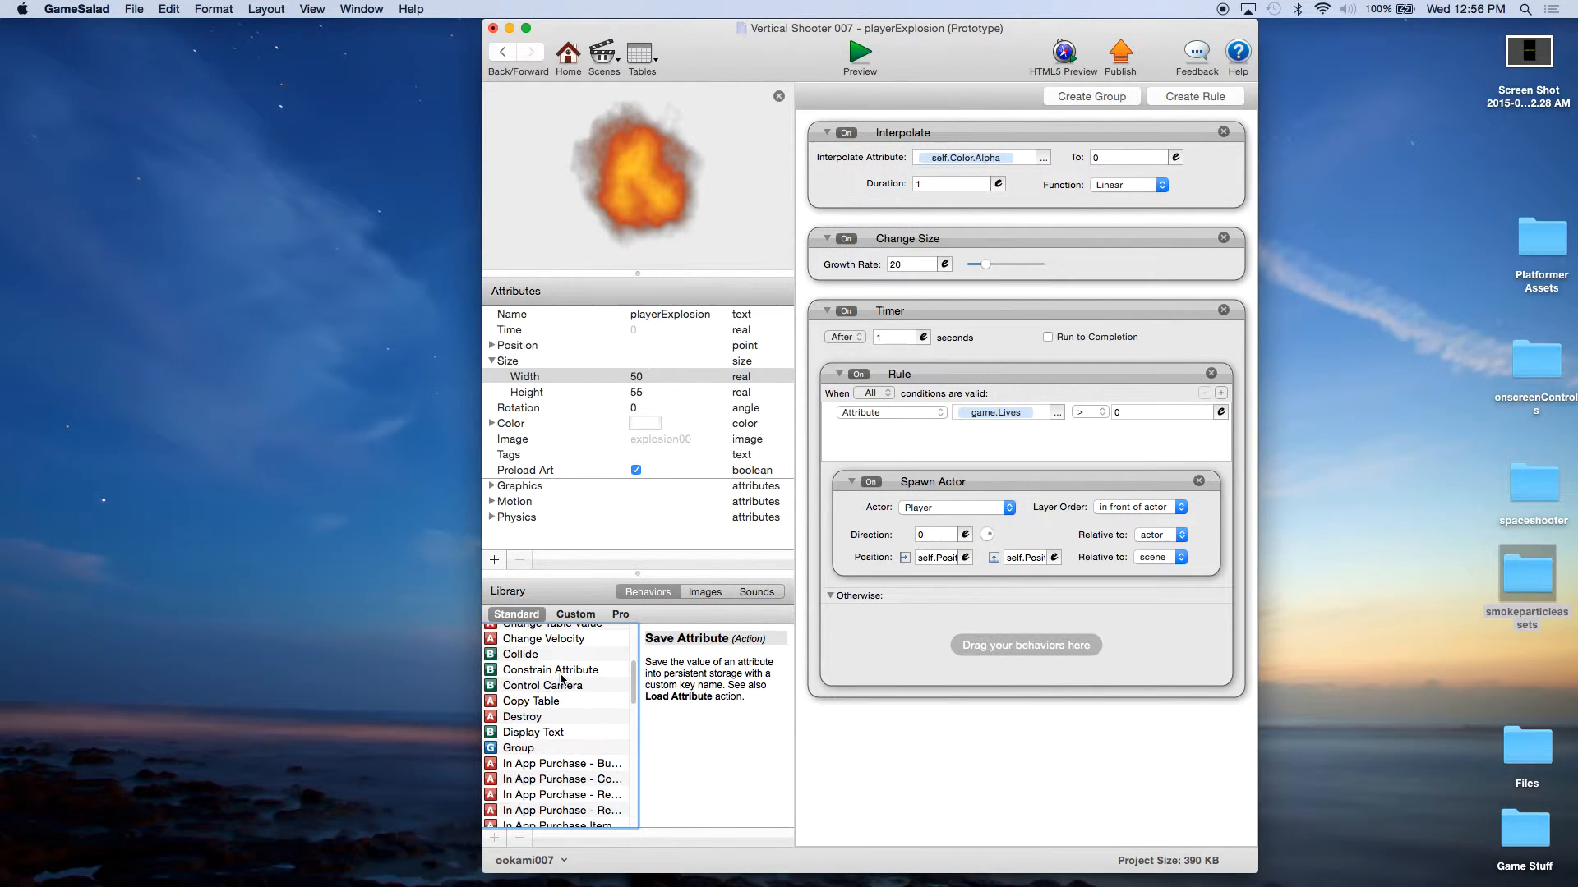
scroll(562, 676, "up", 2)
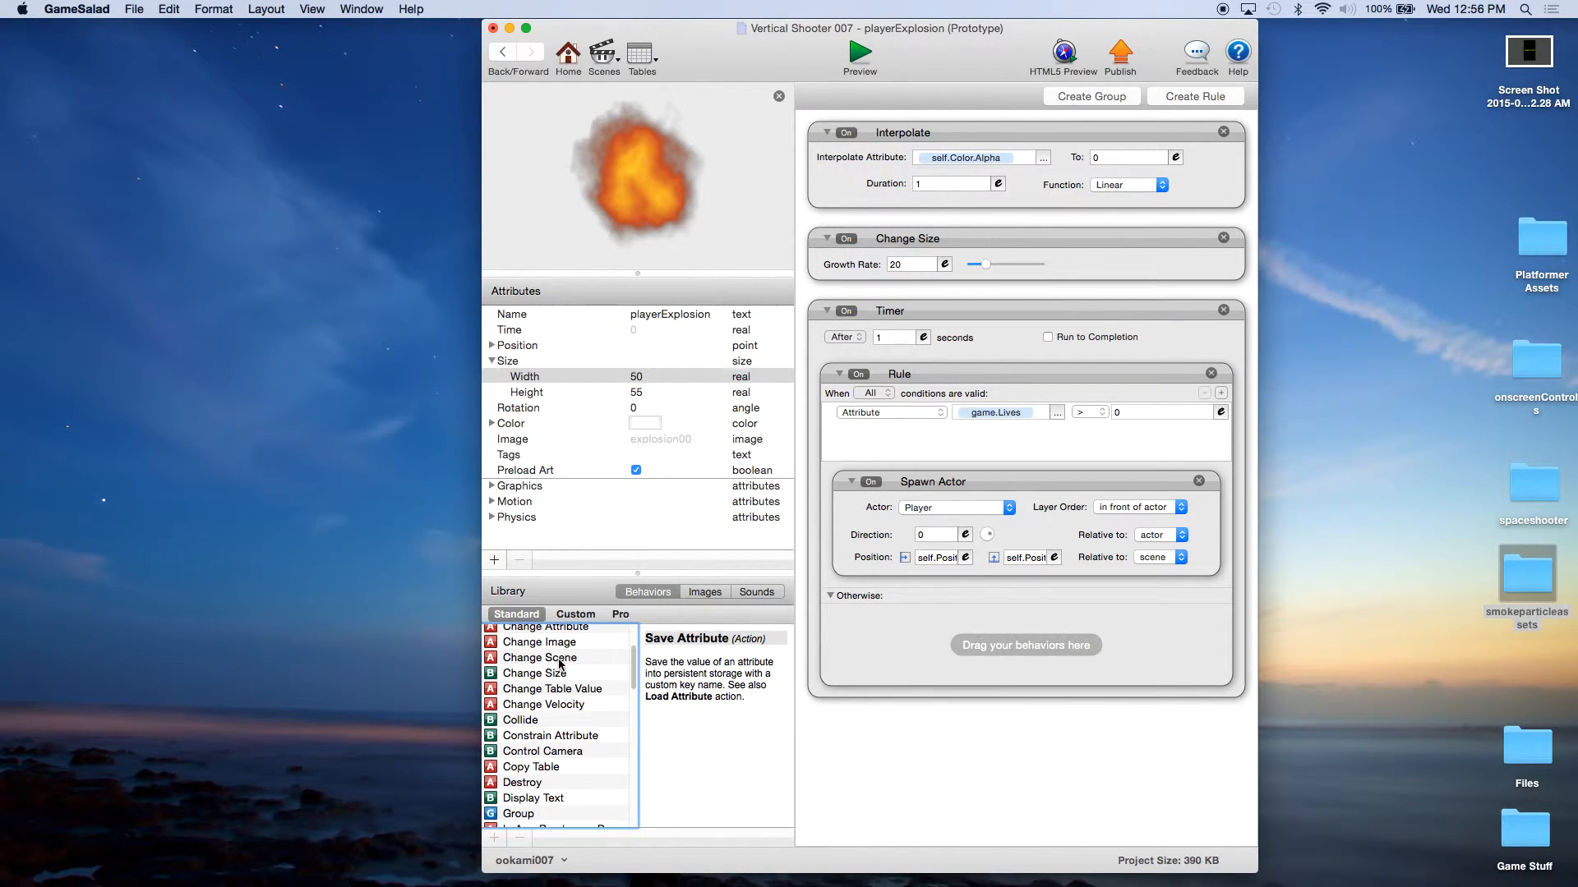
left_click(556, 658)
left_click_drag(556, 658, 977, 645)
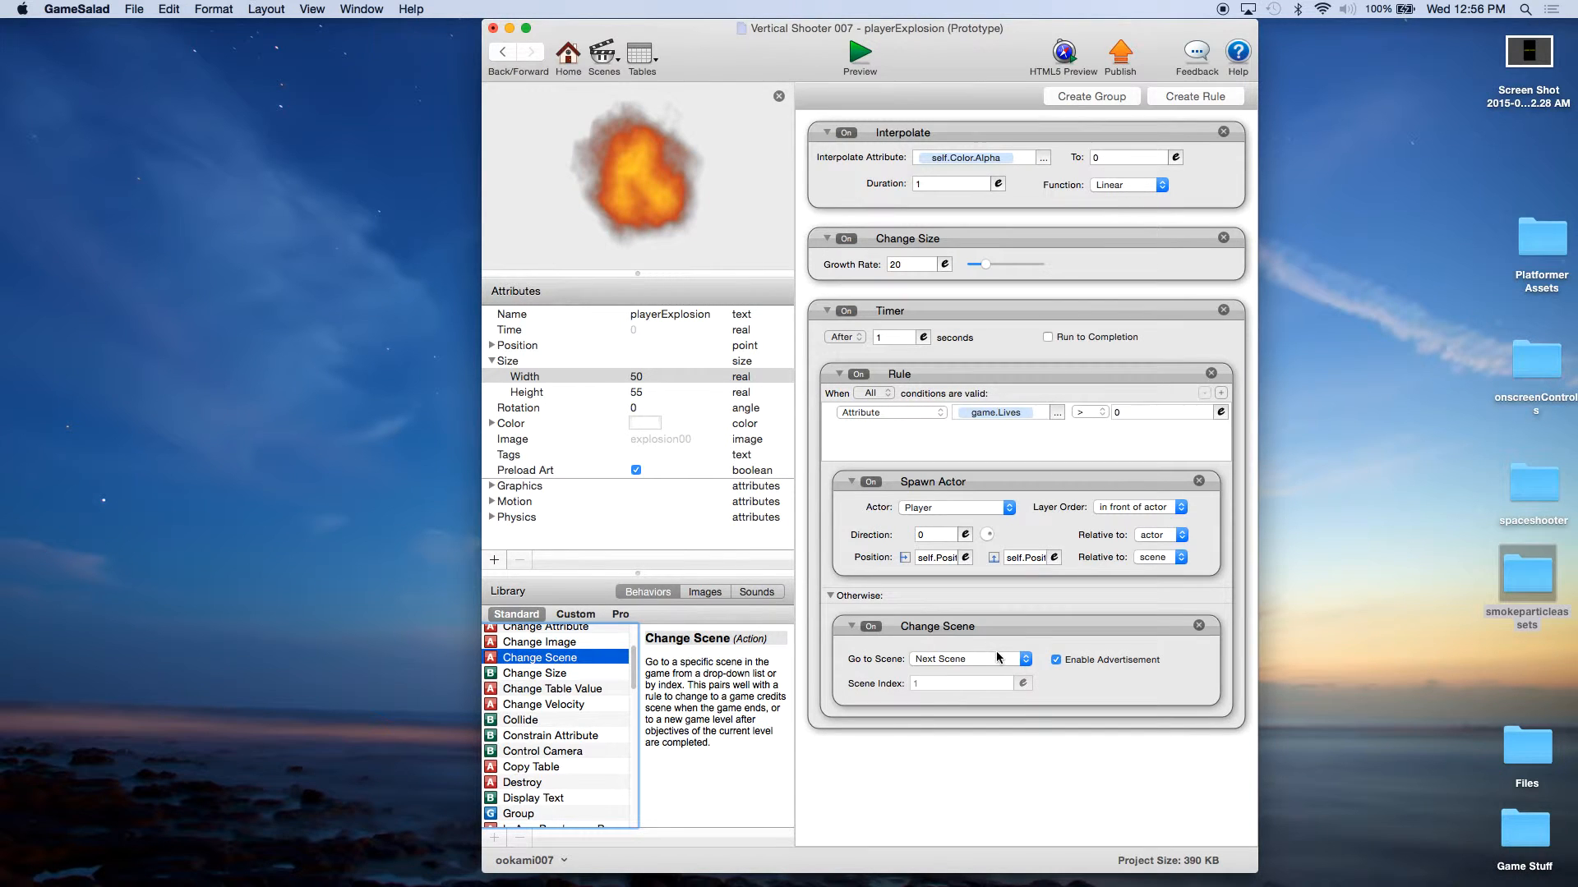
left_click(996, 651)
left_click(945, 735)
left_click(1056, 660)
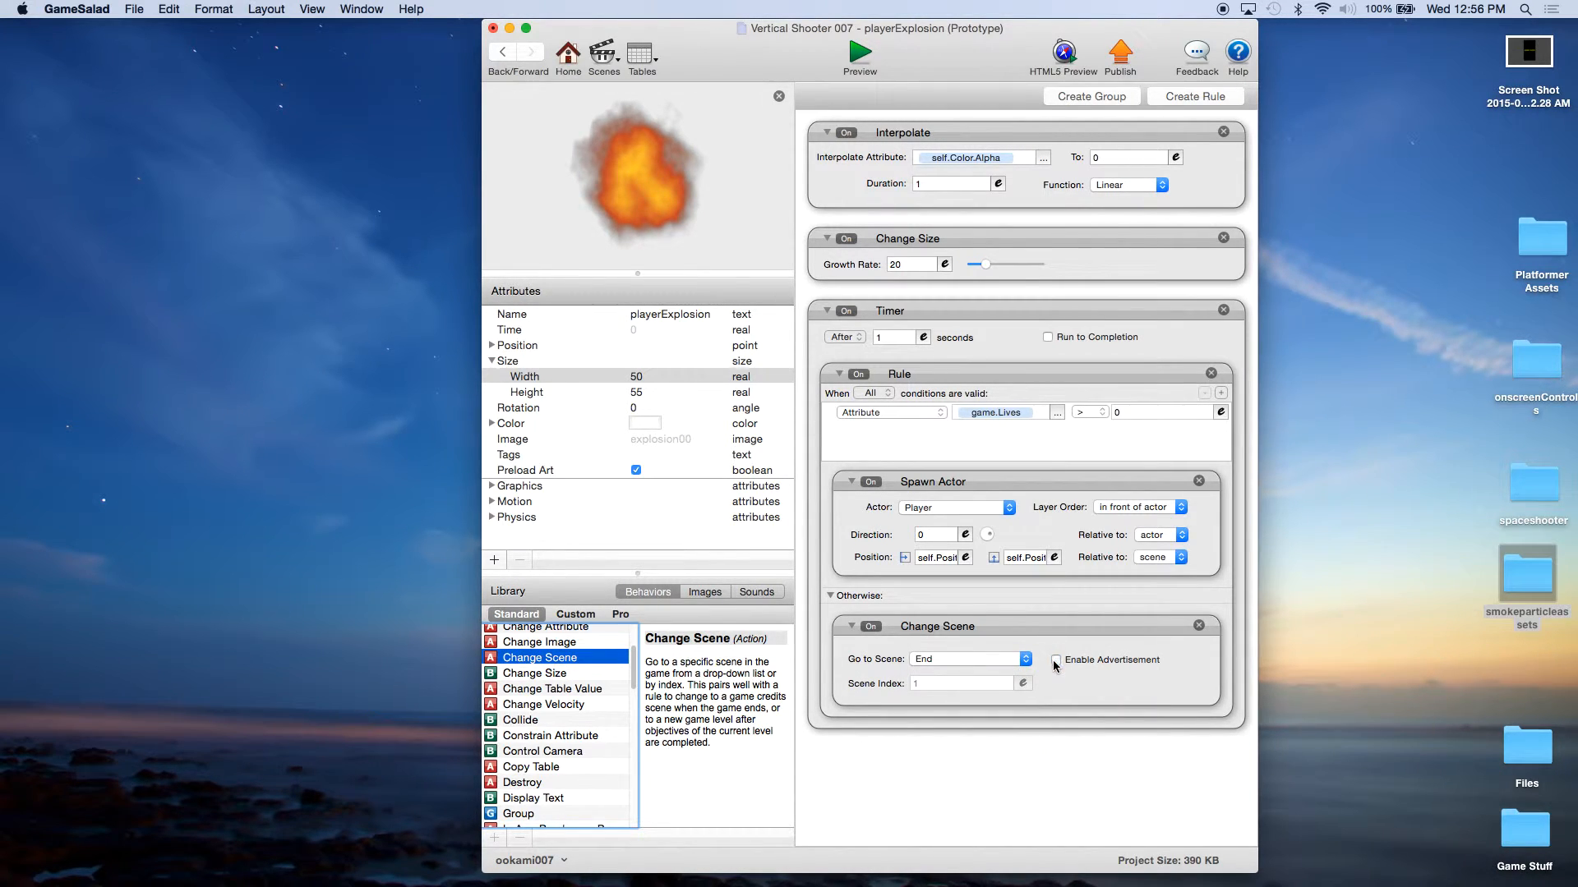
left_click(972, 441)
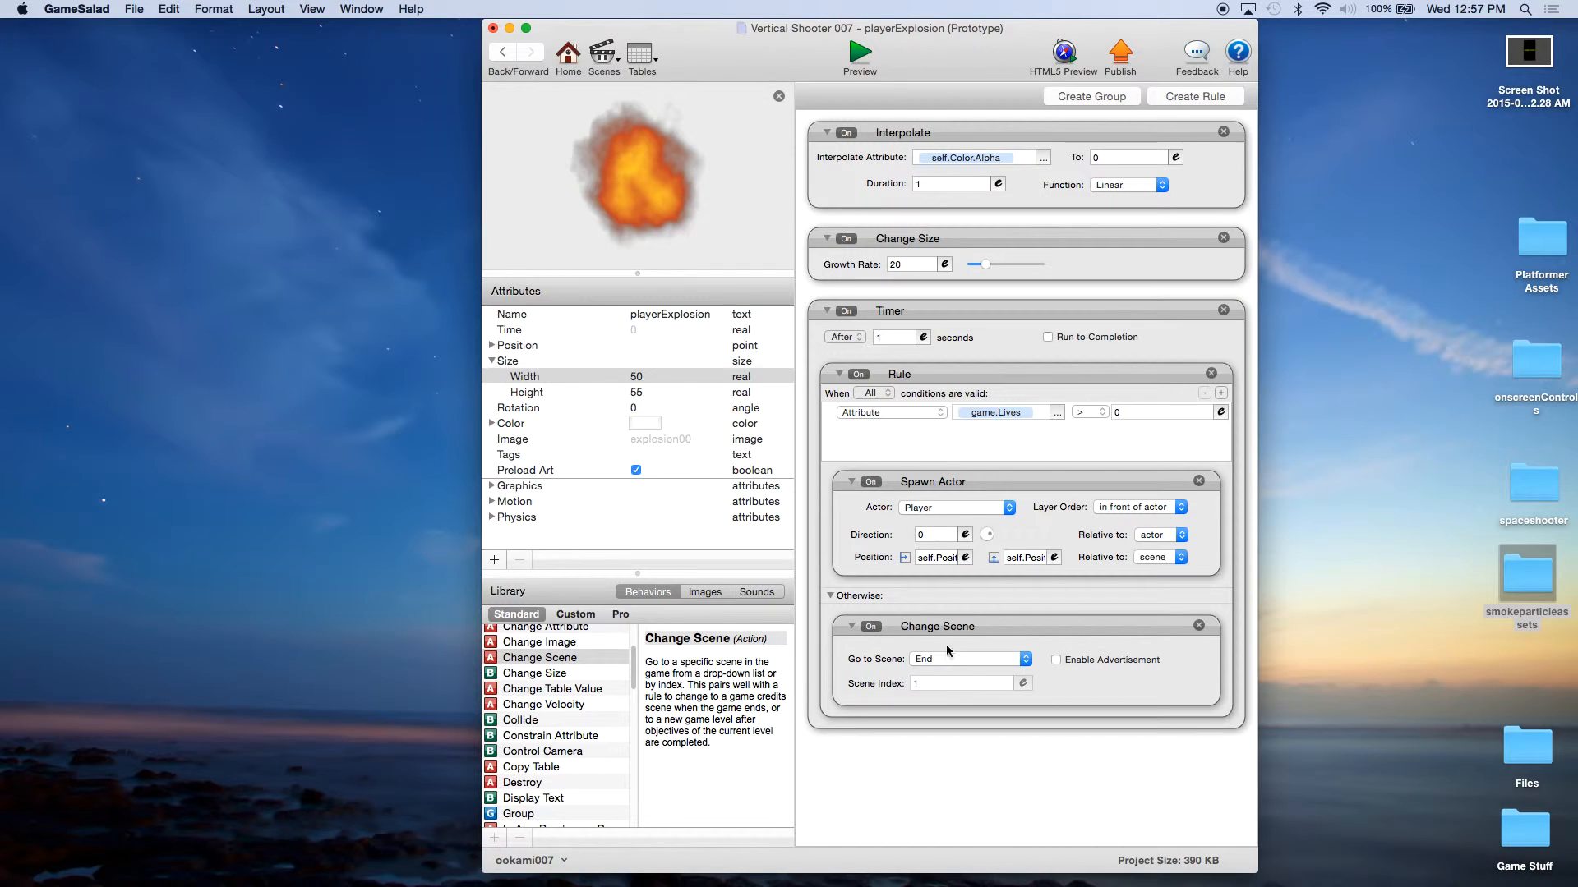
Step: Save the project and open the Player actor's behaviors at its two Change Scene collision rules
left_click(134, 10)
left_click(563, 158)
left_click(569, 59)
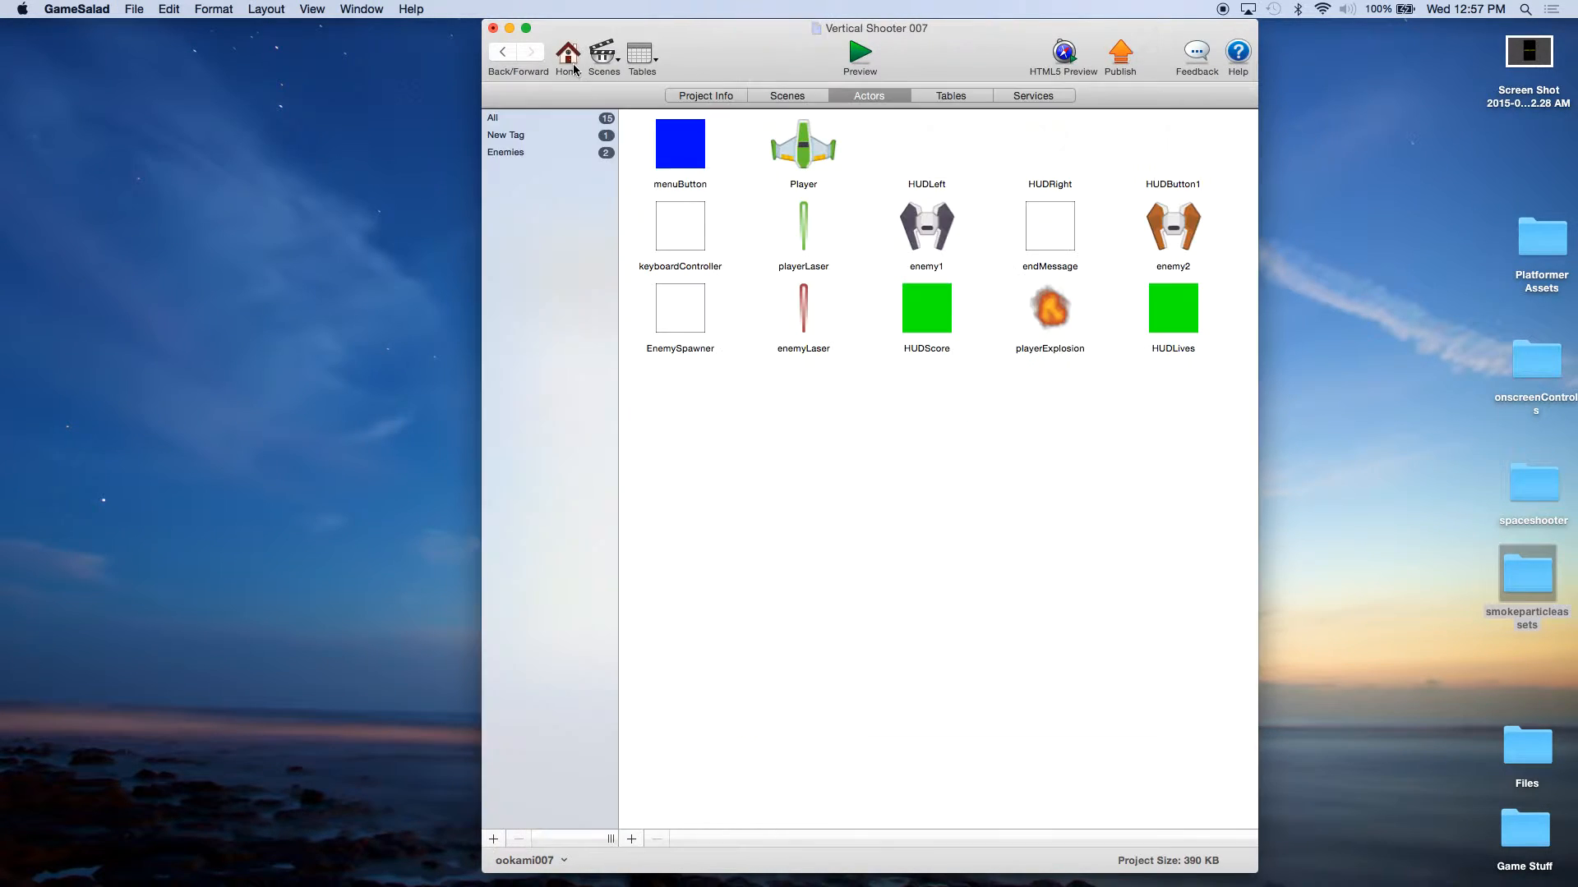
double_click(817, 161)
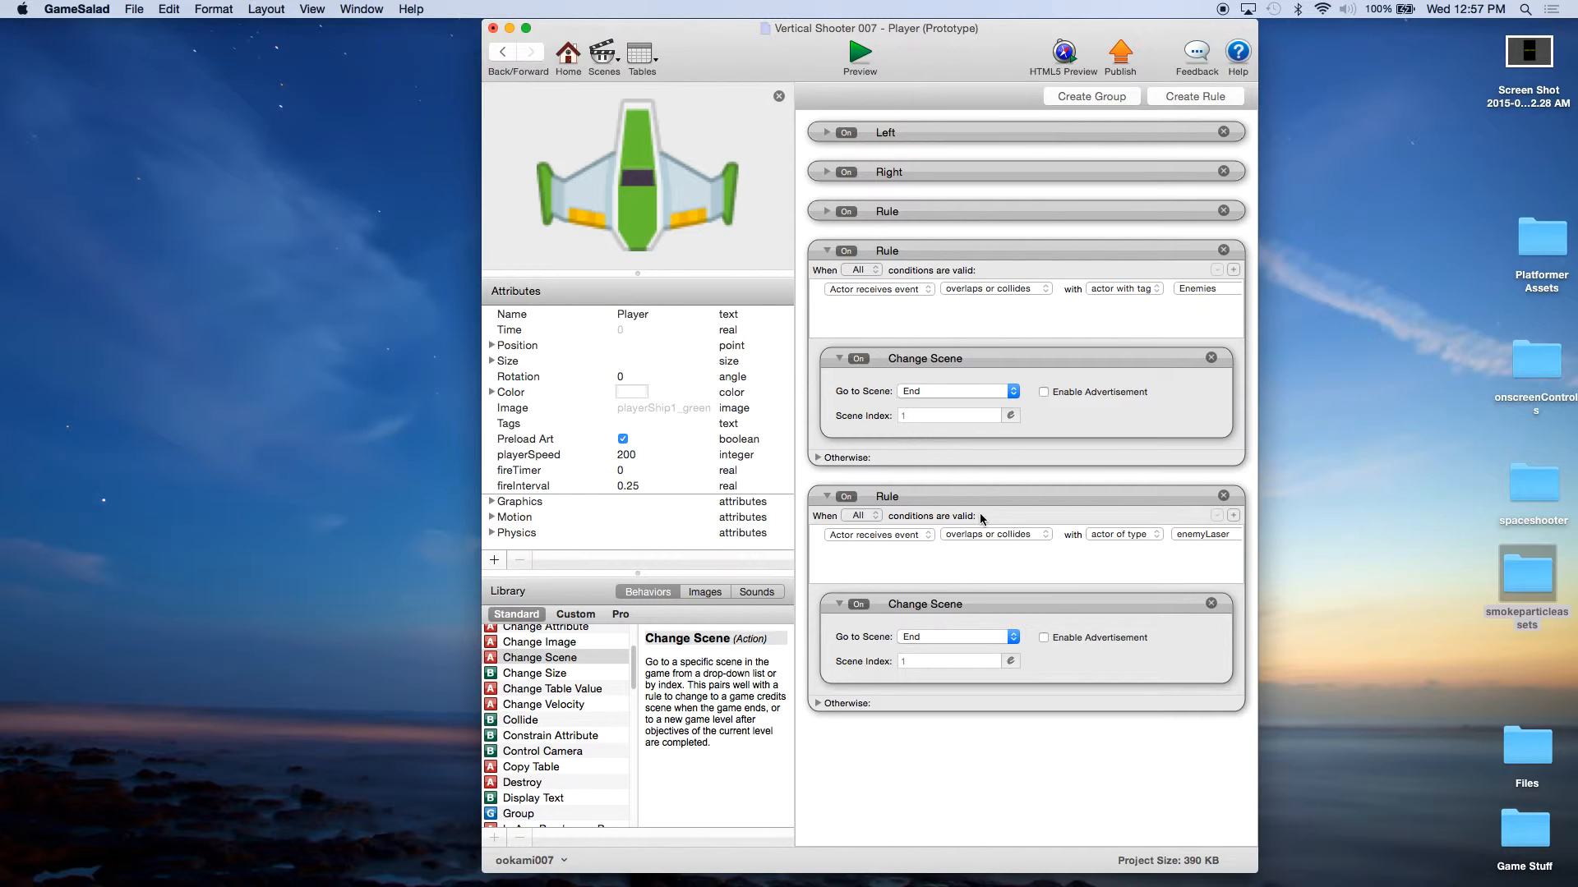
left_click(984, 358)
left_click(998, 606)
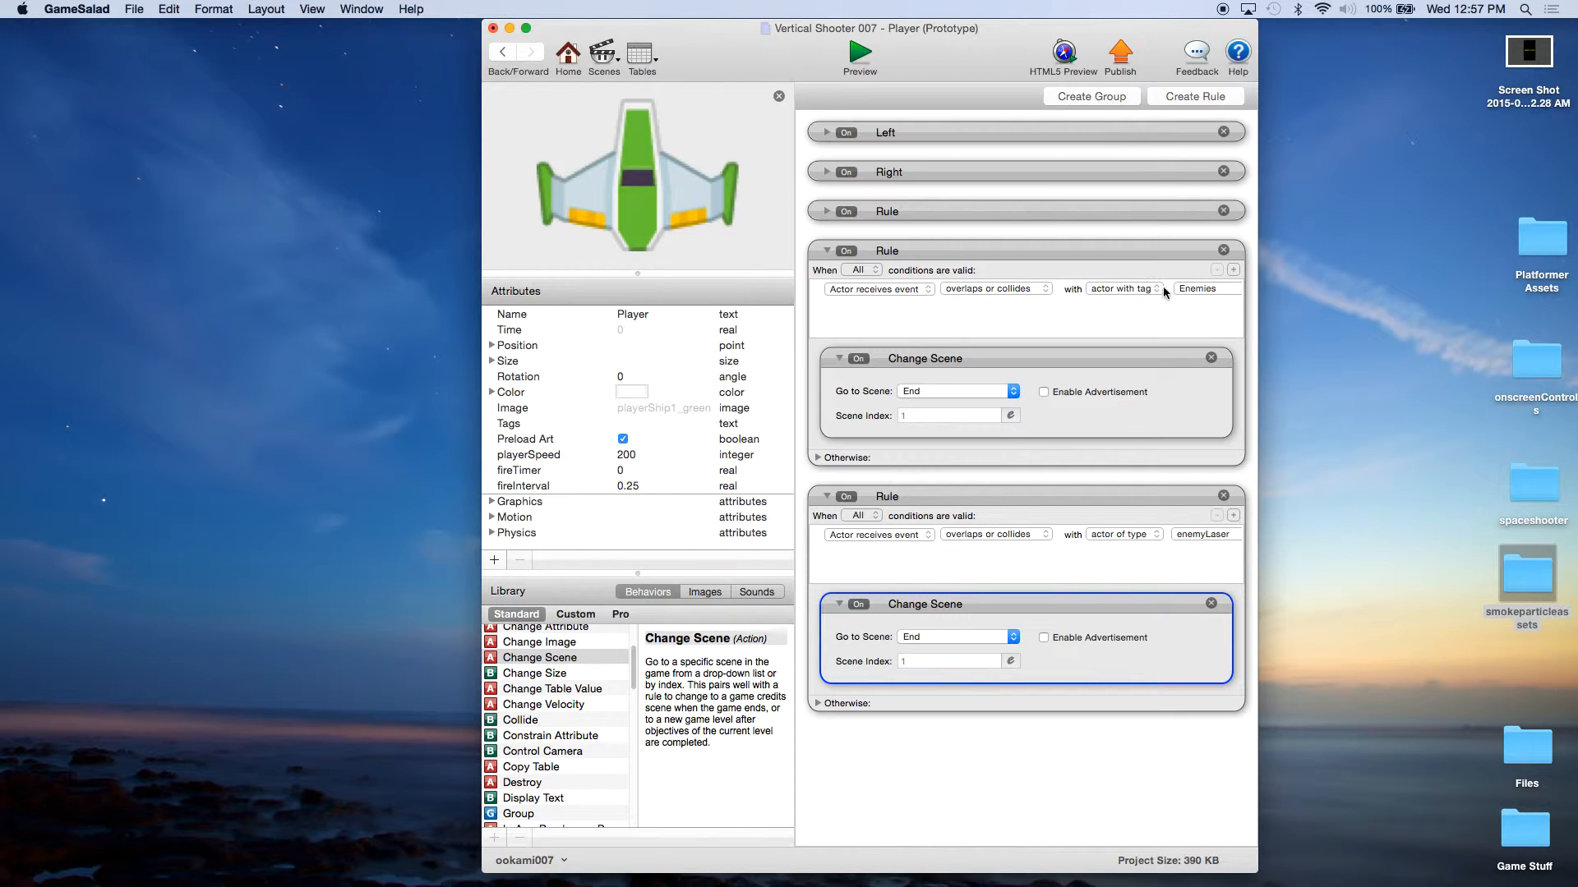
Step: Make the Enemies collision rule trigger when Any condition is valid, and add a condition for overlapping or colliding with the enemyLaser actor
left_click(865, 273)
left_click(865, 284)
left_click(1233, 270)
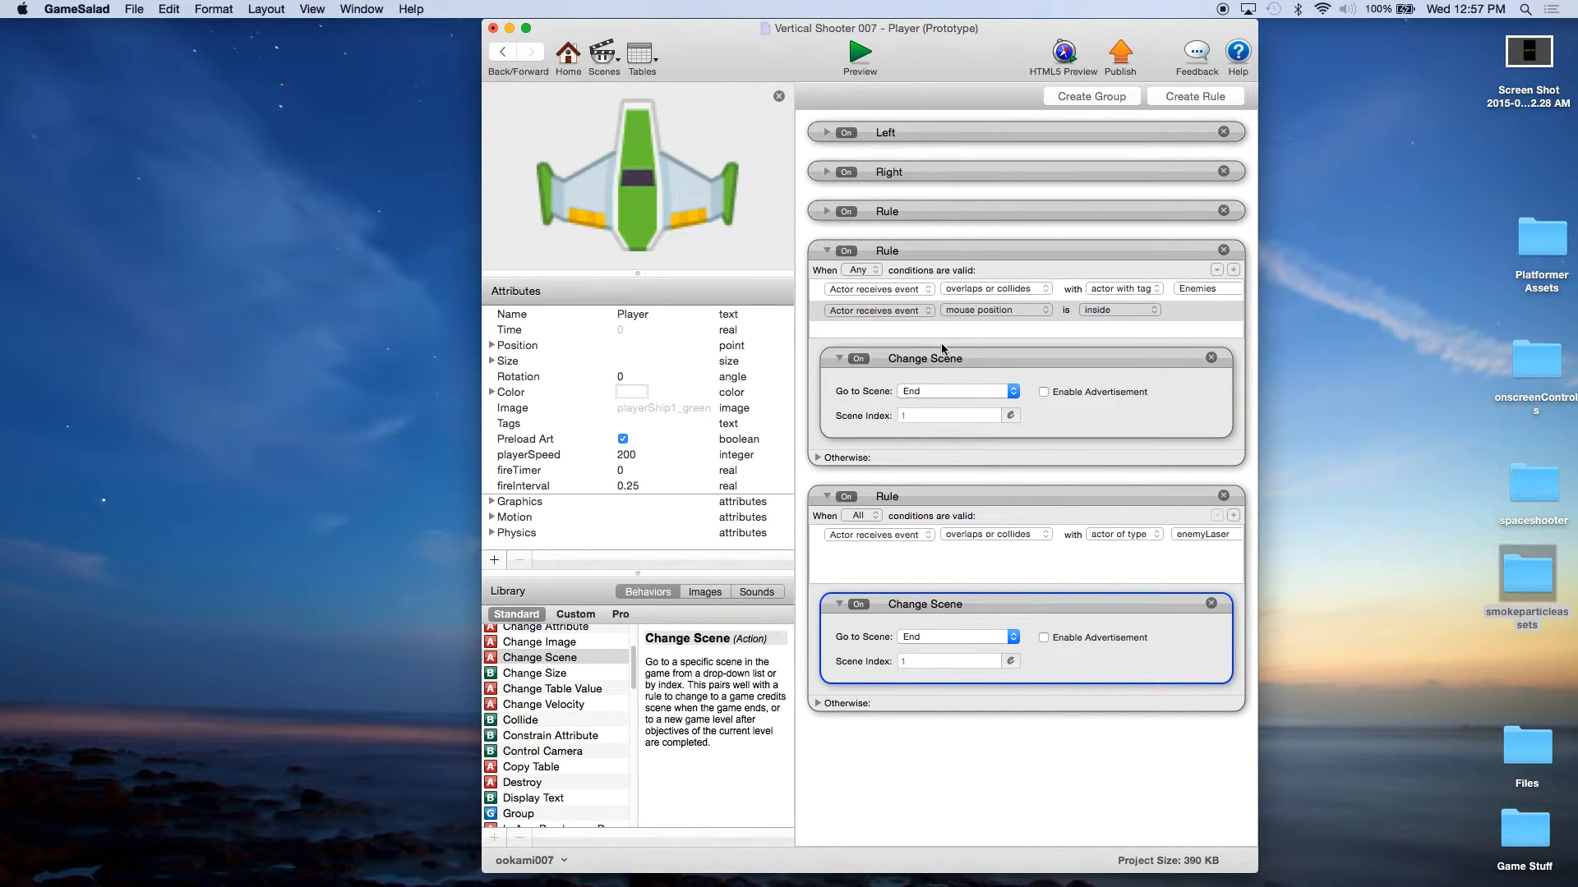
left_click(964, 311)
left_click(974, 336)
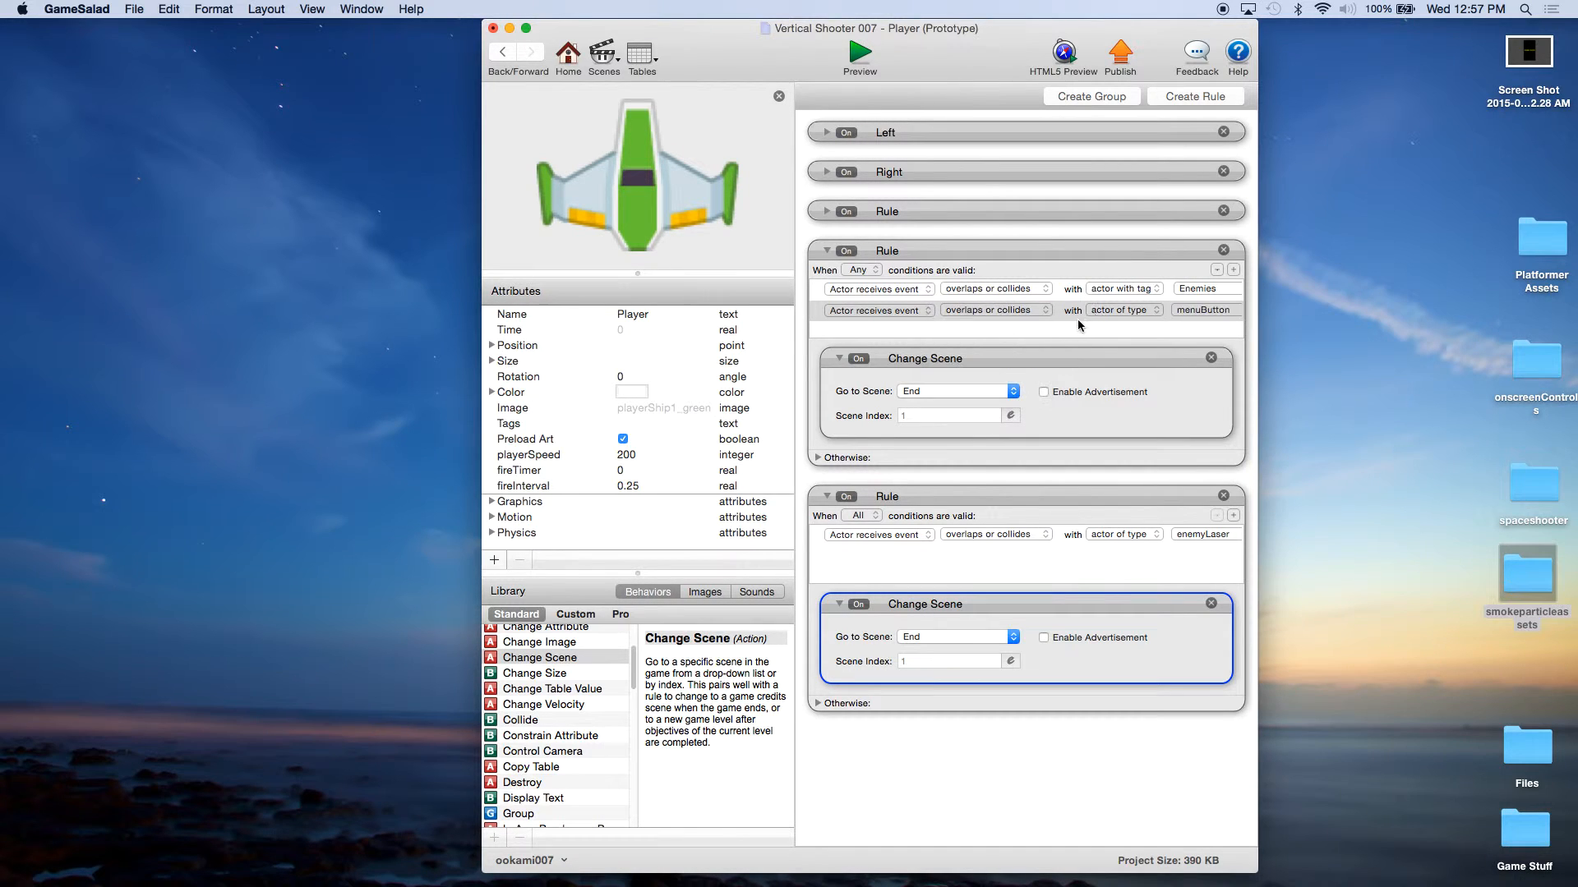
left_click(1190, 310)
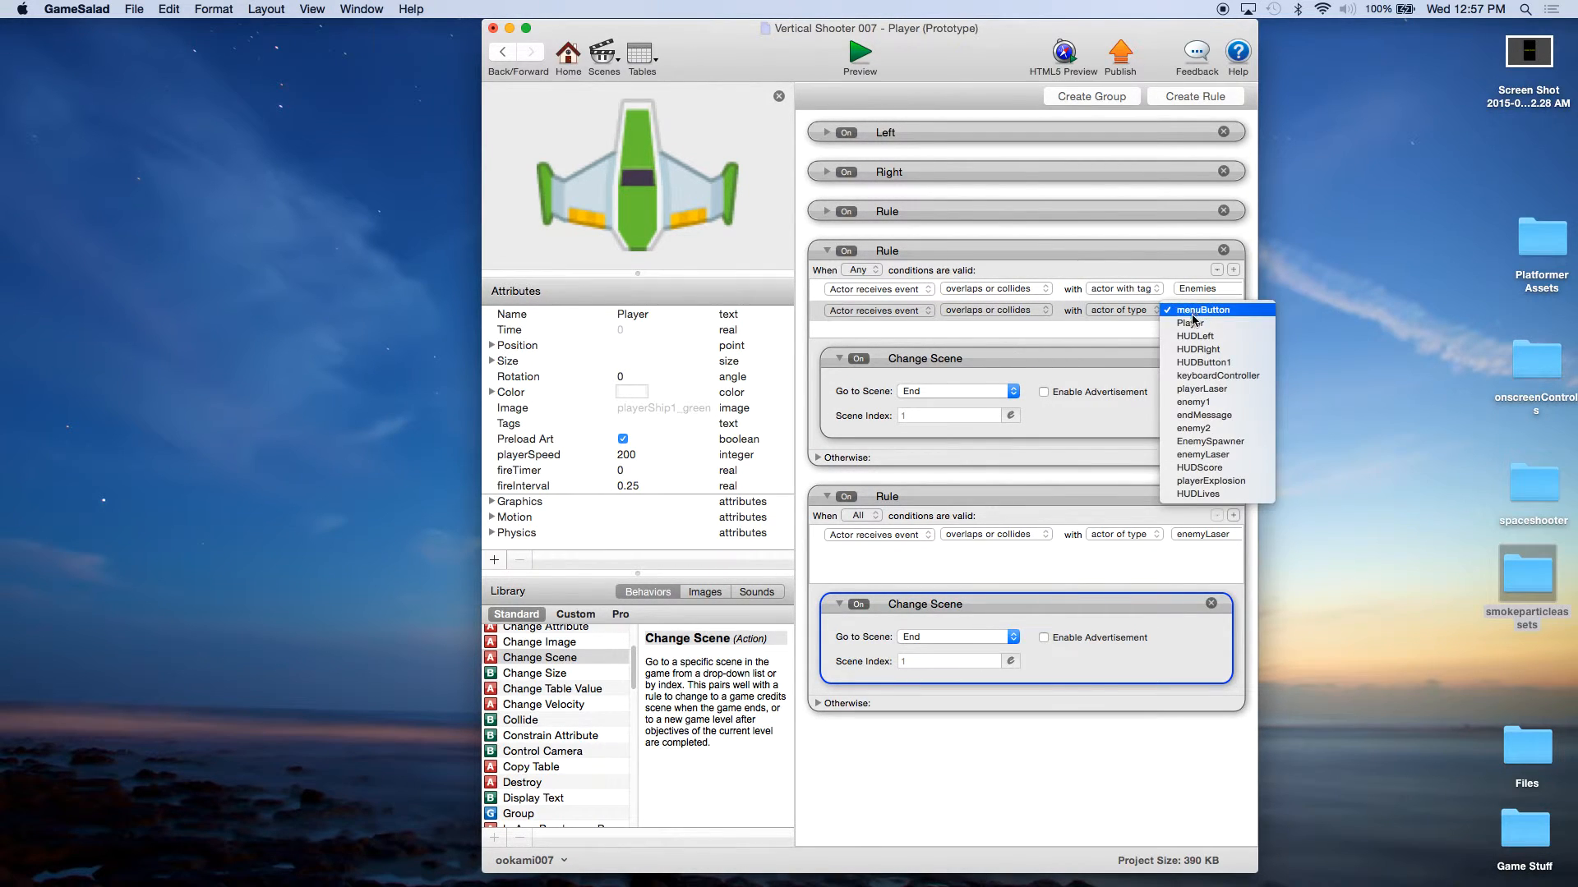
left_click(1202, 455)
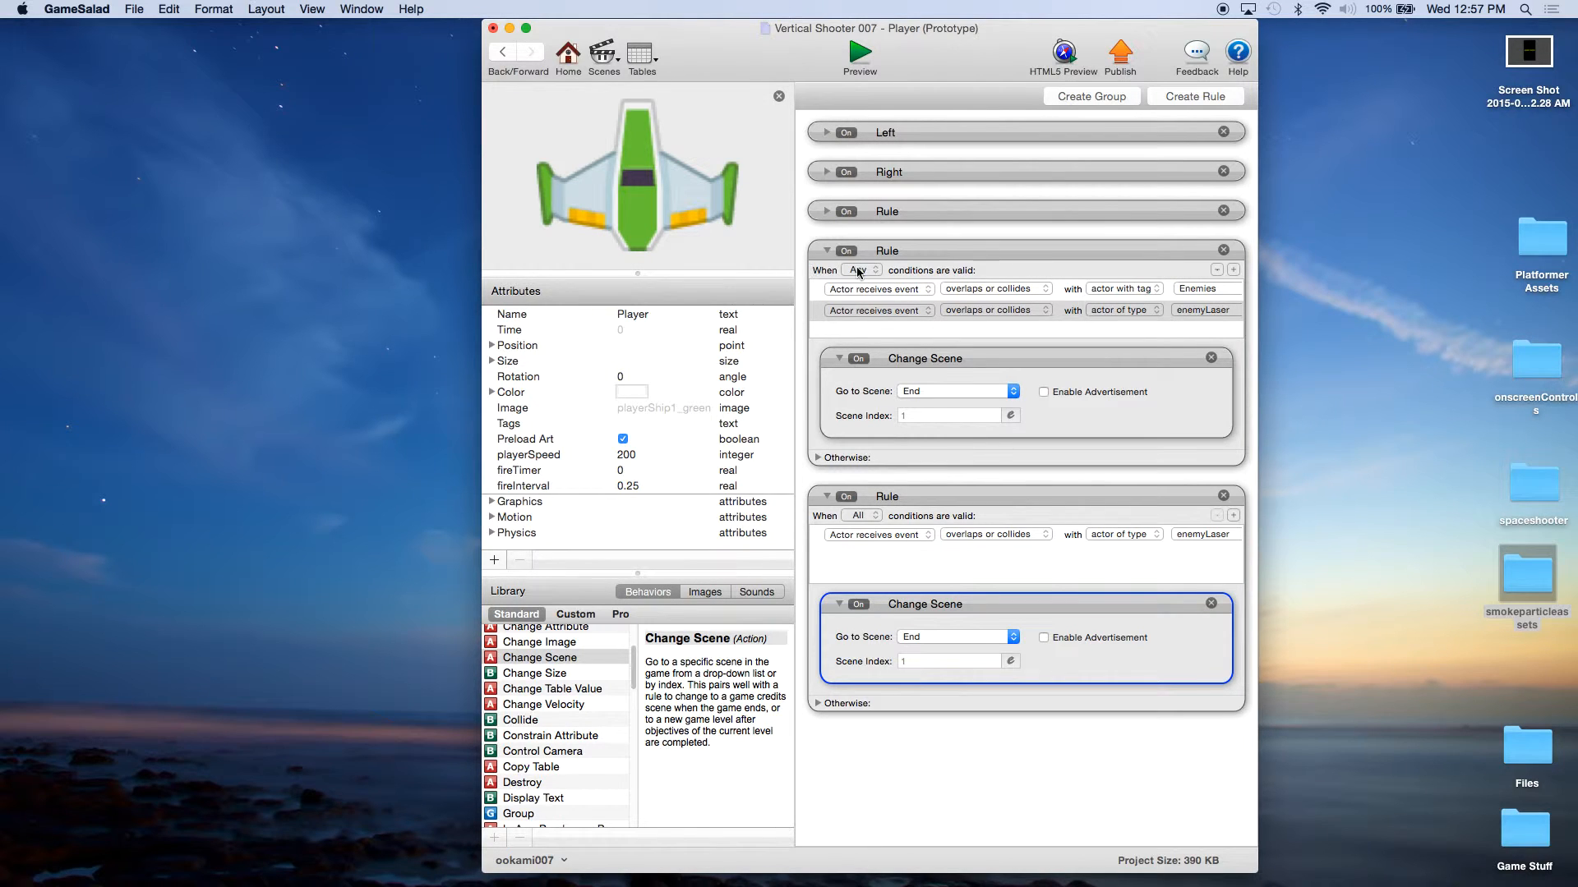
left_click(1196, 288)
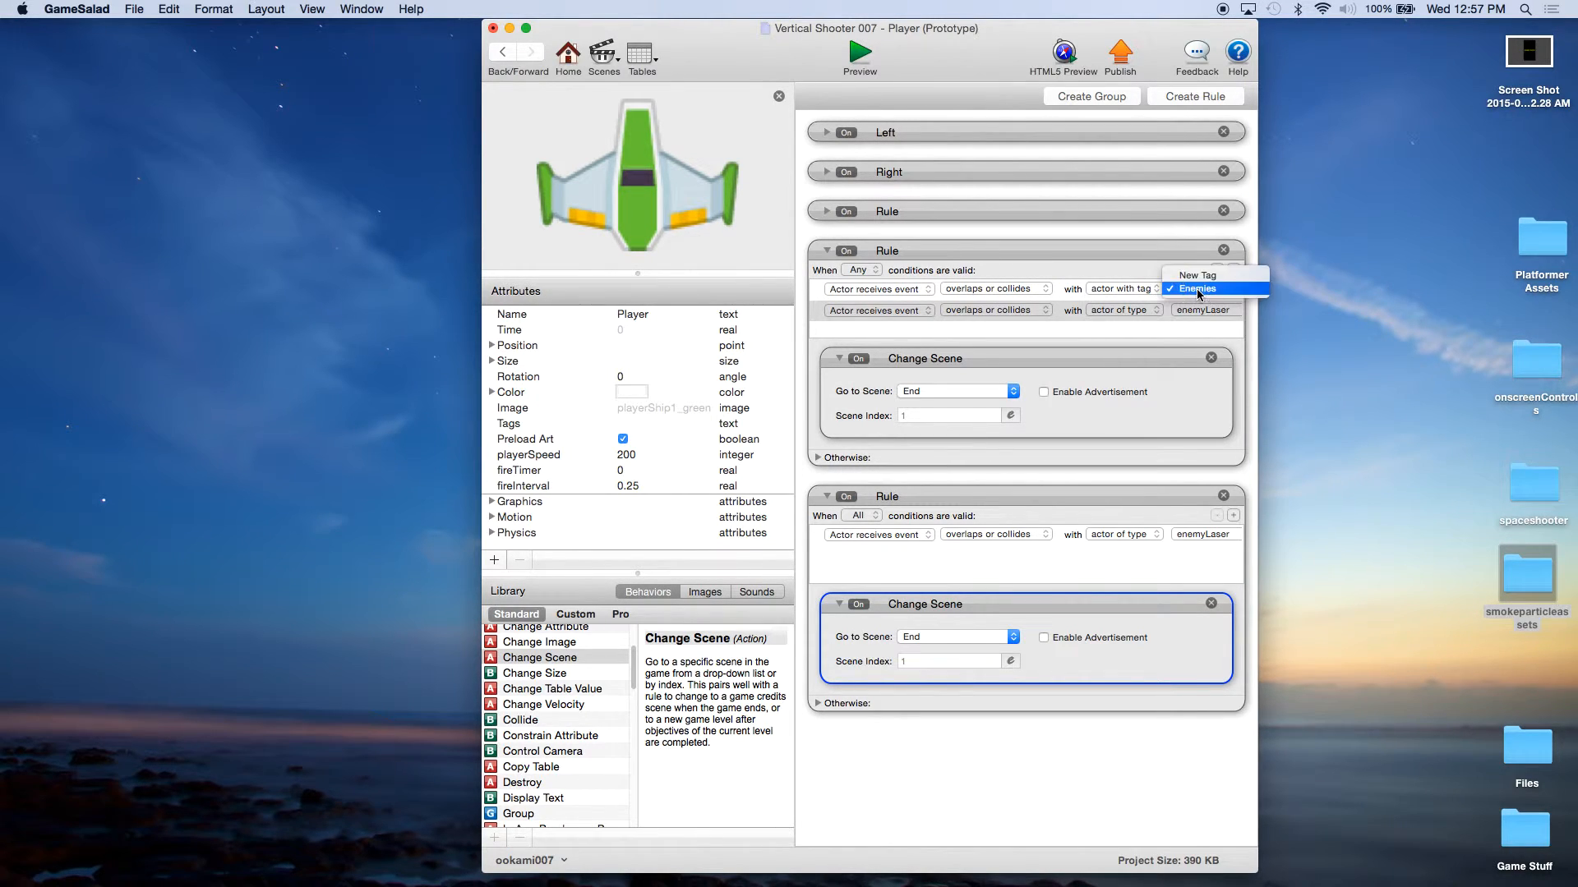
left_click(1194, 293)
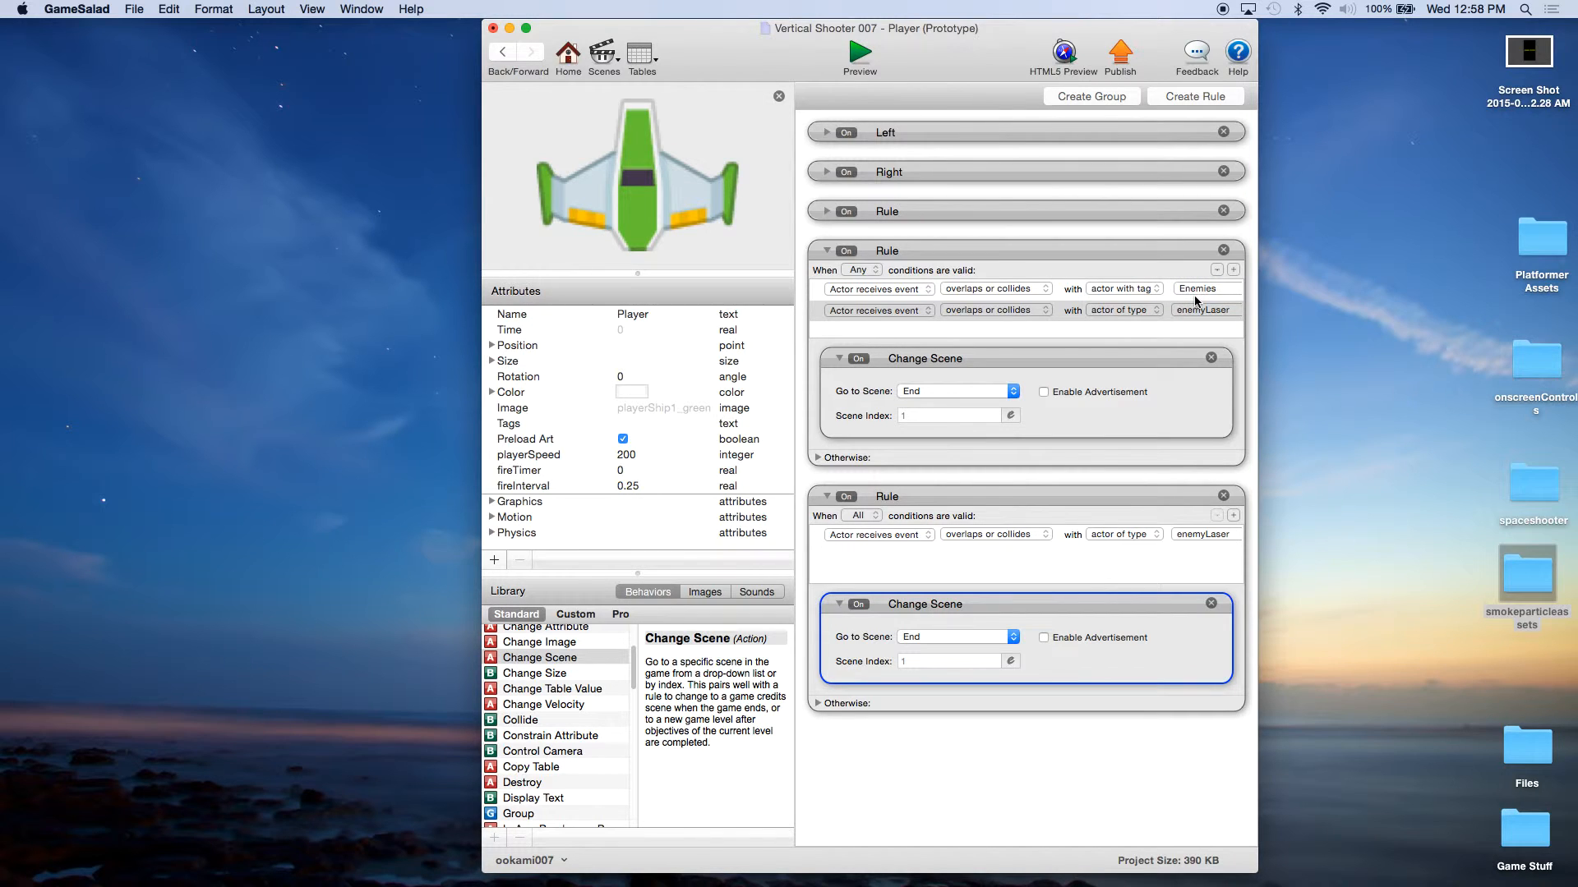
Step: Delete the Change Scene behavior from the combined collision rule and remove the separate enemyLaser rule
left_click(1211, 358)
left_click(1224, 466)
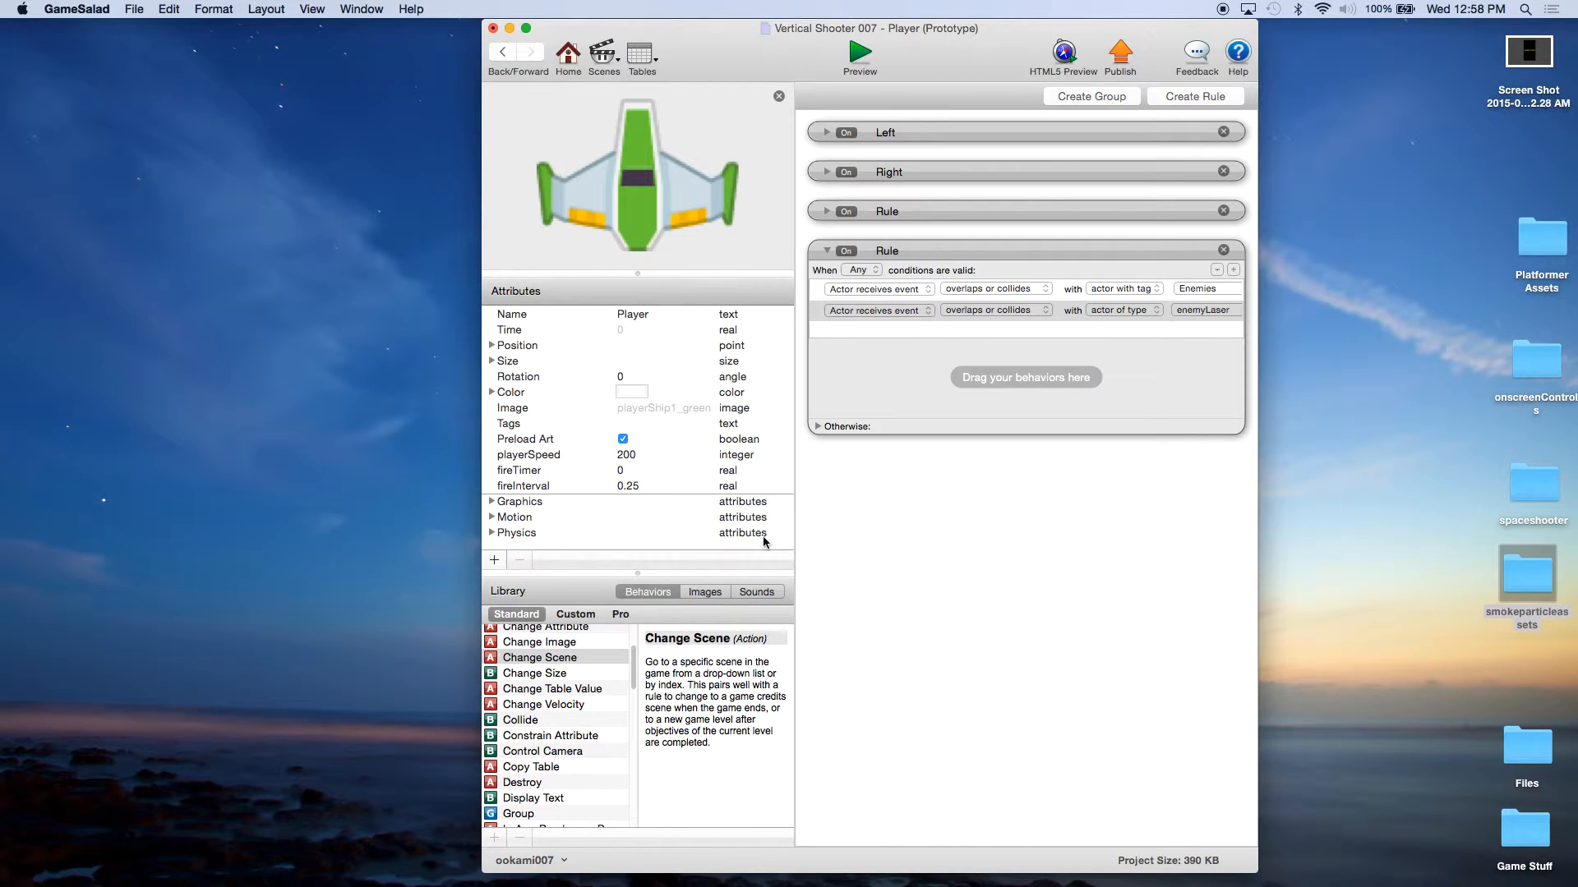
Step: Add a Change Attribute behavior to the combined collision rule, targeting the attribute game.Lives
left_click_drag(572, 631, 953, 380)
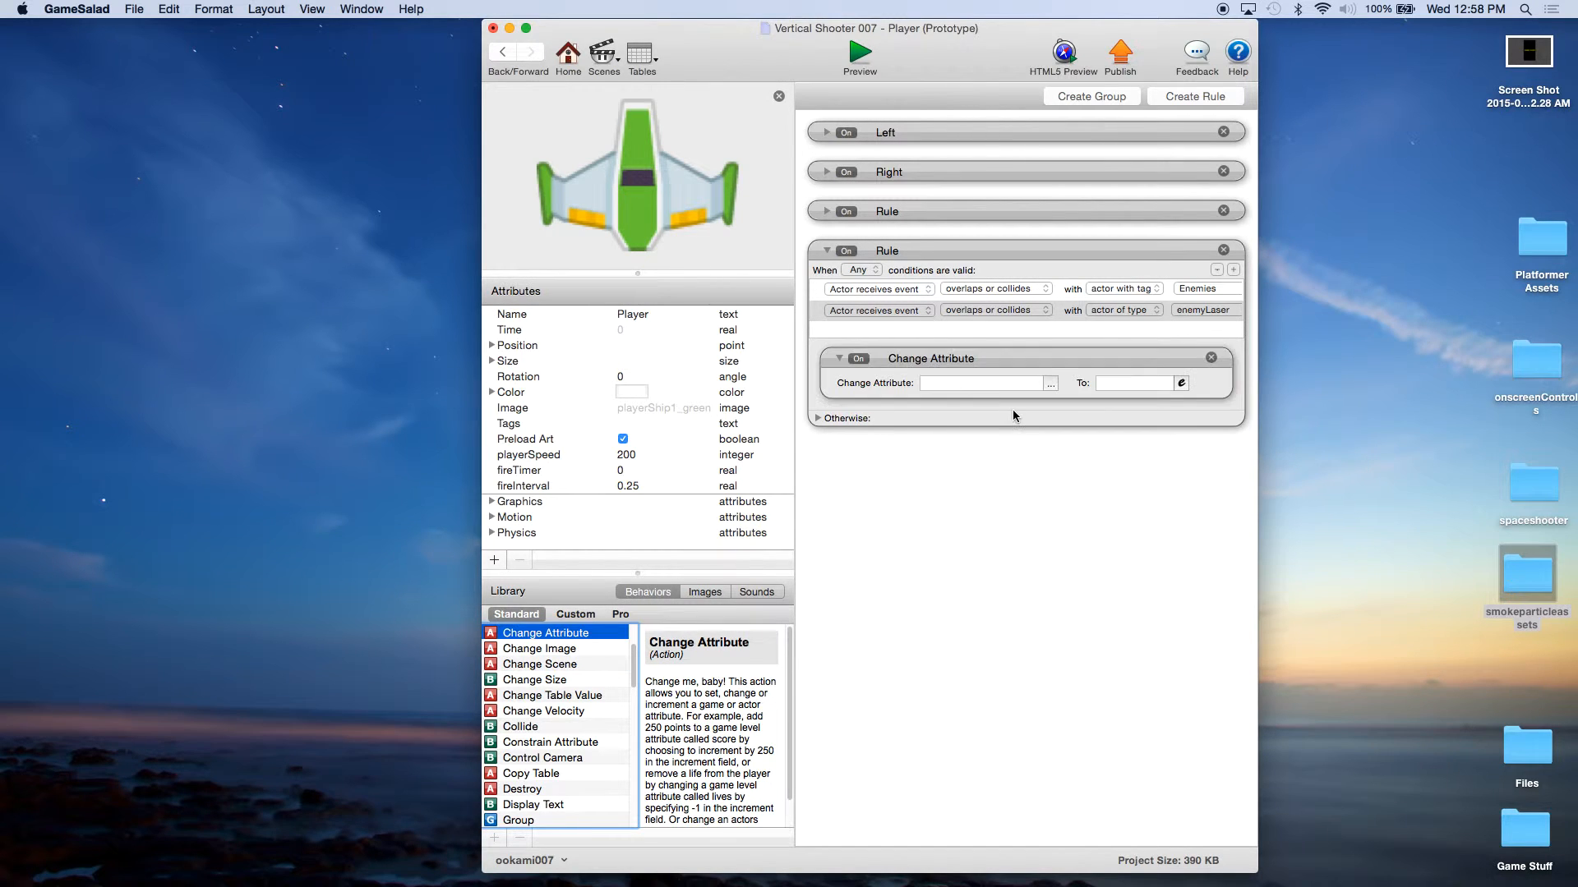
left_click(1051, 383)
left_click(1068, 400)
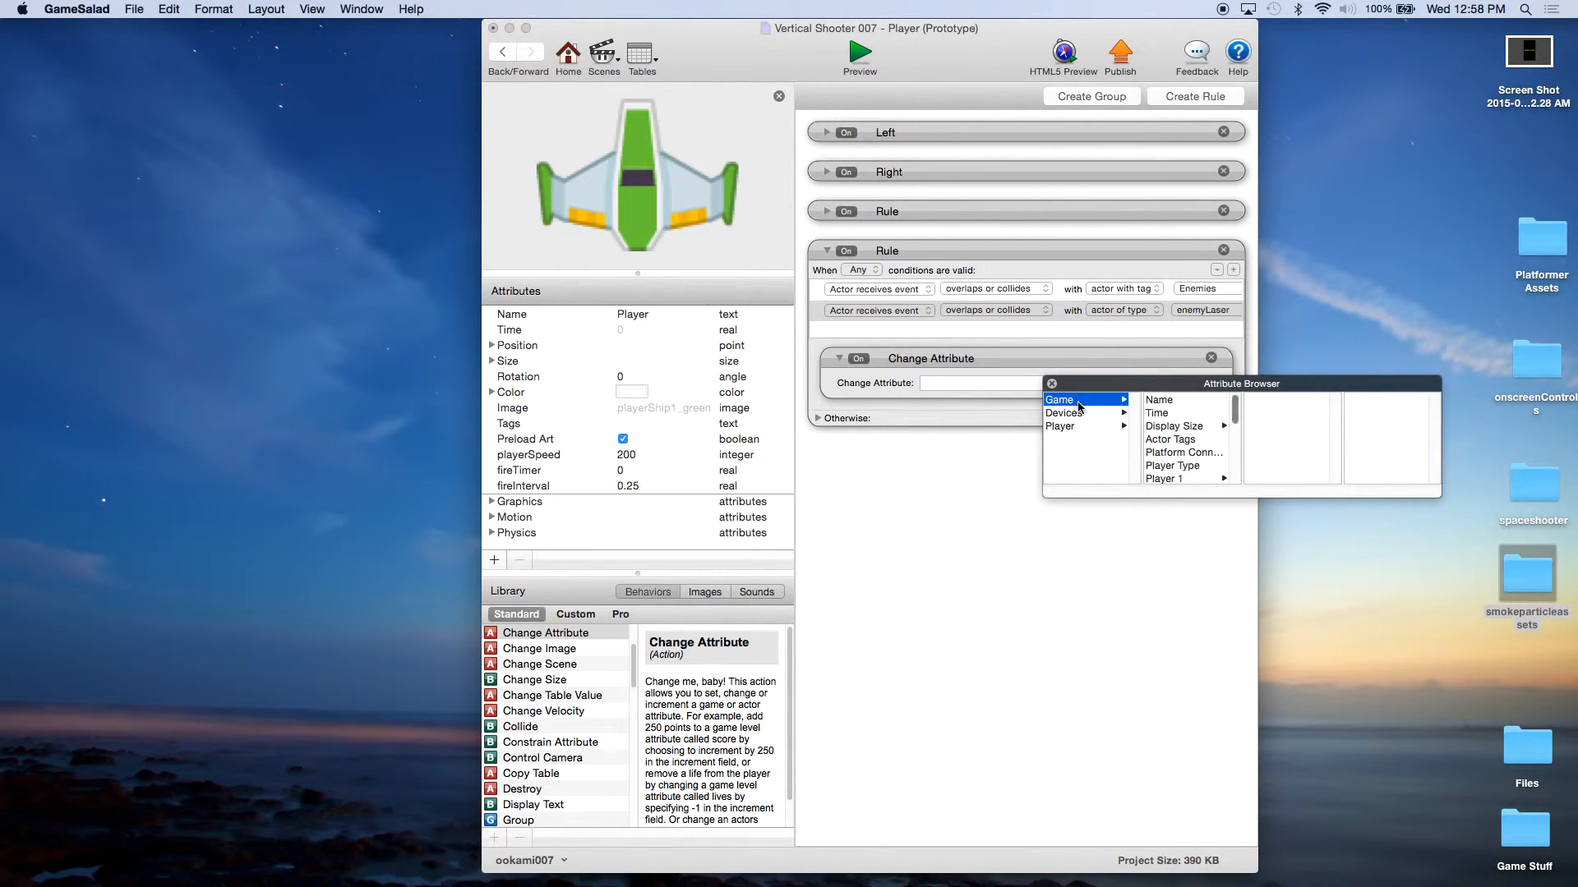
scroll(1183, 460, "down", 5)
left_click(1181, 478)
left_click(1181, 478)
Step: Set the Change Attribute's new value to the expression game.Lives-1
left_click(1183, 384)
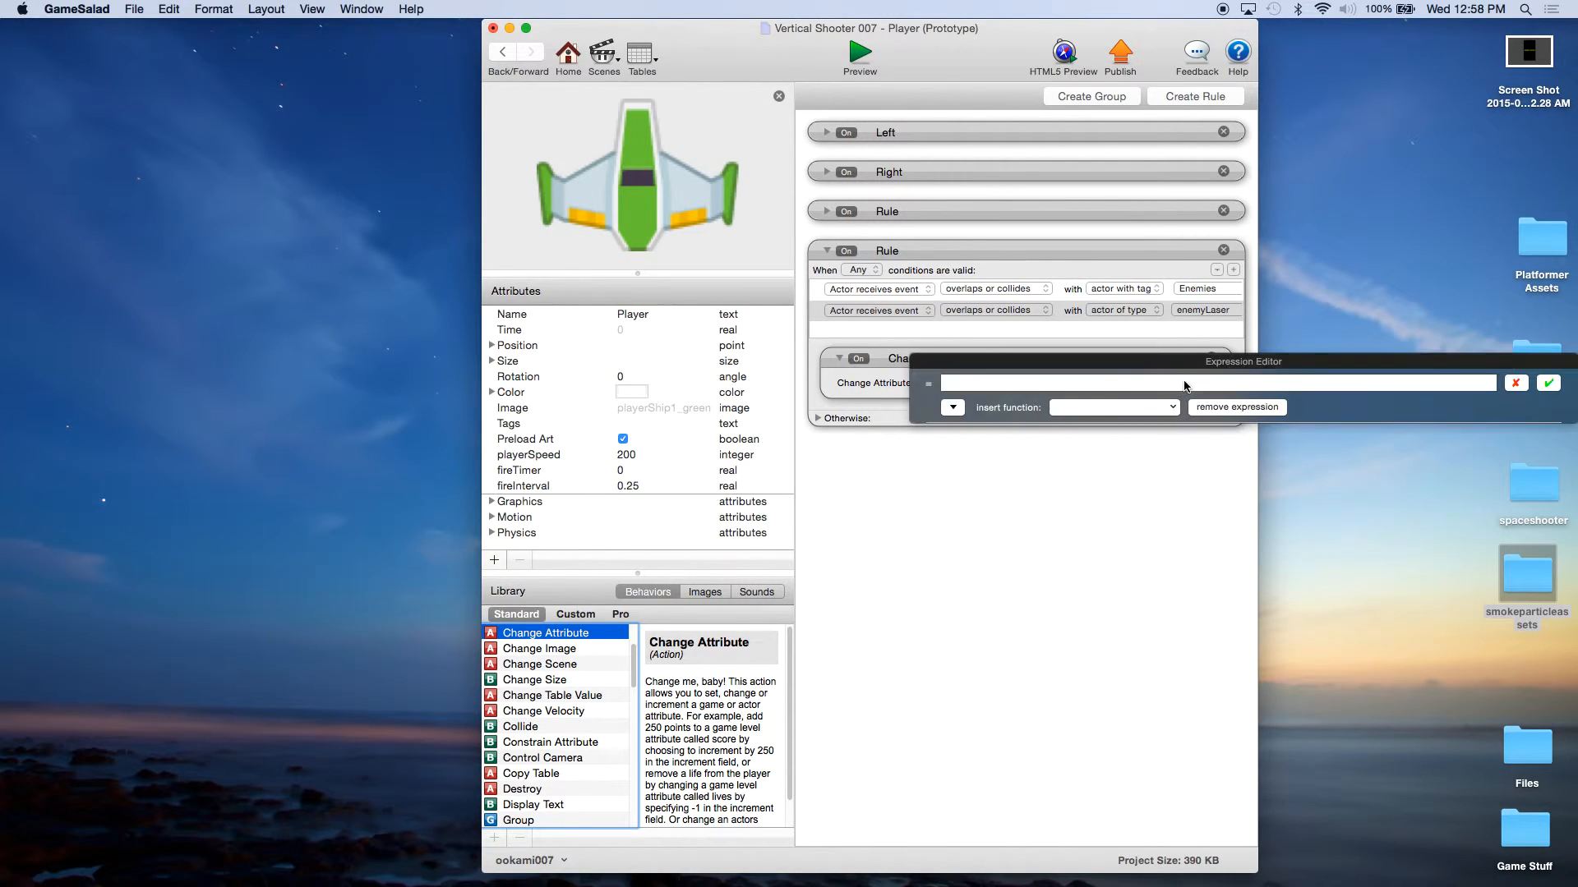
left_click(951, 406)
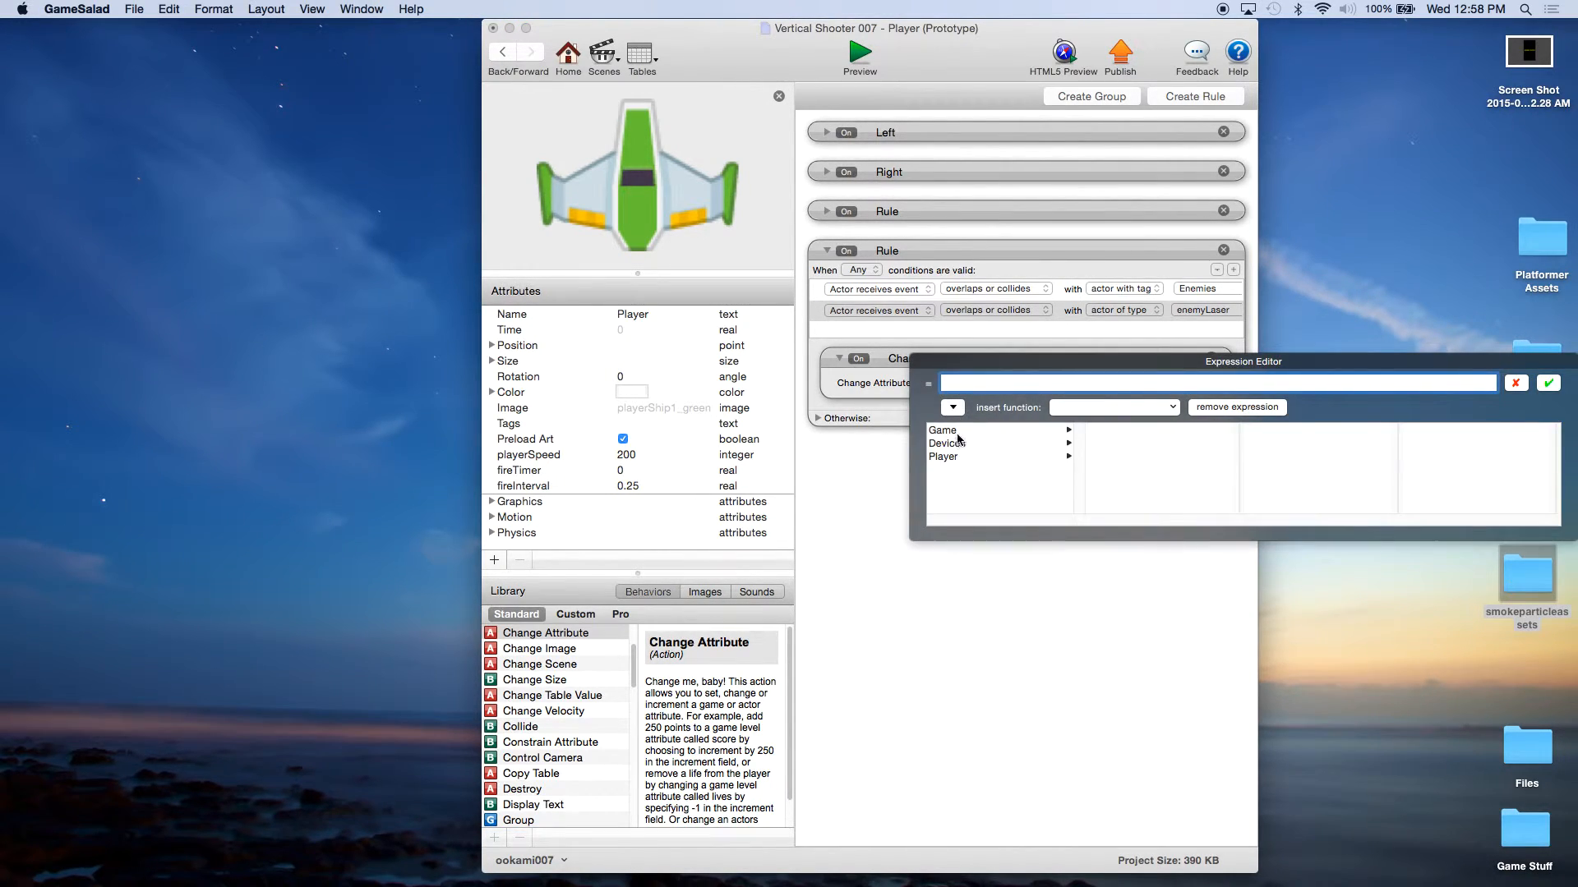
left_click(953, 431)
left_click_drag(1230, 443, 1239, 514)
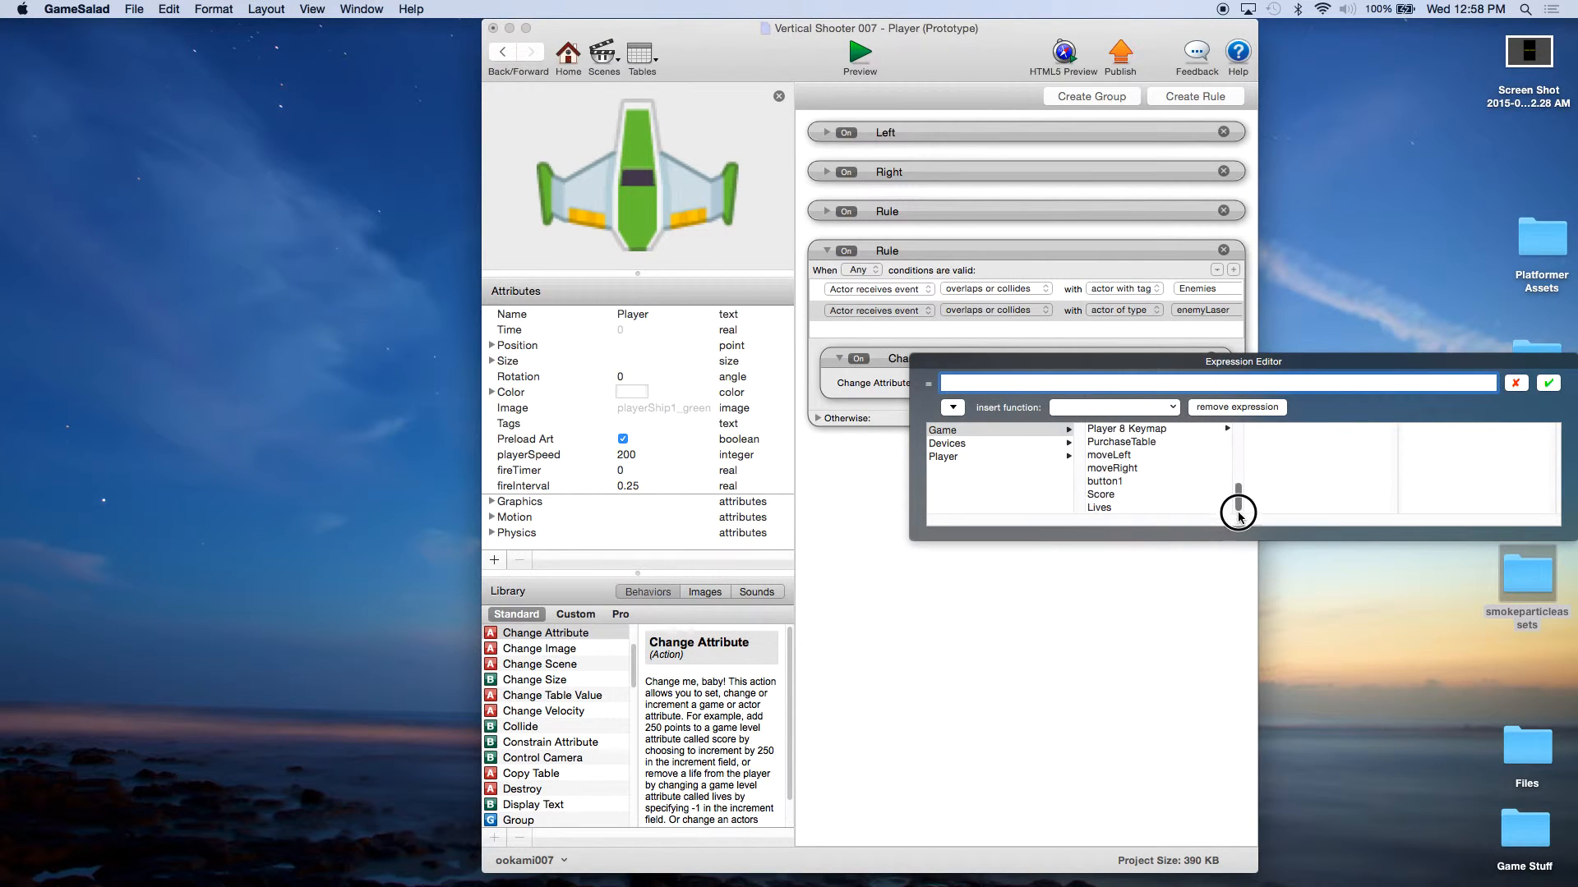
left_click(1086, 506)
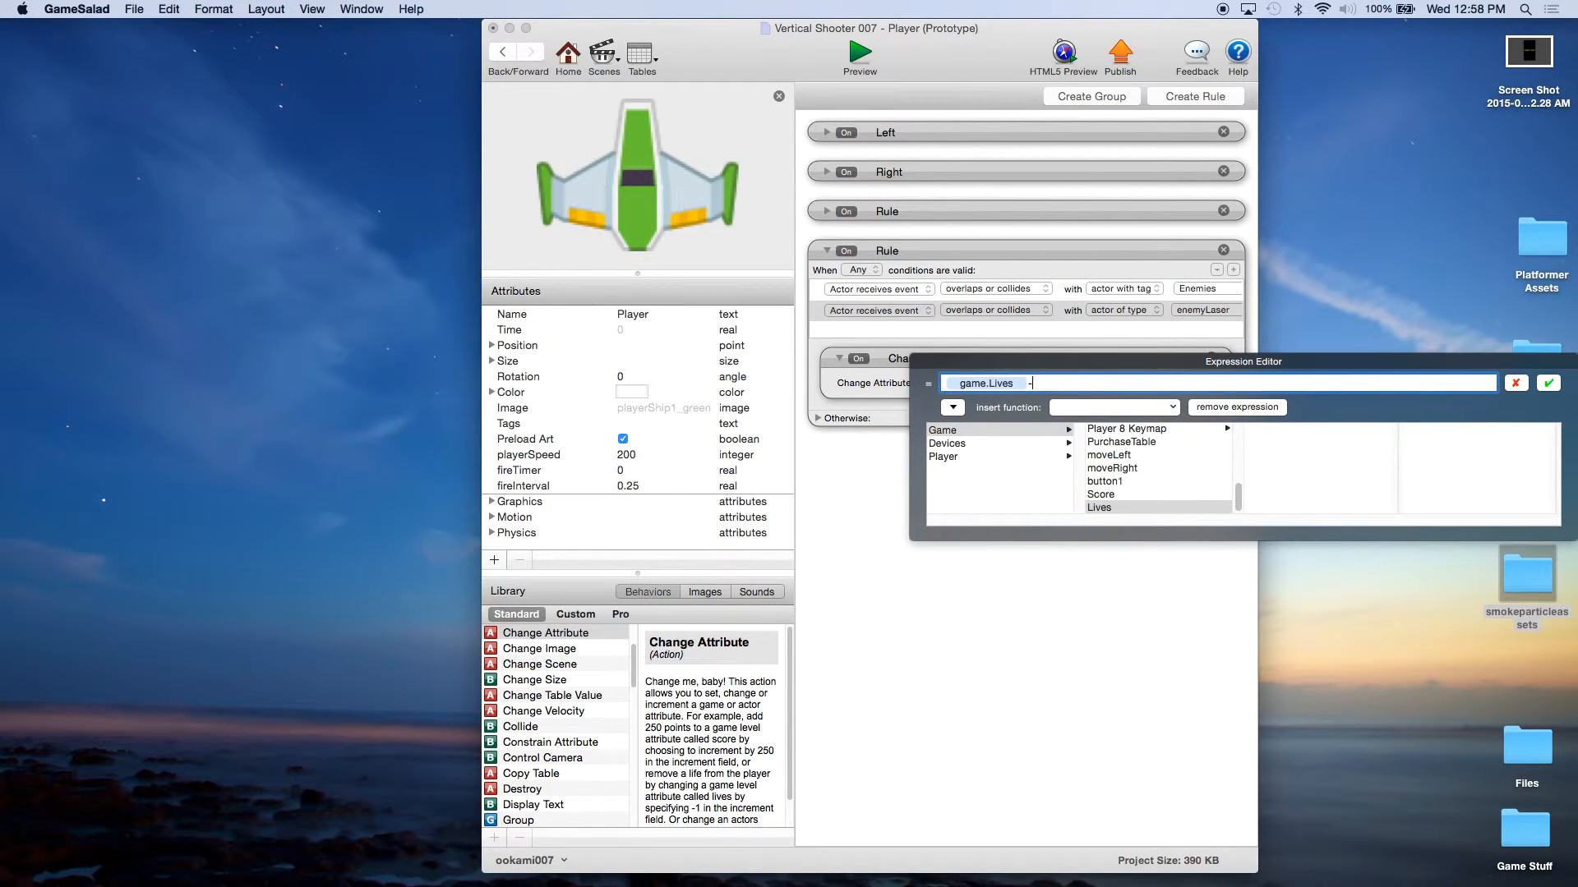
type("-1")
left_click(1548, 382)
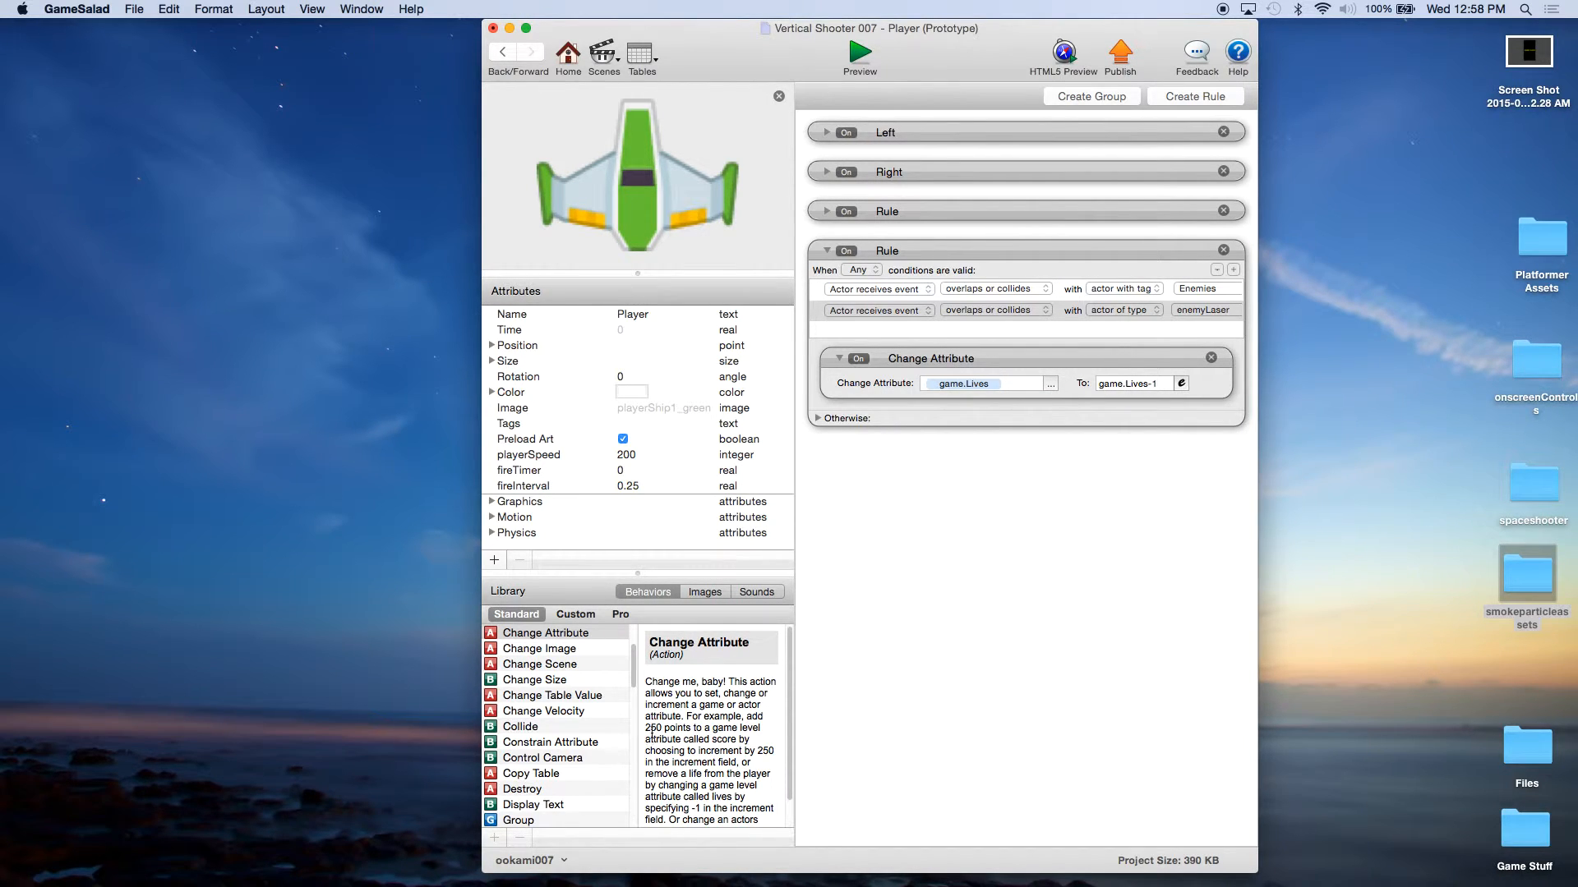
Step: Add a Spawn Actor behavior below the Change Attribute and have it spawn the playerExplosion actor
scroll(566, 729, "down", 10)
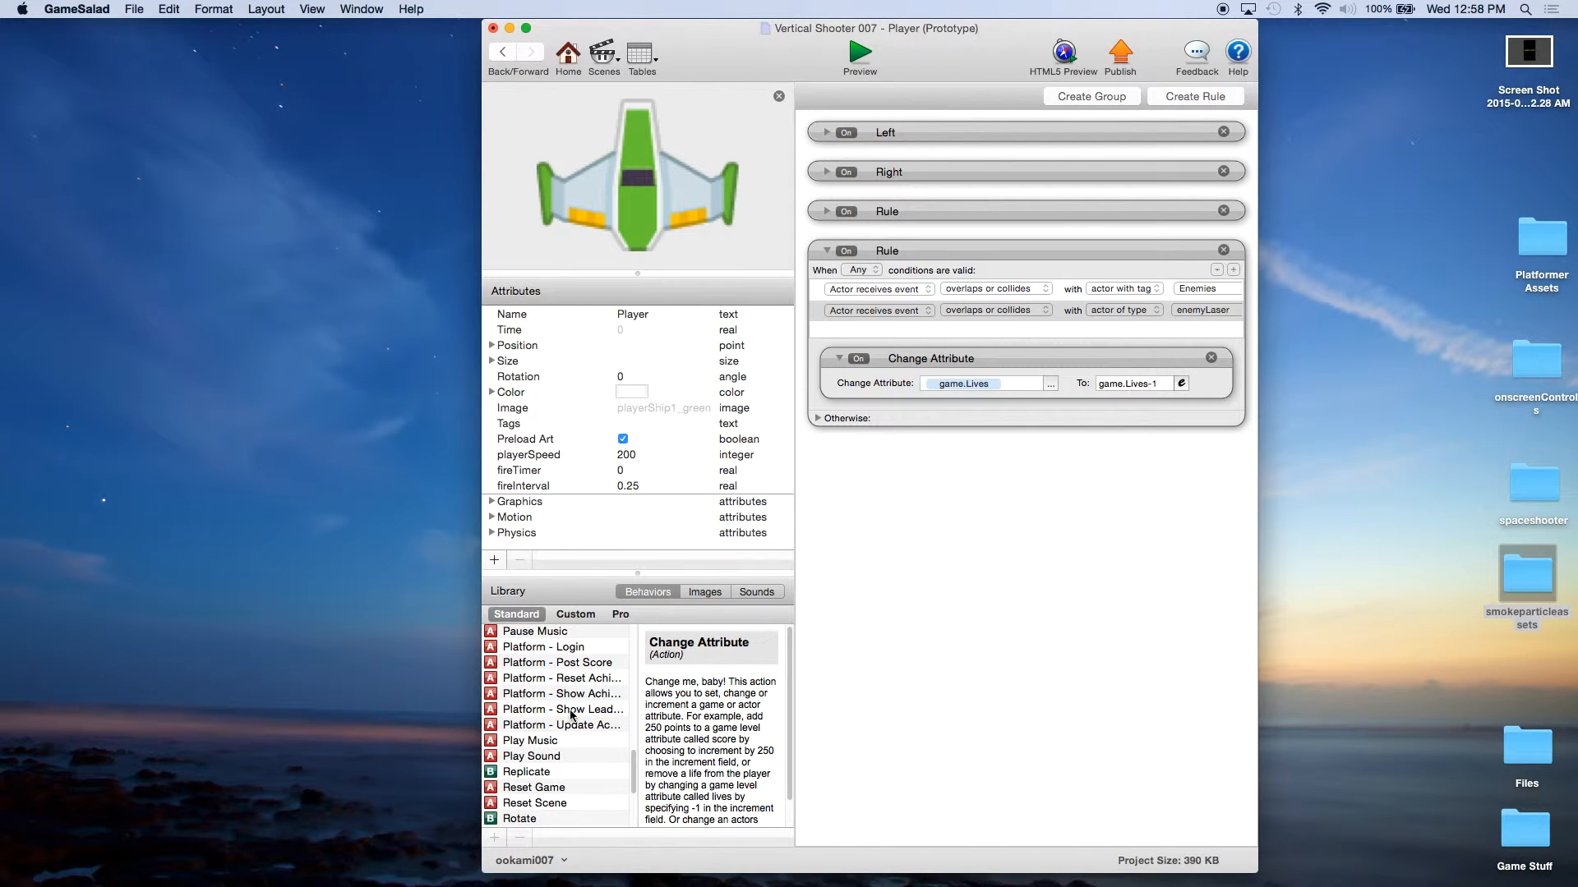
scroll(572, 715, "down", 3)
left_click_drag(546, 775, 955, 415)
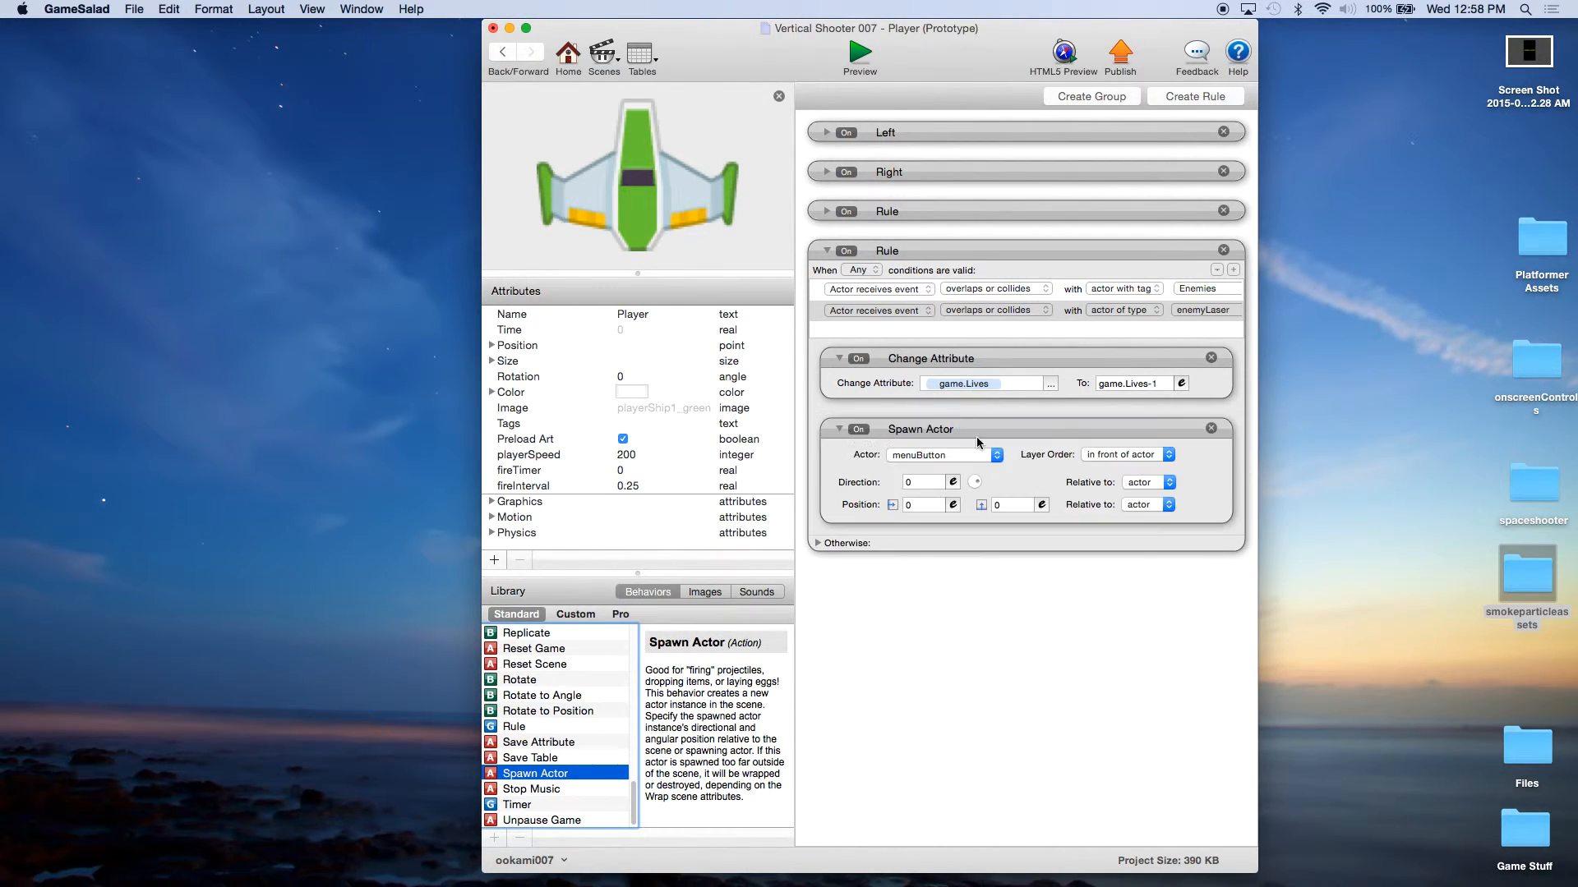
left_click(941, 456)
left_click(938, 608)
Step: Set the explosion's horizontal spawn position to the Player's self.Position.X
left_click(953, 504)
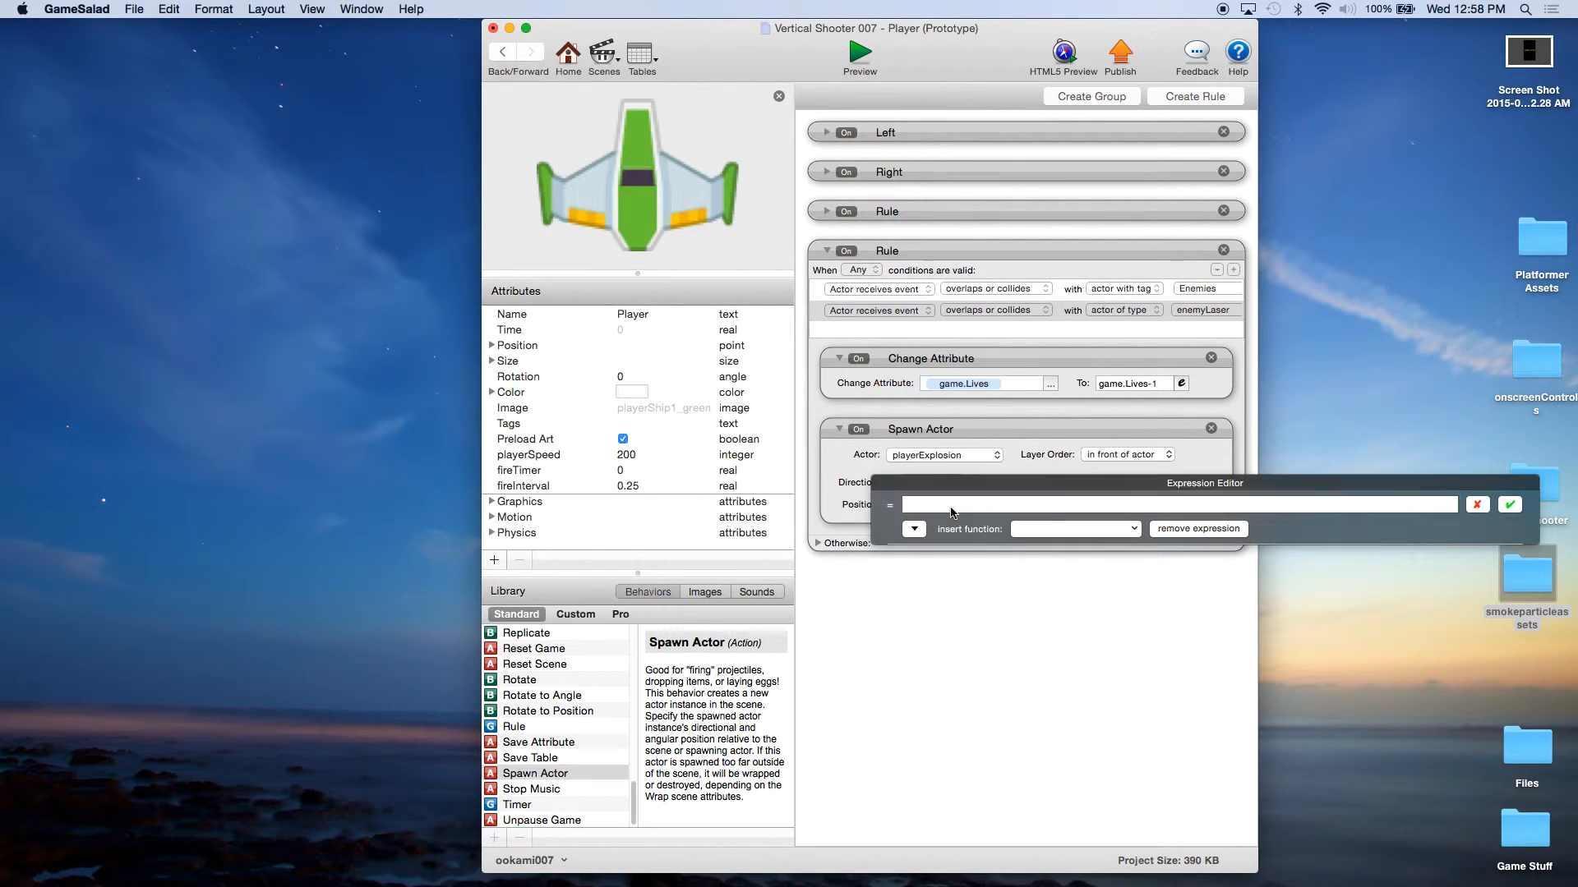
left_click(914, 530)
left_click(924, 578)
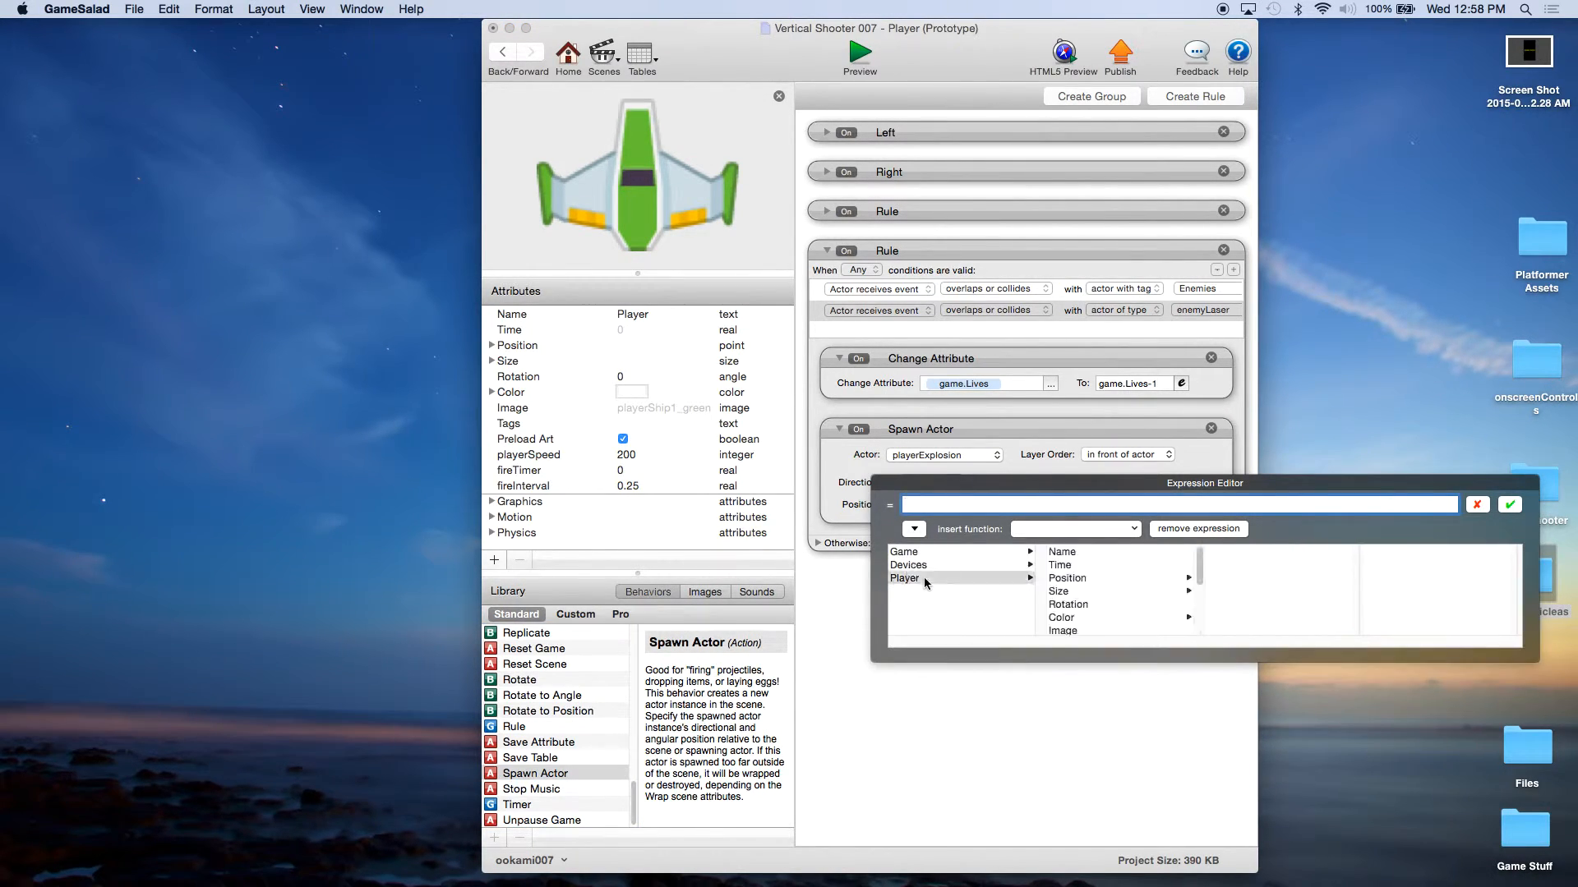
left_click(1077, 580)
left_click(1211, 552)
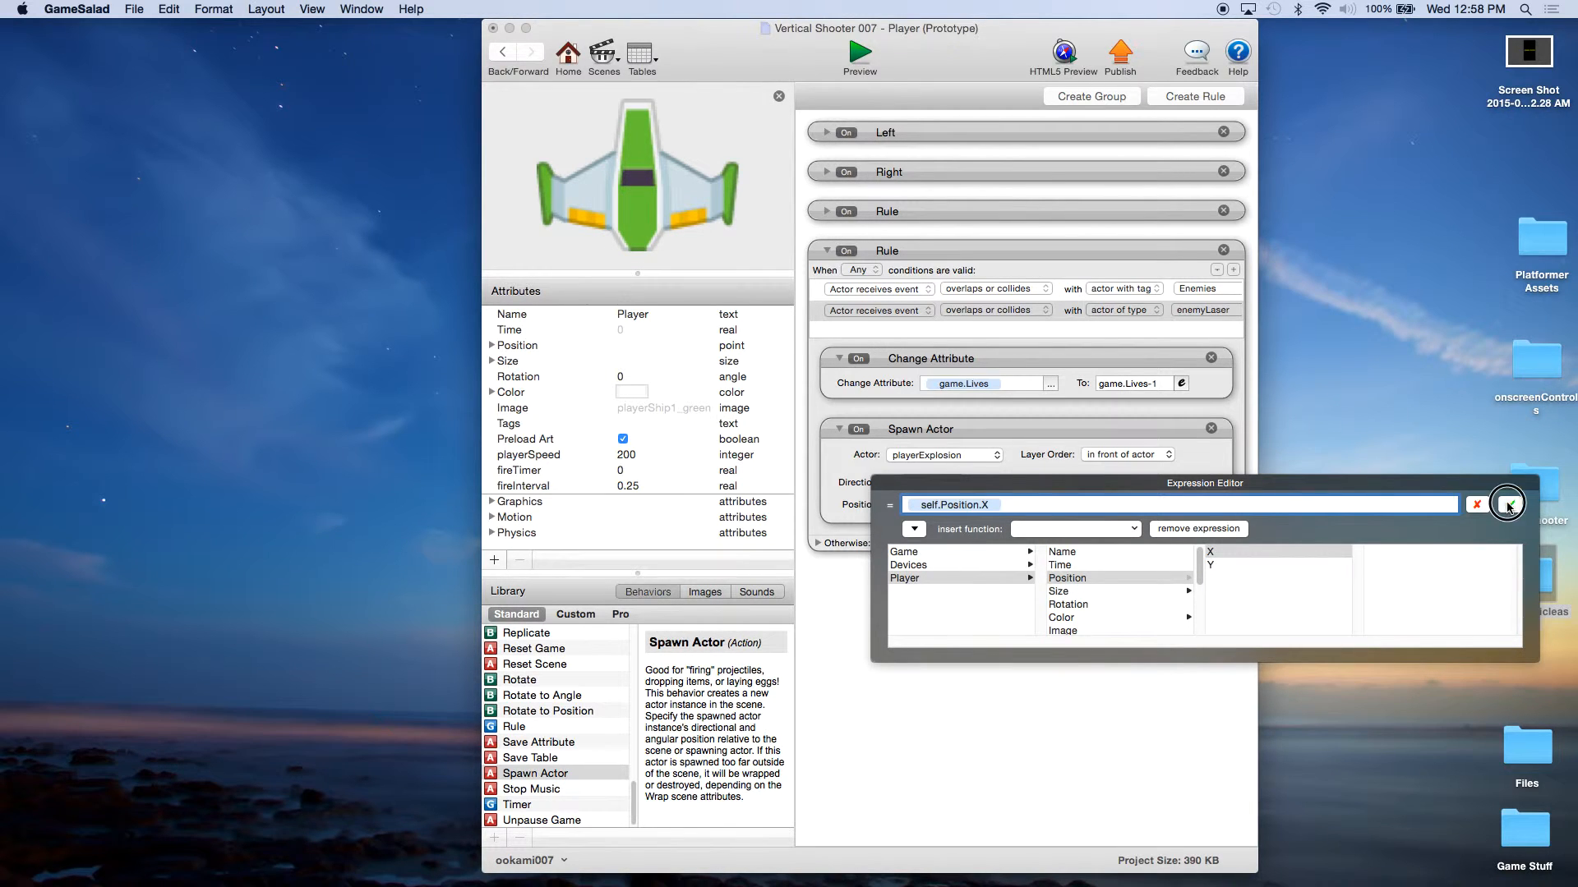
left_click(1508, 504)
Step: Set the explosion's vertical spawn position to self.Position.Y, with the position relative to the scene
left_click(1041, 504)
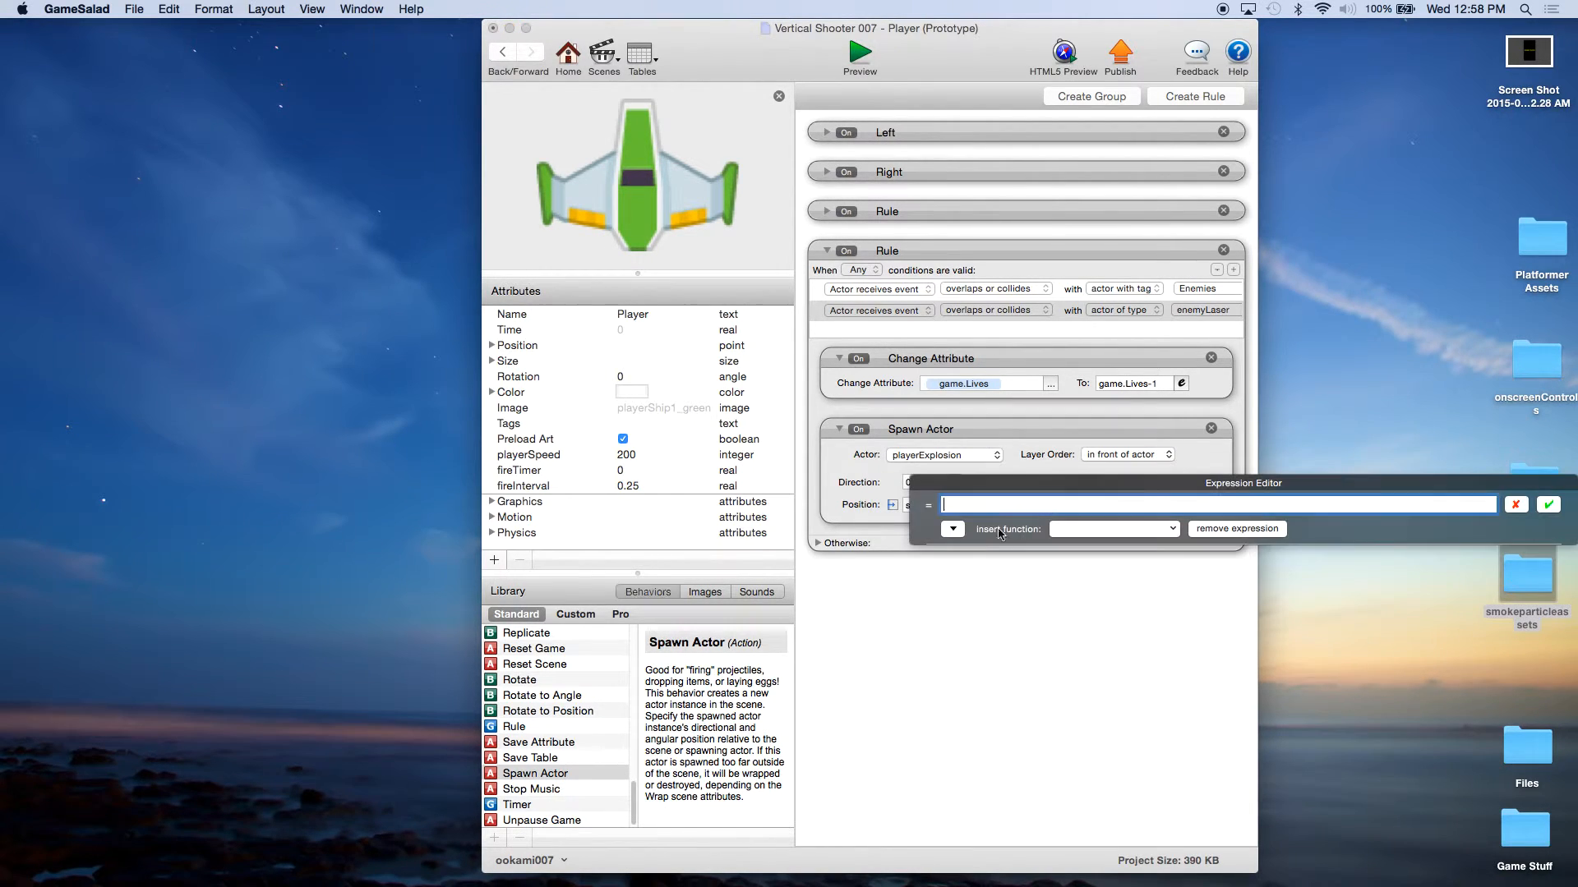
left_click(952, 531)
left_click(953, 580)
left_click(1117, 580)
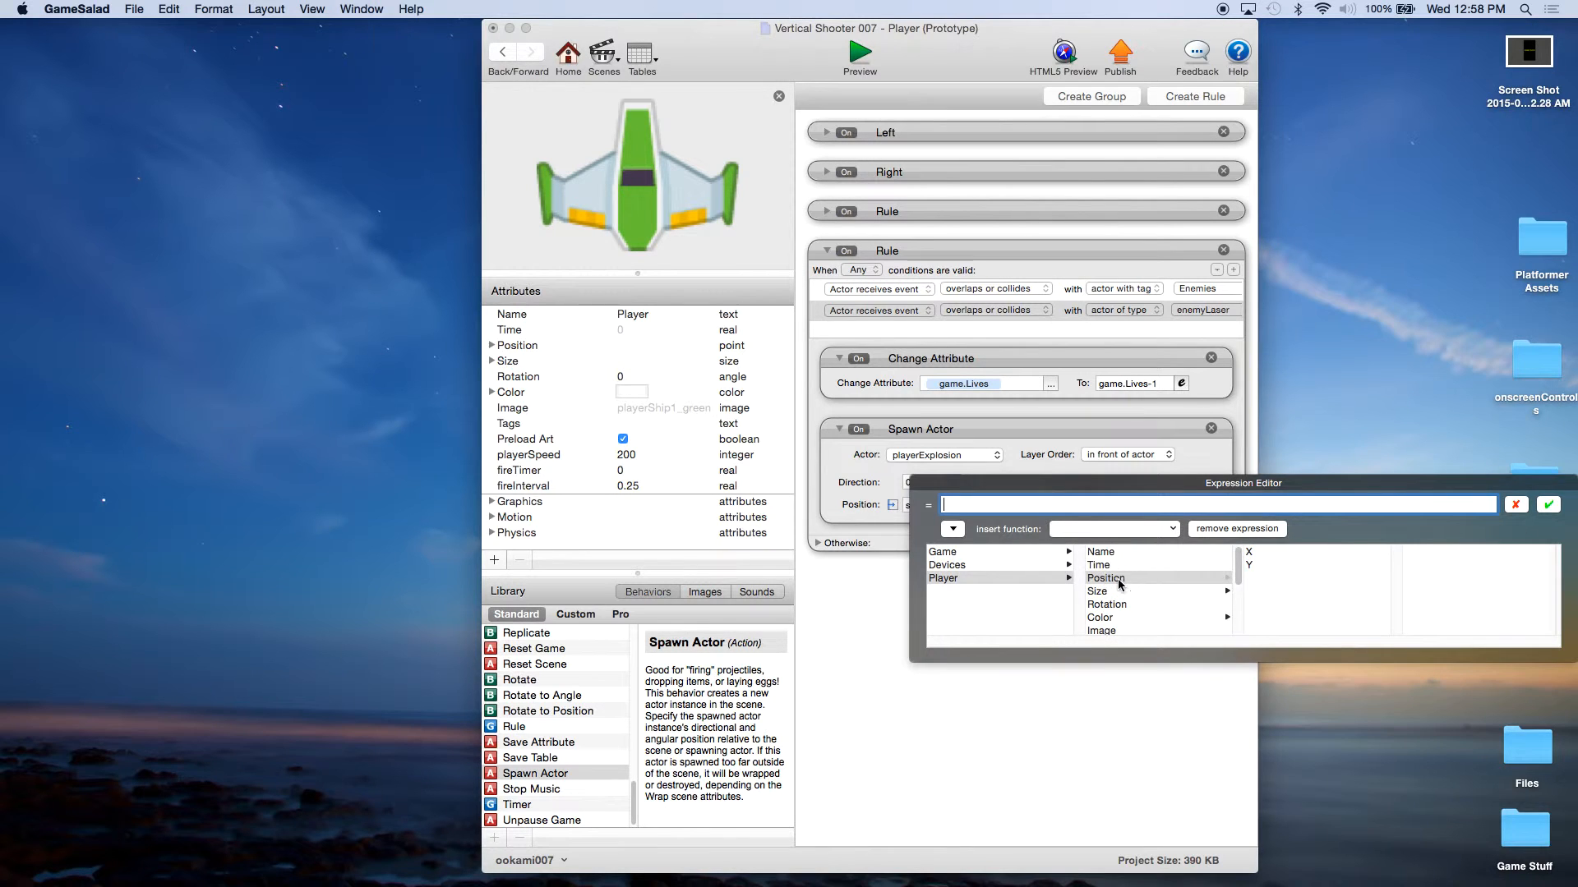
left_click(1249, 566)
left_click(1548, 504)
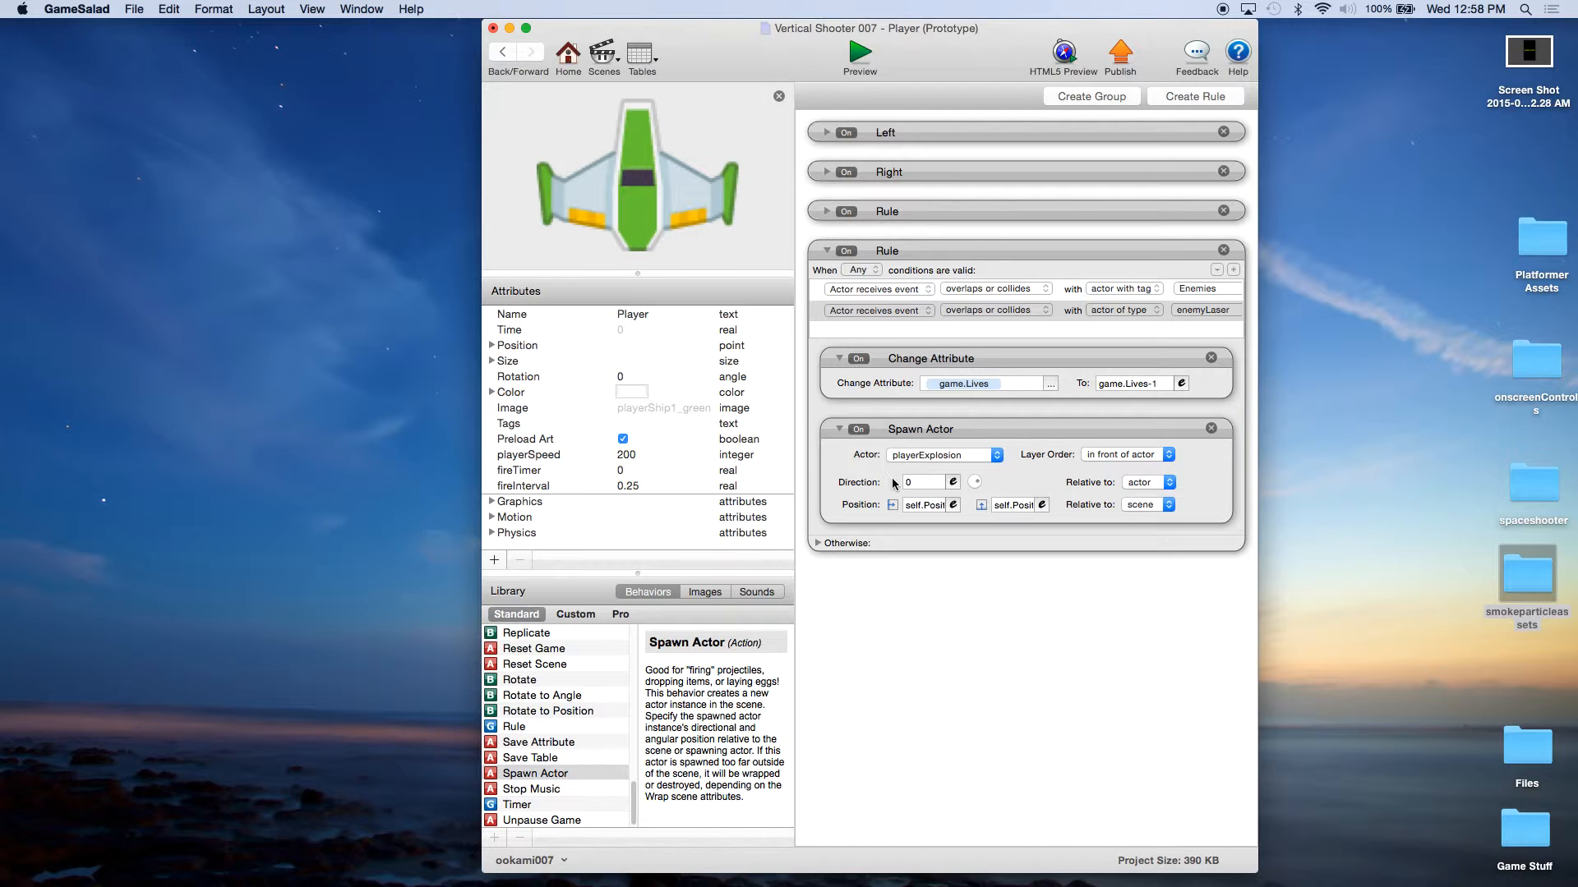
Step: Set the Spawn Actor's layer order to in back of actor and add a Destroy behavior below it in the rule
left_click(1106, 457)
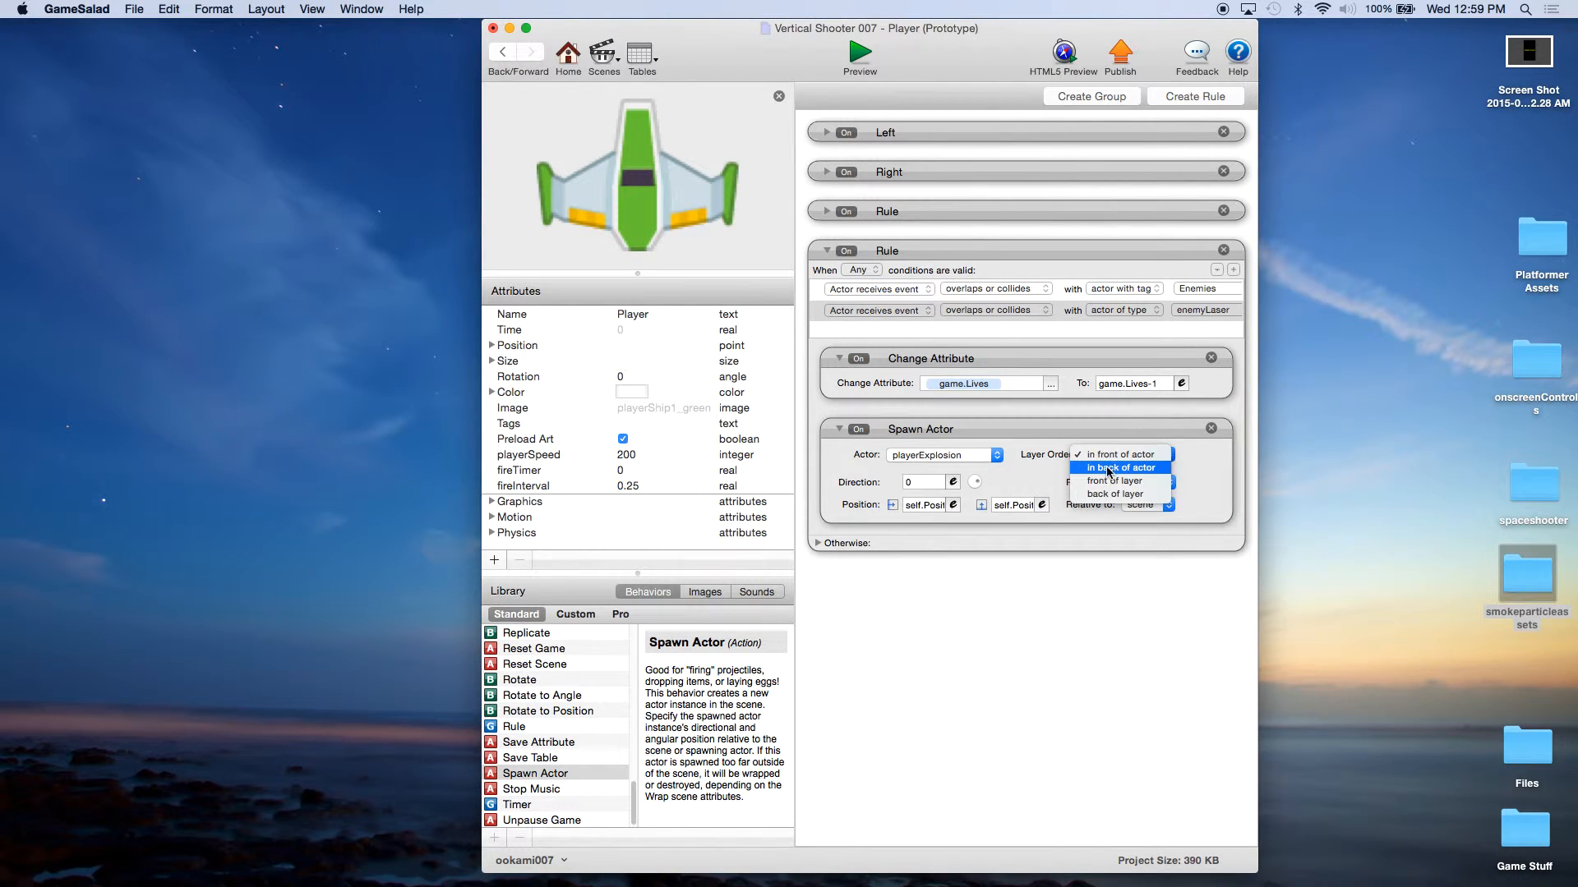
left_click(1117, 469)
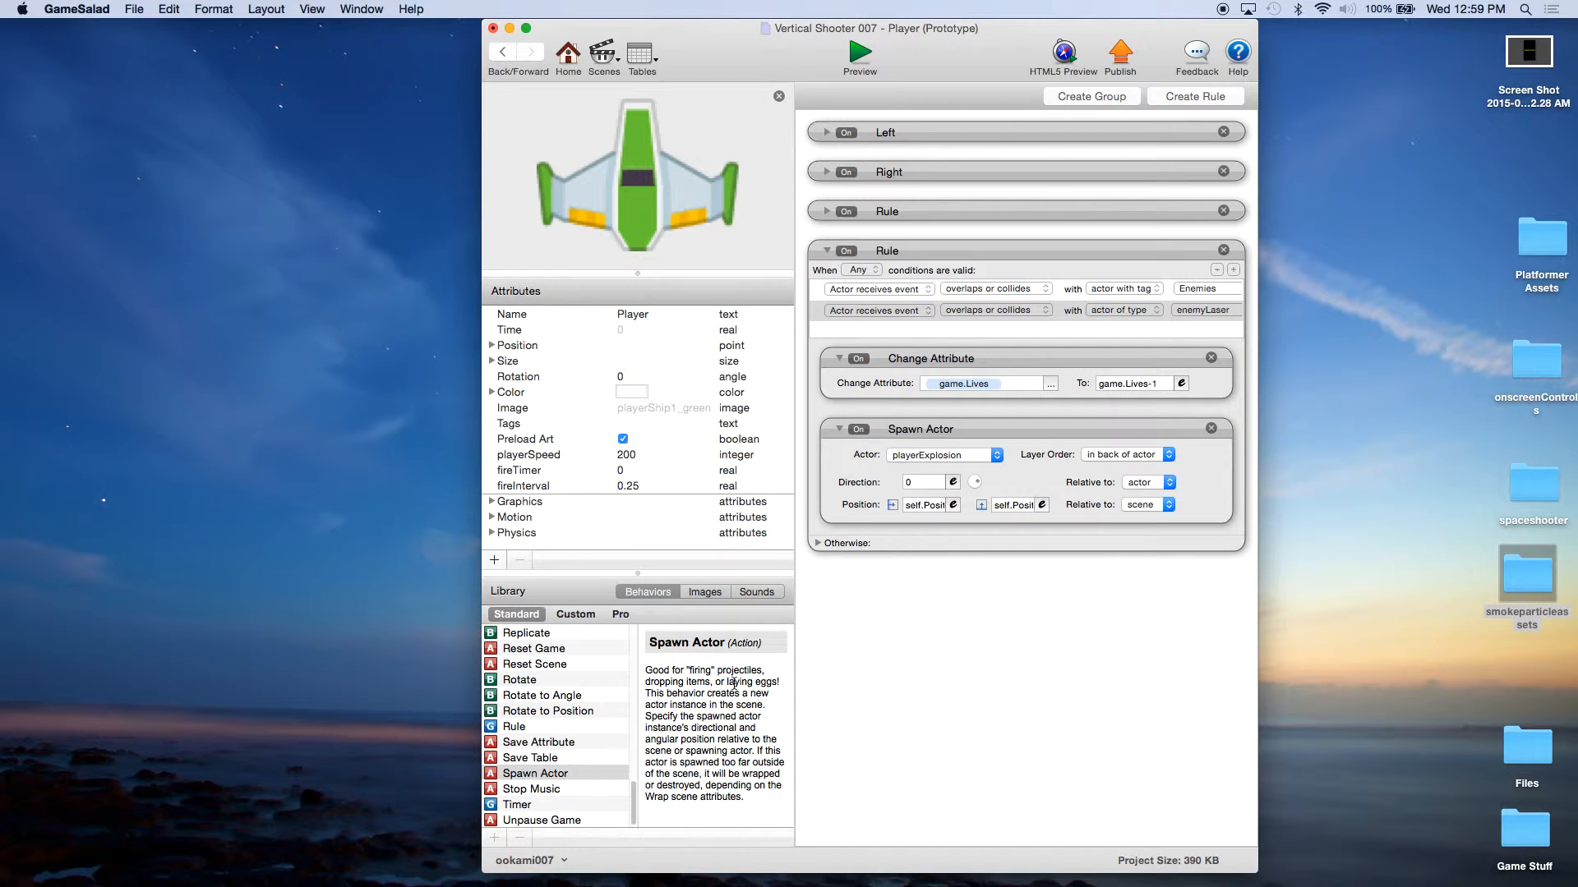
scroll(556, 791, "up", 10)
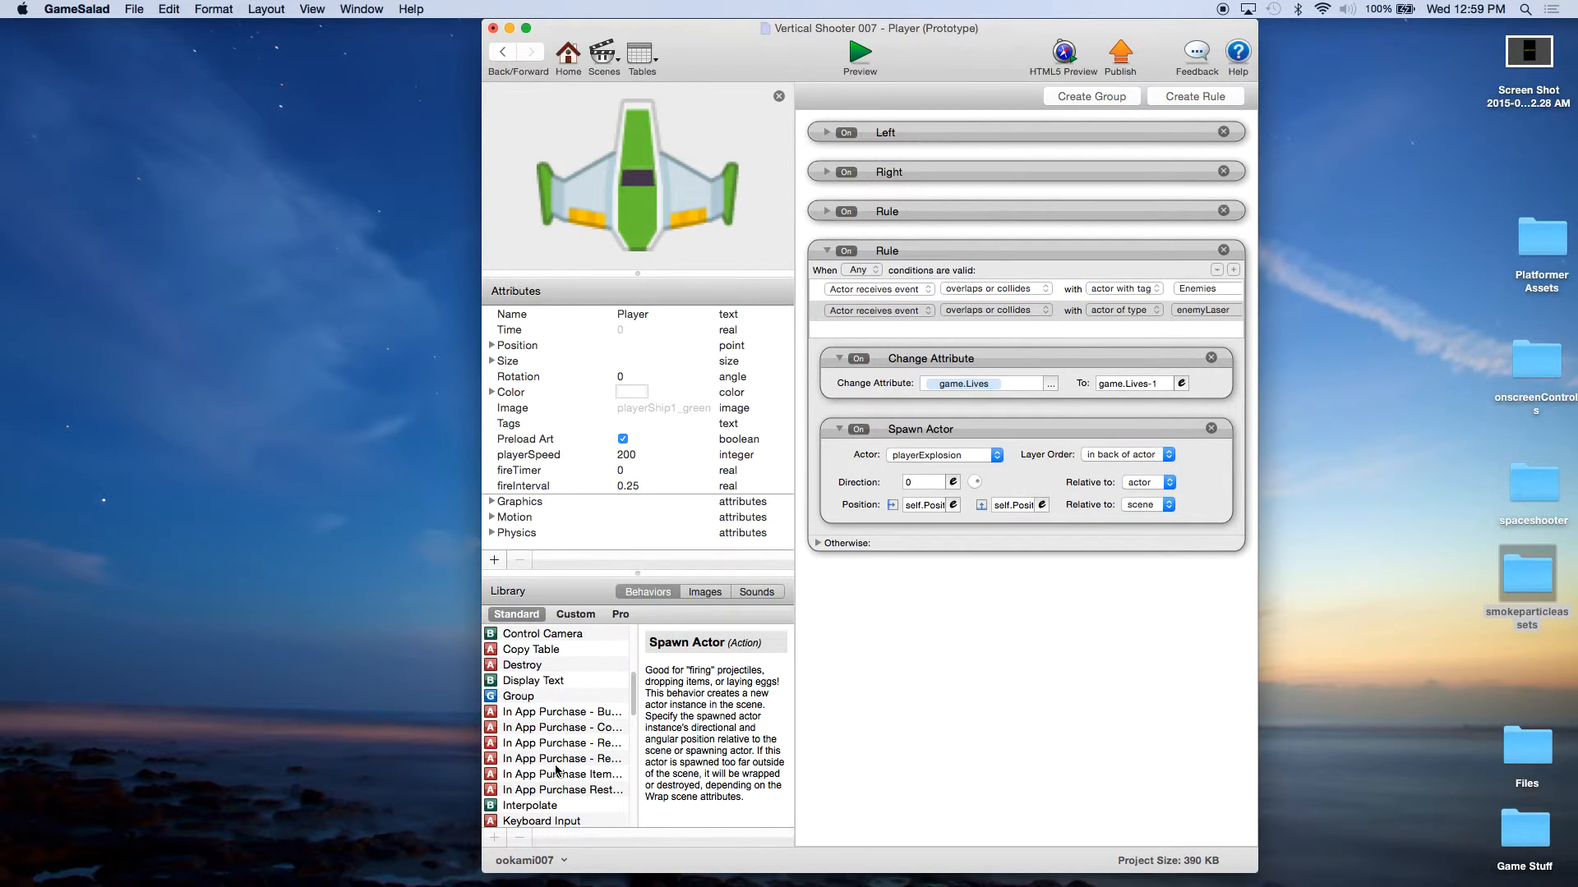
left_click(519, 667)
left_click_drag(519, 667, 896, 542)
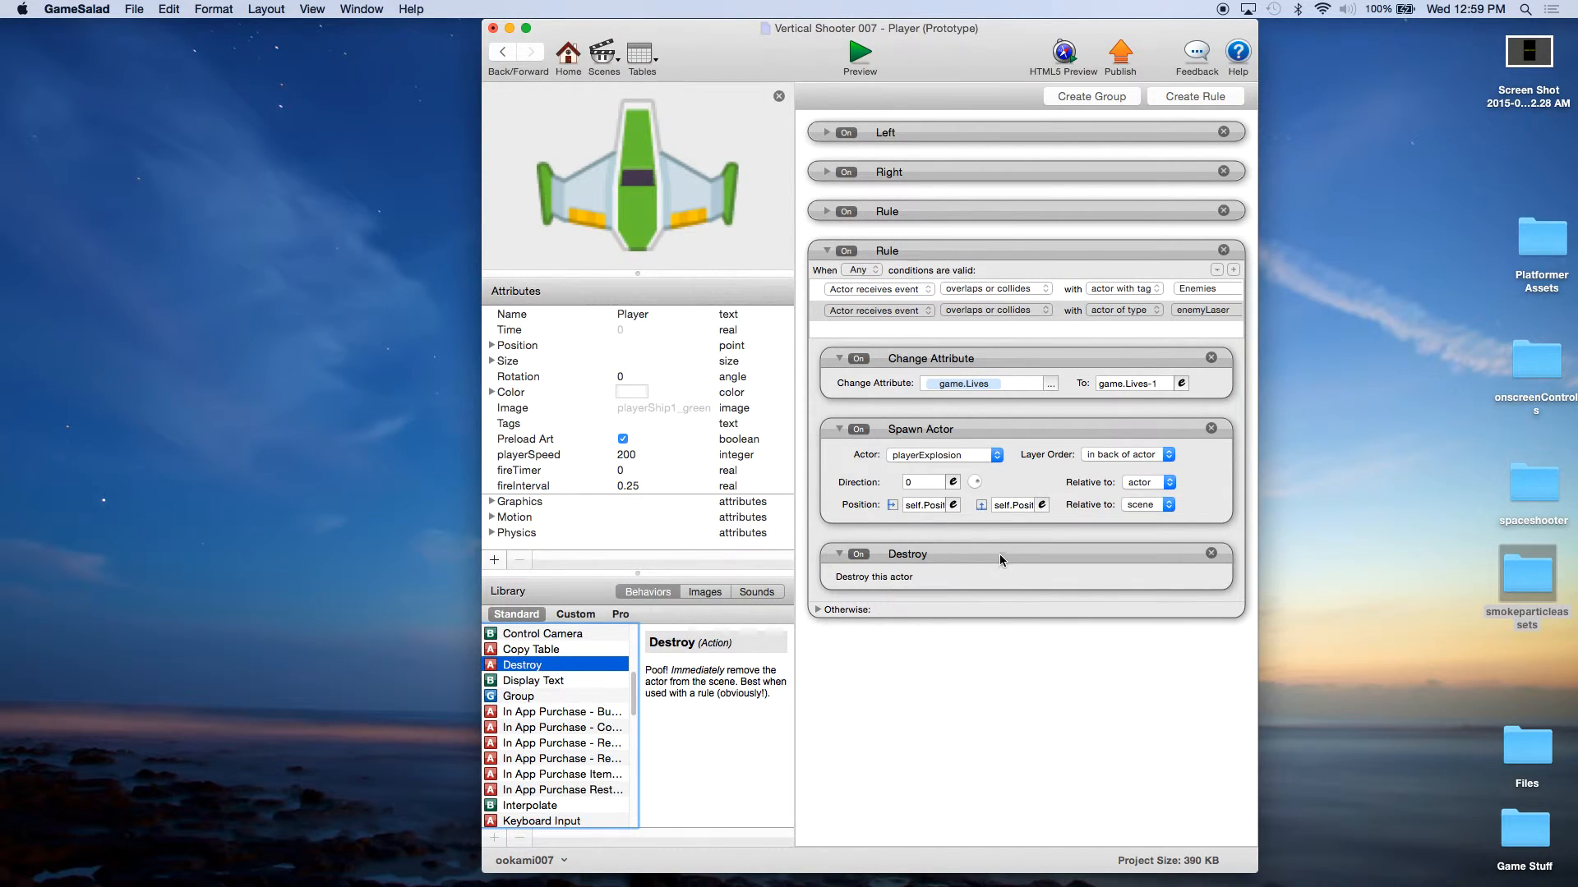
left_click(999, 554)
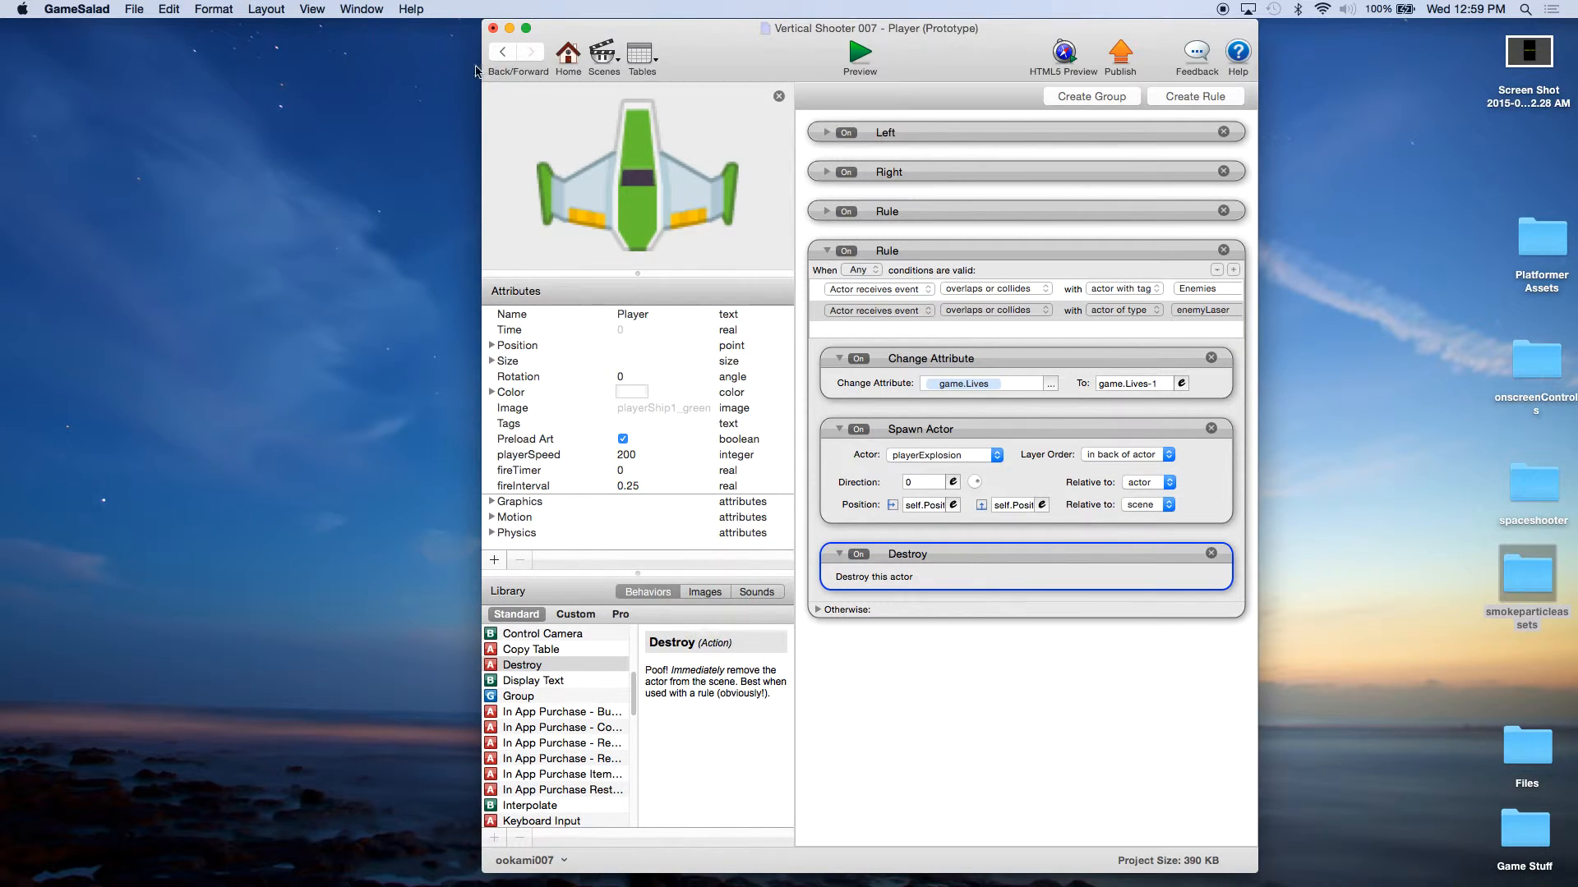
Step: Save the project and return to the project's home view
left_click(134, 9)
left_click(152, 103)
left_click(571, 59)
Step: Preview the game, moving the ship left and right to test losing lives, and return to the actor overview
left_click(859, 54)
left_click(872, 261)
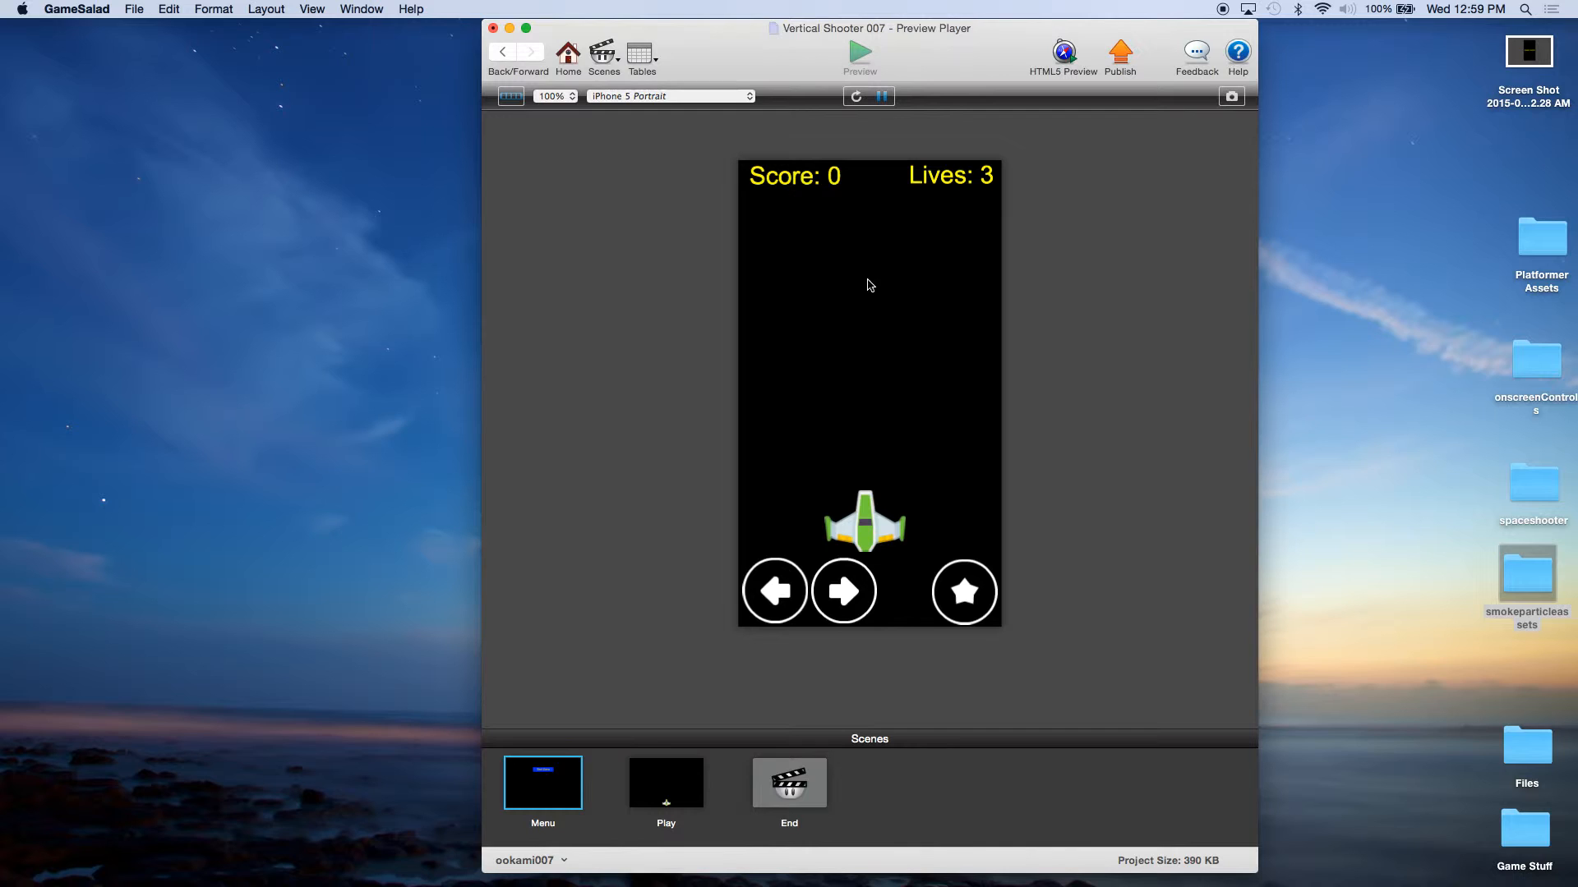
key("Left")
key("Right")
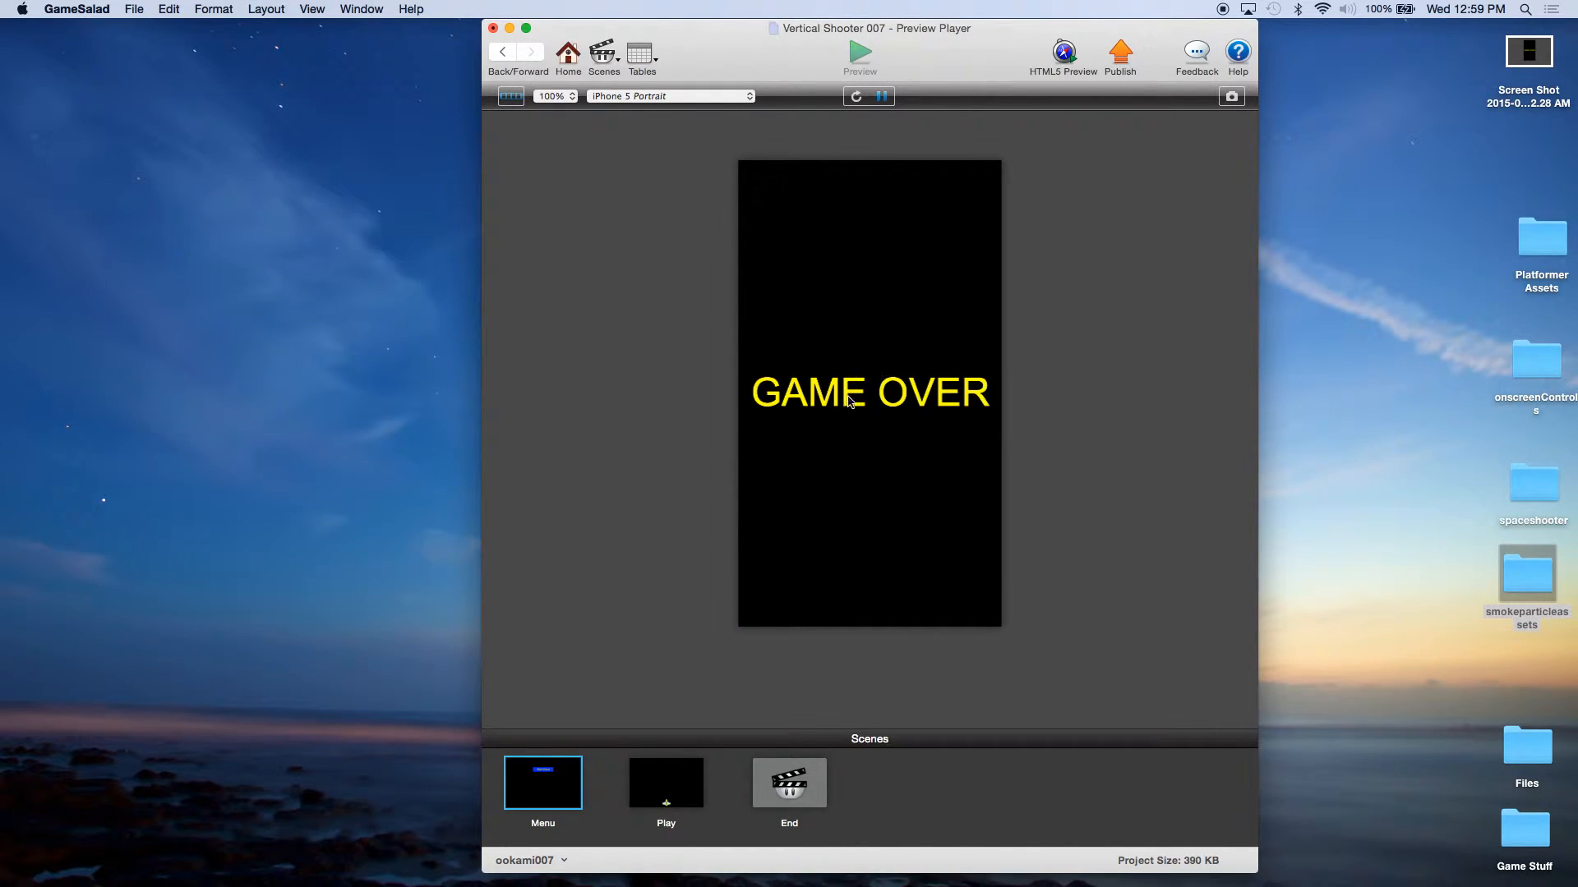
left_click(567, 56)
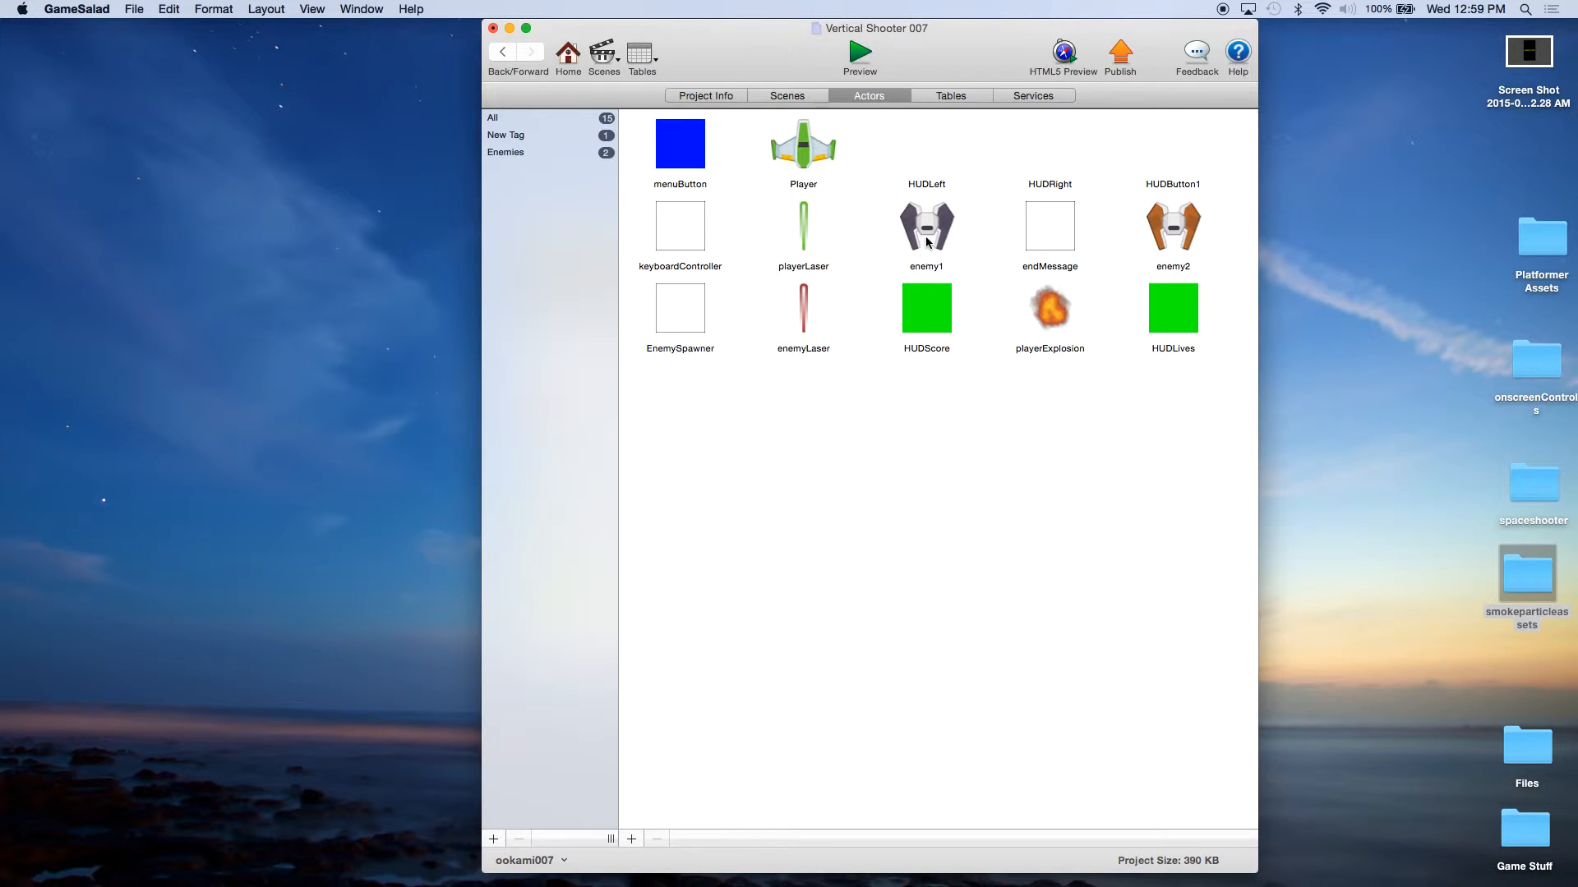
Step: Duplicate the playerExplosion actor and rename the copy enemyExplosion
left_click(1063, 320)
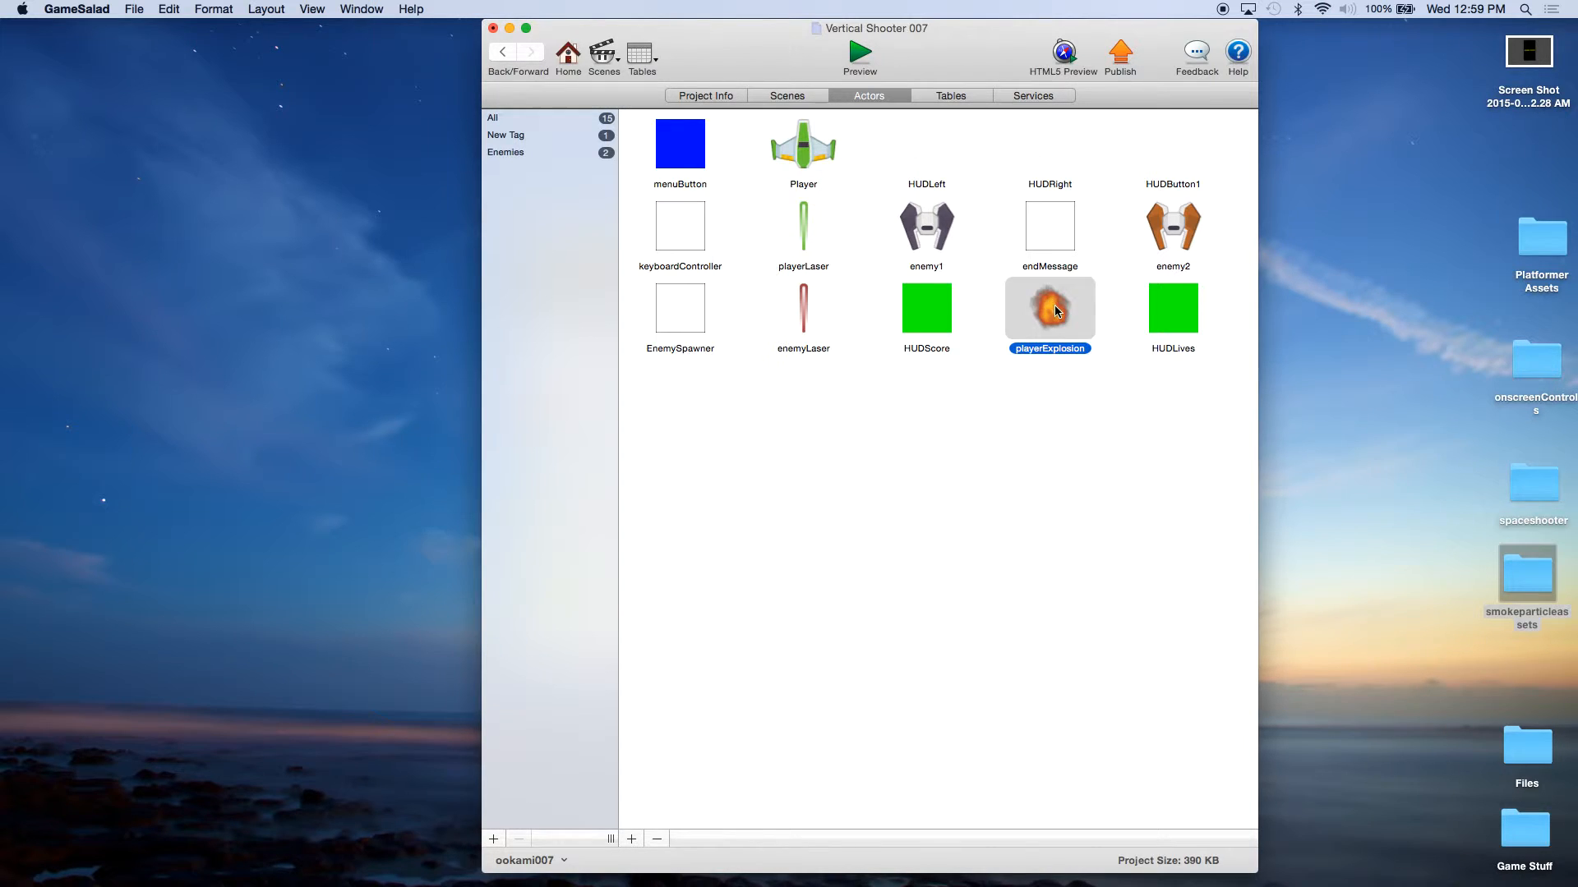
left_click_drag(1055, 325, 1043, 422, "alt")
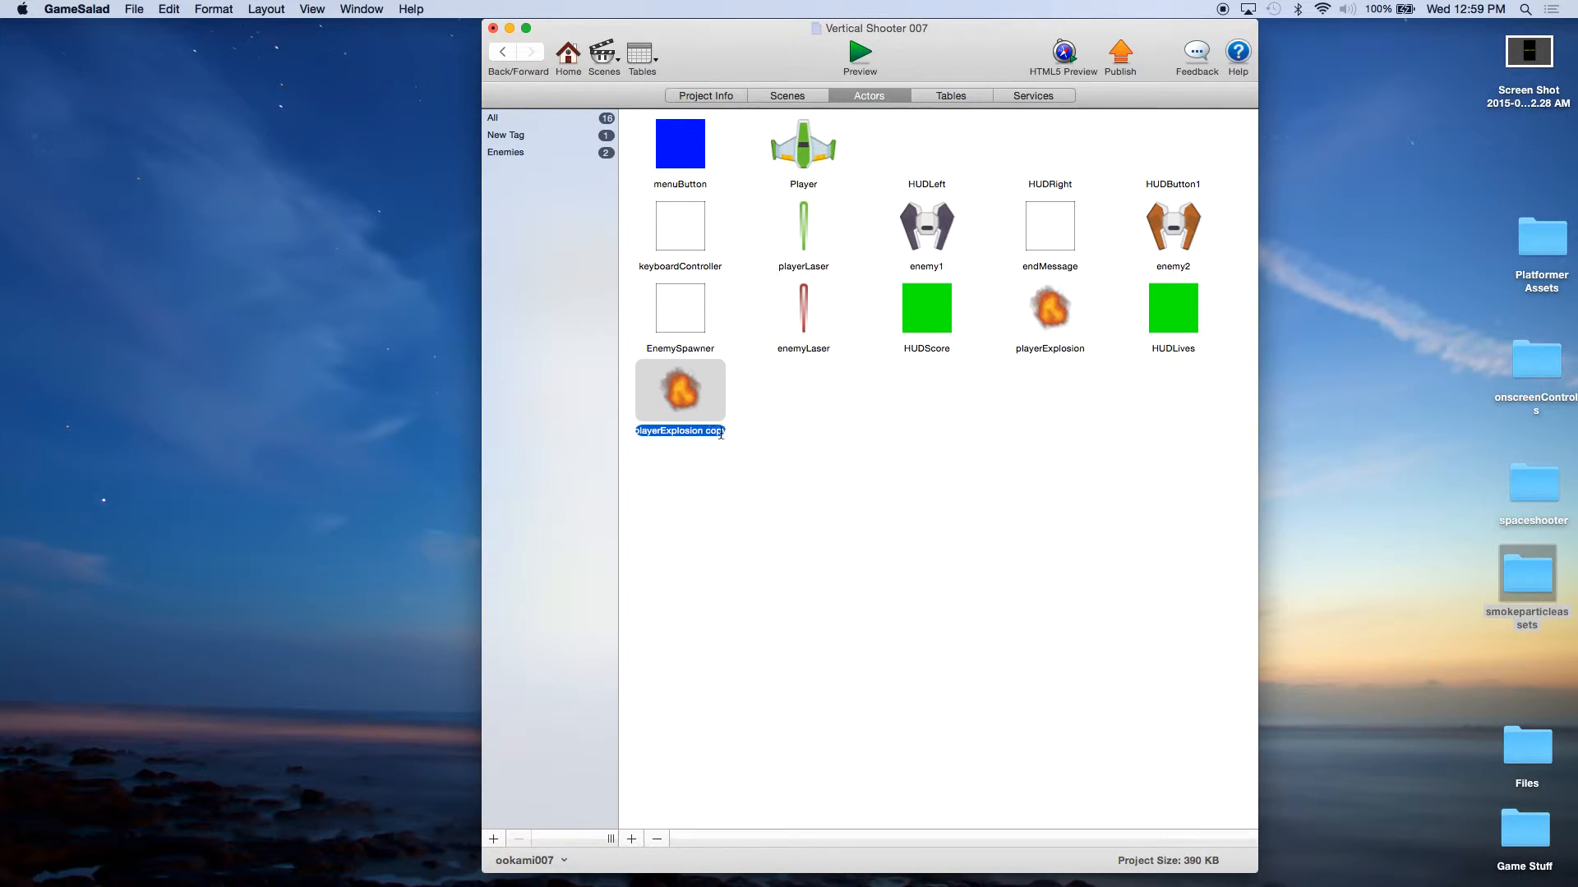
left_click(640, 434)
left_click(672, 432)
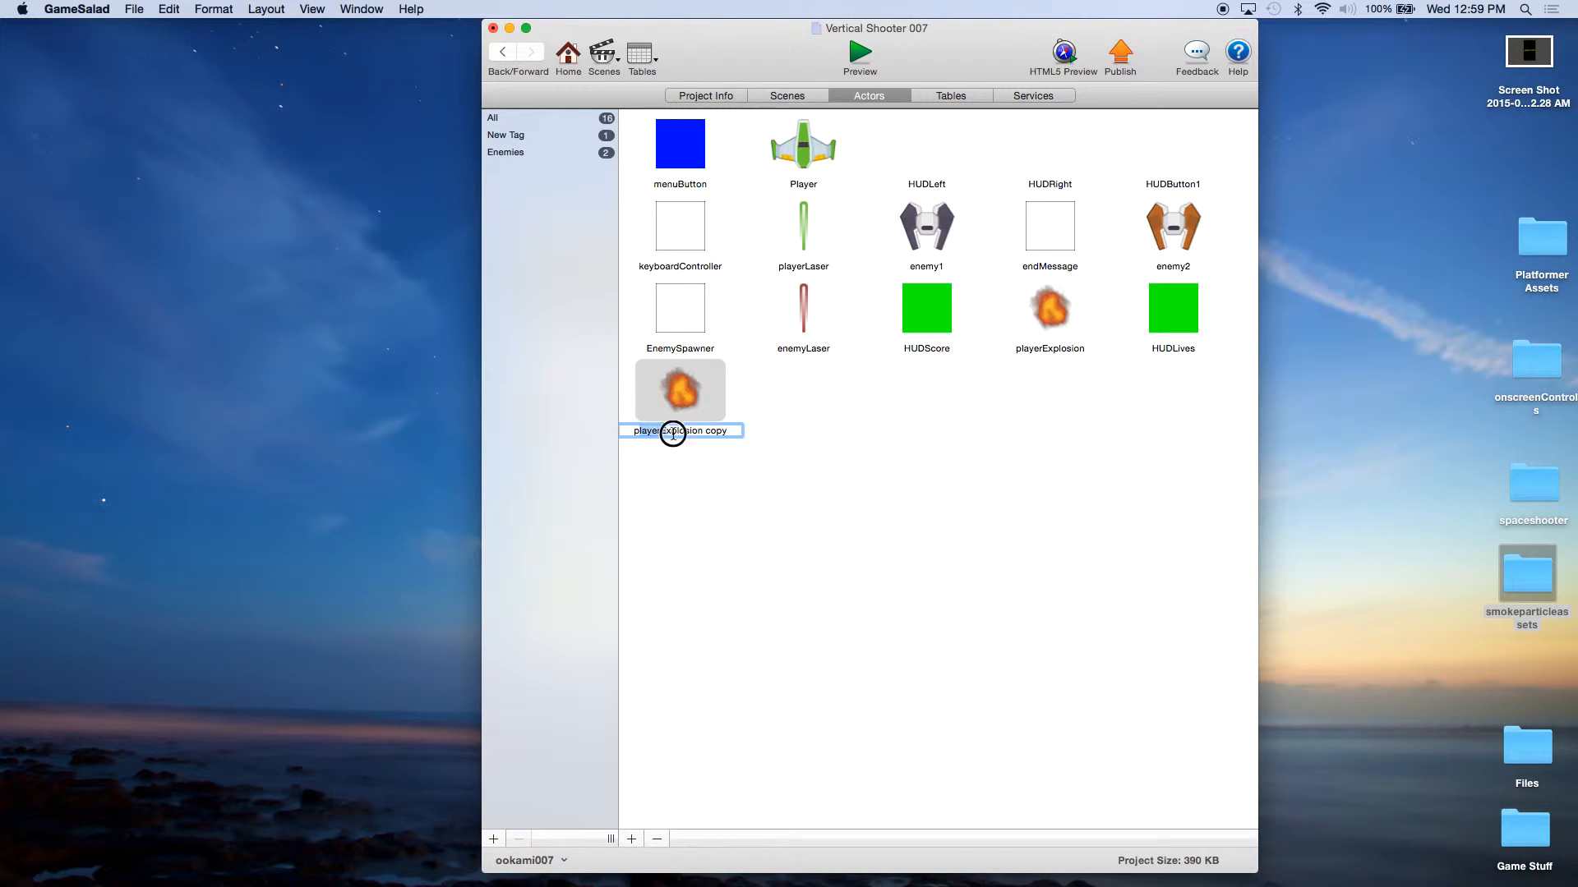
type("enem")
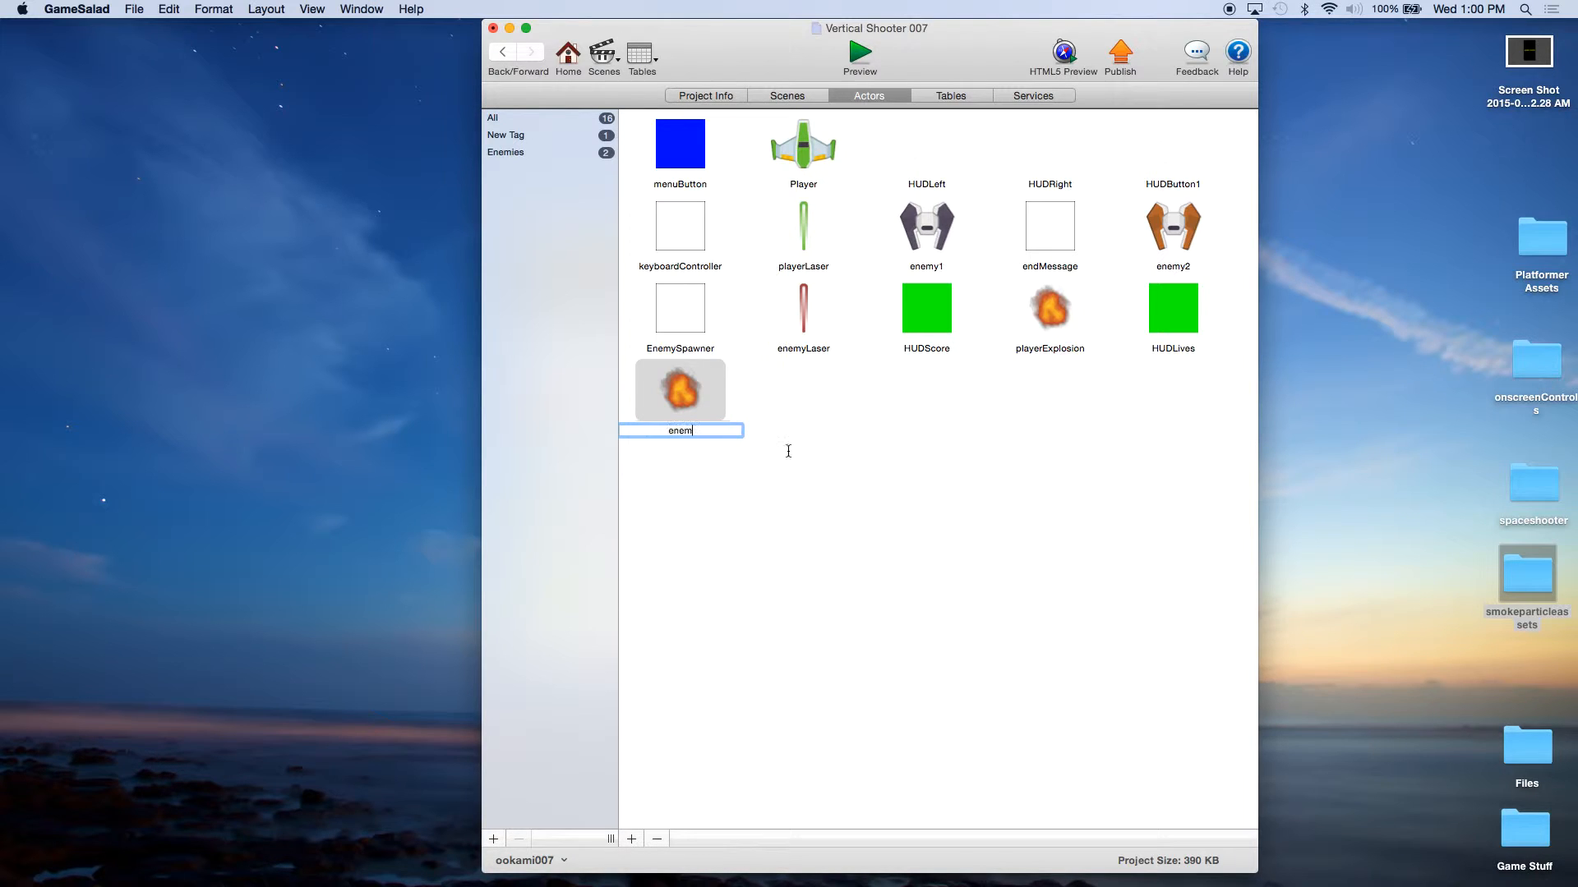
type("yExplosion")
key("super+a")
left_click(687, 396)
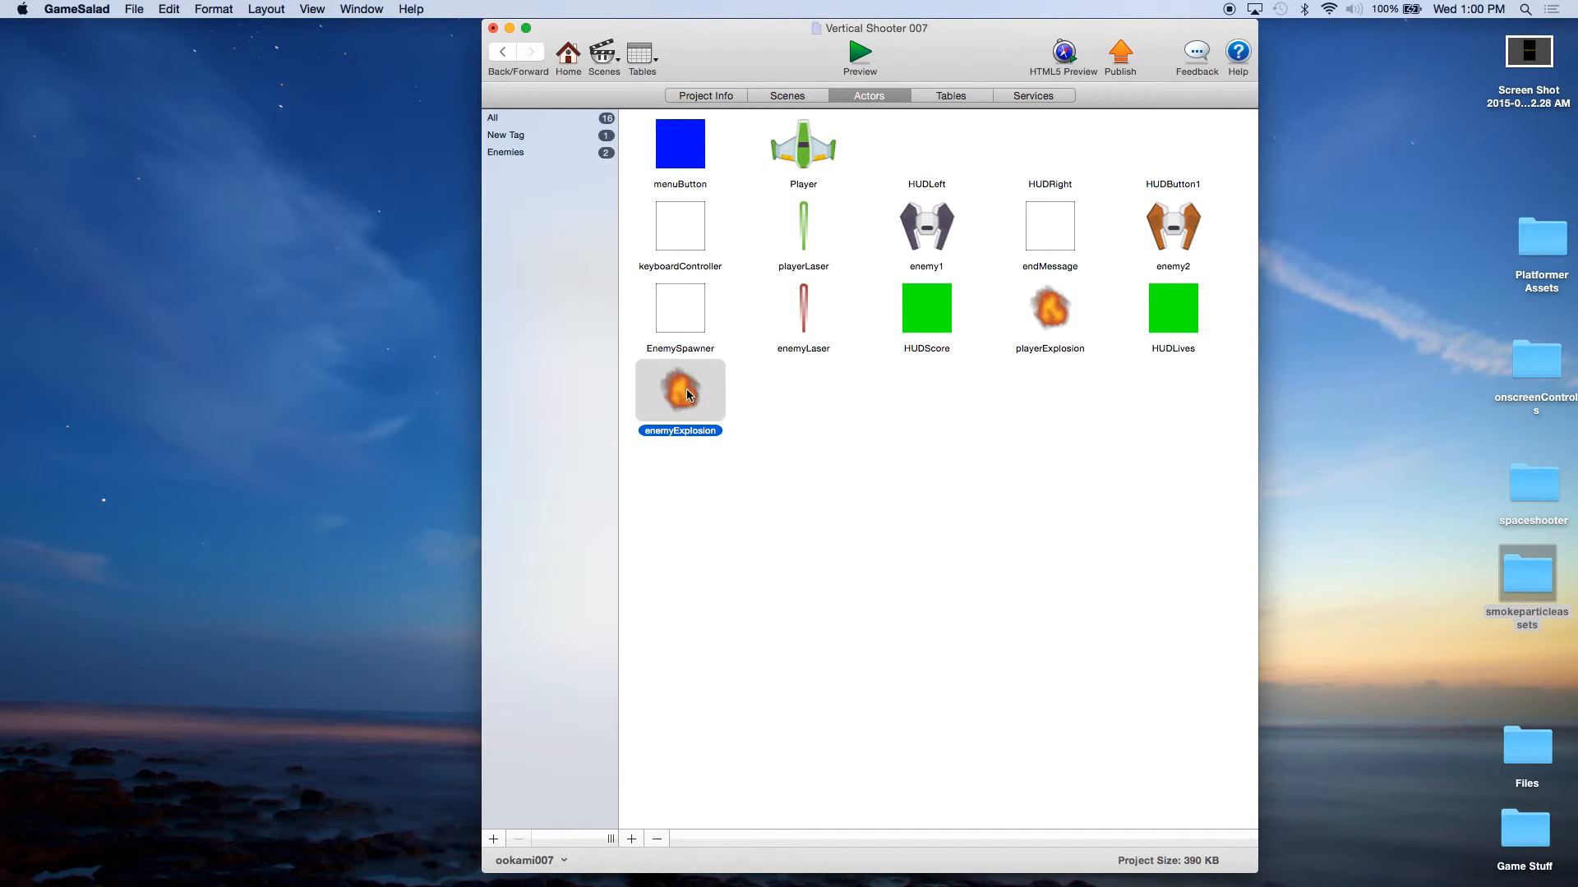
Step: In the playerExplosion actor, add a Destroy behavior below Spawn Actor inside the Timer's lives rule
double_click(687, 388)
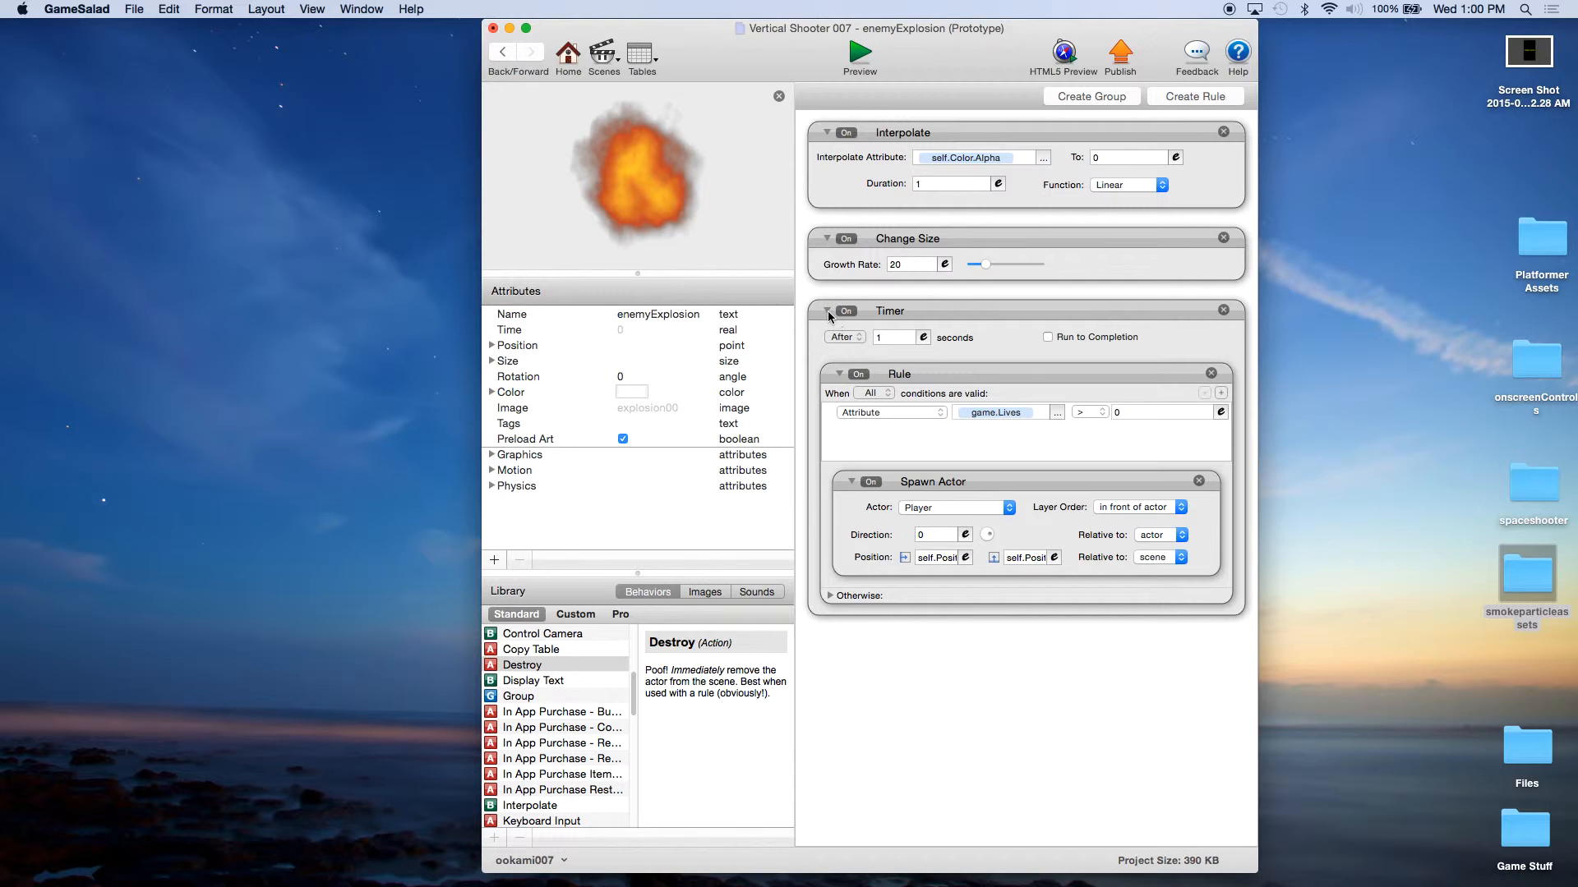
left_click(568, 55)
double_click(1043, 315)
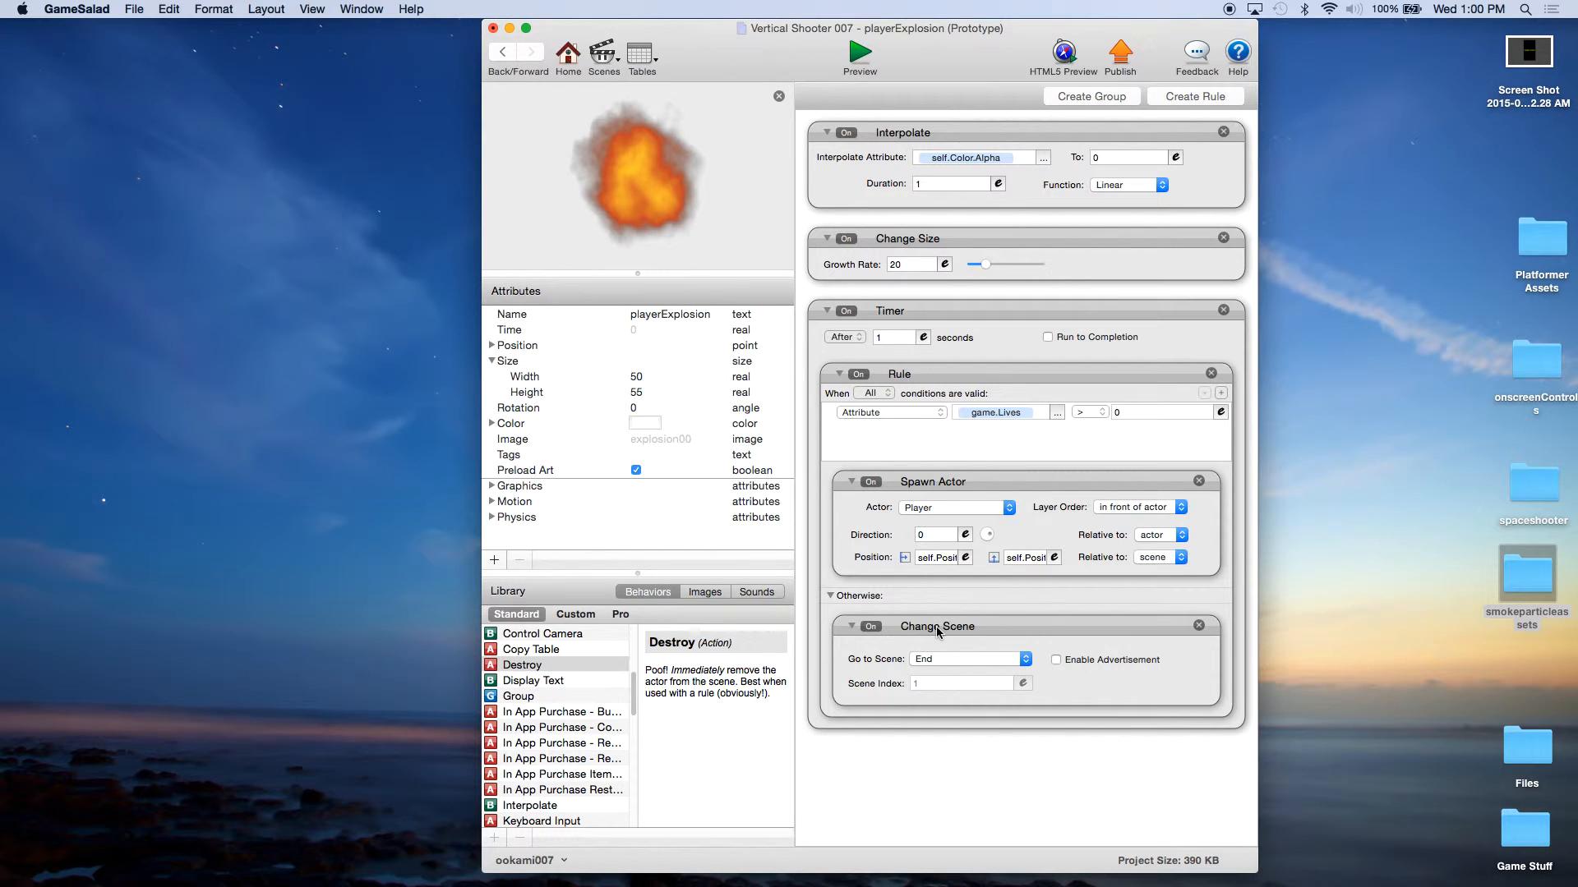
left_click(951, 479)
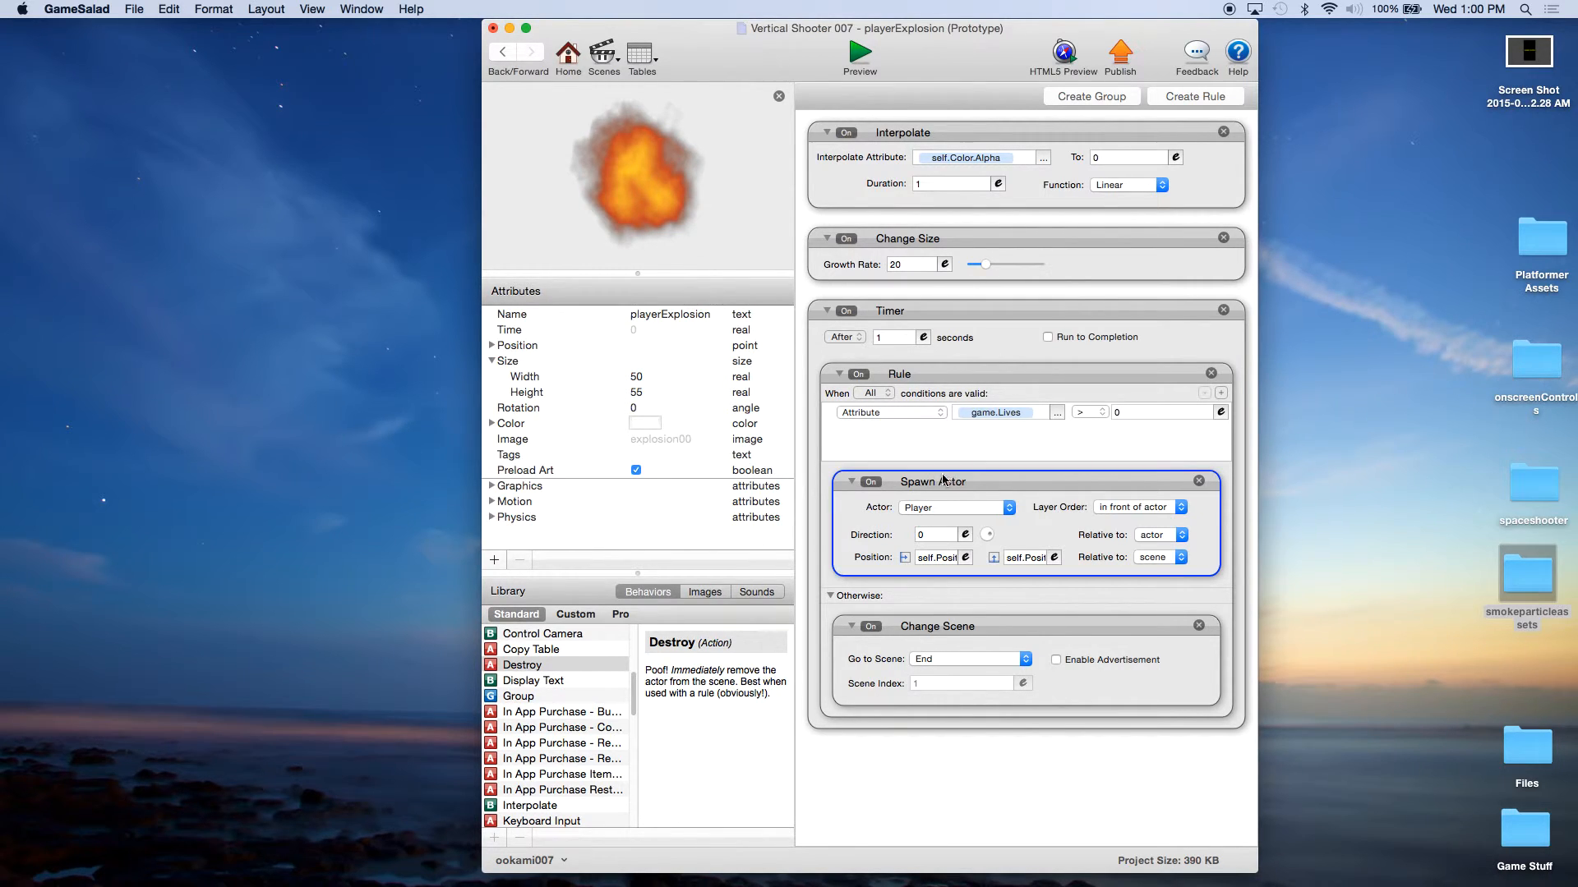
left_click_drag(528, 668, 919, 607)
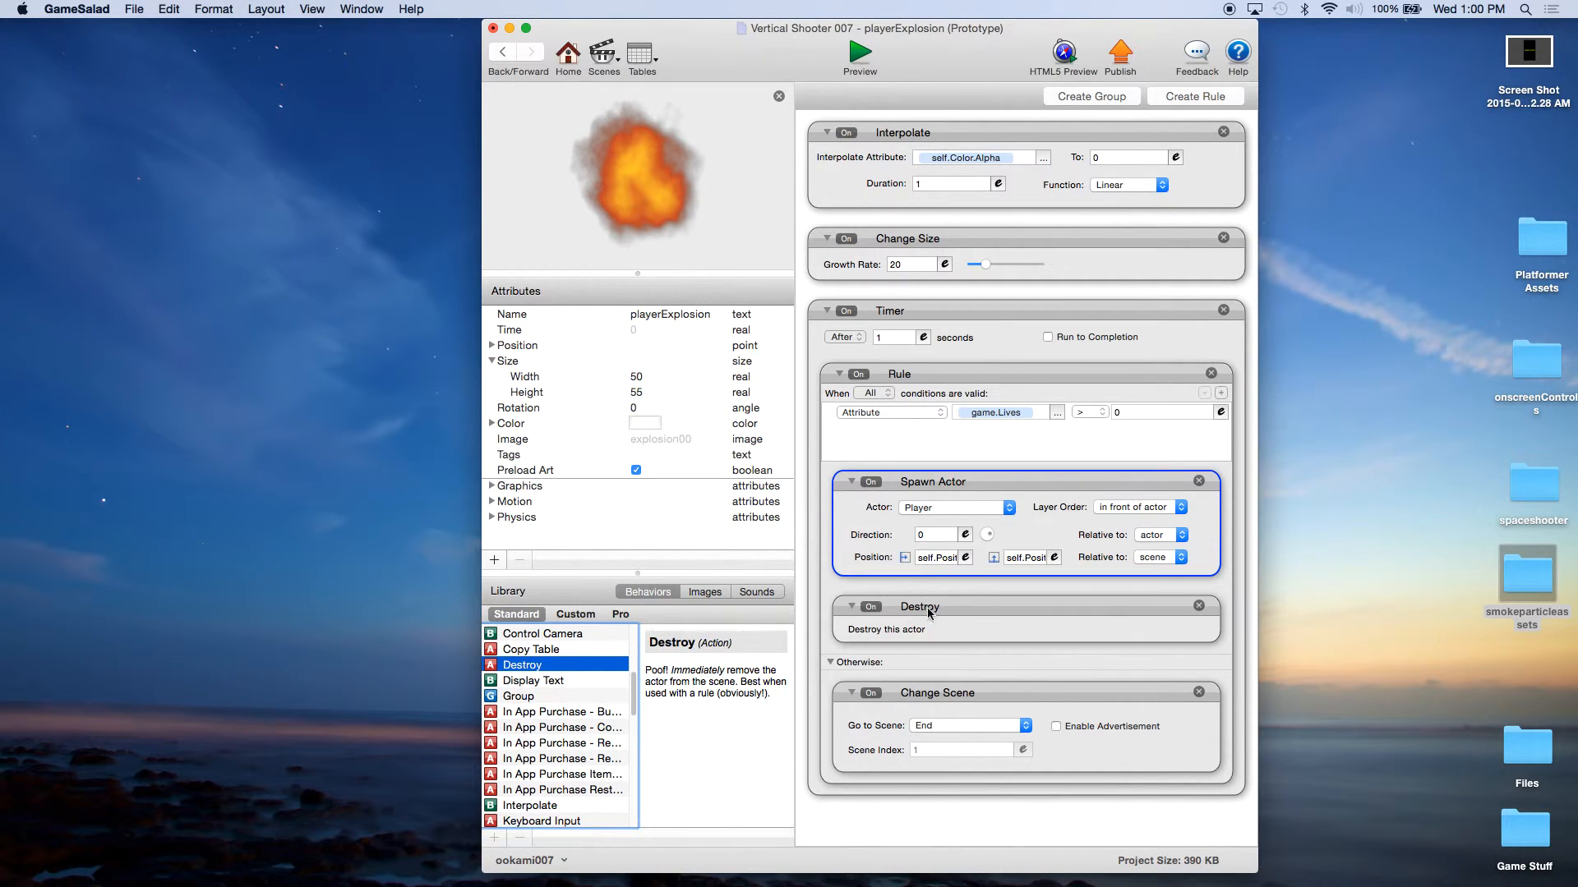
left_click(967, 610)
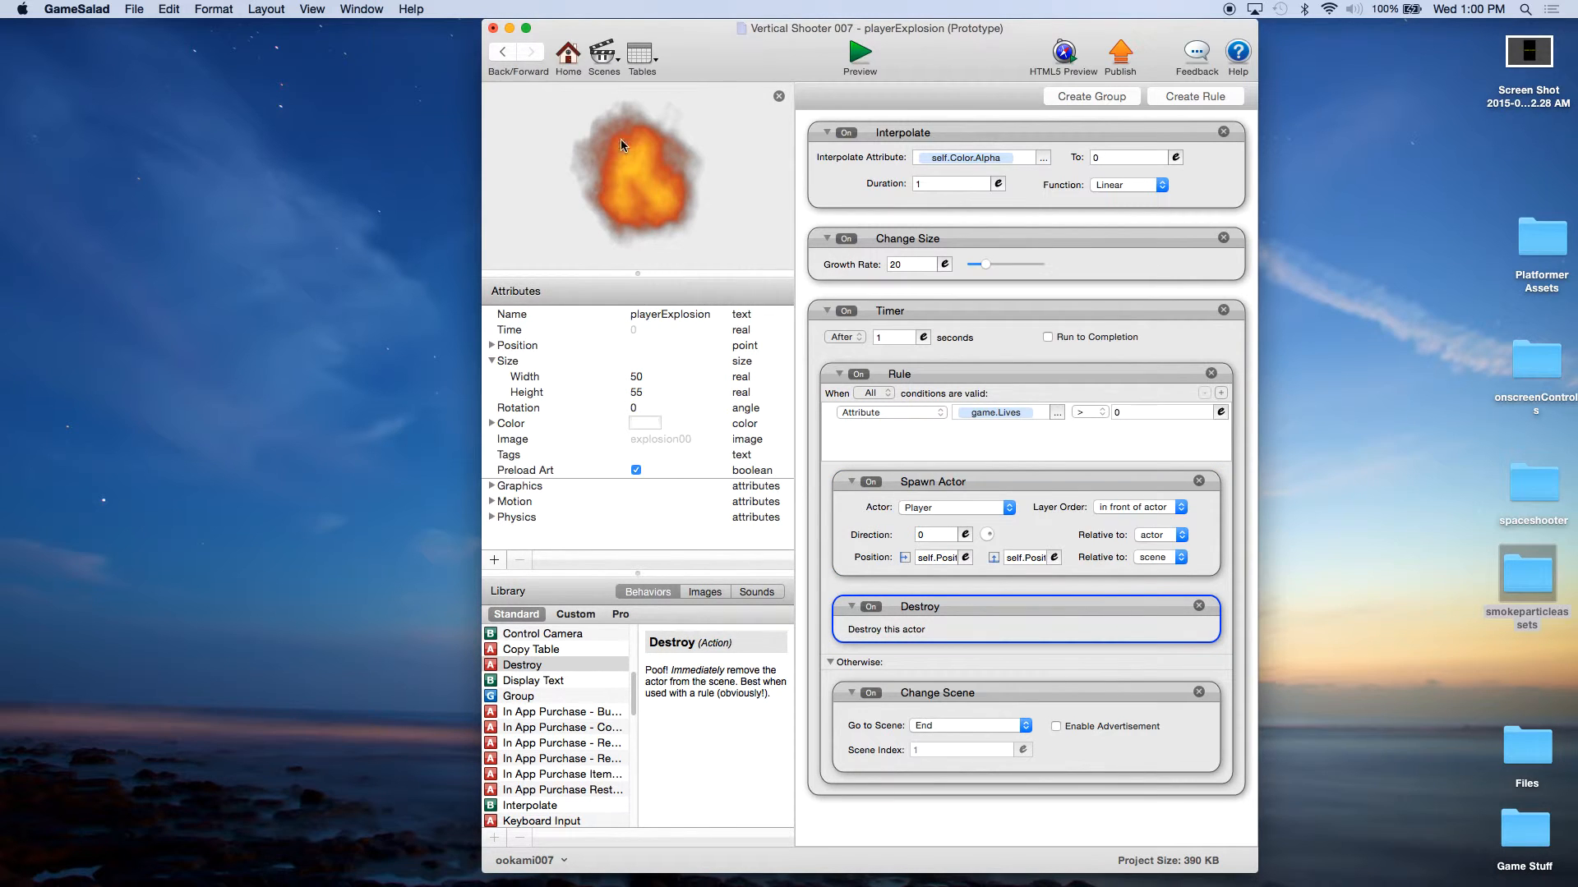
Step: In the enemyExplosion actor, delete the Spawn Actor behavior and the lives rule from the Timer
left_click(569, 55)
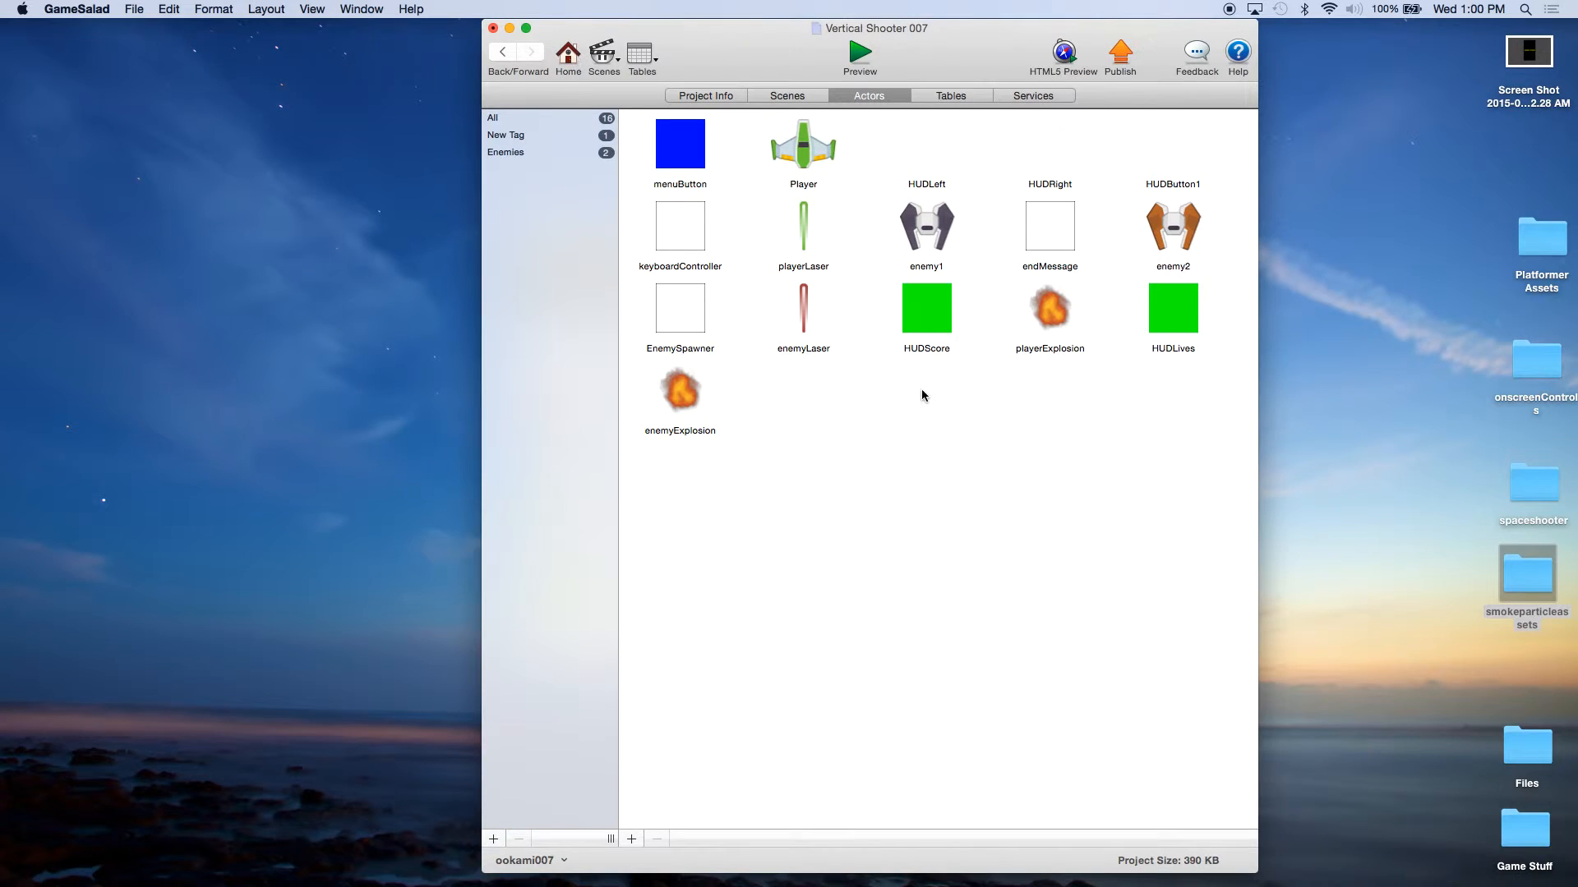
double_click(672, 402)
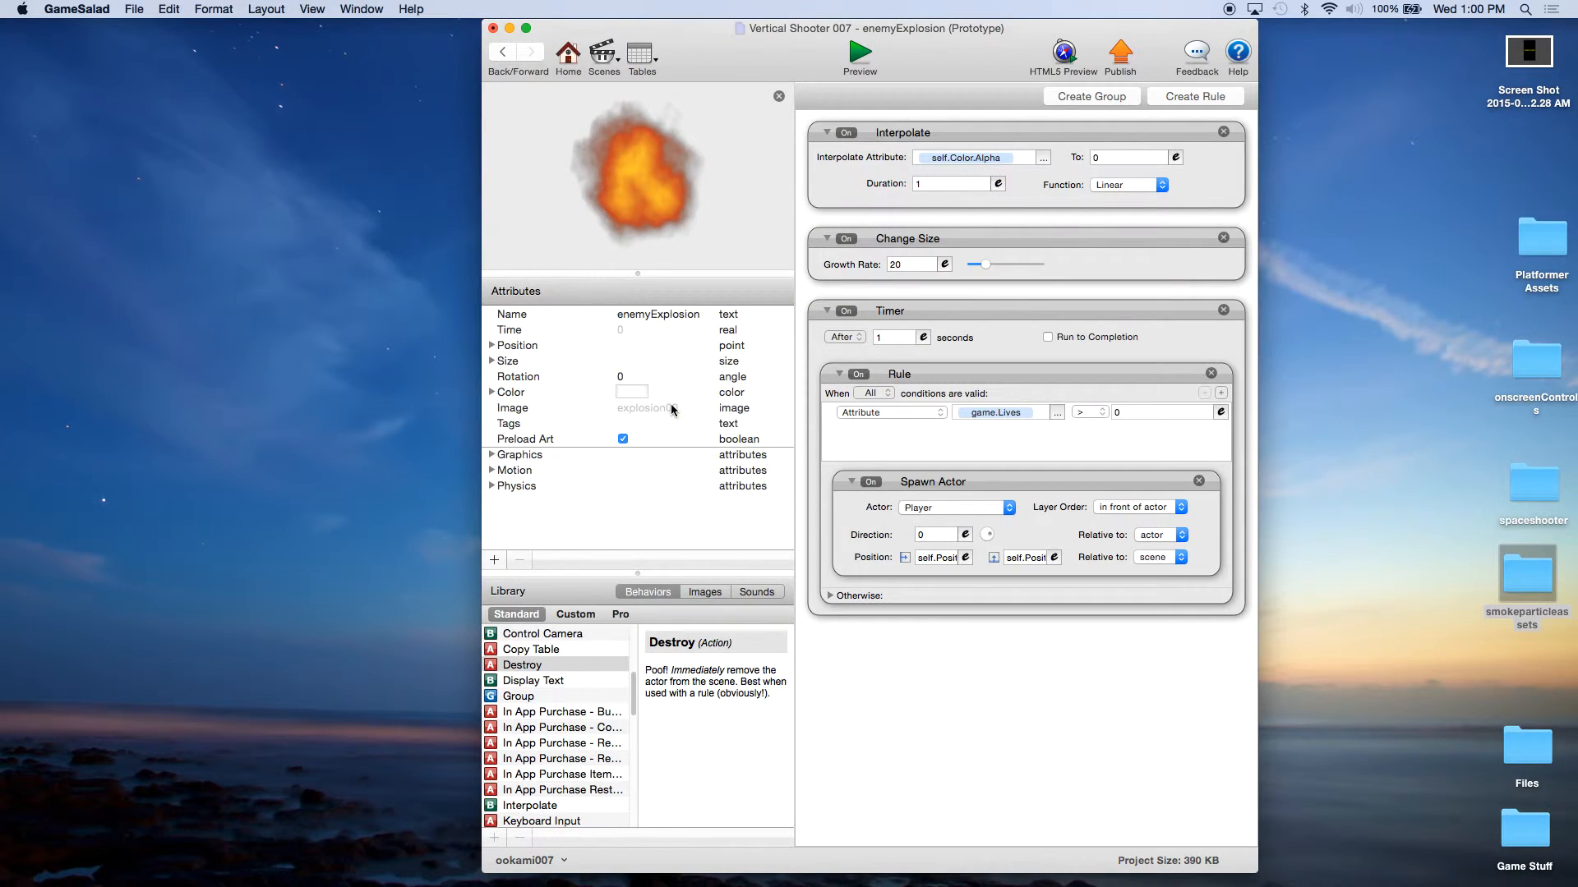
left_click(962, 484)
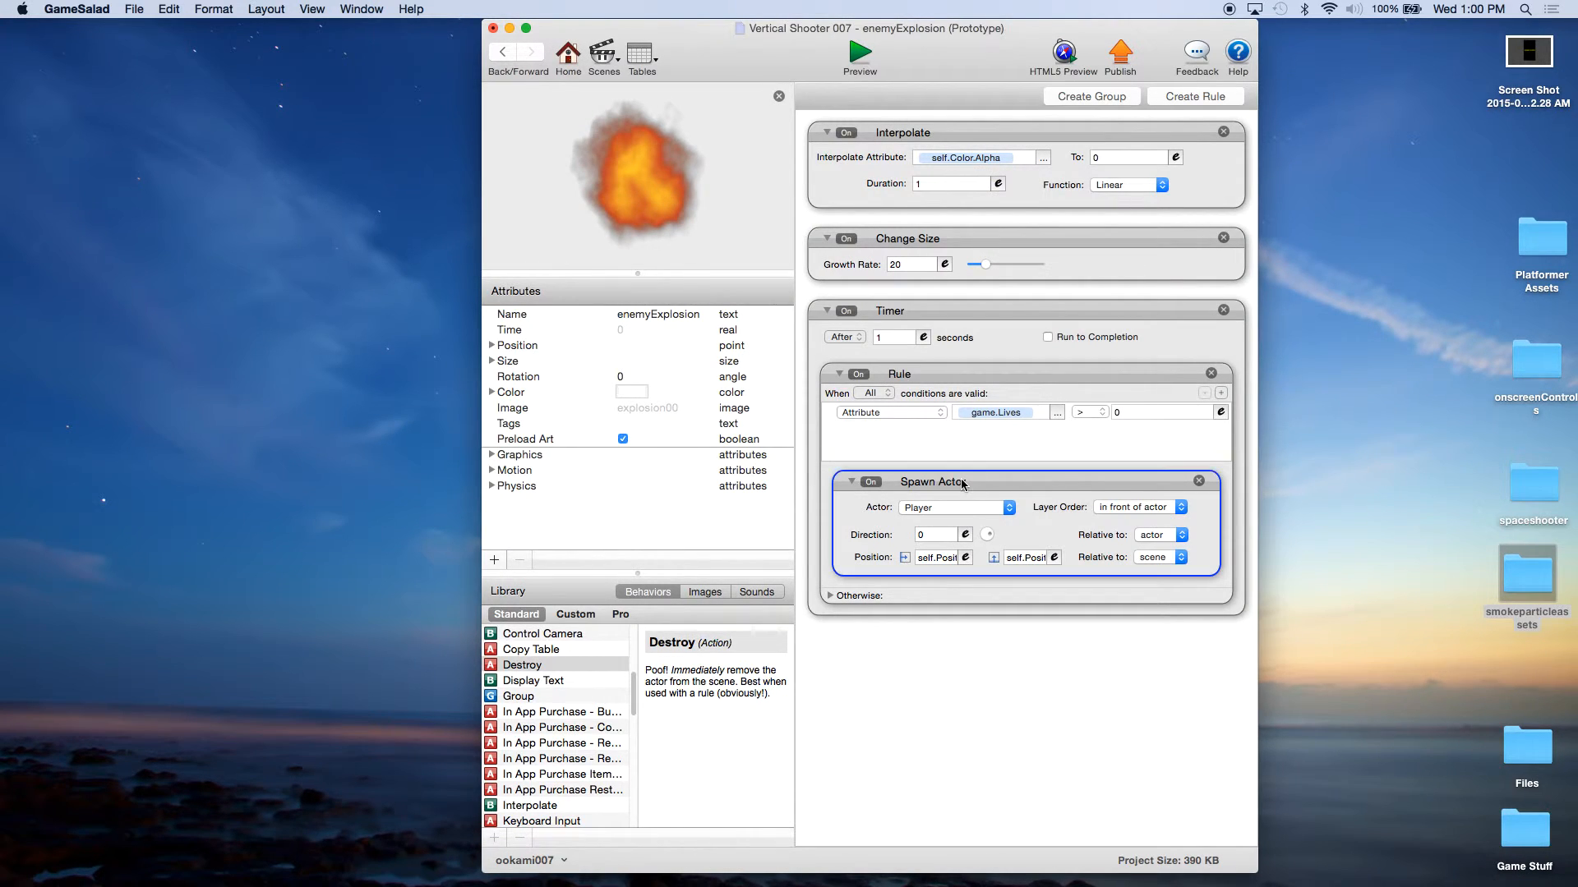
left_click(1200, 481)
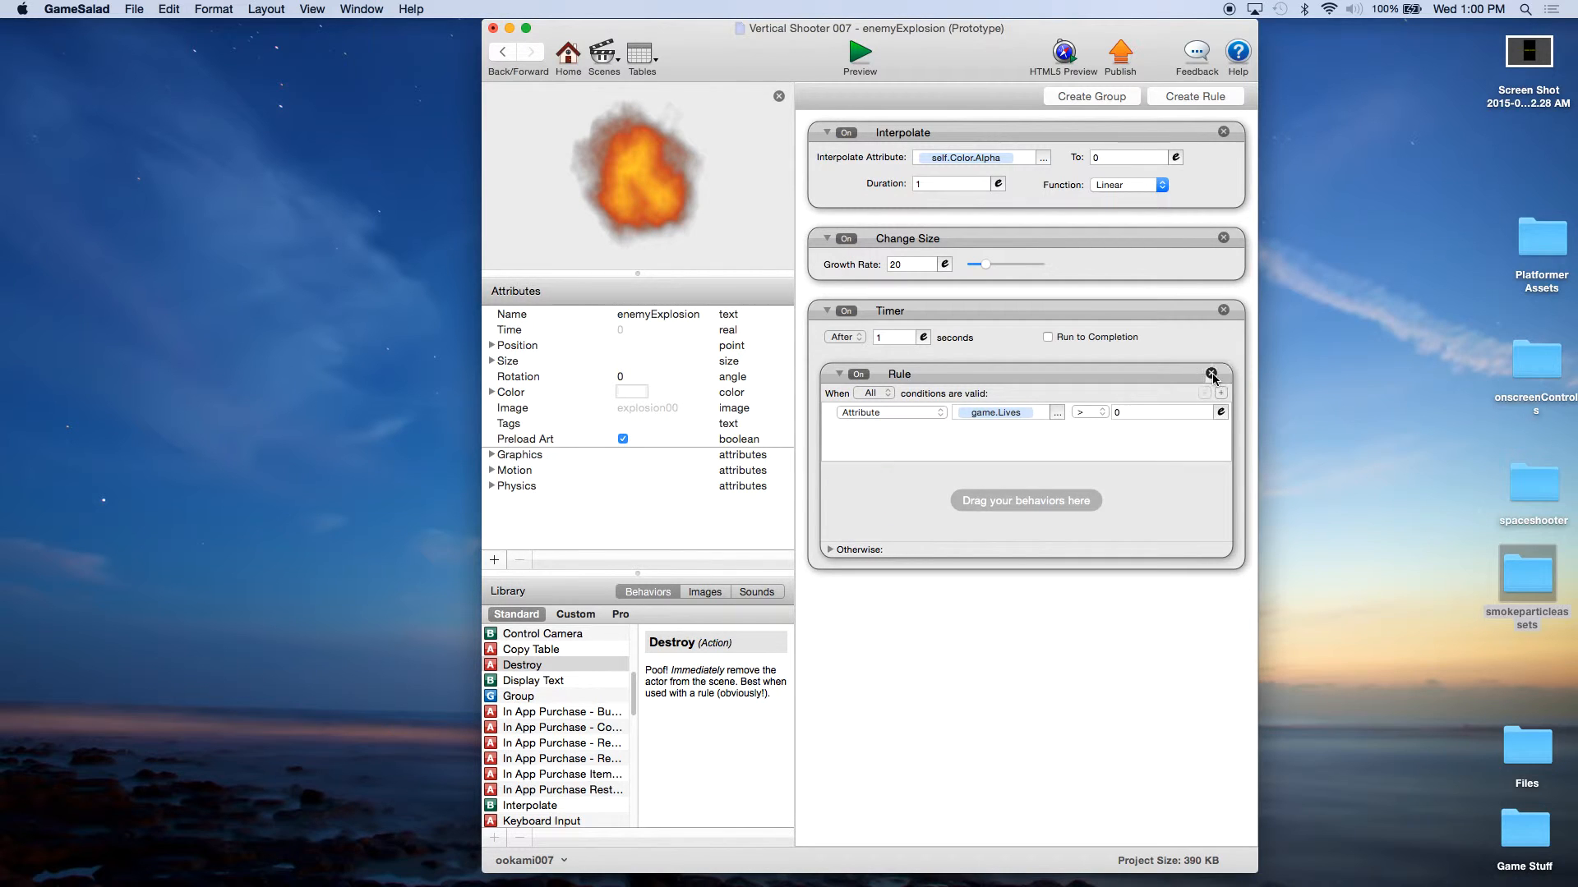
left_click(1211, 373)
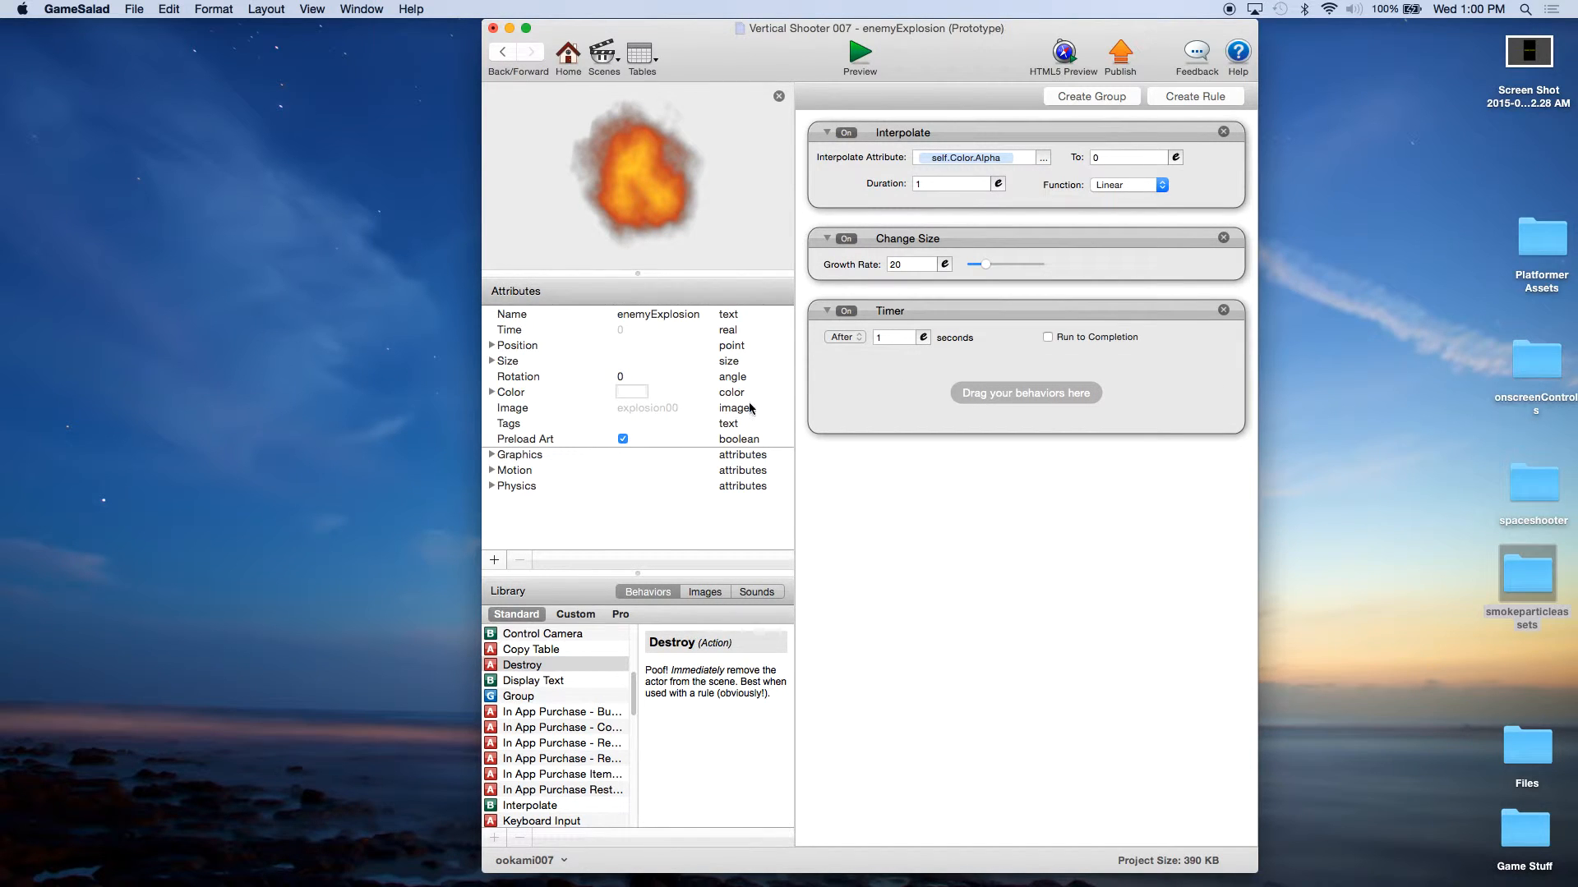
Step: Set enemyExplosion's Interpolate duration to 0.5 and its Change Size growth rate to 10
left_click(933, 189)
type(".5")
left_click(951, 241)
left_click(910, 264)
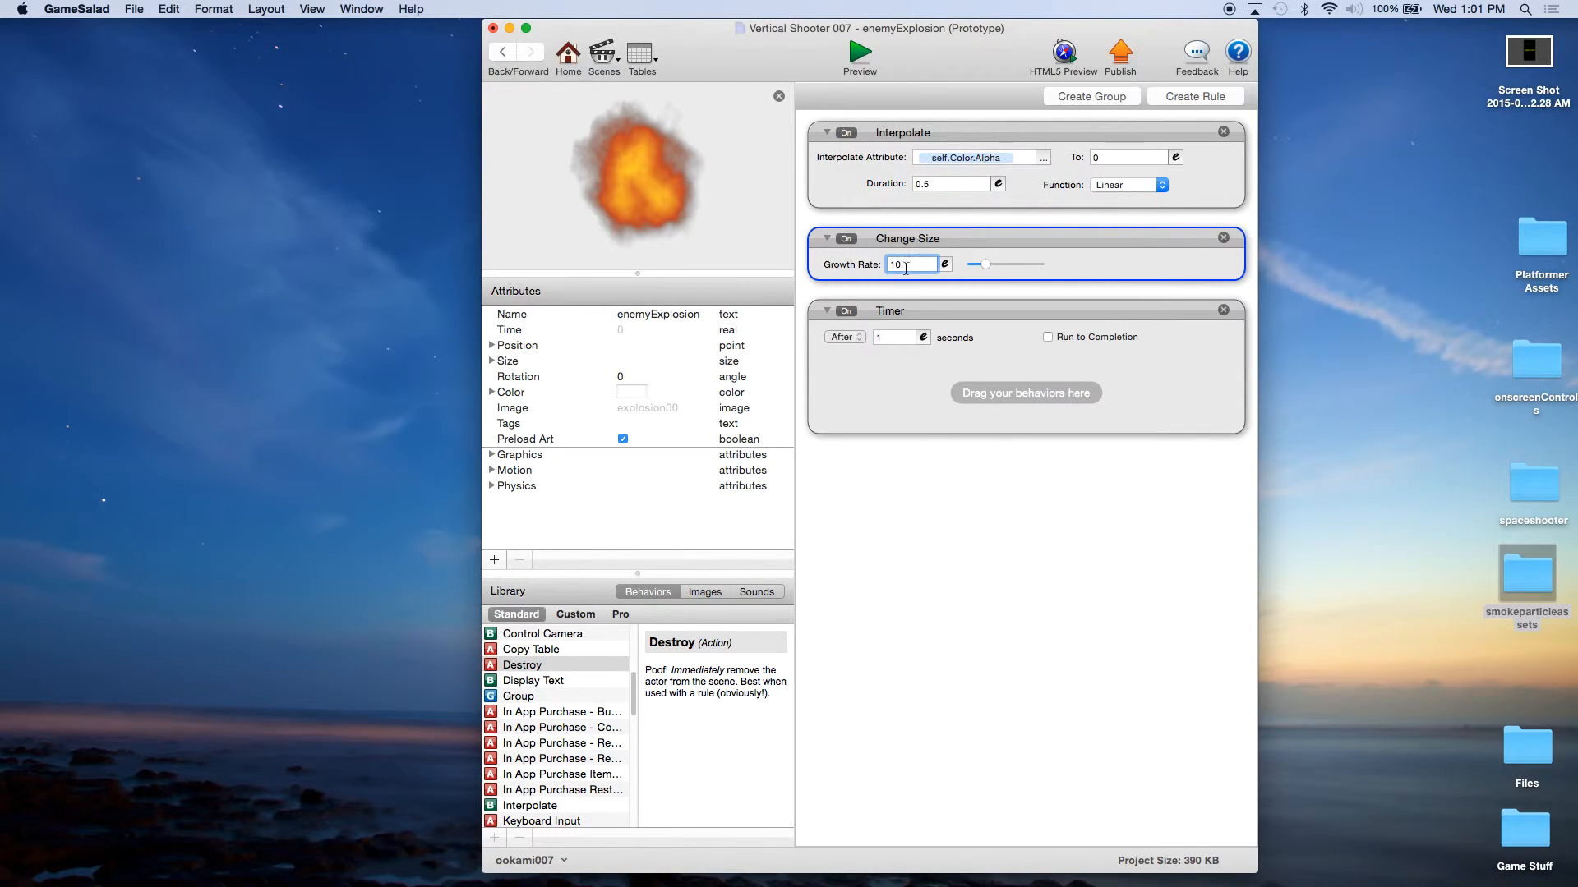
Step: Set enemyExplosion's Timer to after 0.5 seconds and add a Destroy behavior inside it
left_click(890, 336)
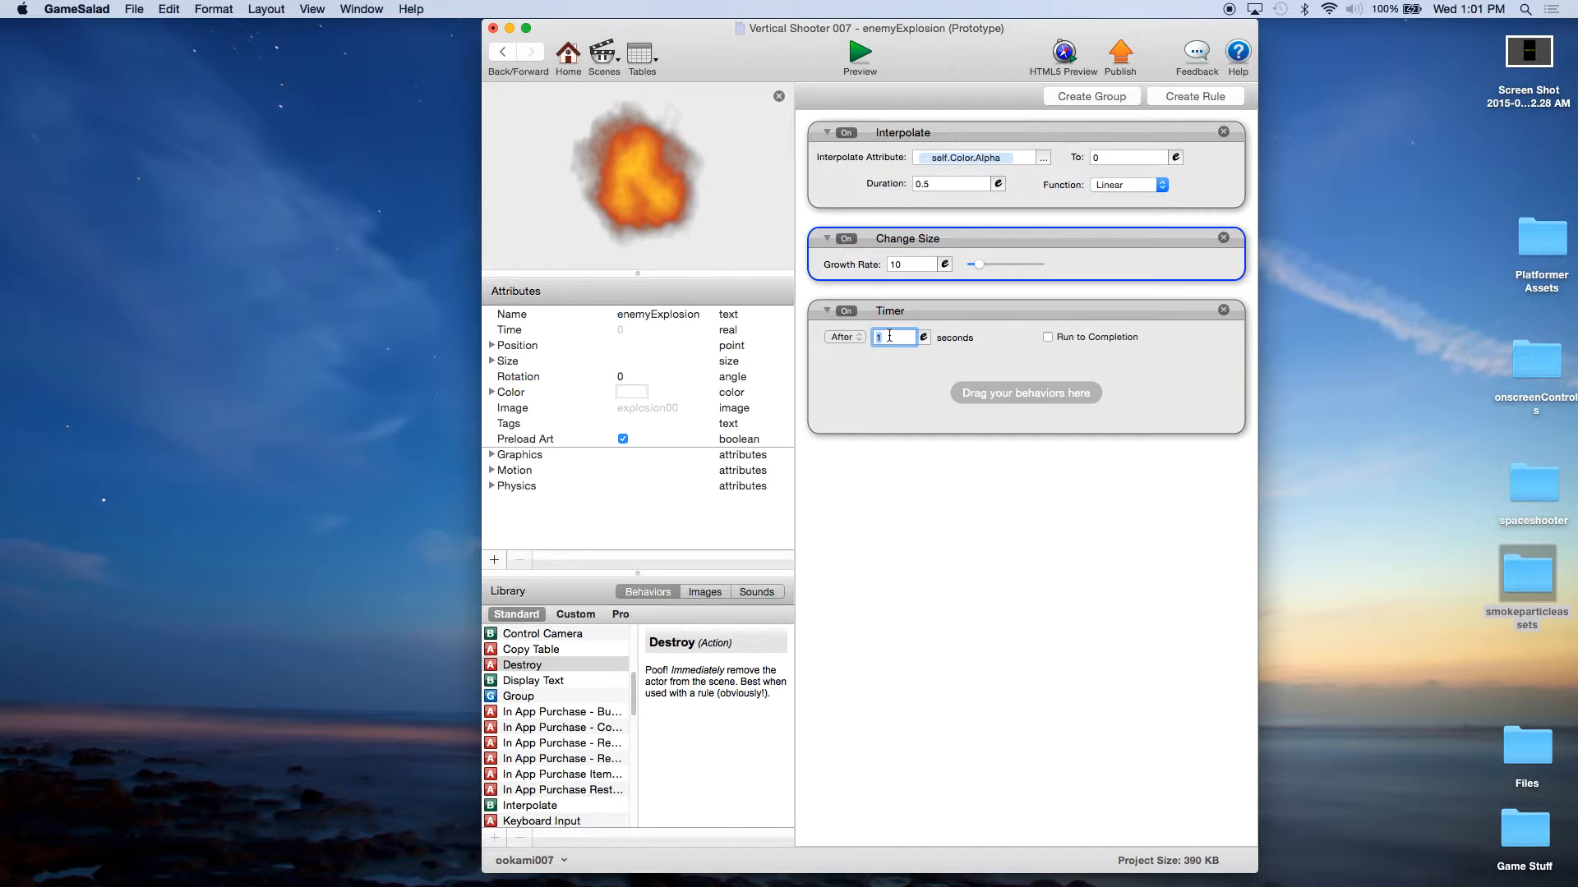
type(".5")
left_click(945, 310)
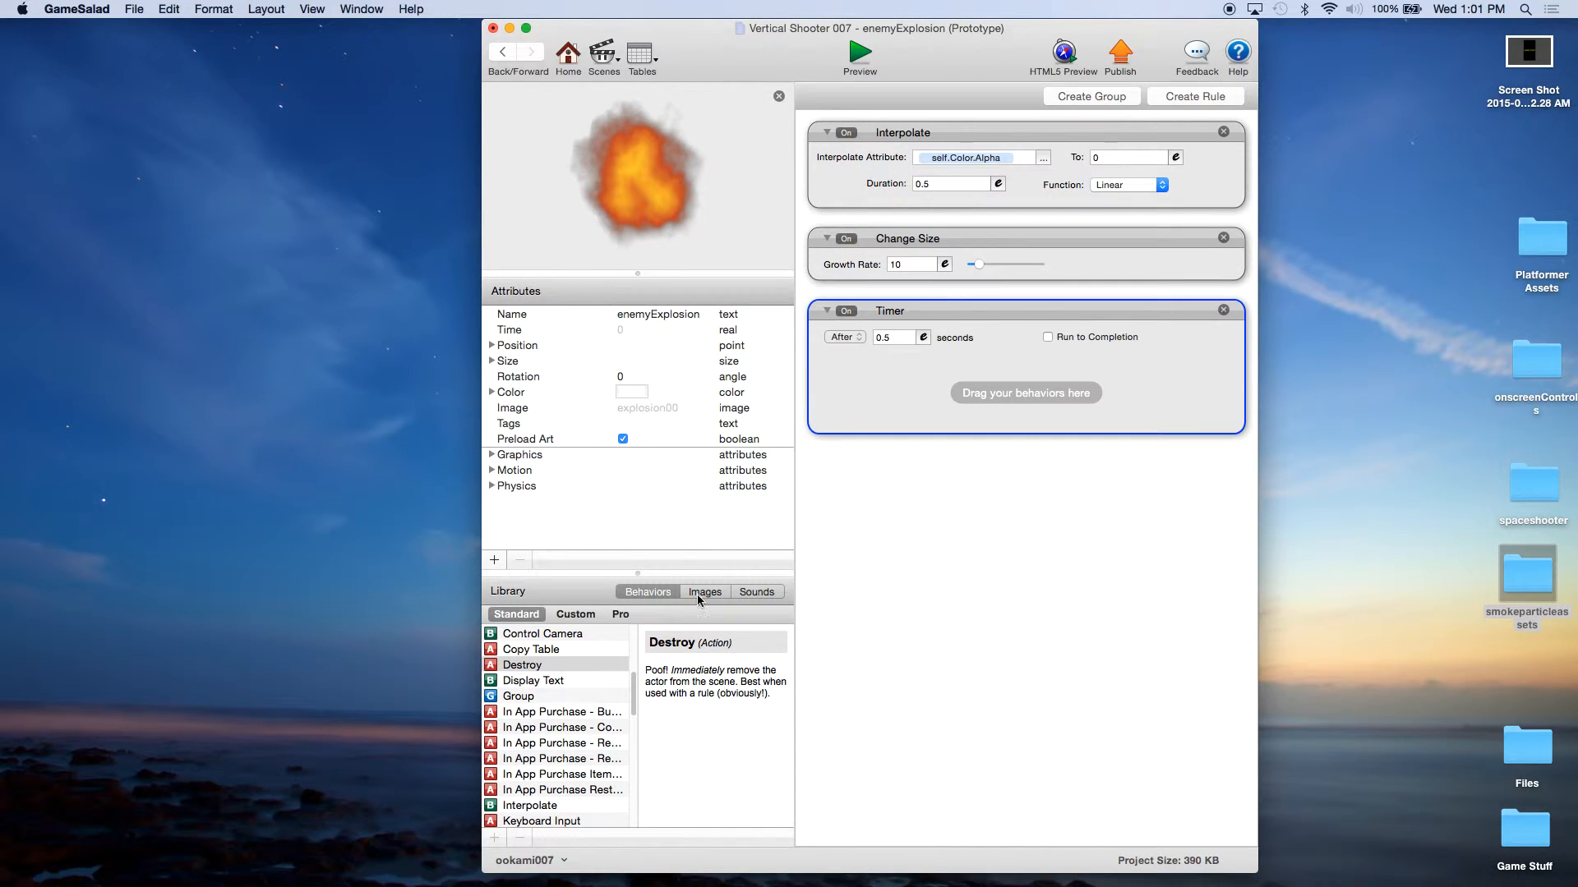
left_click_drag(544, 672, 924, 397)
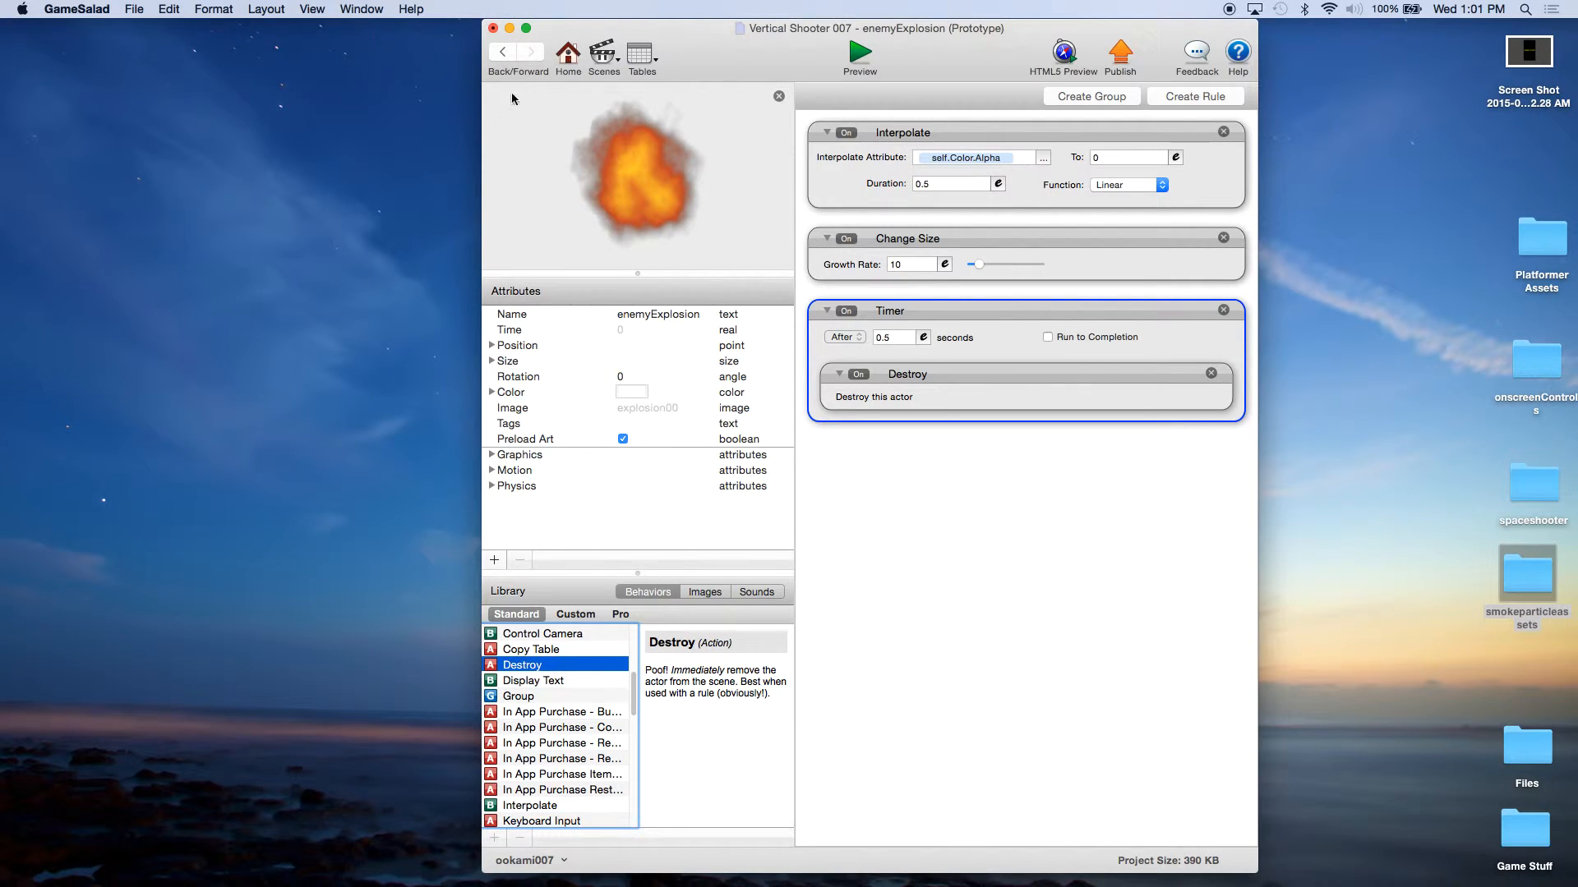
Step: Return to the actor overview and save the project
left_click(566, 58)
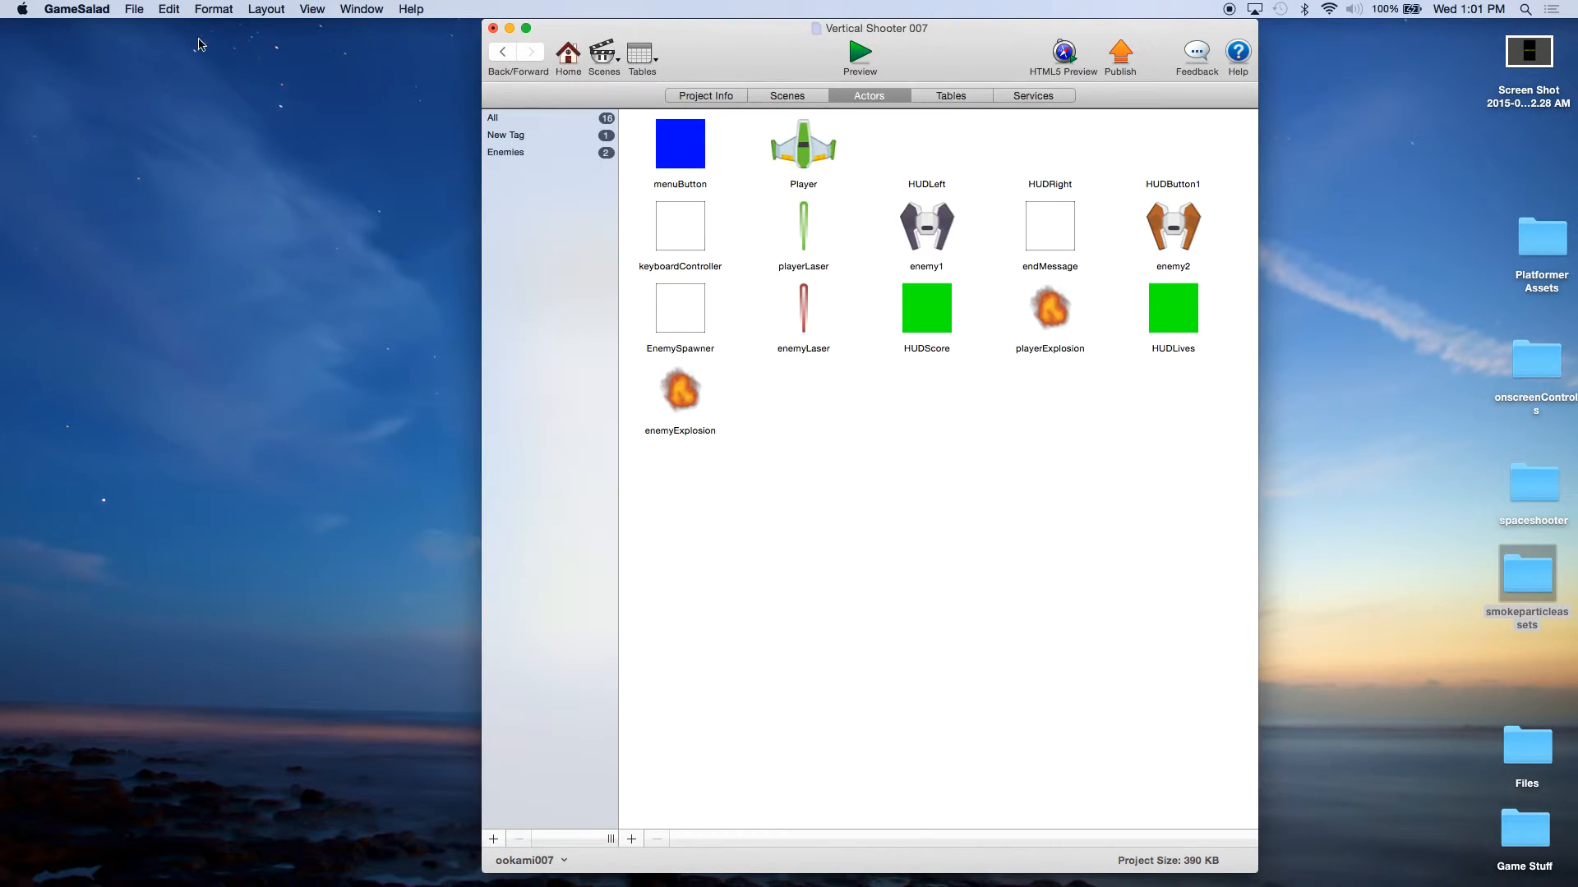
left_click(140, 14)
left_click(152, 101)
Step: In enemy1's Collides with Laser rule, add a second overlaps or collides condition and make the rule valid when any condition is met
double_click(922, 234)
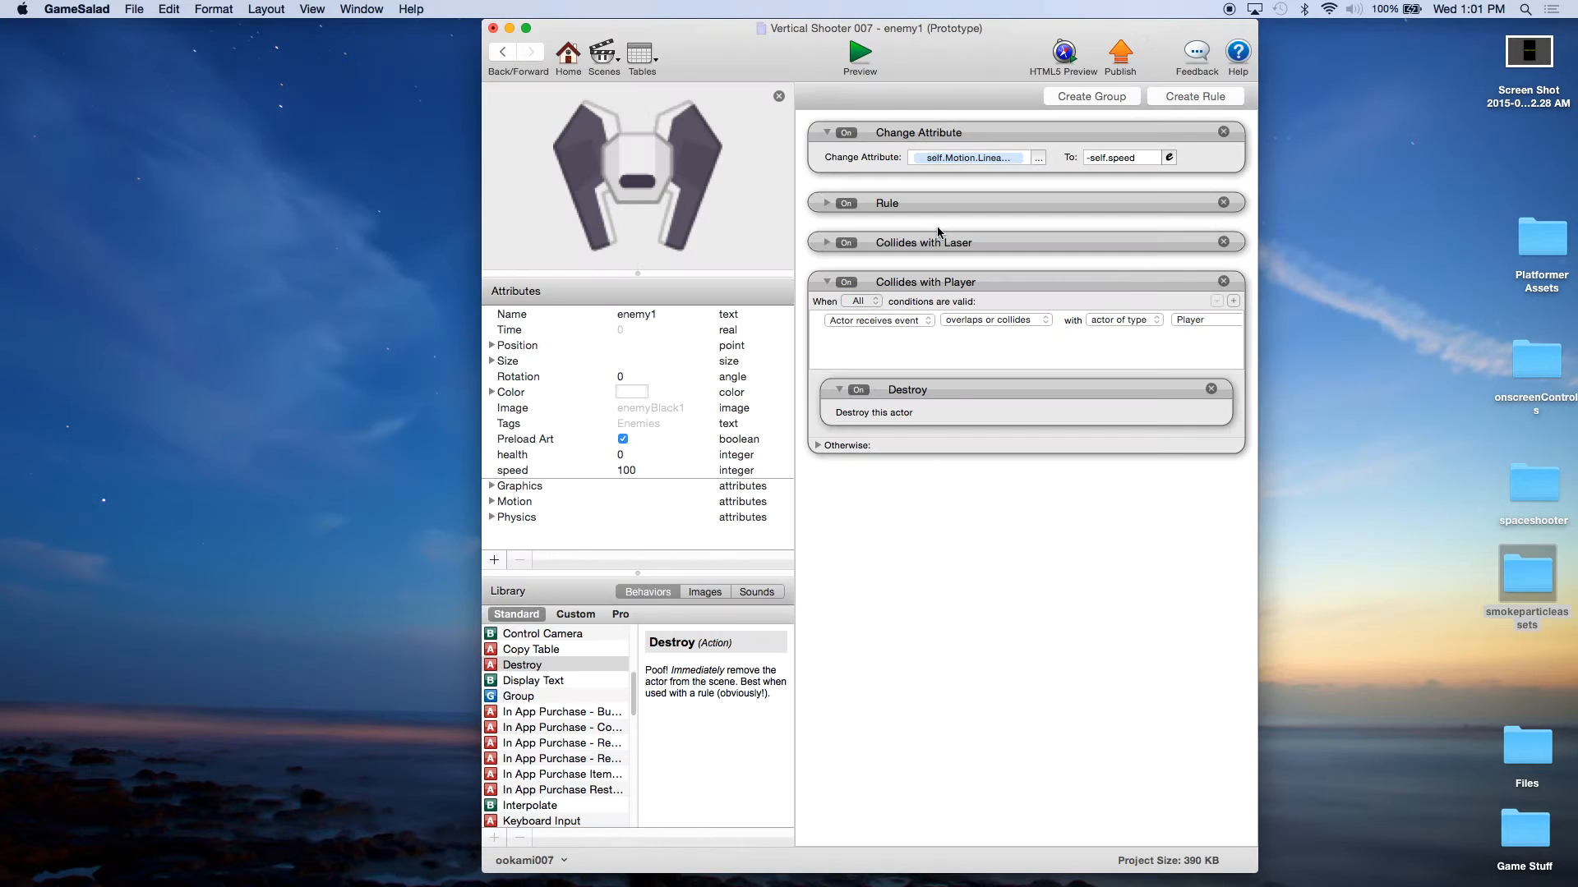
left_click(826, 242)
left_click(1234, 261)
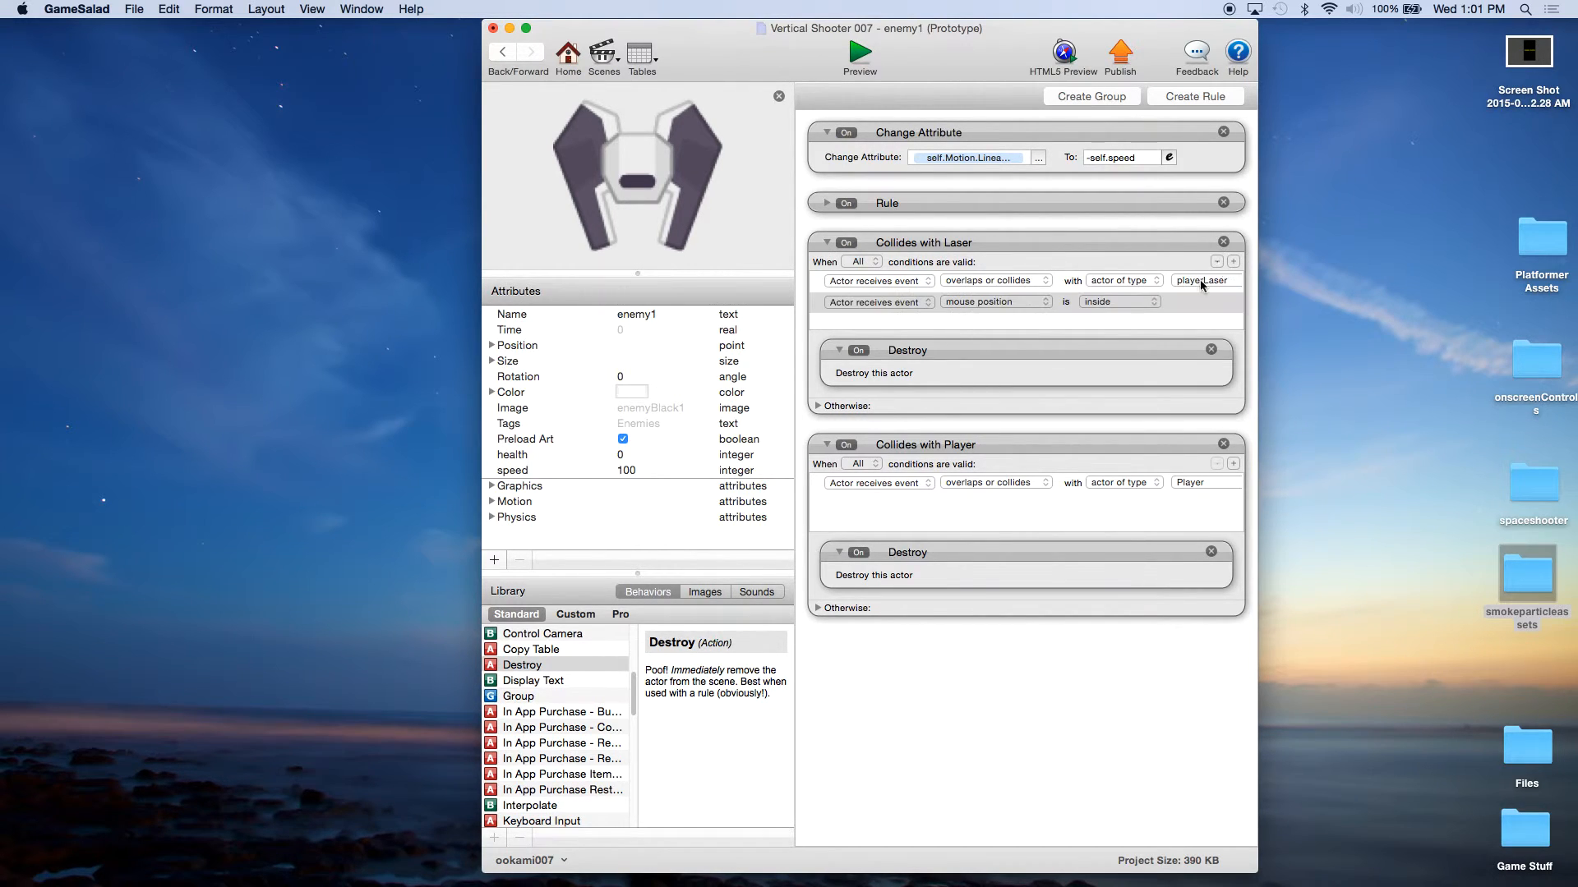
left_click(976, 302)
left_click(986, 328)
left_click(859, 261)
left_click(871, 277)
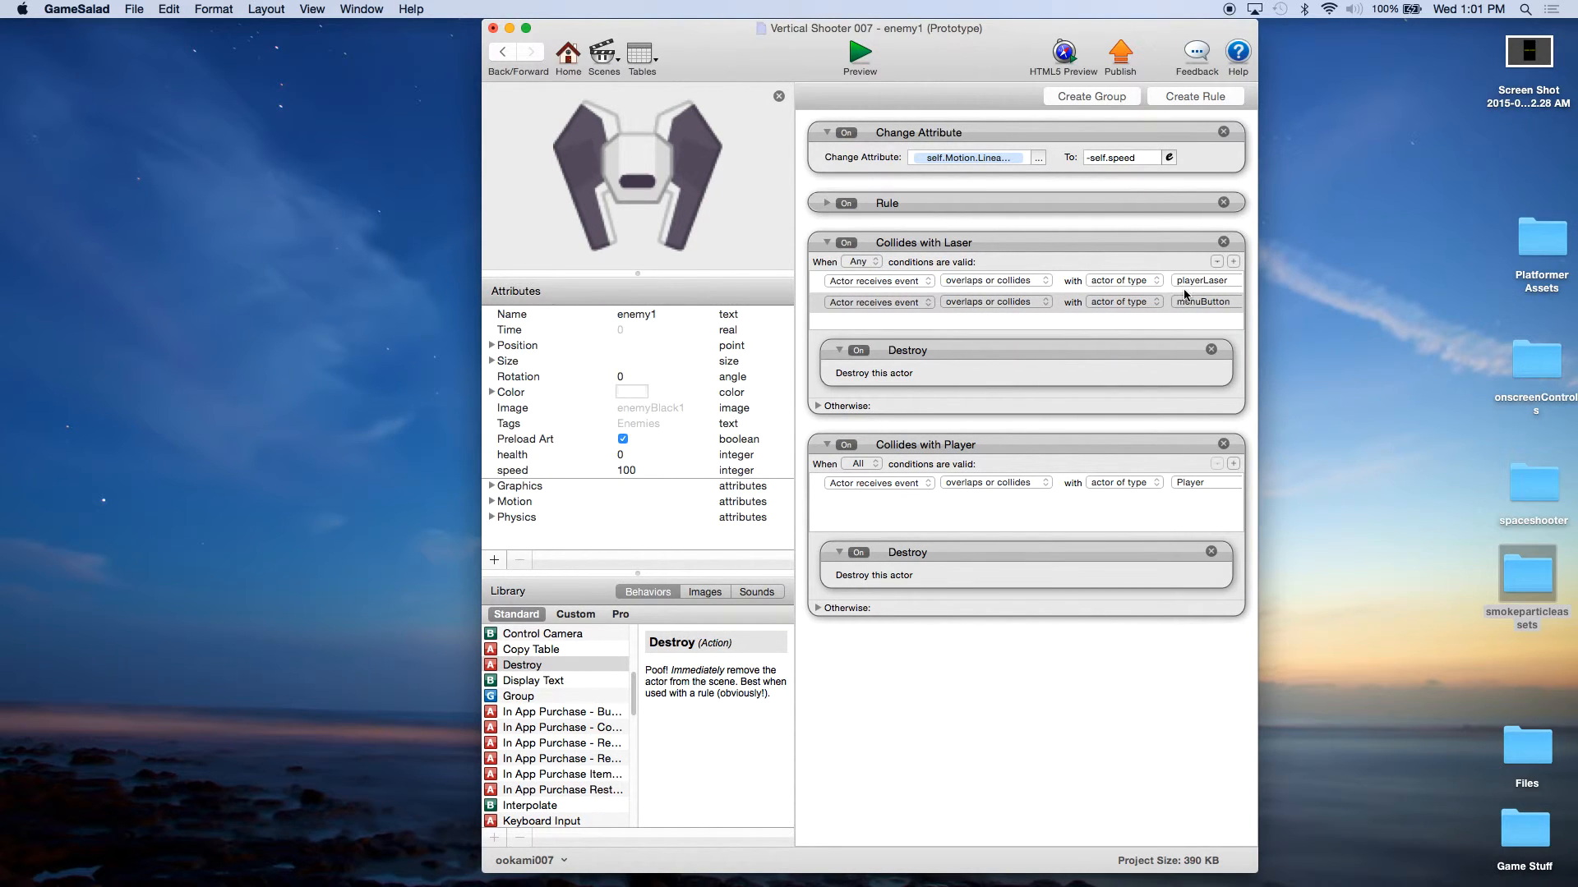
Step: Set the second collision condition in enemy1's Collides with Laser rule to actor of type Player
left_click(1144, 308)
left_click(1139, 315)
left_click(1137, 309)
left_click(1138, 289)
left_click(1202, 302)
left_click(1191, 315)
Step: Delete the Destroy behavior from Collides with Laser and remove the separate Collides with Player rule
left_click(1211, 350)
left_click(1224, 457)
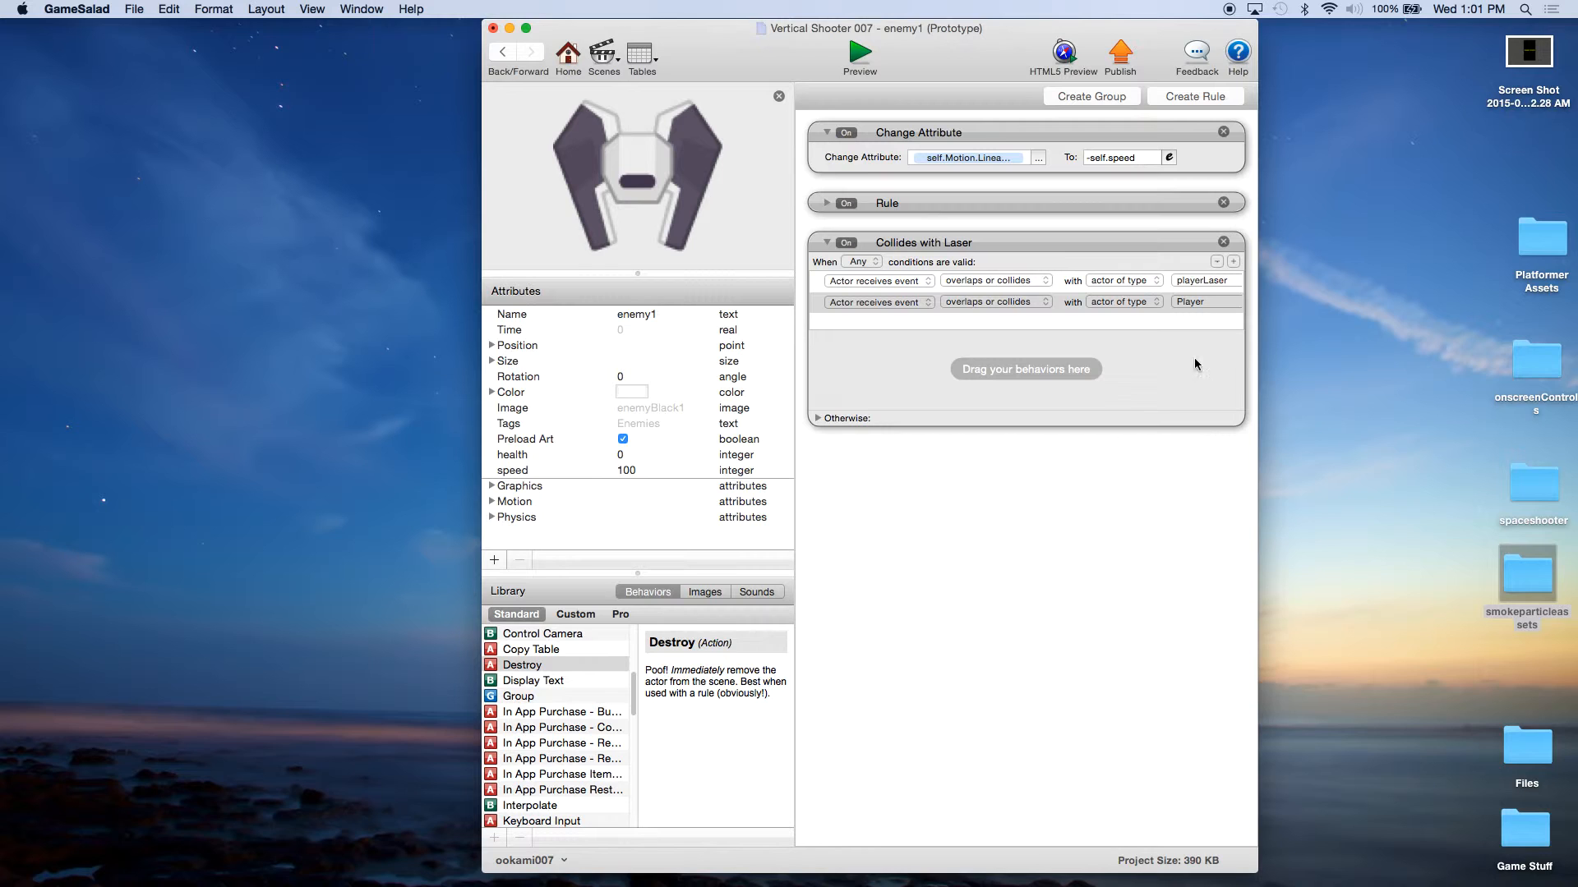
Step: Add a Spawn Actor behavior followed by a Destroy behavior to the Collides with Laser rule
scroll(555, 725, "down", 5)
scroll(555, 724, "down", 10)
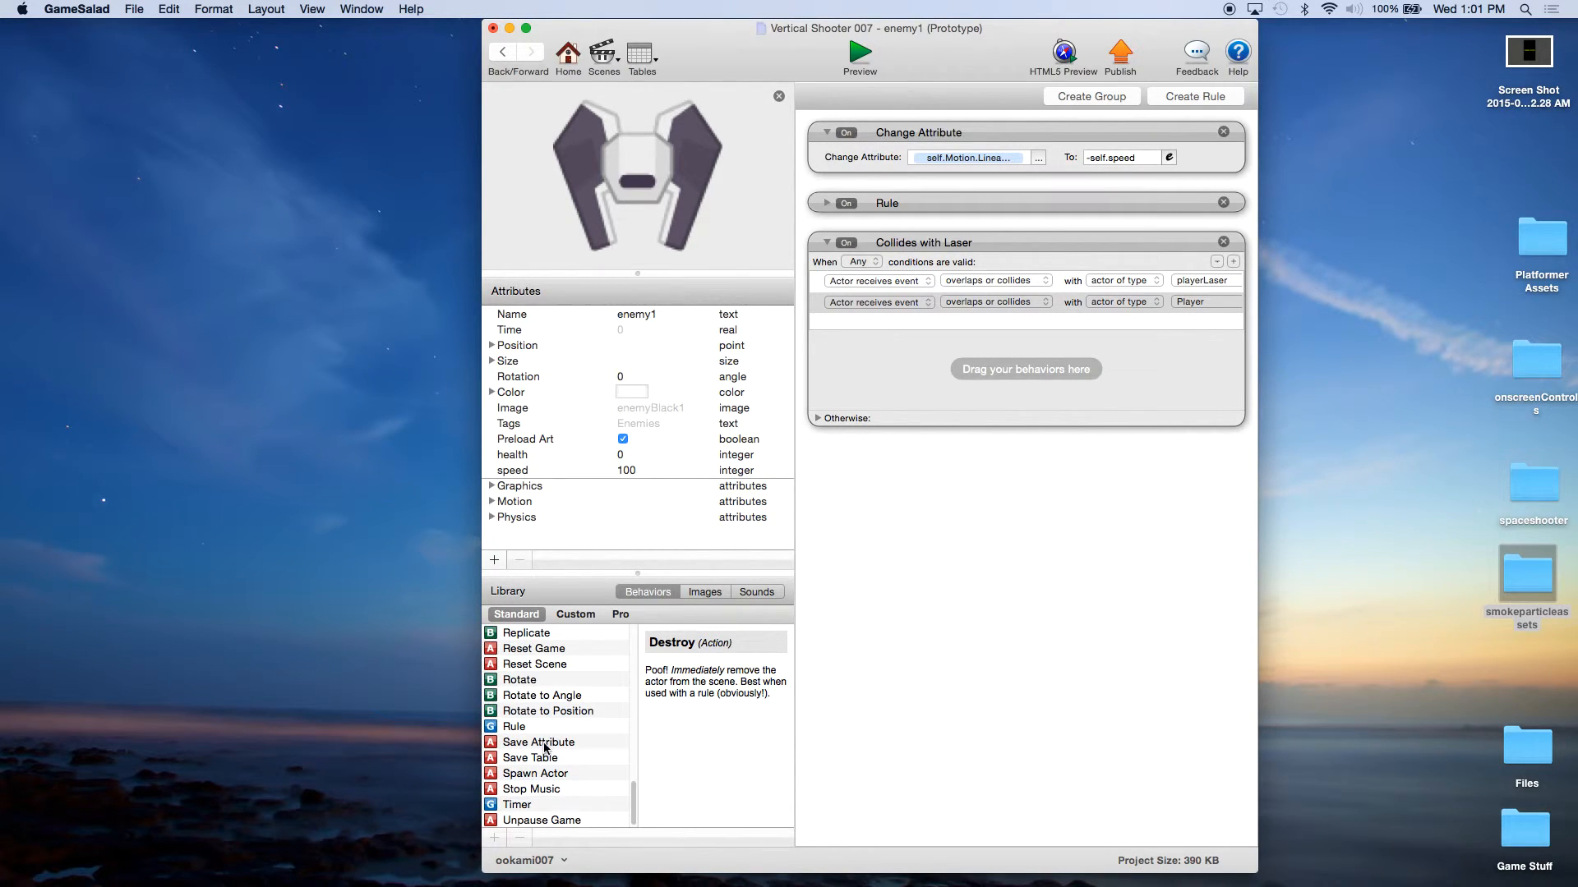
left_click_drag(534, 777, 918, 374)
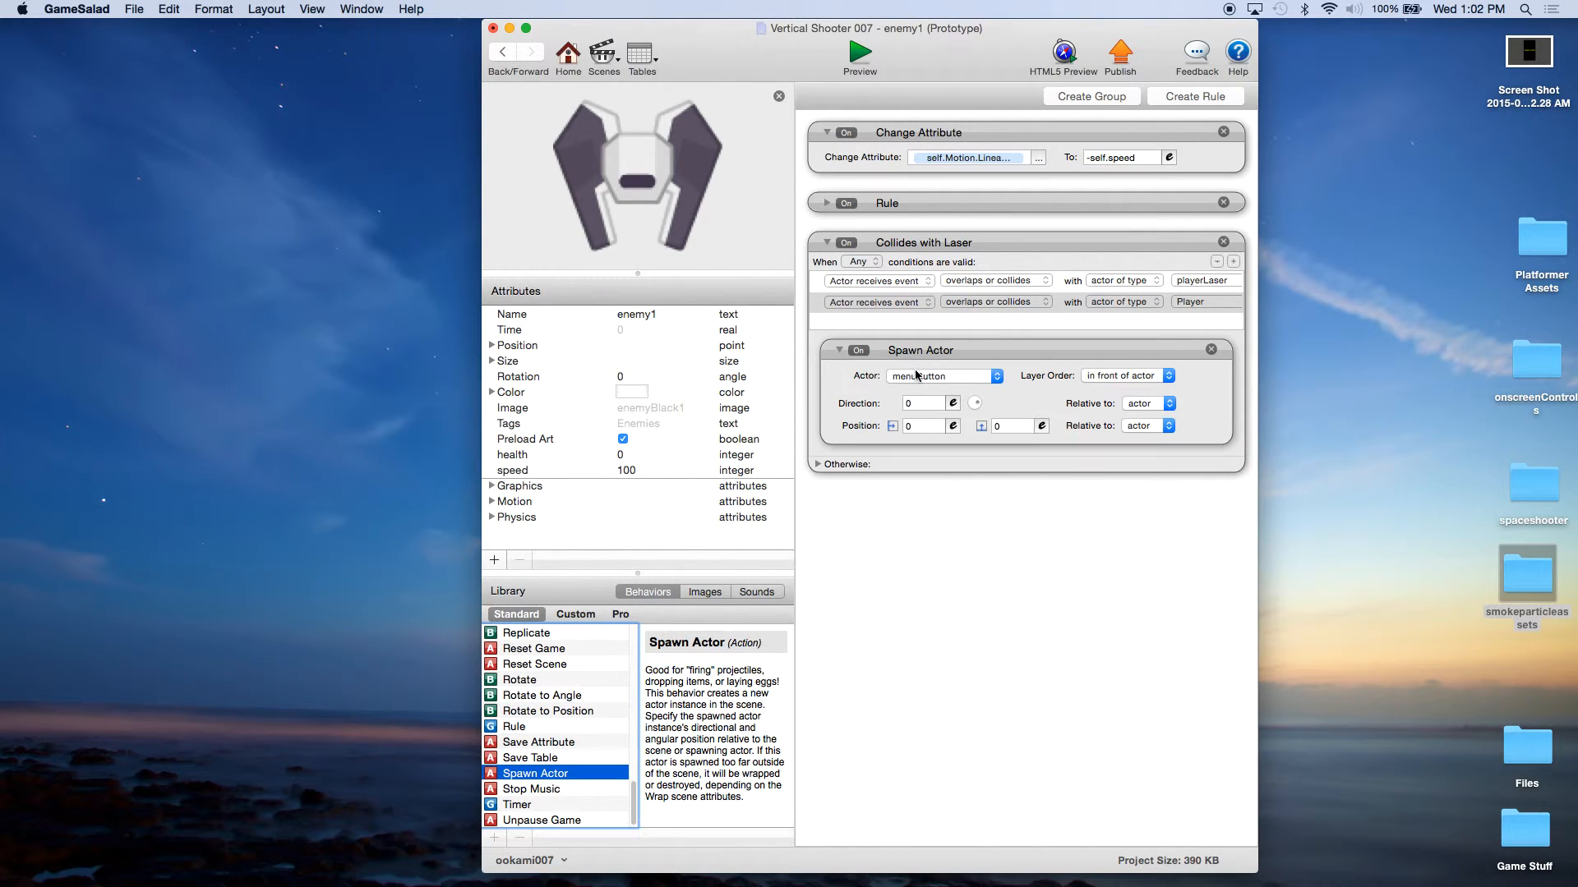
scroll(553, 744, "up", 8)
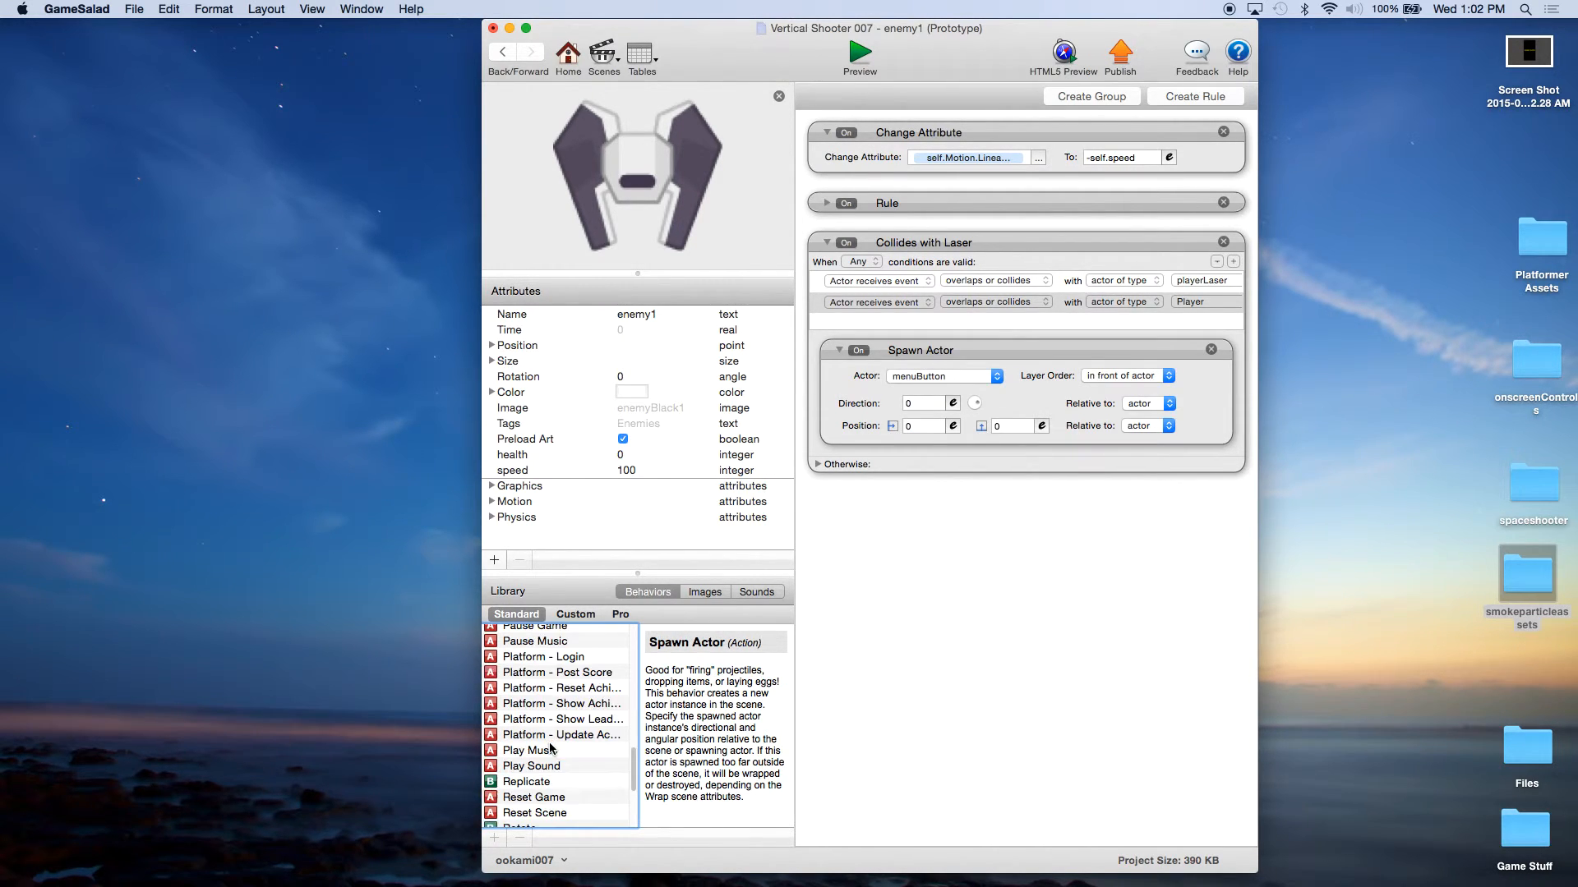
scroll(551, 748, "up", 2)
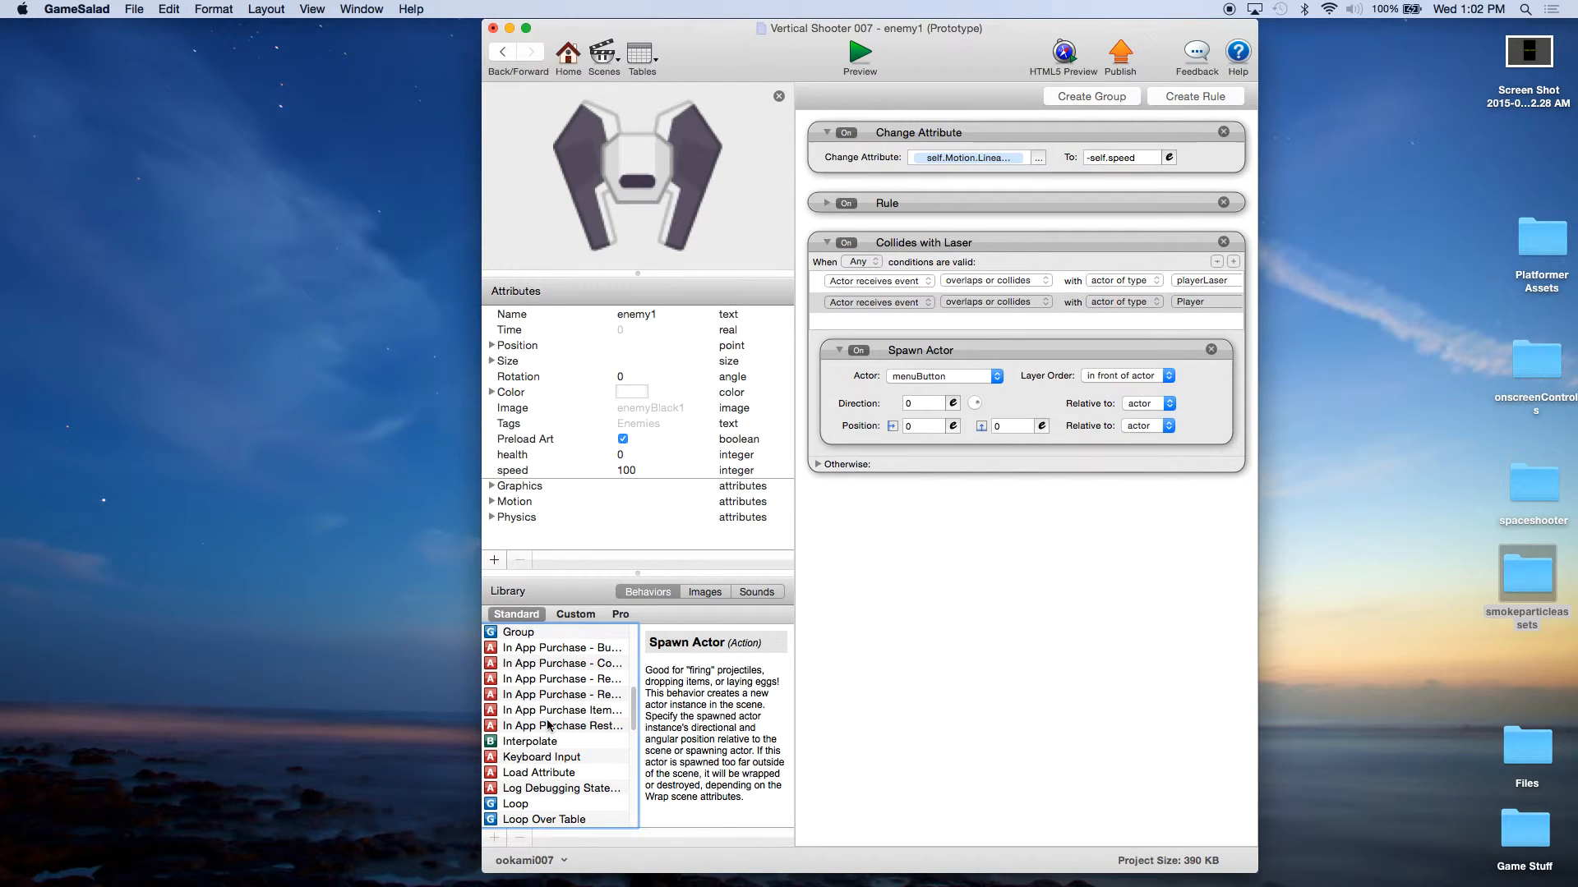
scroll(546, 726, "up", 5)
left_click_drag(538, 757, 893, 460)
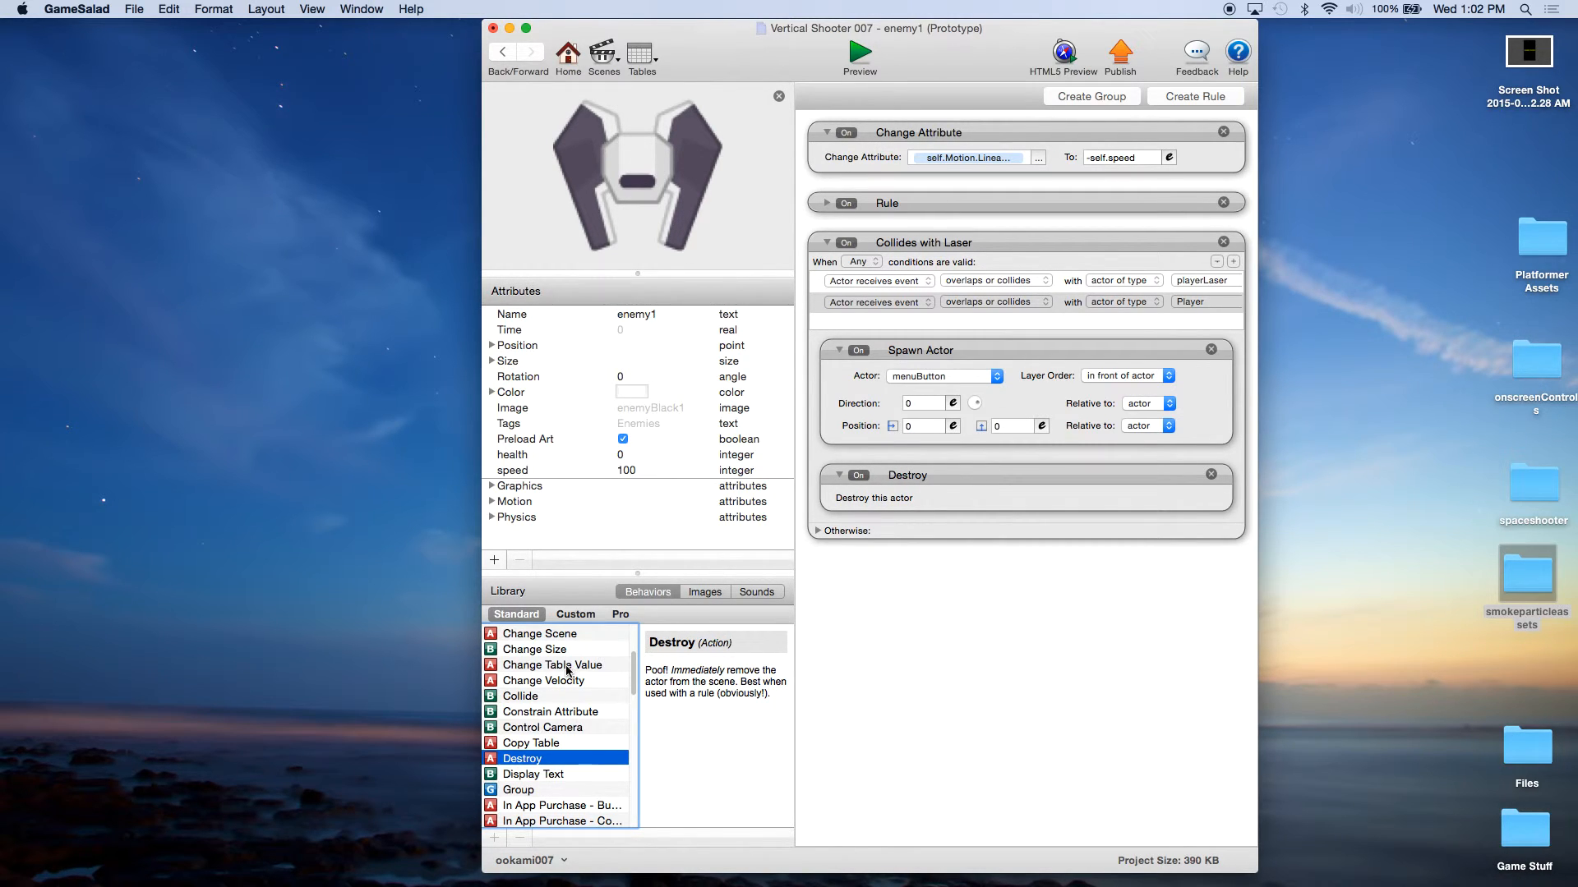
Step: Add a Change Attribute behavior above Spawn Actor and target it at game.Score
scroll(565, 670, "up", 2)
left_click_drag(564, 665, 1003, 362)
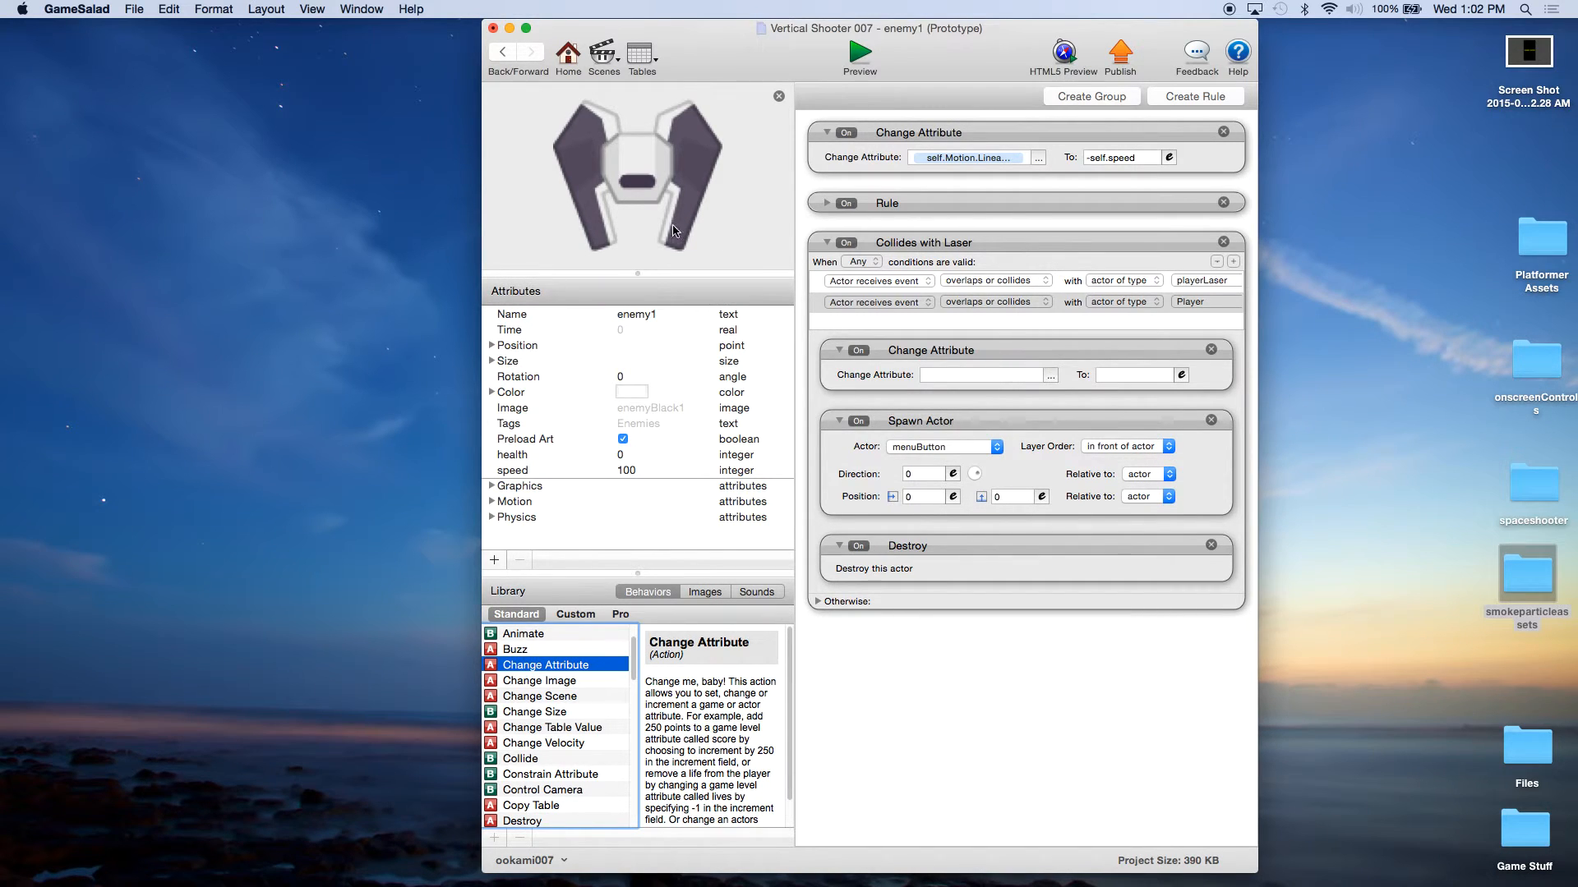
left_click(1052, 375)
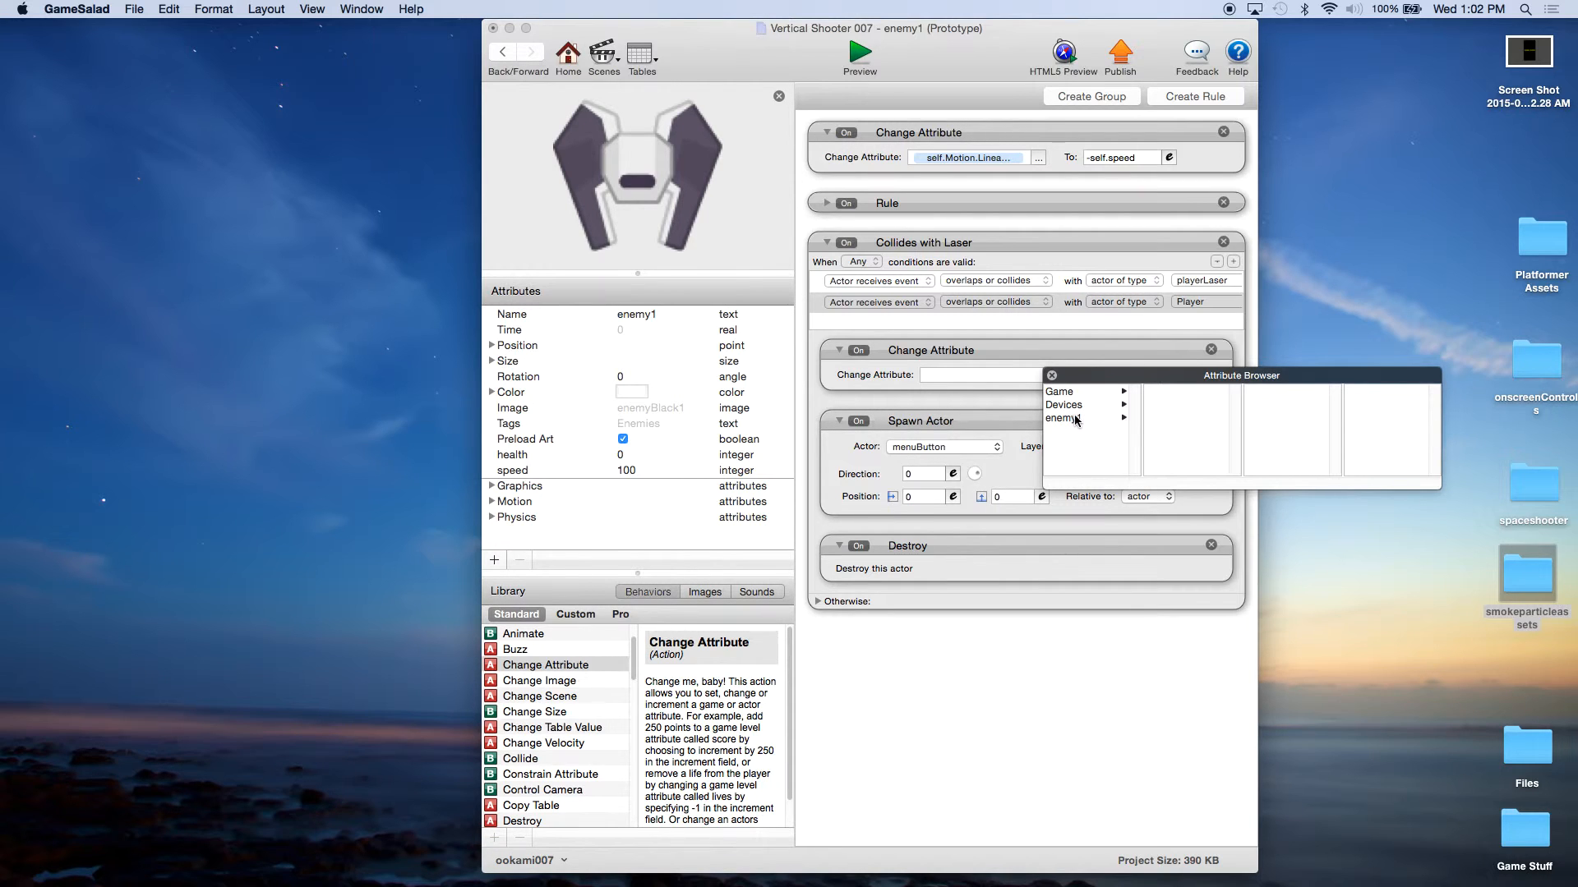
left_click(1059, 392)
left_click_drag(1234, 424, 1243, 474)
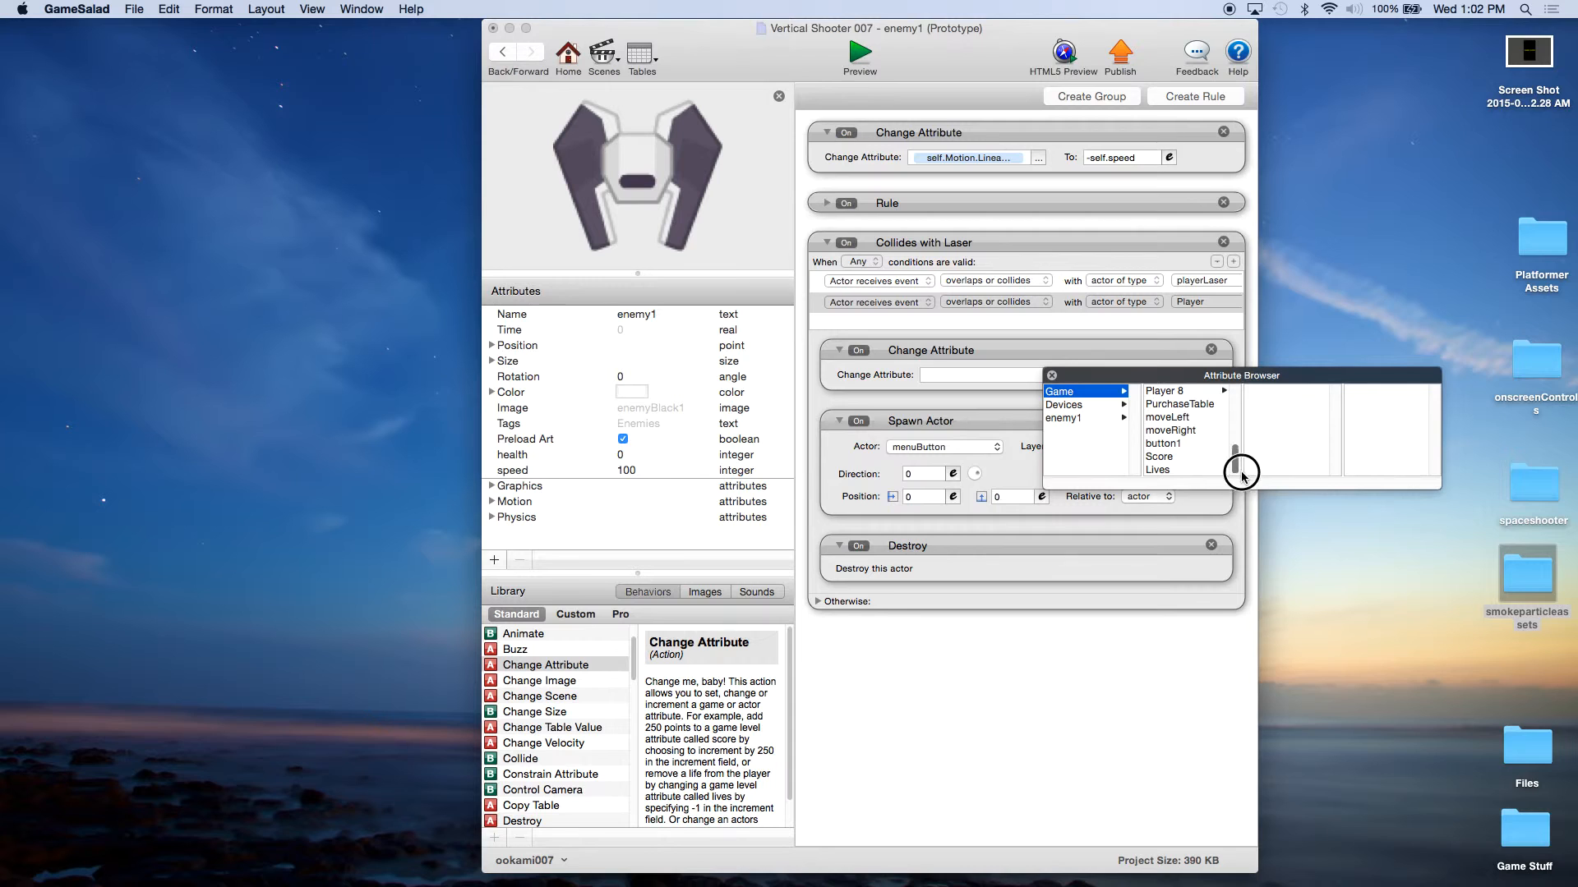
left_click(1165, 458)
Step: Set the Change Attribute behavior's value to the expression game.Score+10
left_click(1182, 375)
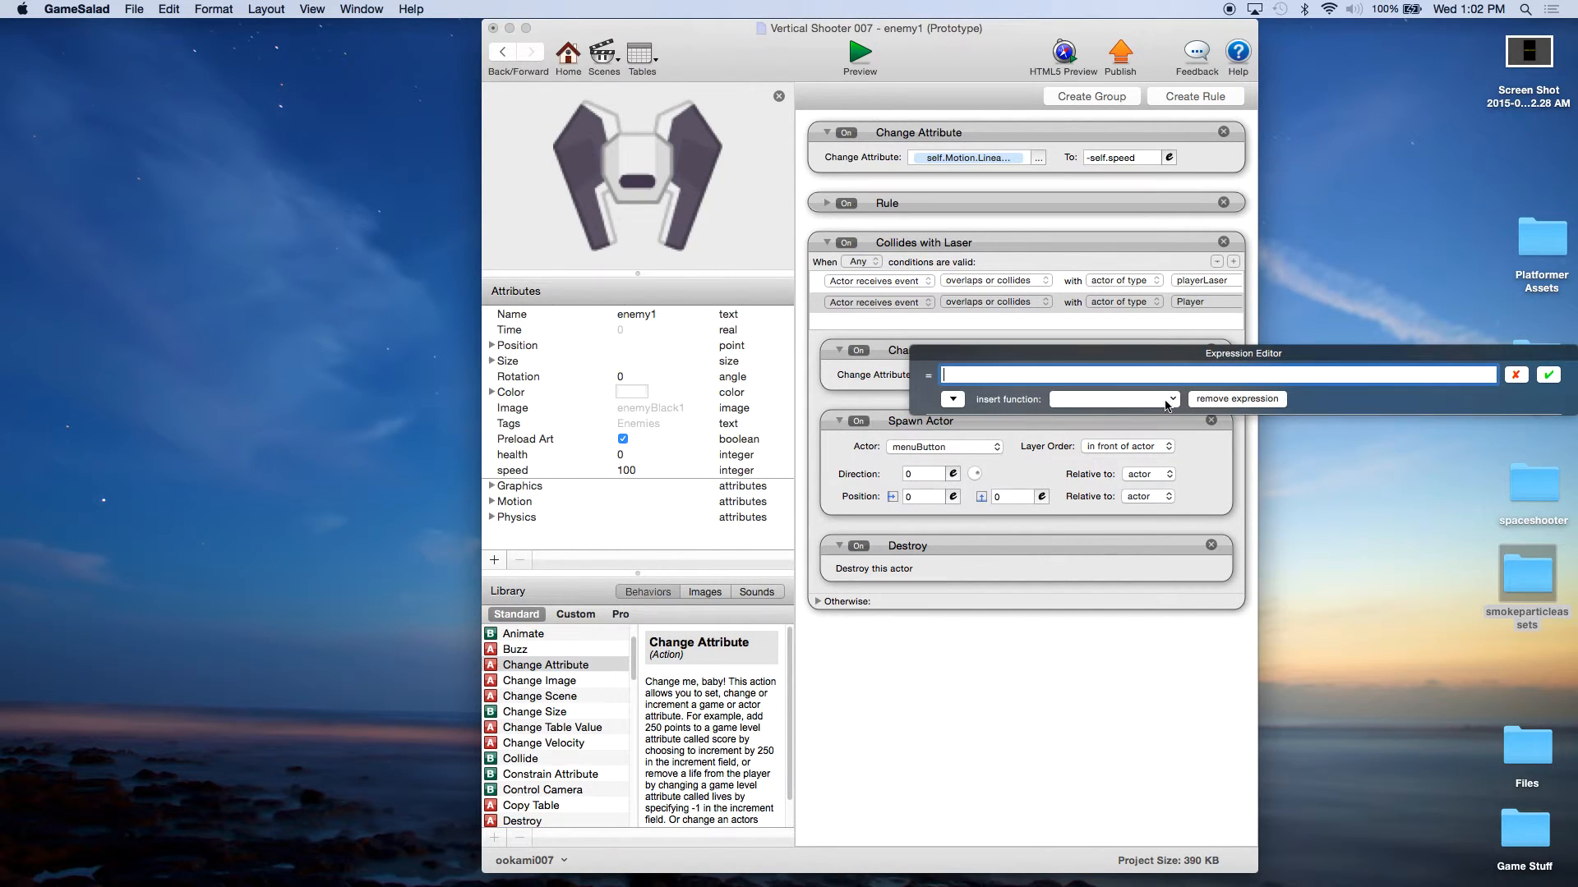
left_click(953, 399)
left_click(974, 423)
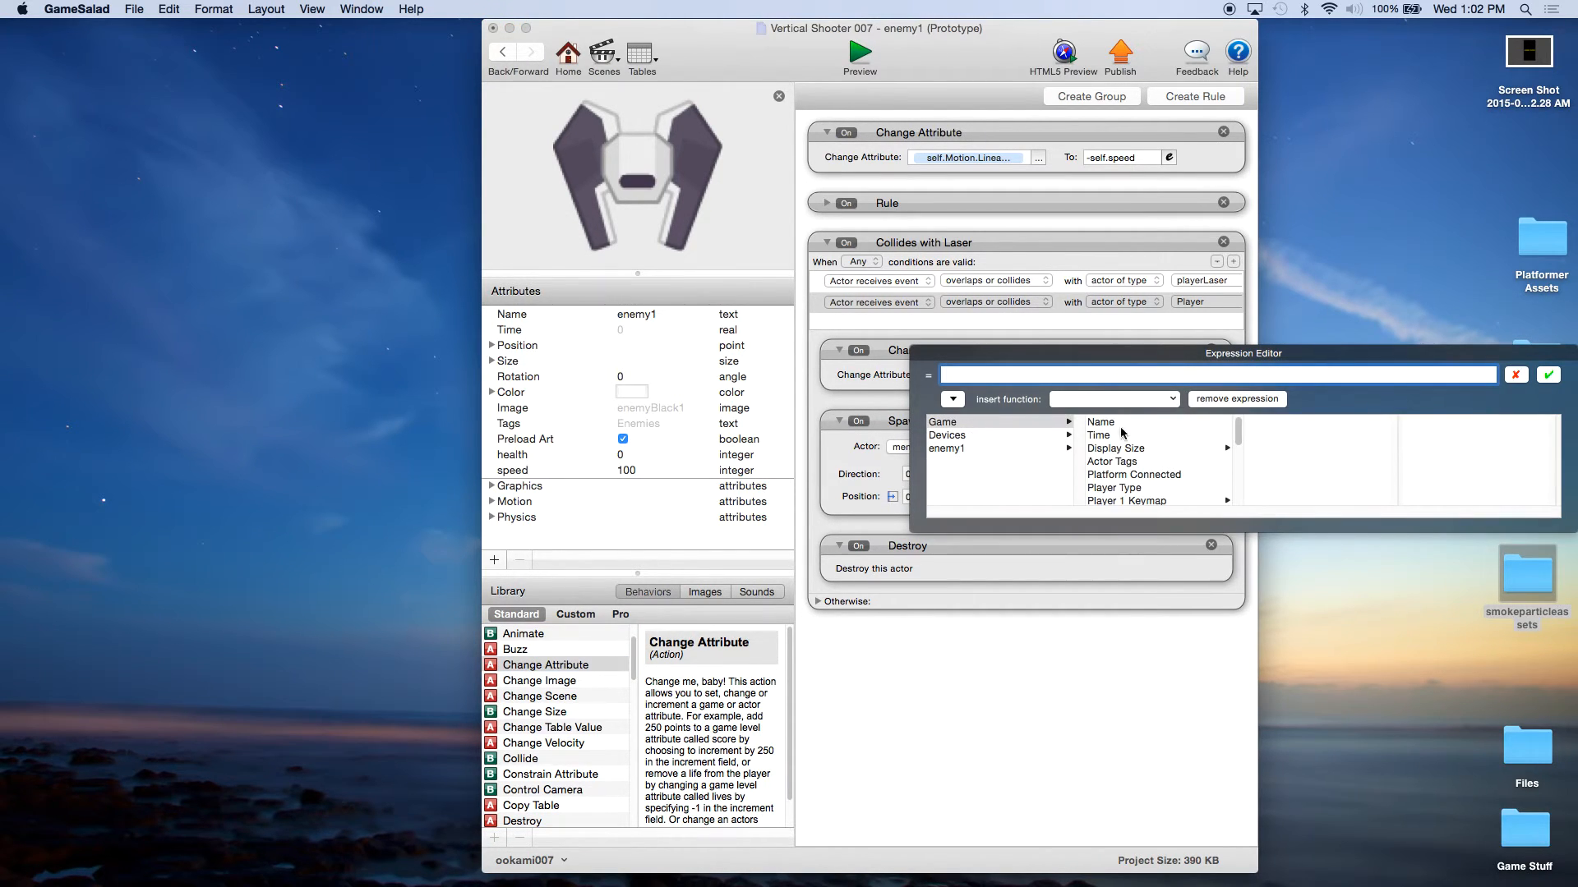
left_click_drag(1237, 430, 1235, 497)
left_click(1112, 486)
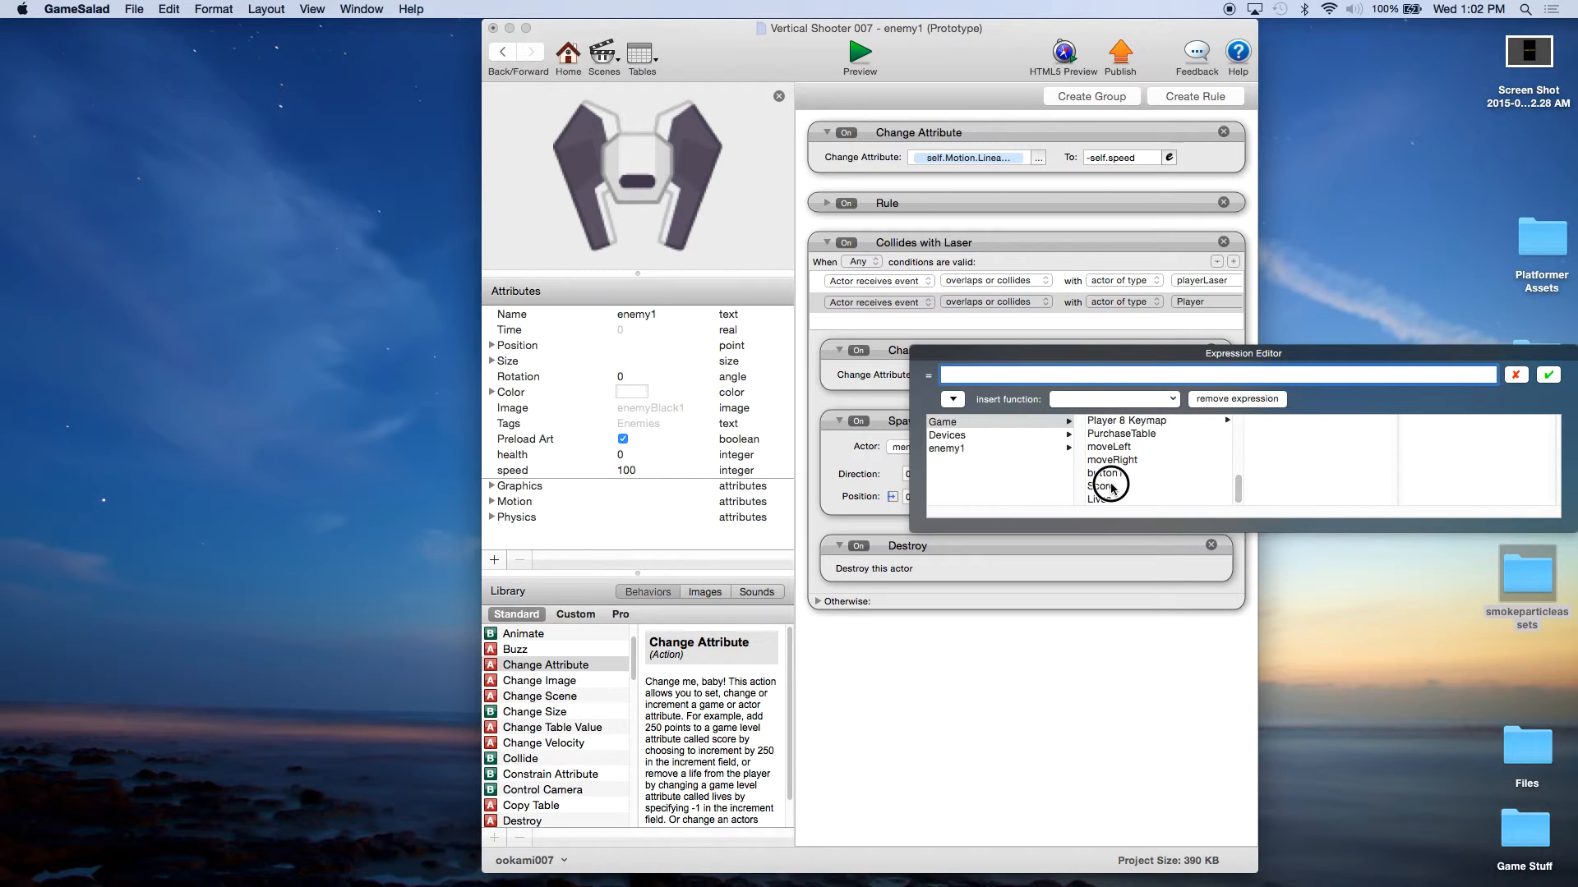
type("+10")
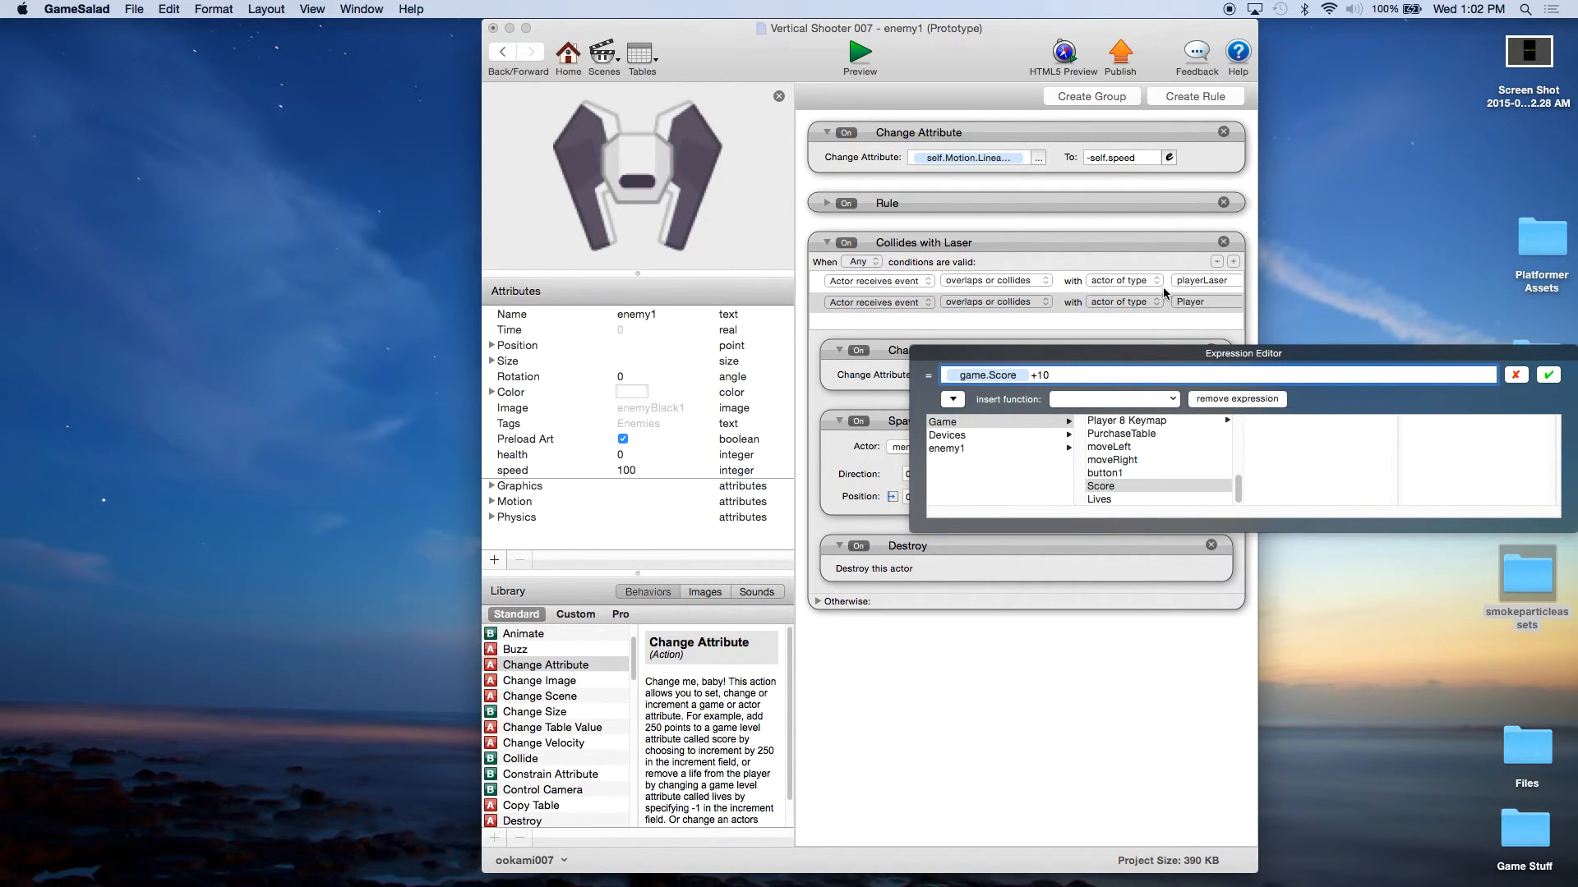
left_click(1549, 374)
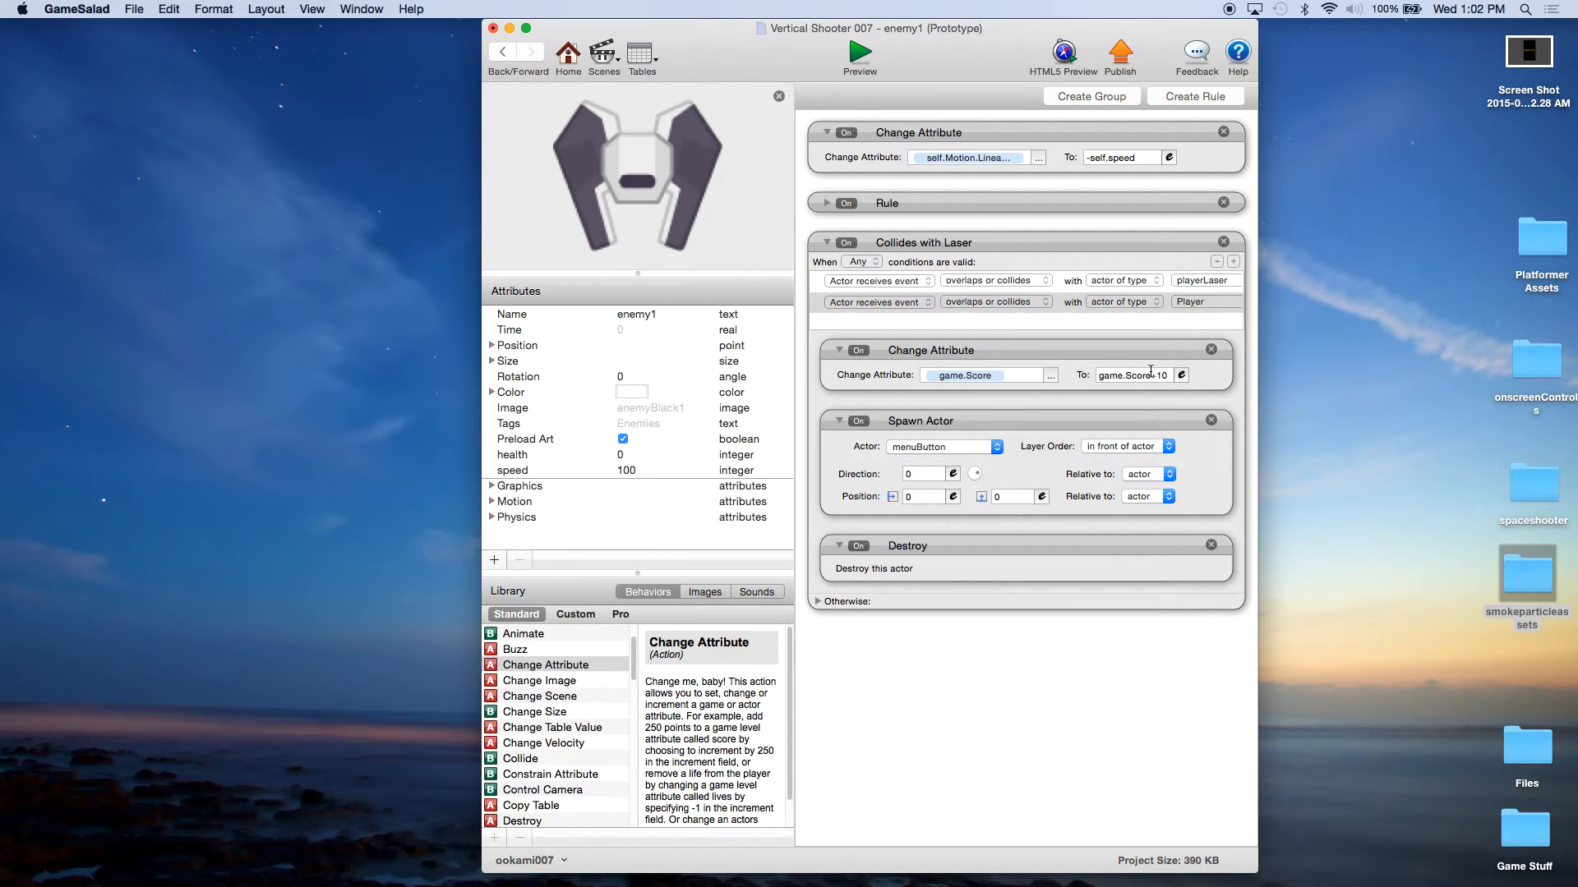
left_click(985, 350)
Step: Set Spawn Actor to spawn enemyExplosion in back of actor, with its position relative to the scene
left_click(935, 448)
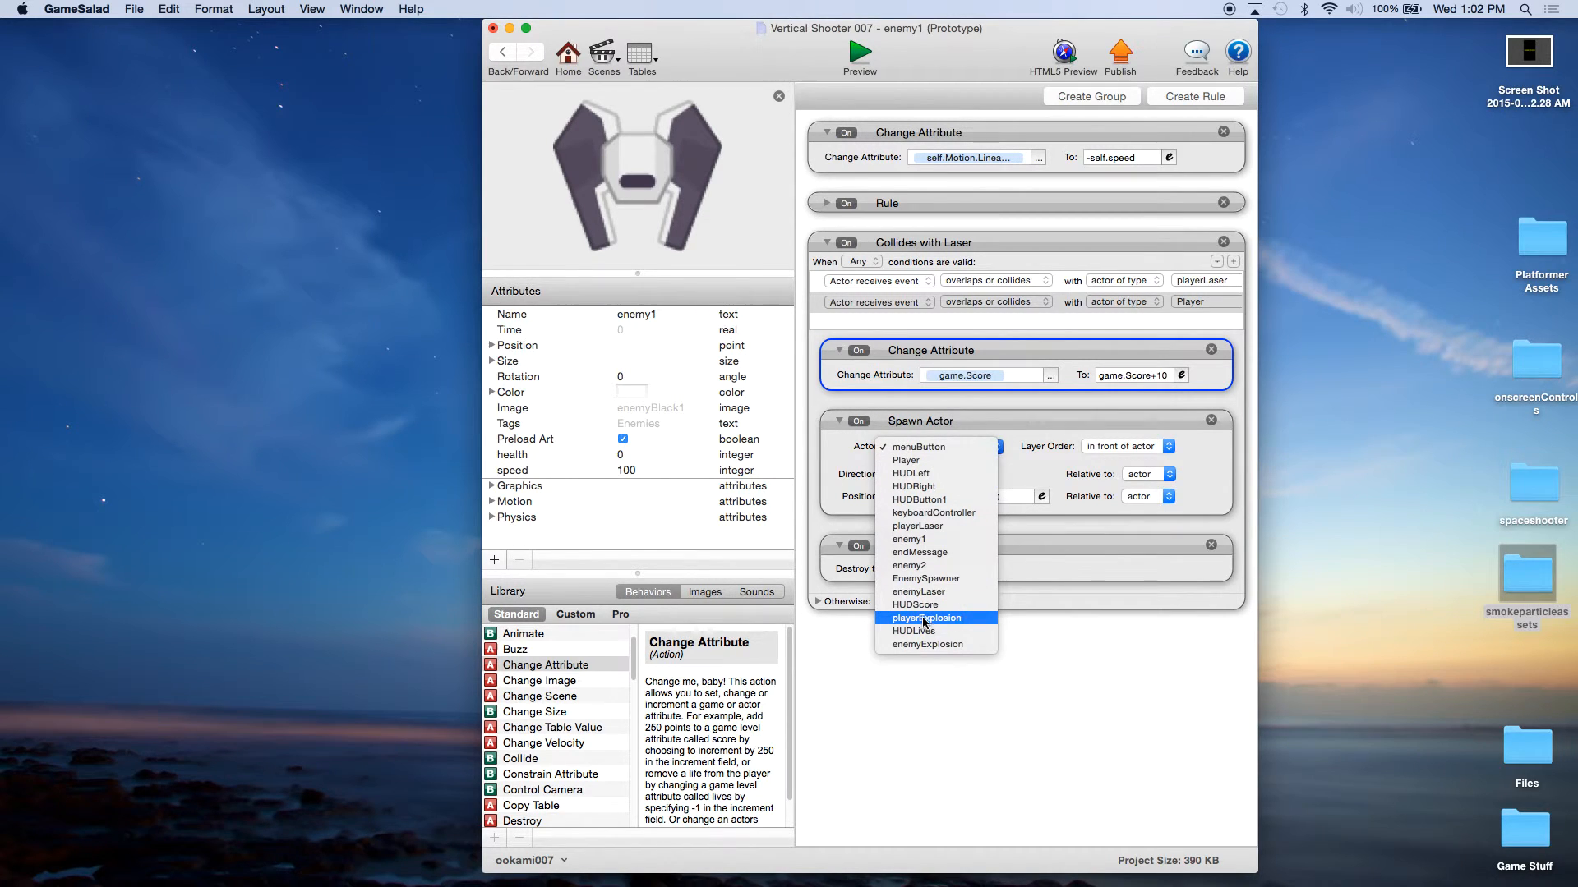
left_click(925, 644)
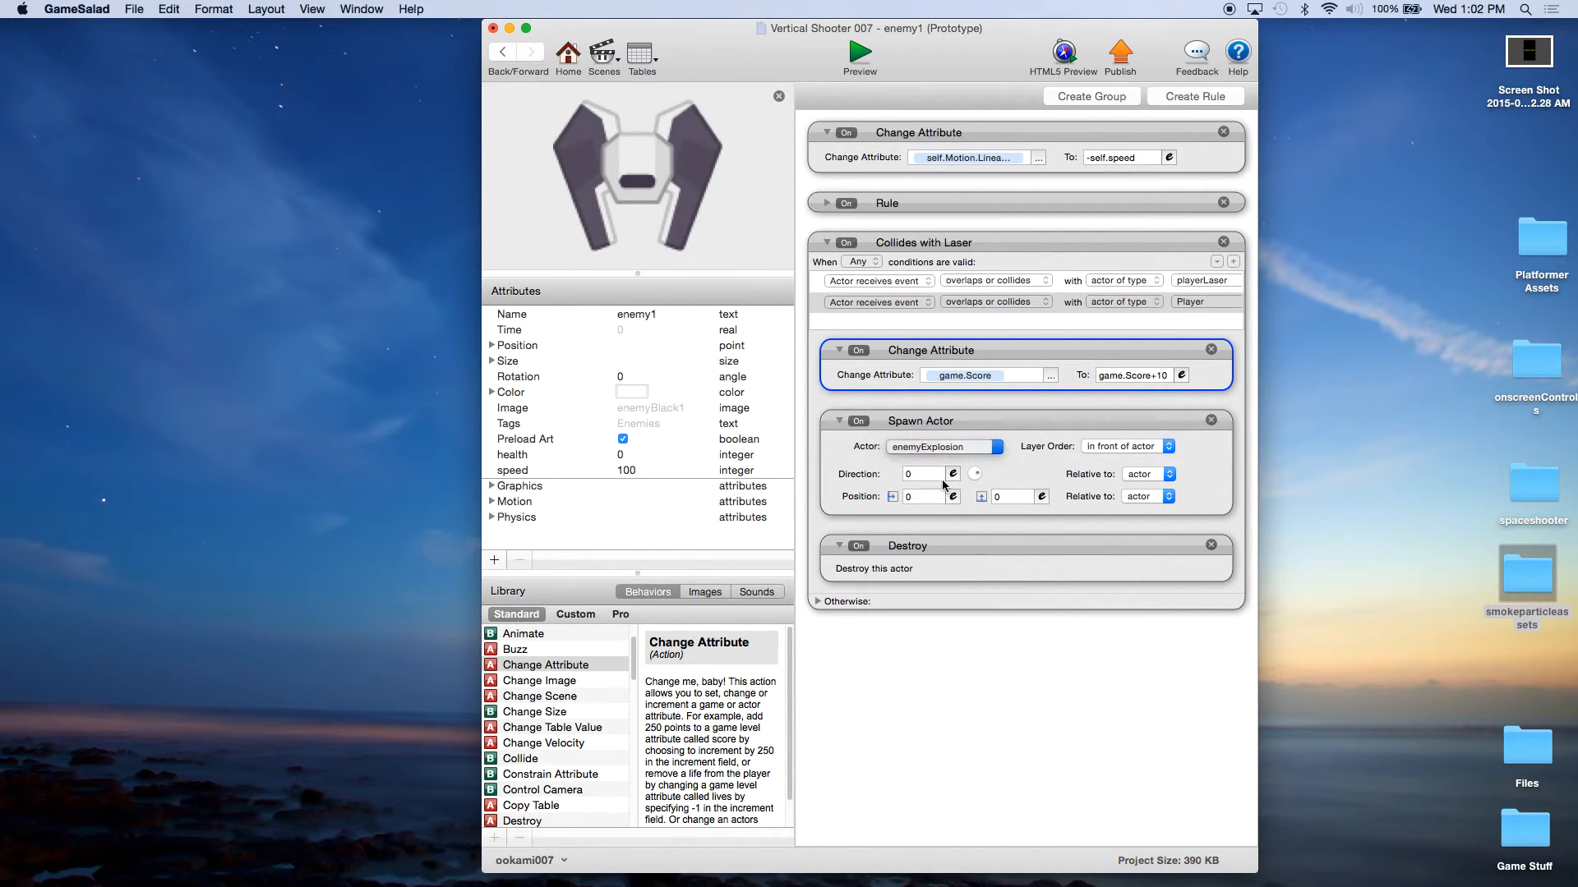
left_click(1147, 496)
left_click(1144, 509)
left_click(1117, 448)
left_click(1117, 461)
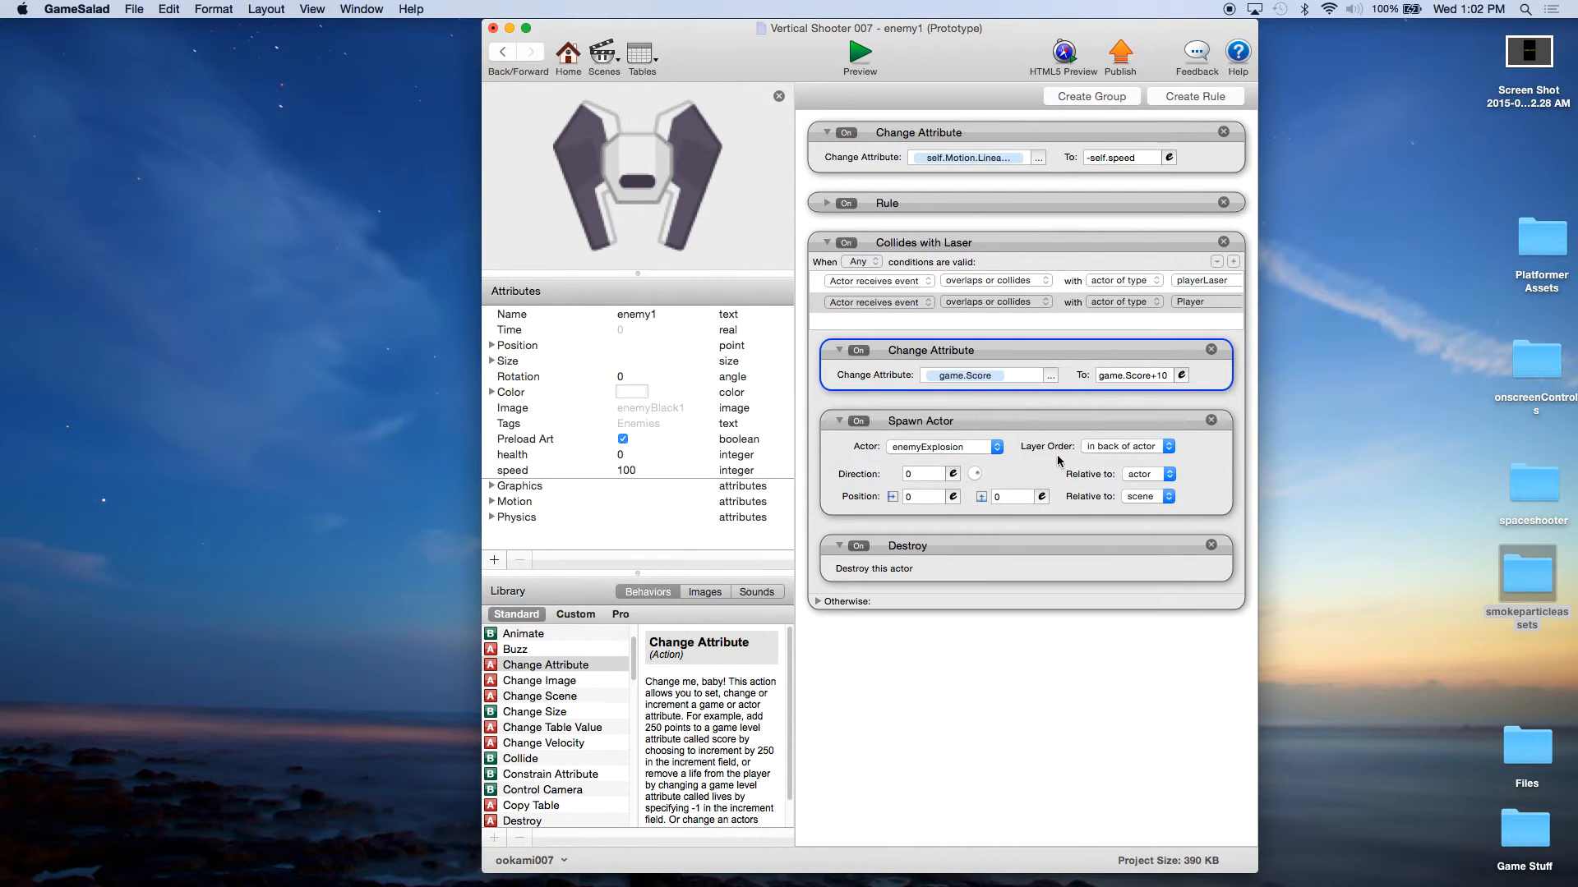
Step: Set the X position of enemy1's Spawn Actor behavior to the expression self.Position.X
left_click(953, 498)
left_click(914, 520)
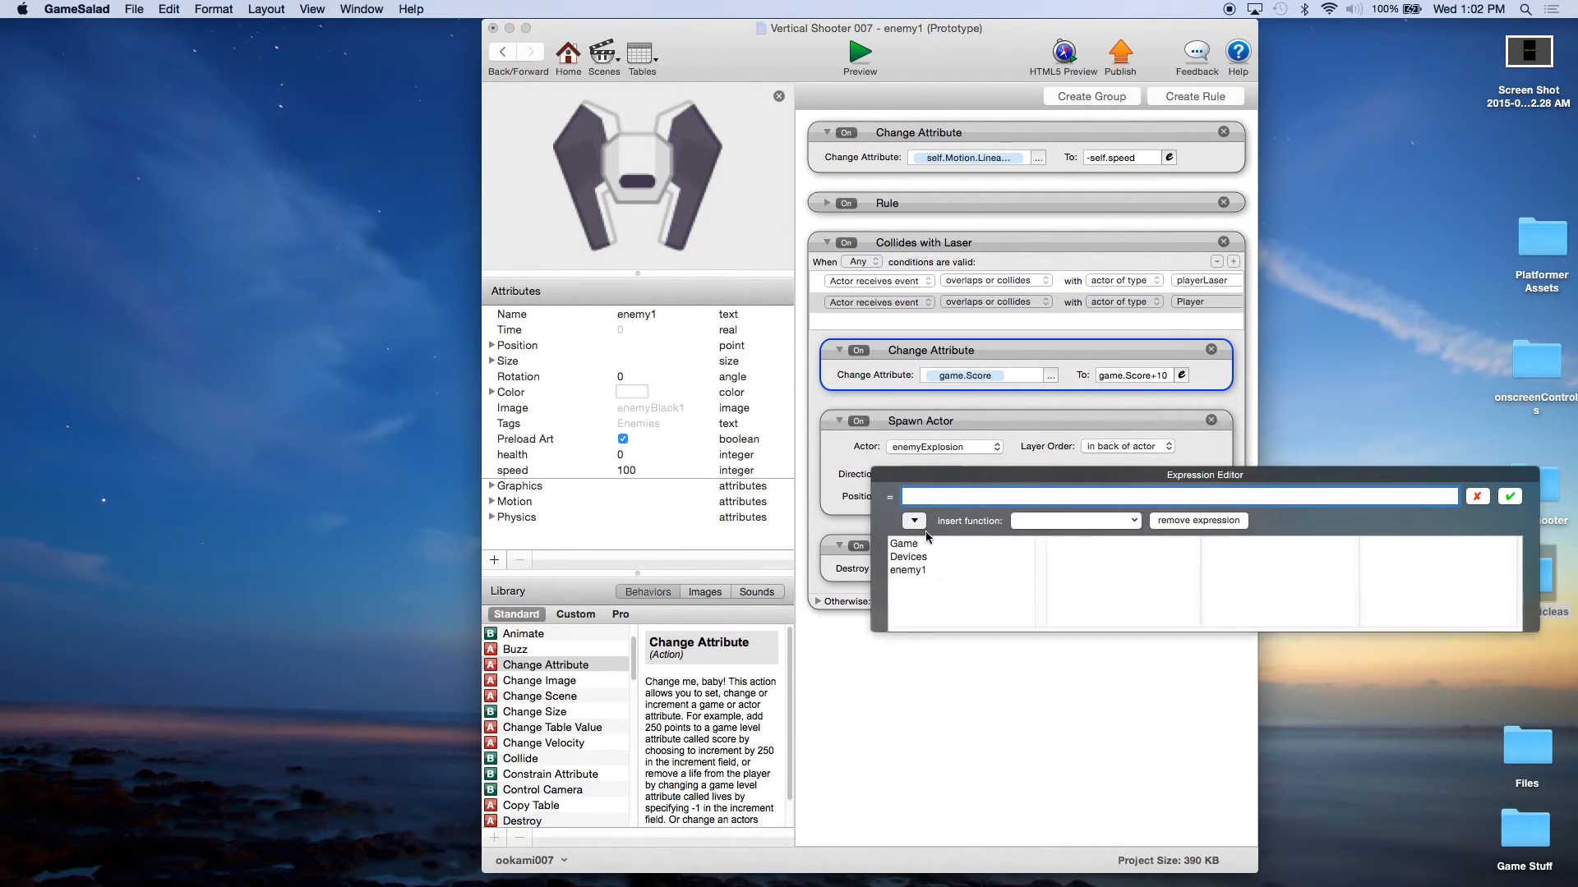
left_click(926, 569)
left_click(1079, 571)
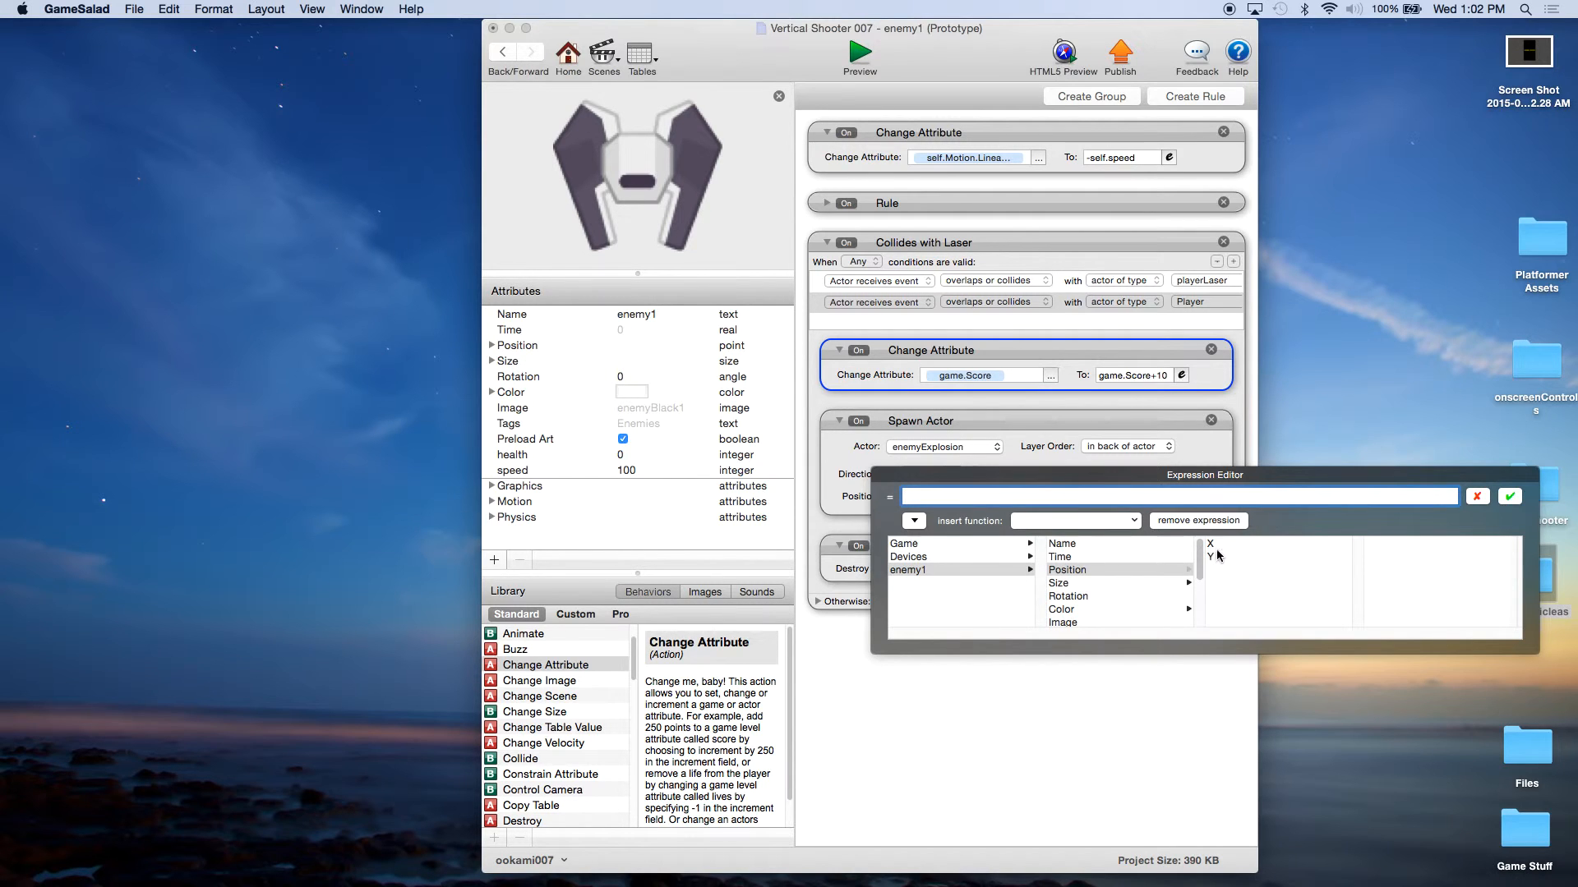
left_click(1211, 545)
left_click(1510, 497)
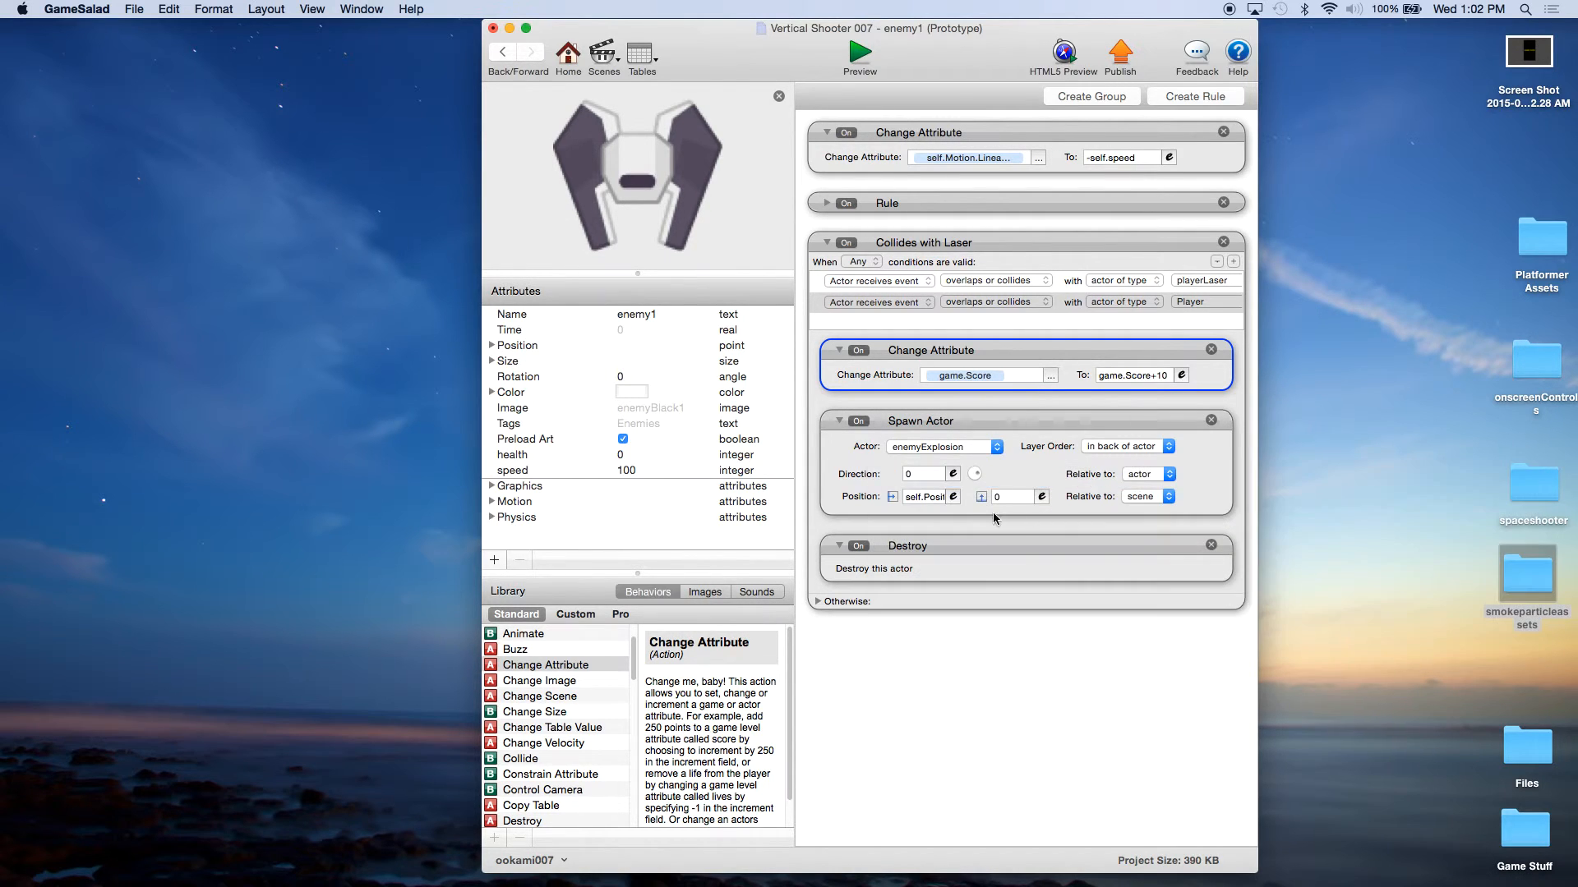
Step: Set the Y position of enemy1's Spawn Actor behavior to the expression self.Position.Y
left_click(1042, 497)
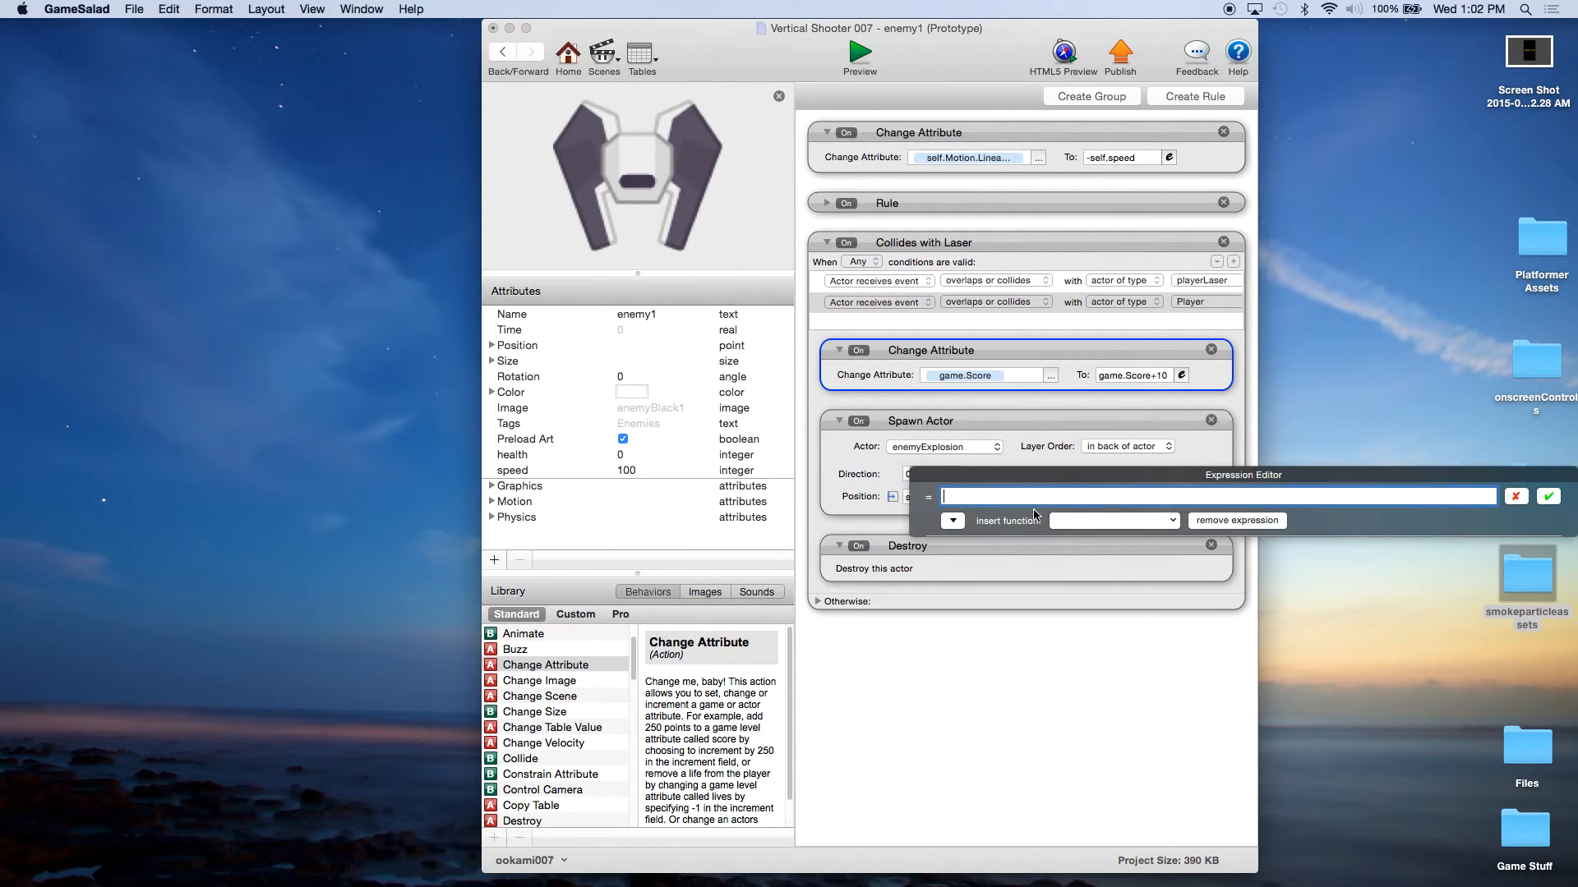
left_click(952, 522)
left_click(953, 571)
left_click(1108, 570)
left_click(1271, 557)
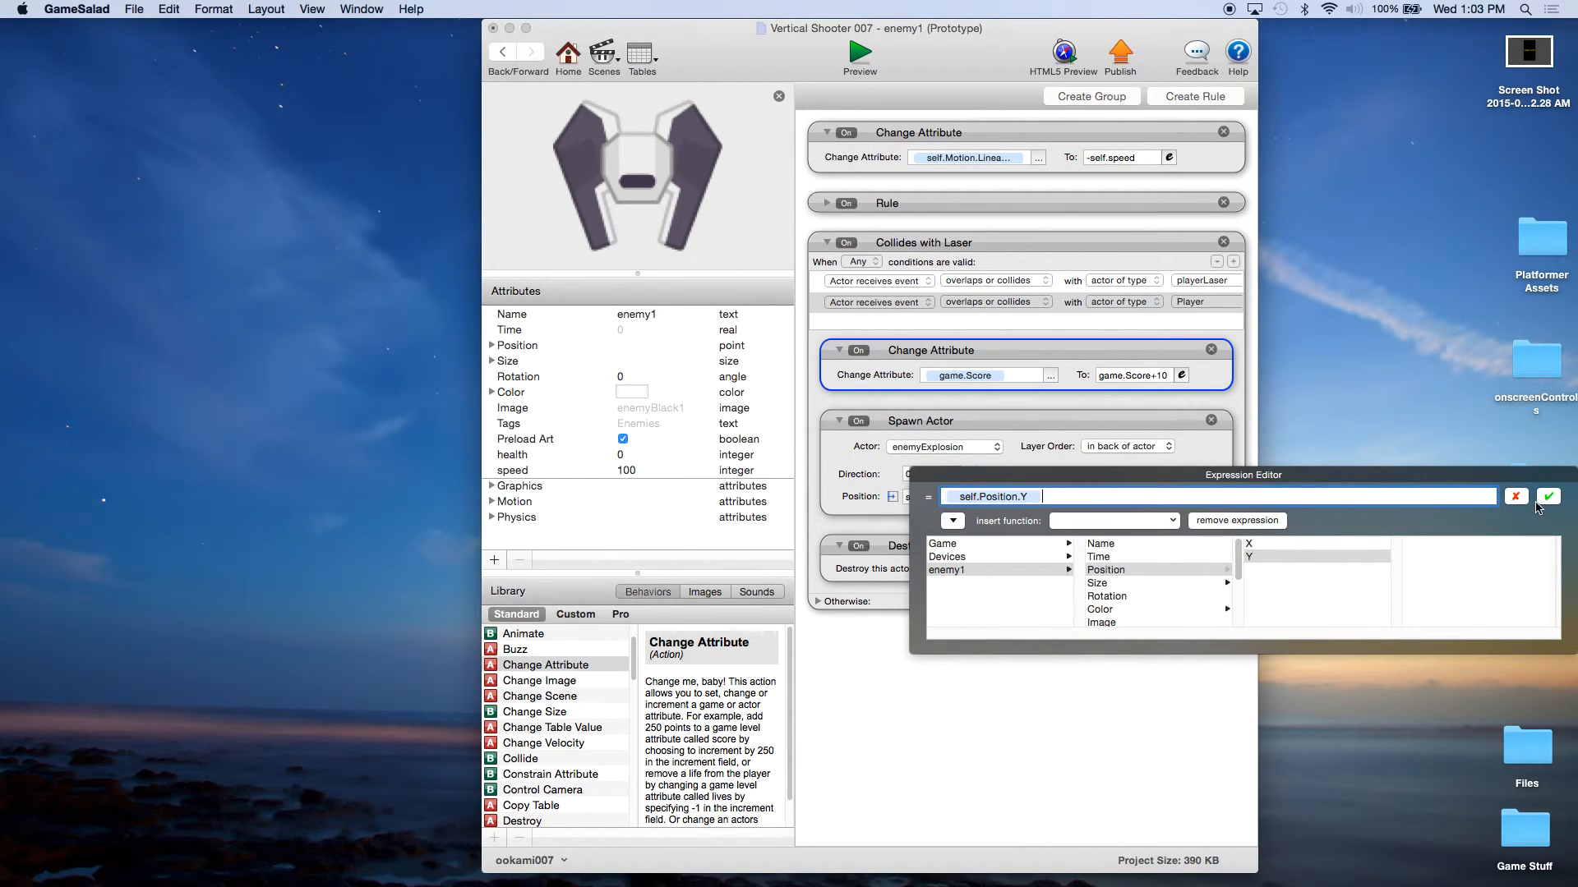
left_click(1548, 496)
left_click(1023, 353)
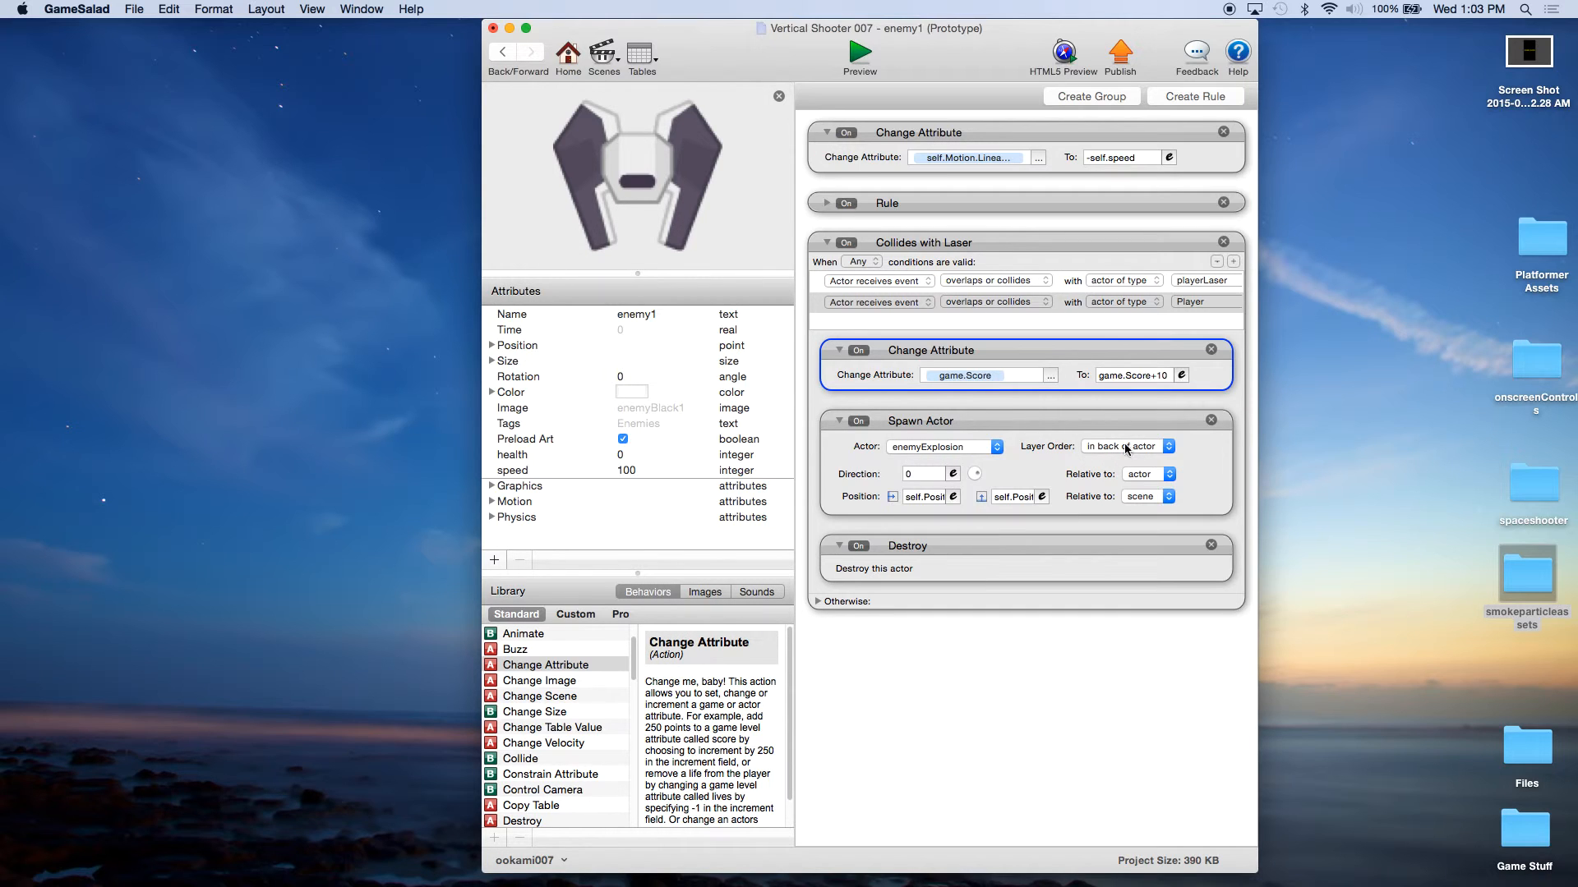
left_click(914, 498)
left_click(1001, 549)
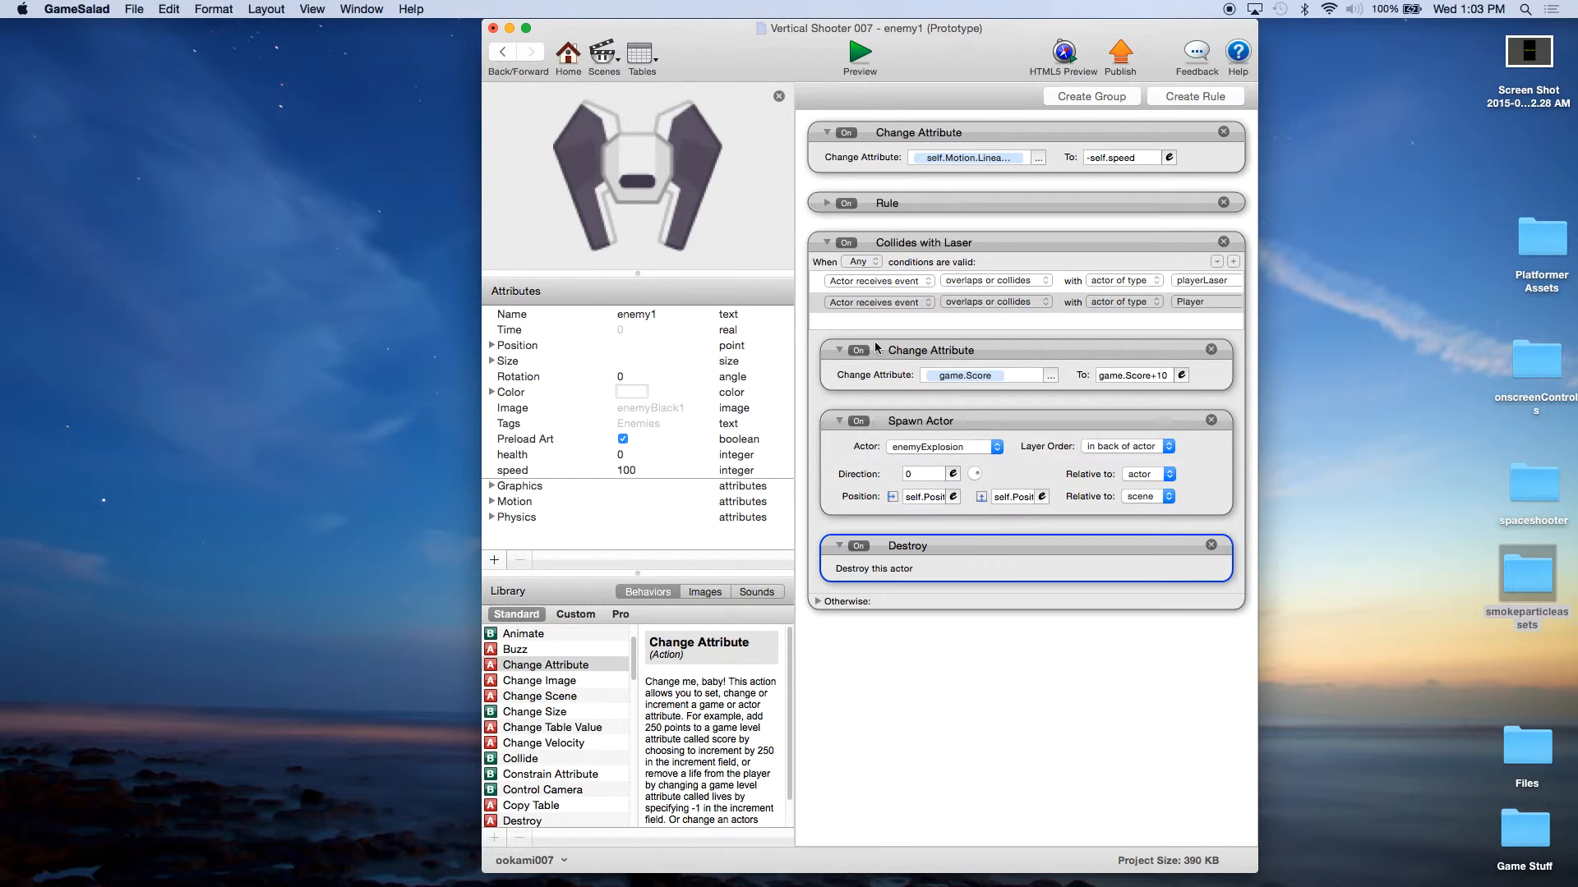
Step: Save the project and open the enemy2 actor for editing
left_click(134, 9)
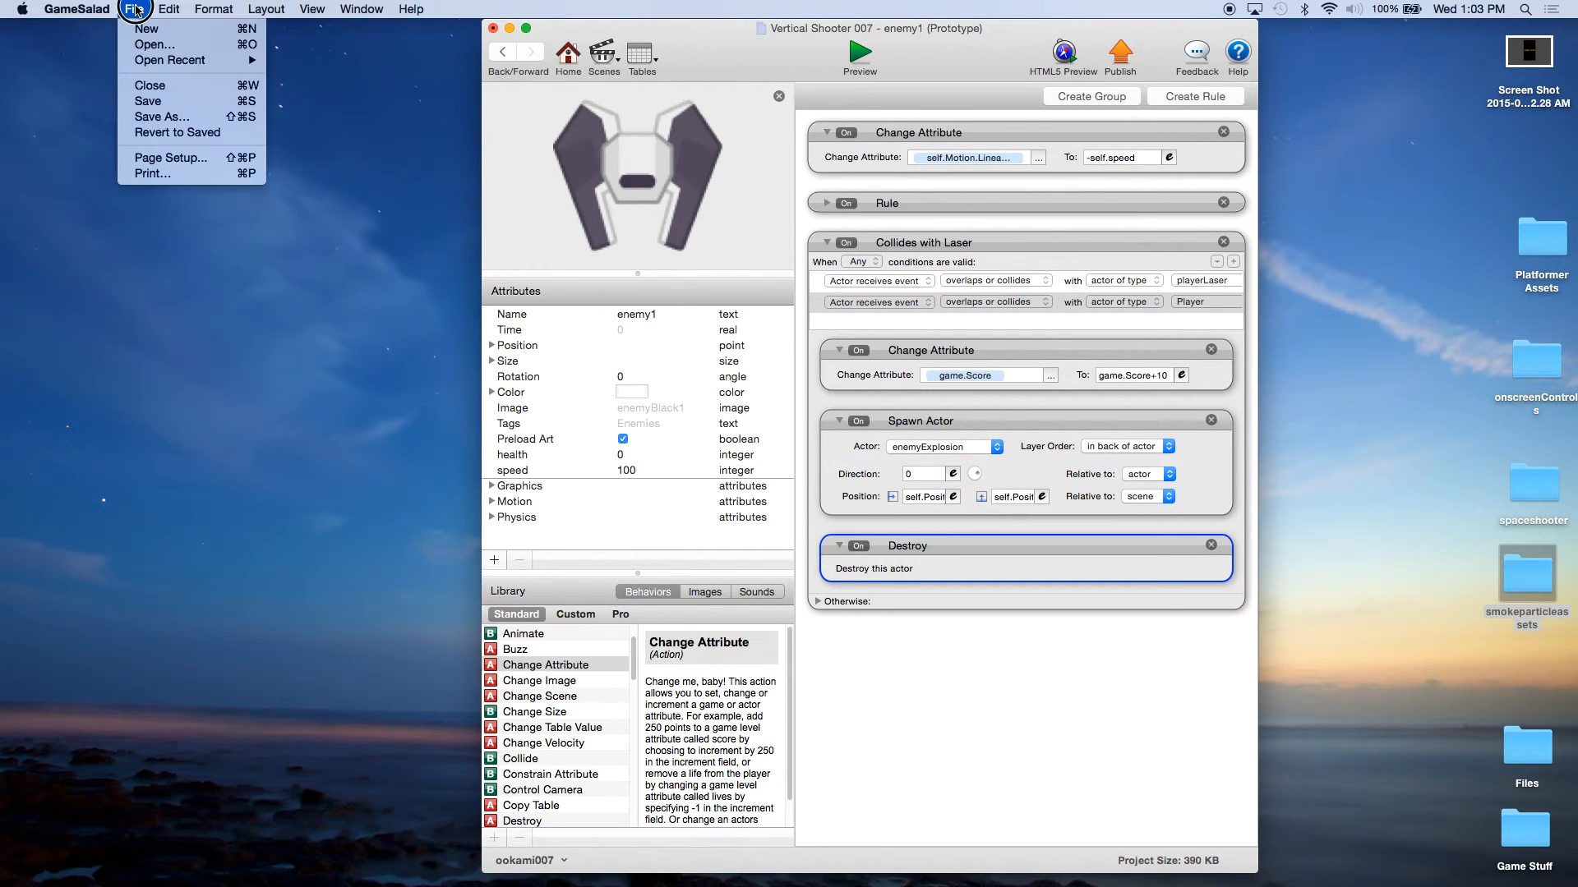
left_click(136, 103)
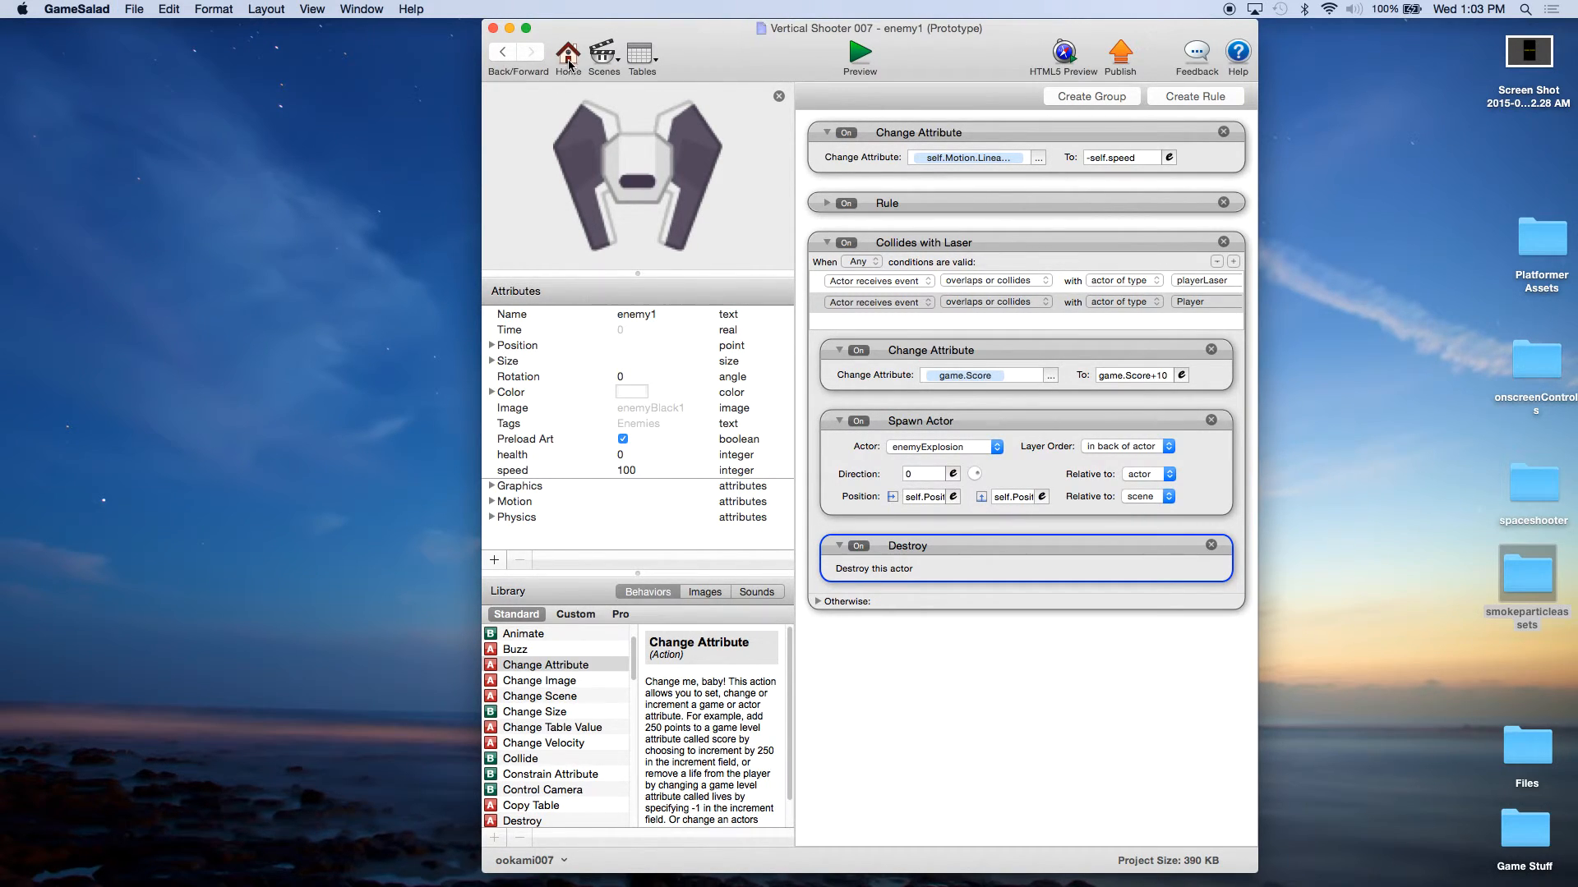
left_click(568, 56)
double_click(1175, 229)
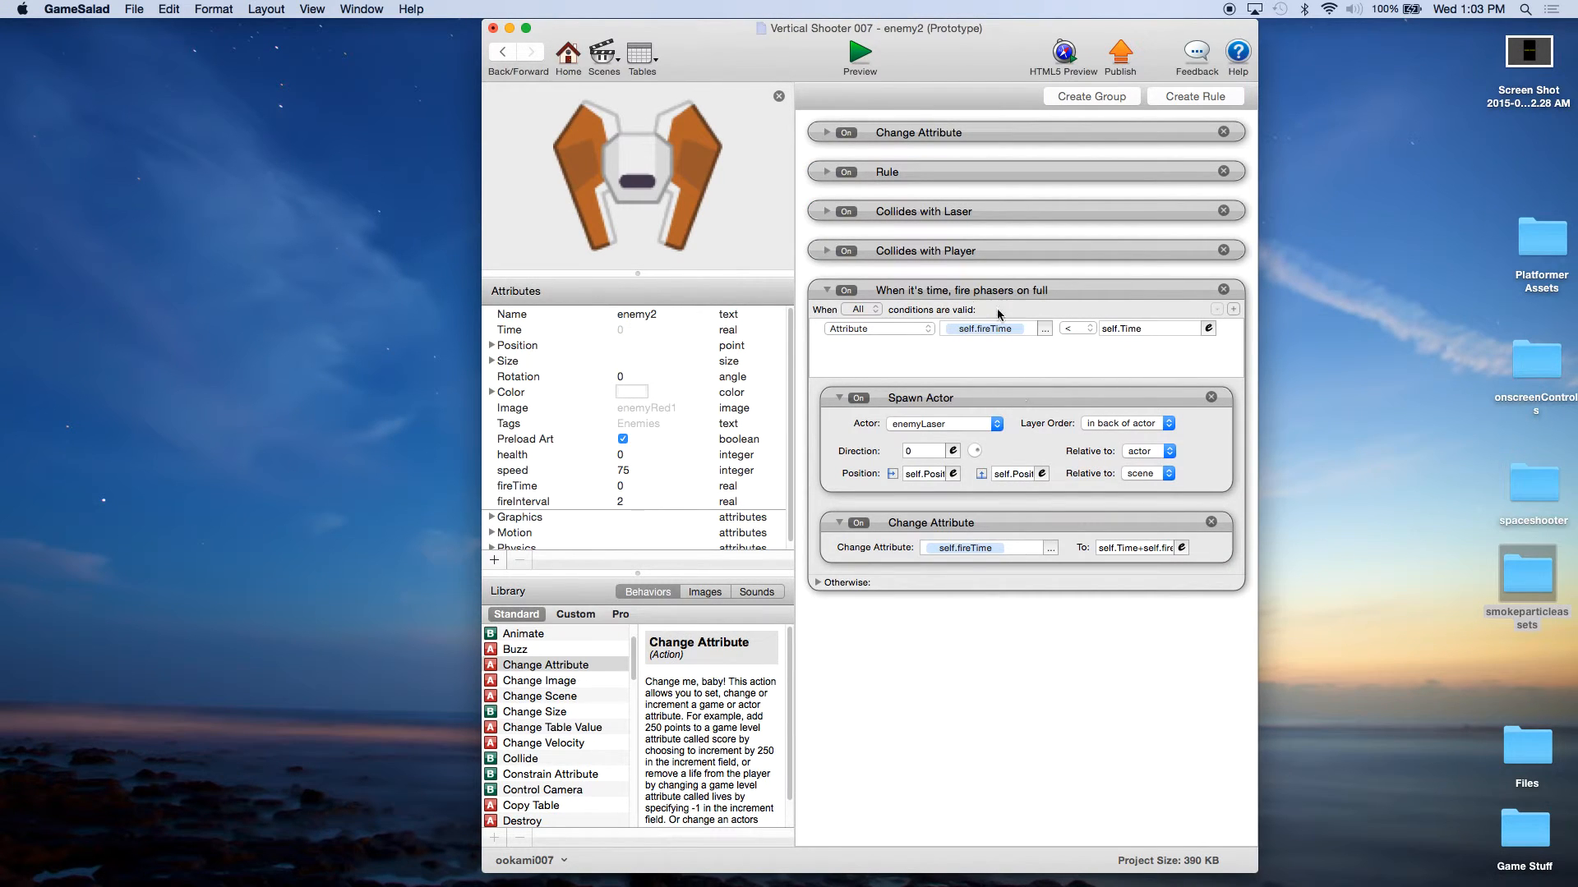
Step: Add a second condition to enemy2's Collides with Laser rule: overlaps or collides with actor of type Player
left_click(826, 290)
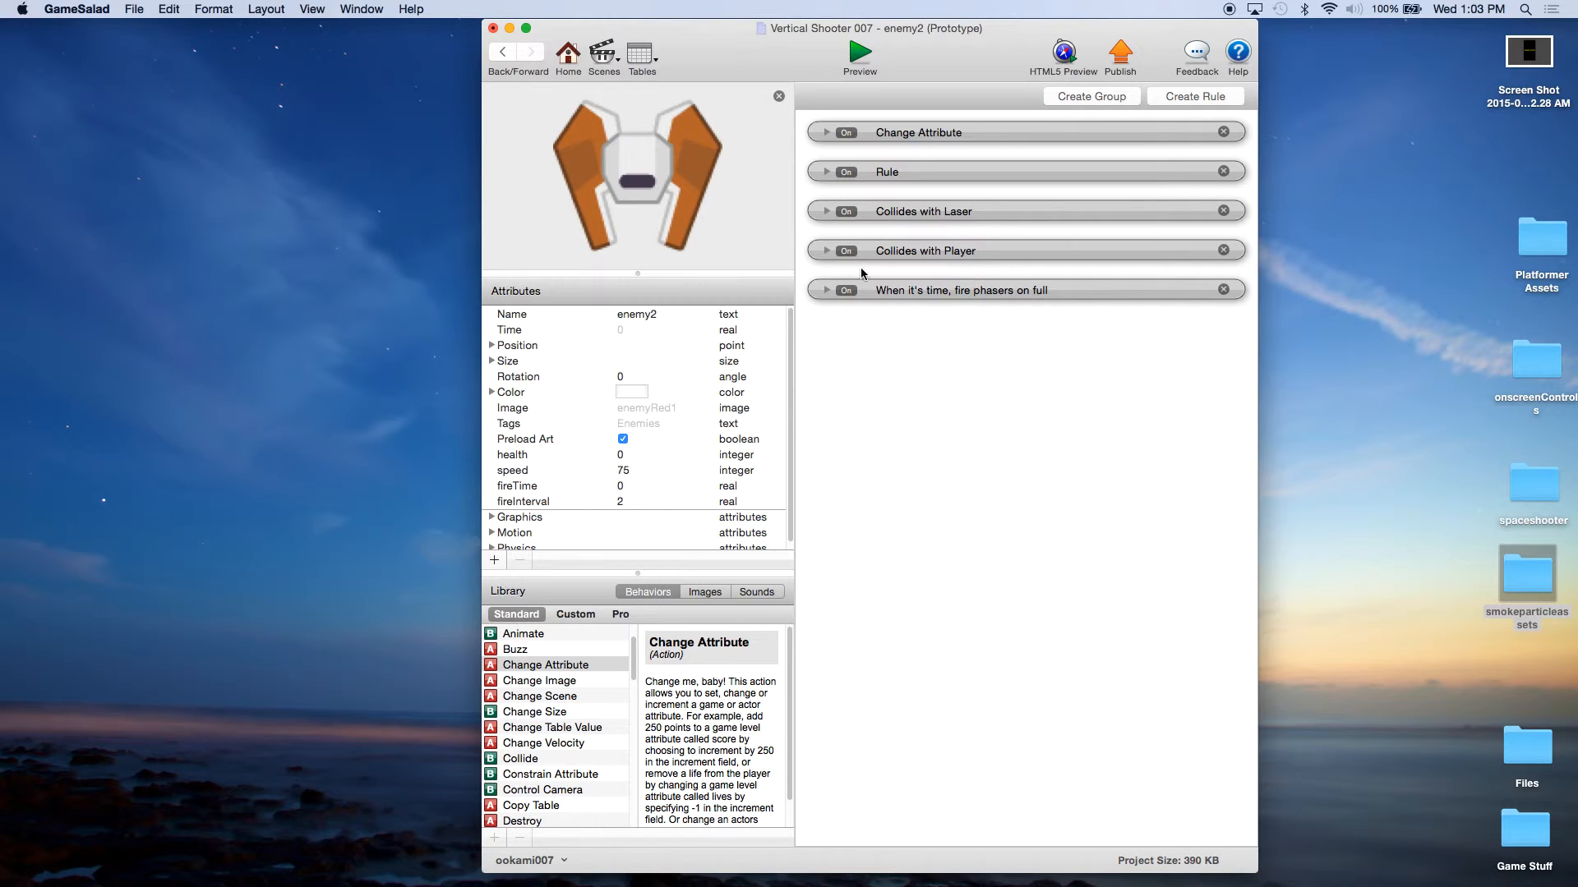
left_click(827, 212)
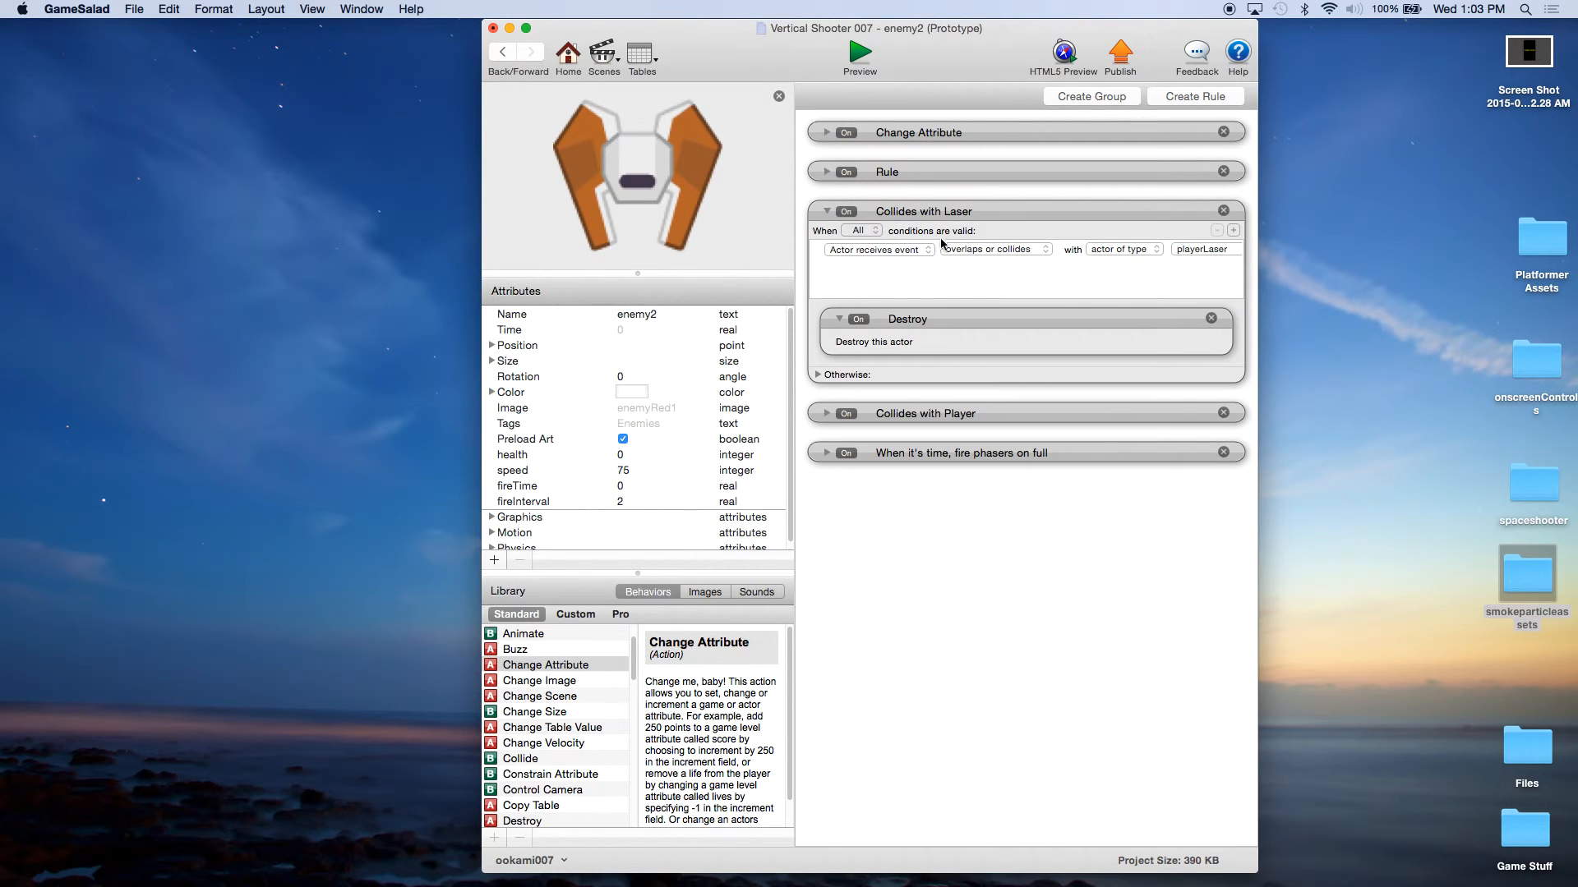
left_click(1234, 231)
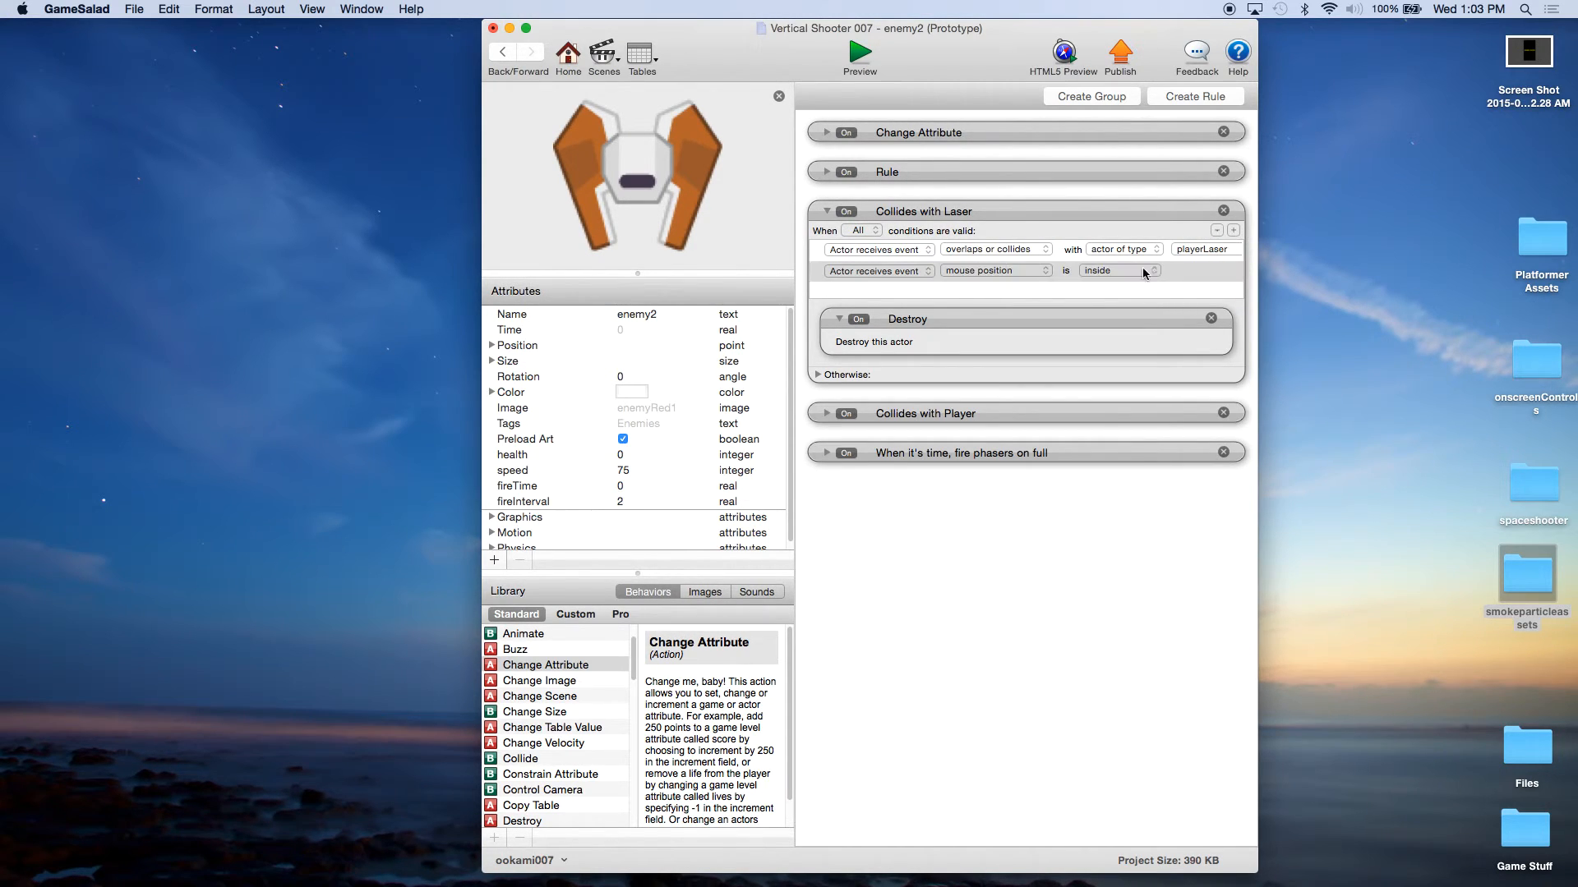
left_click(1016, 270)
left_click(1010, 300)
left_click(1118, 271)
left_click(1118, 271)
left_click(1217, 271)
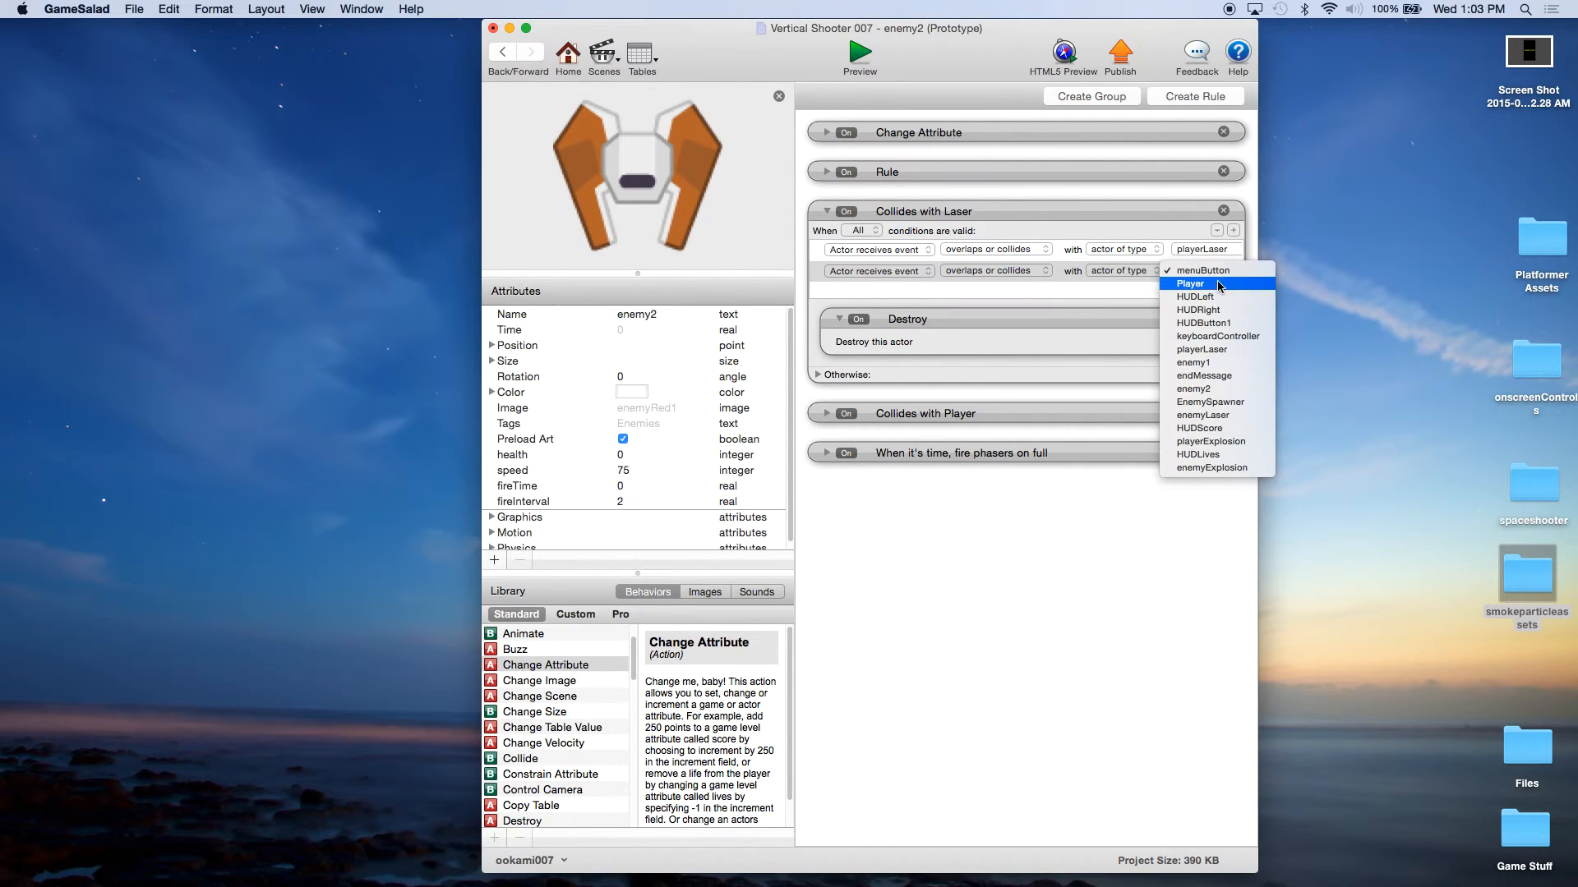
left_click(1203, 284)
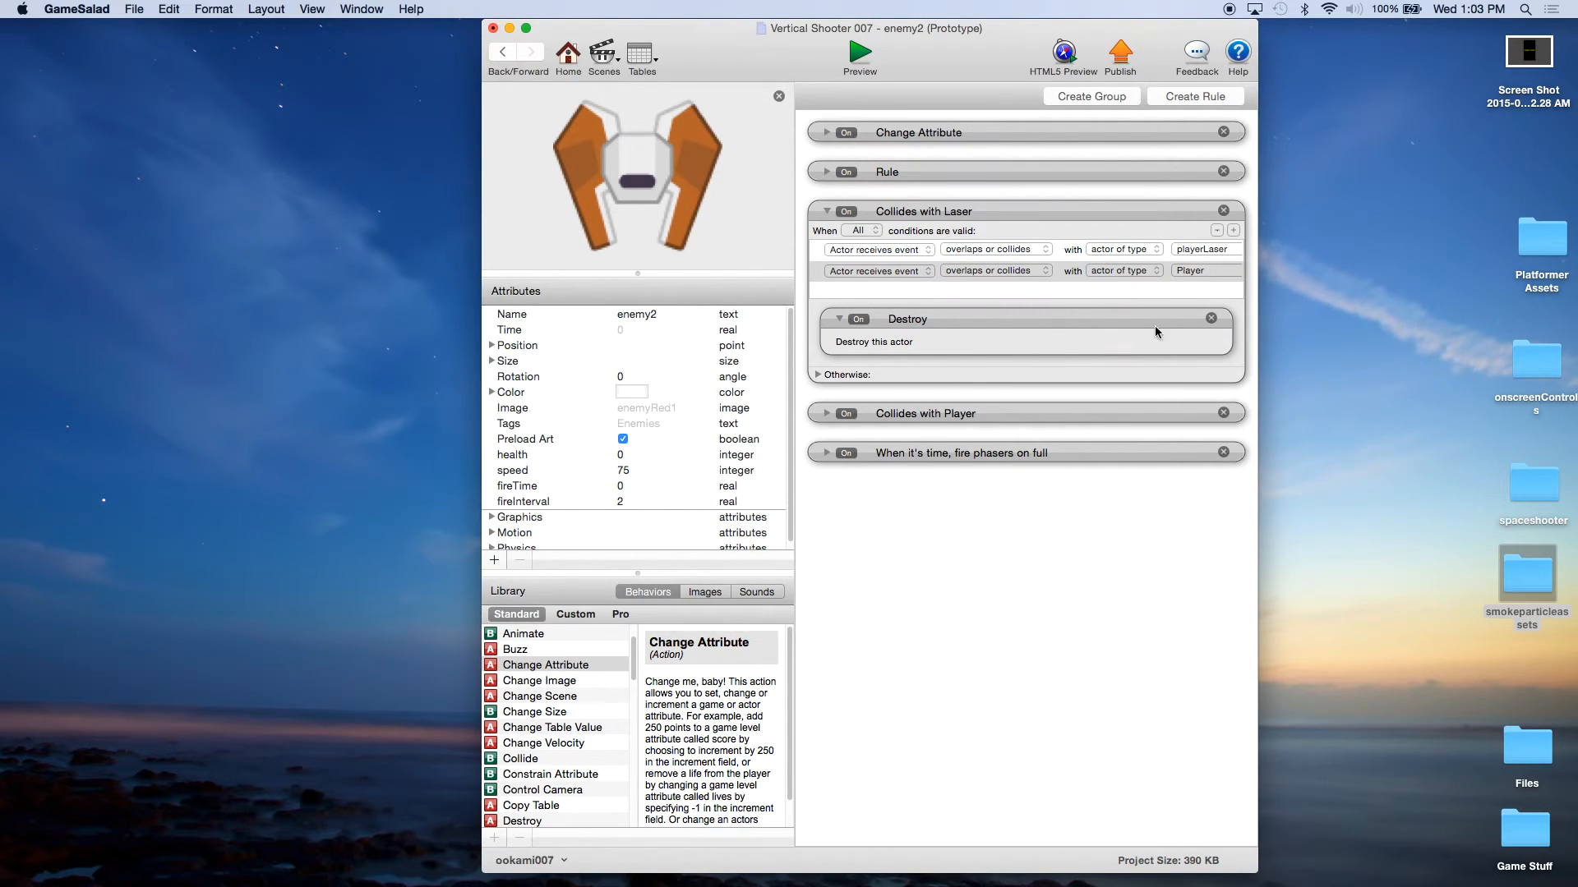
Step: Remove the Destroy behavior from enemy2's Collides with Laser rule and delete the Collides with Player rule
left_click(1212, 319)
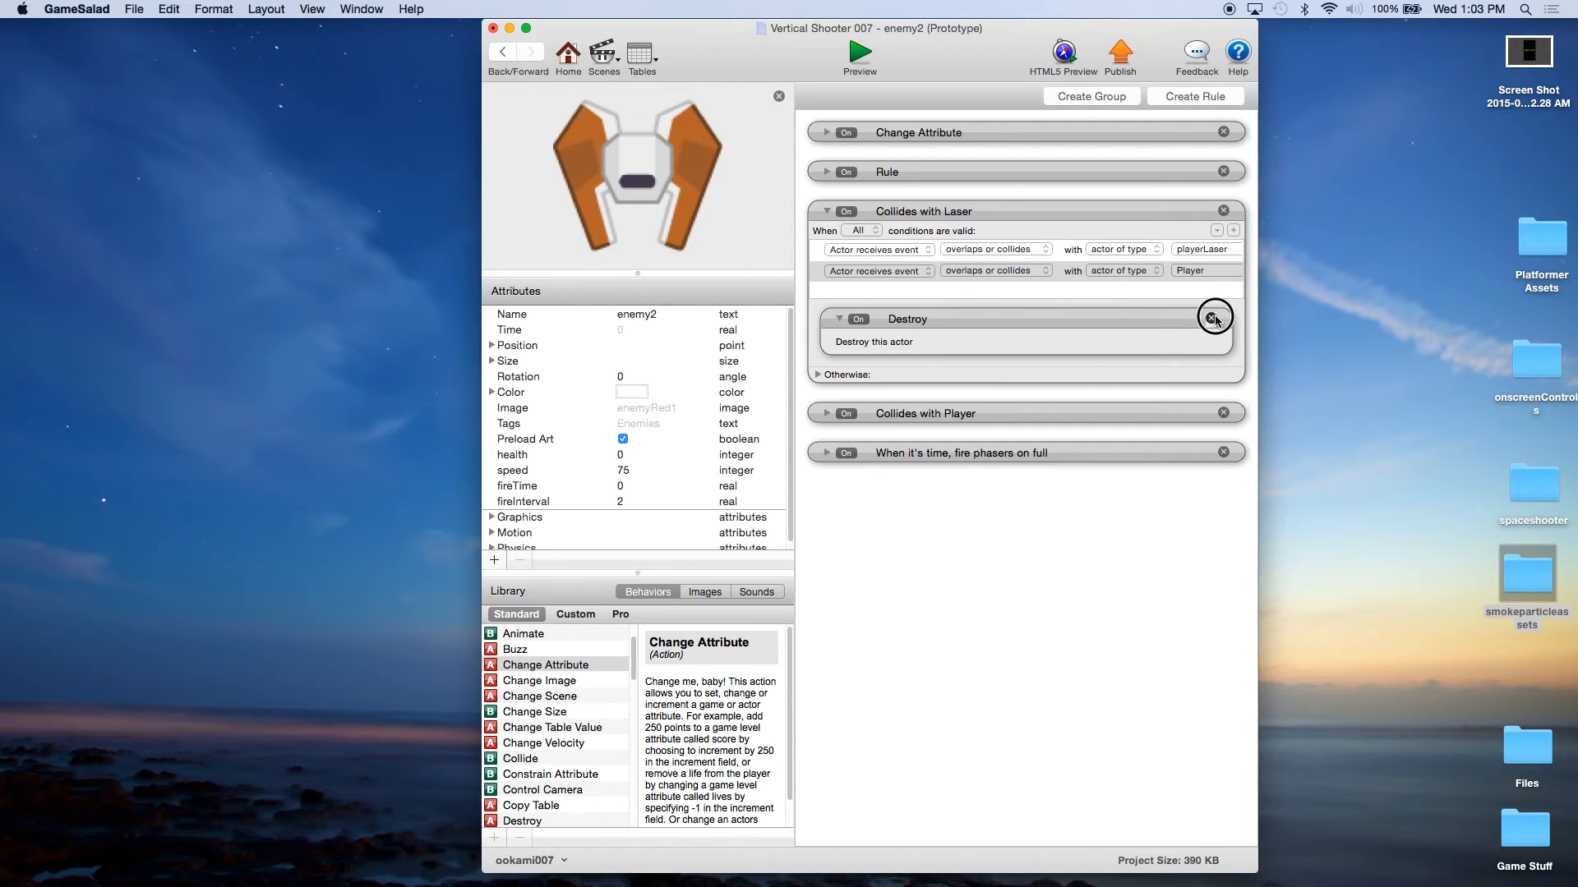
left_click(1223, 426)
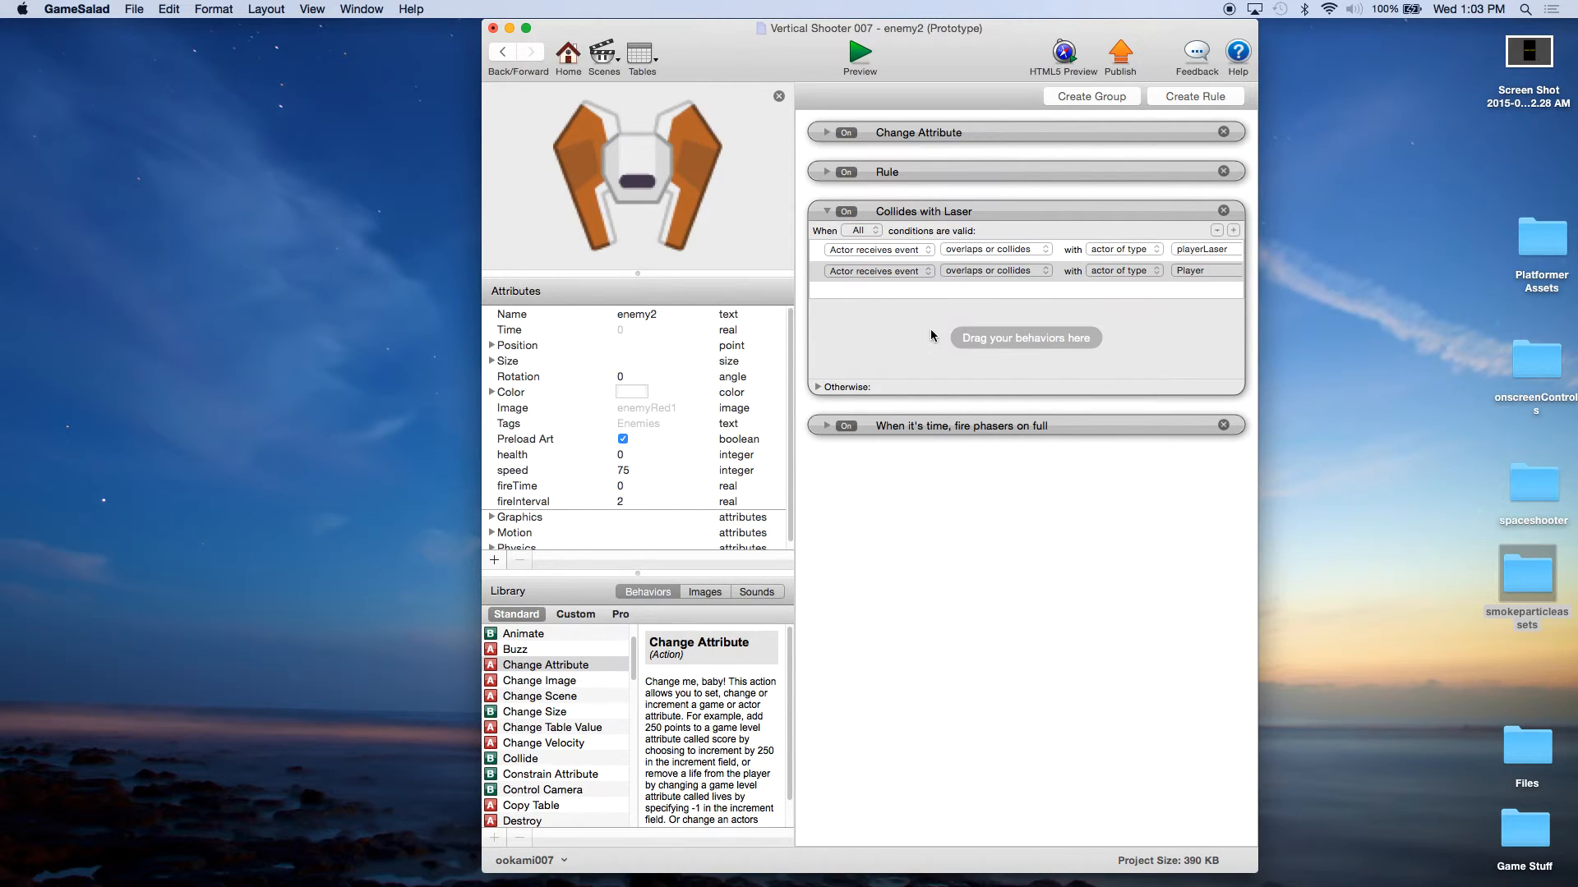
Step: Add a Change Attribute behavior followed by a Destroy behavior to enemy2's Collides with Laser rule
left_click_drag(564, 667, 928, 329)
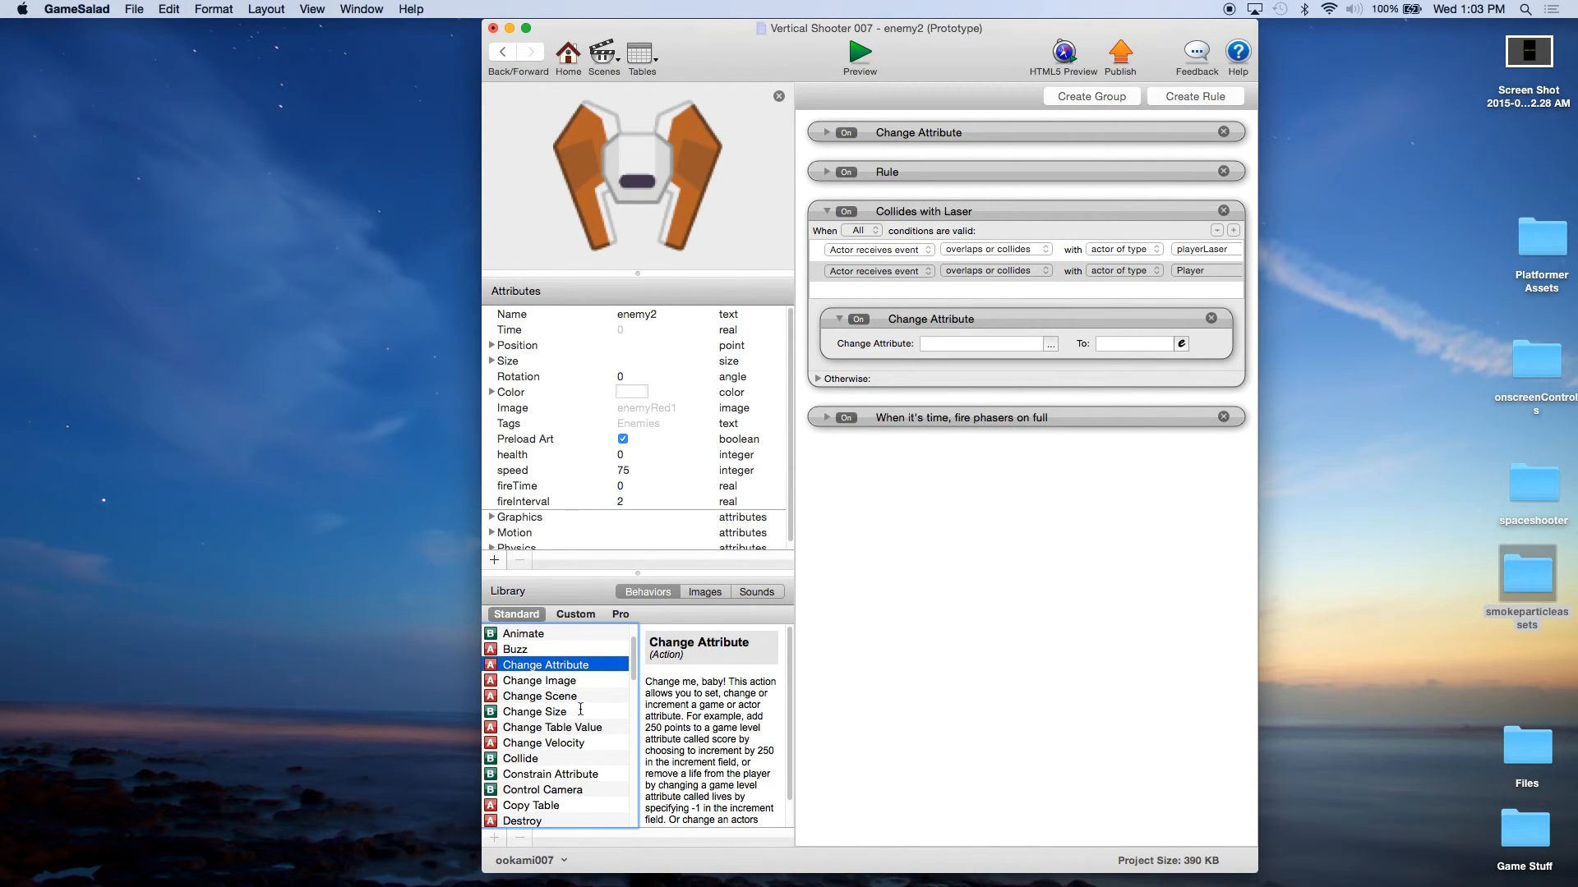
scroll(580, 711, "down", 5)
left_click_drag(526, 680, 986, 380)
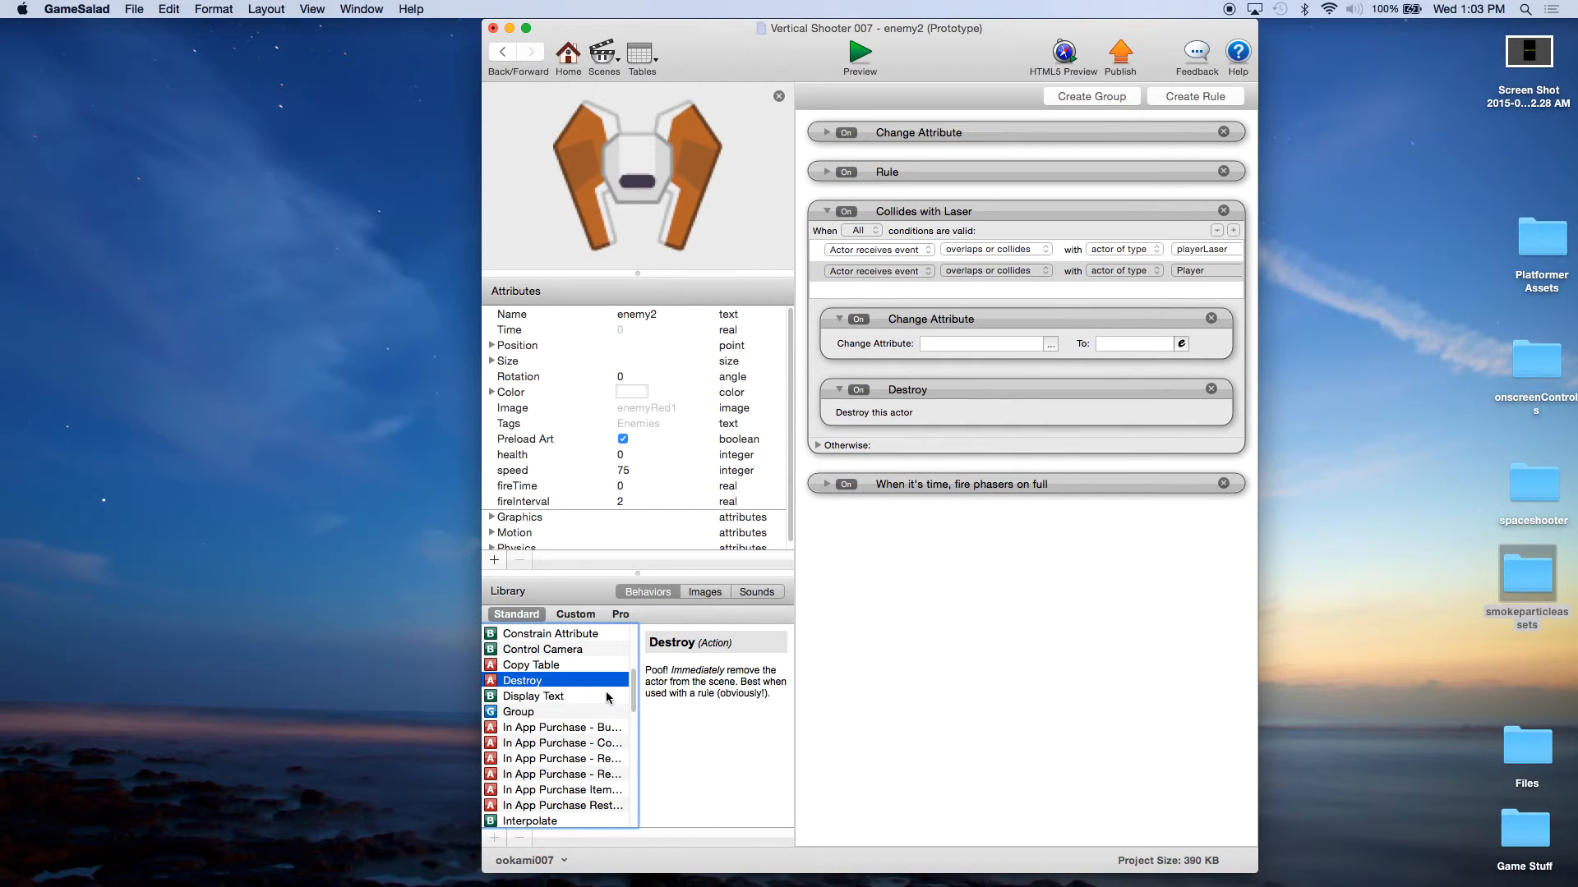
Step: Insert a Spawn Actor behavior between Change Attribute and Destroy, and set it to spawn enemyExplosion
scroll(605, 695, "down", 10)
left_click(539, 774)
left_click_drag(540, 779, 938, 382)
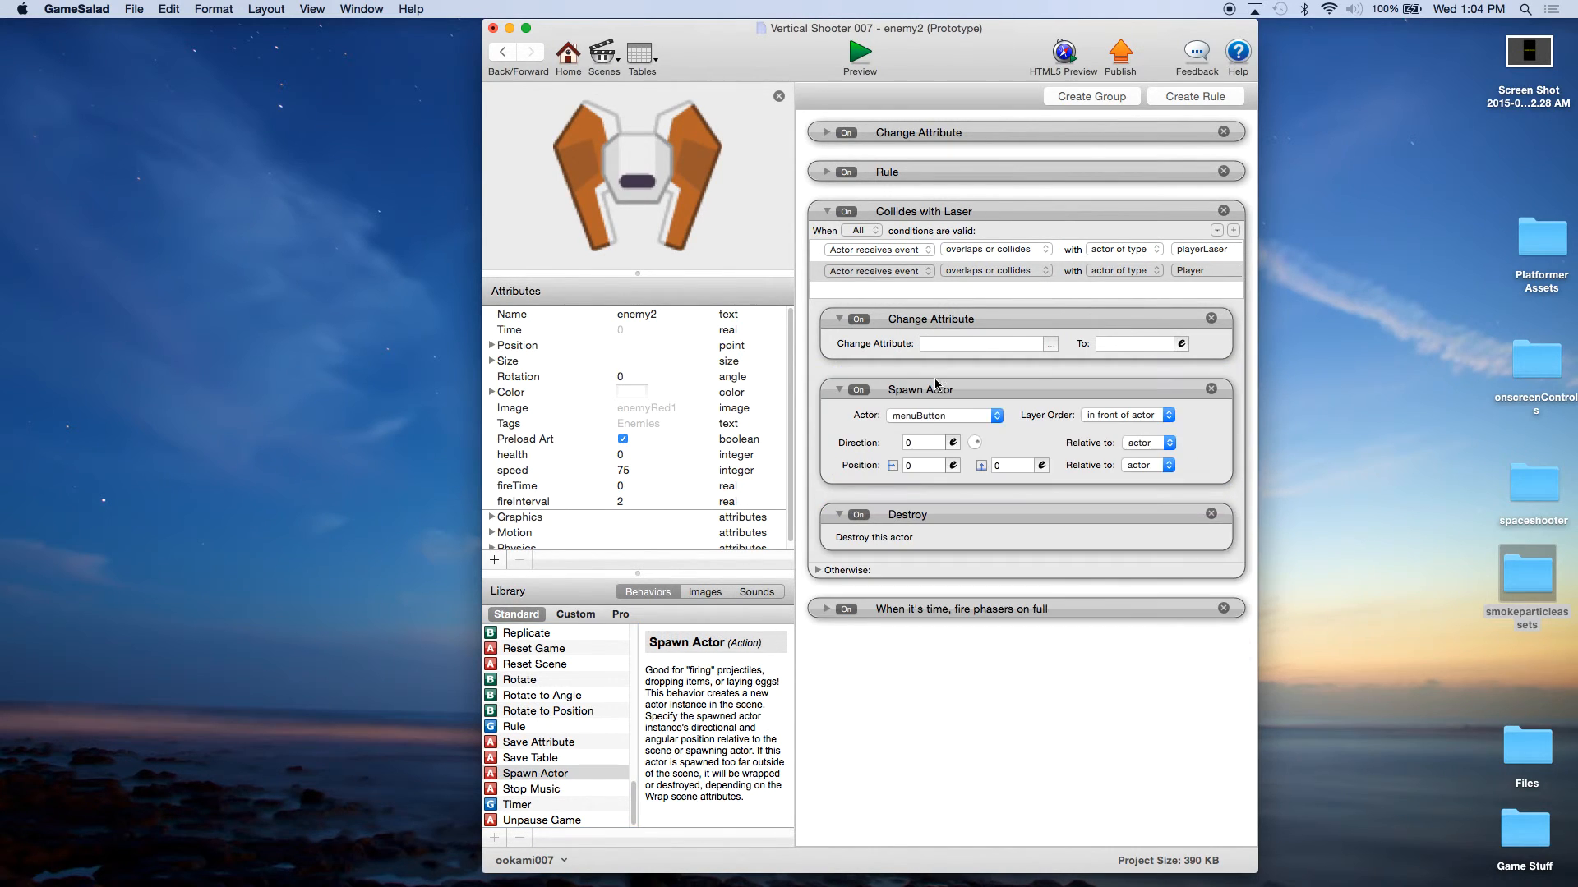
left_click(996, 416)
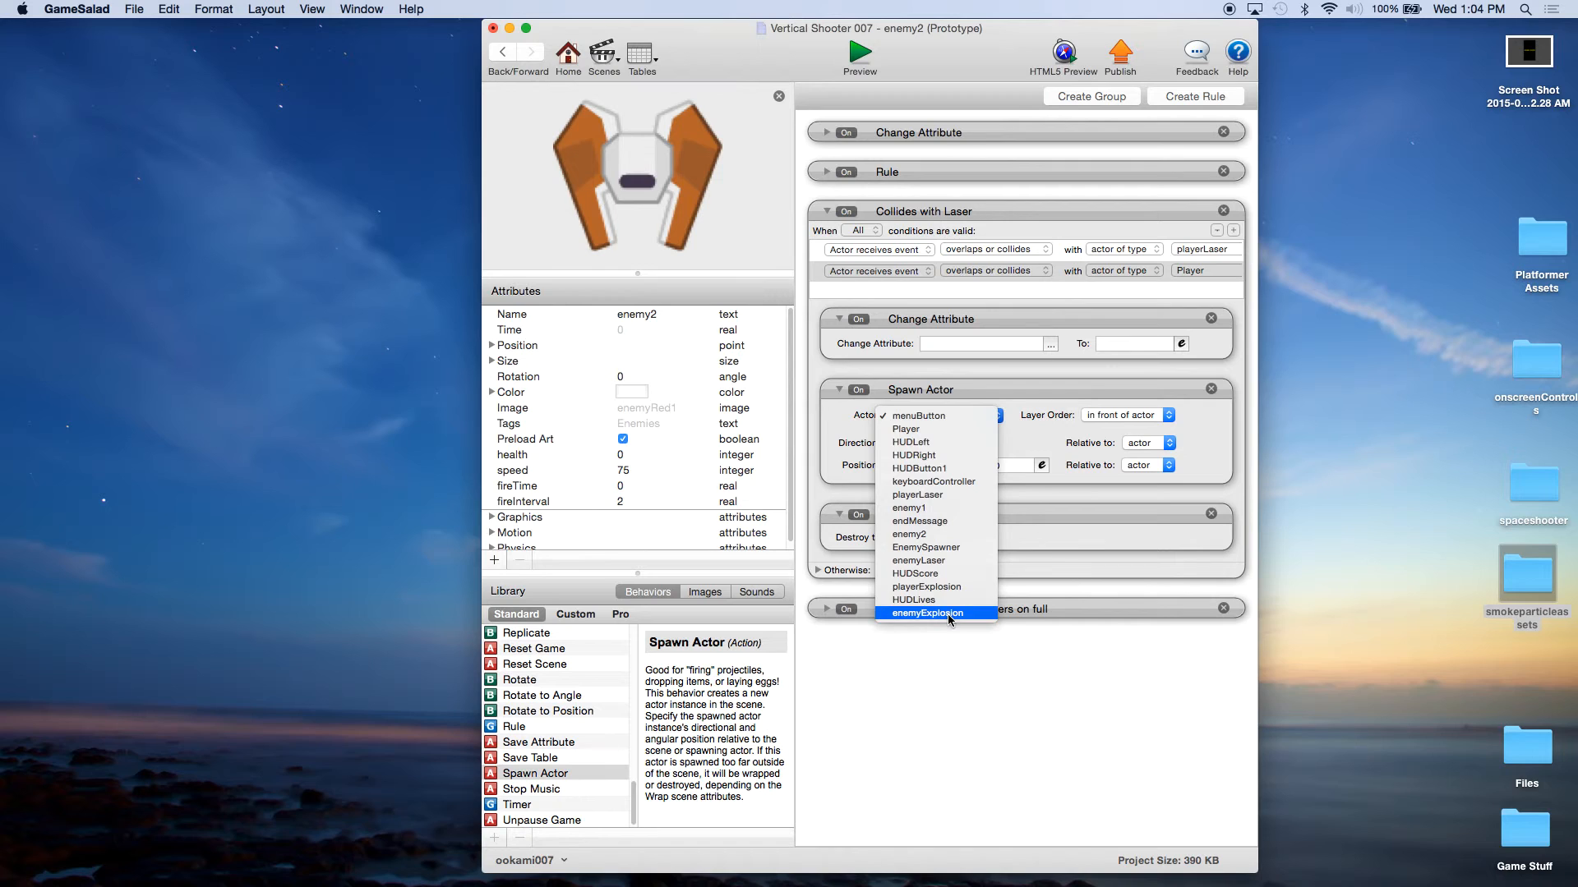
left_click(951, 611)
left_click(955, 465)
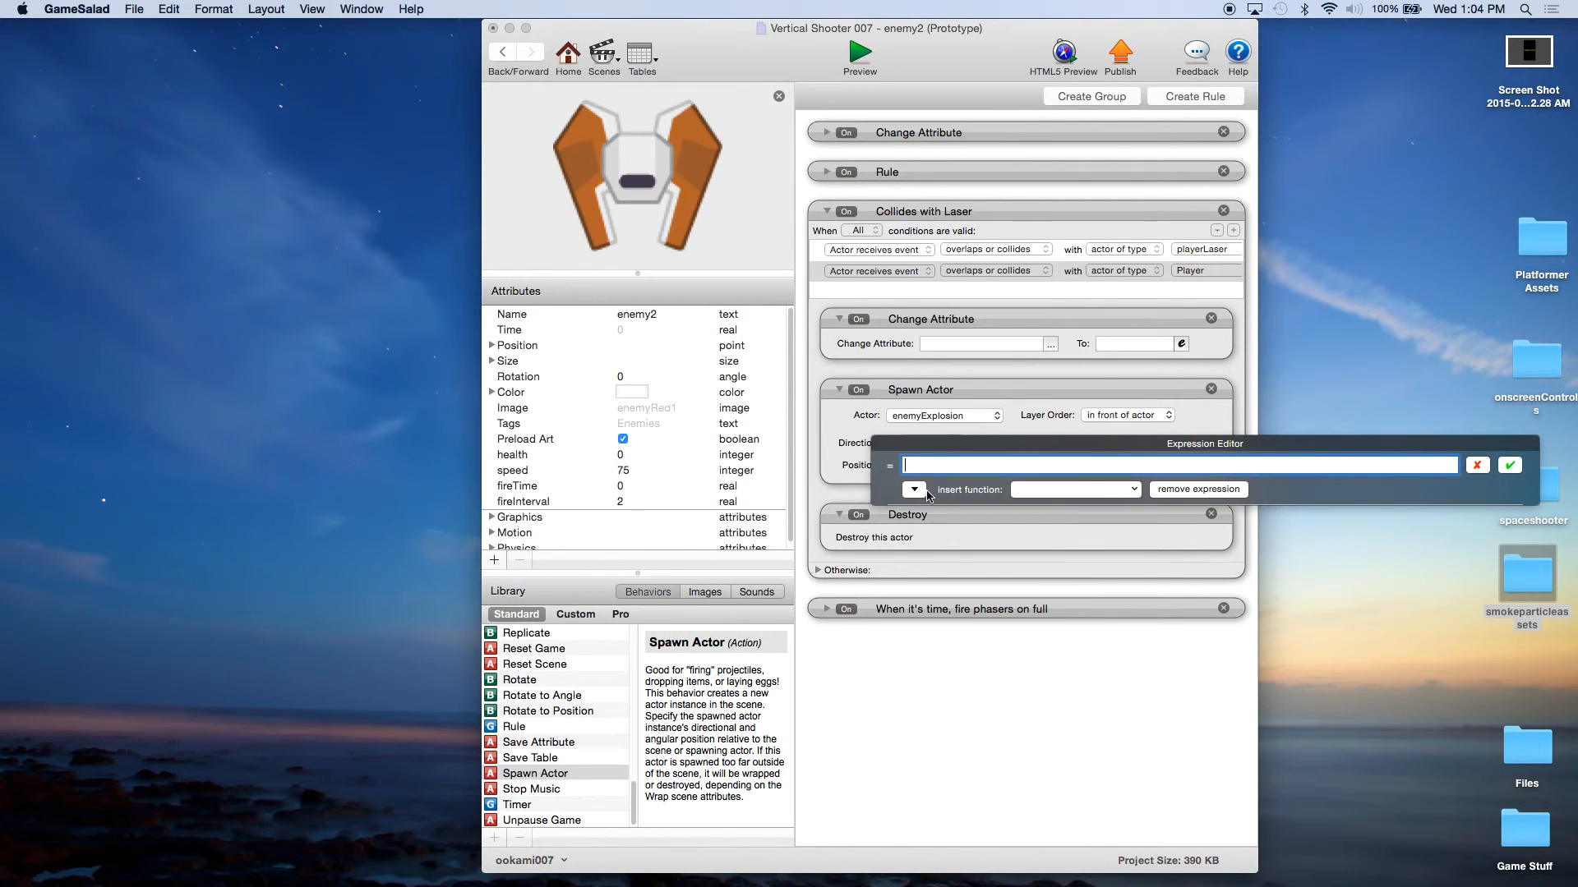
left_click(914, 490)
left_click(924, 540)
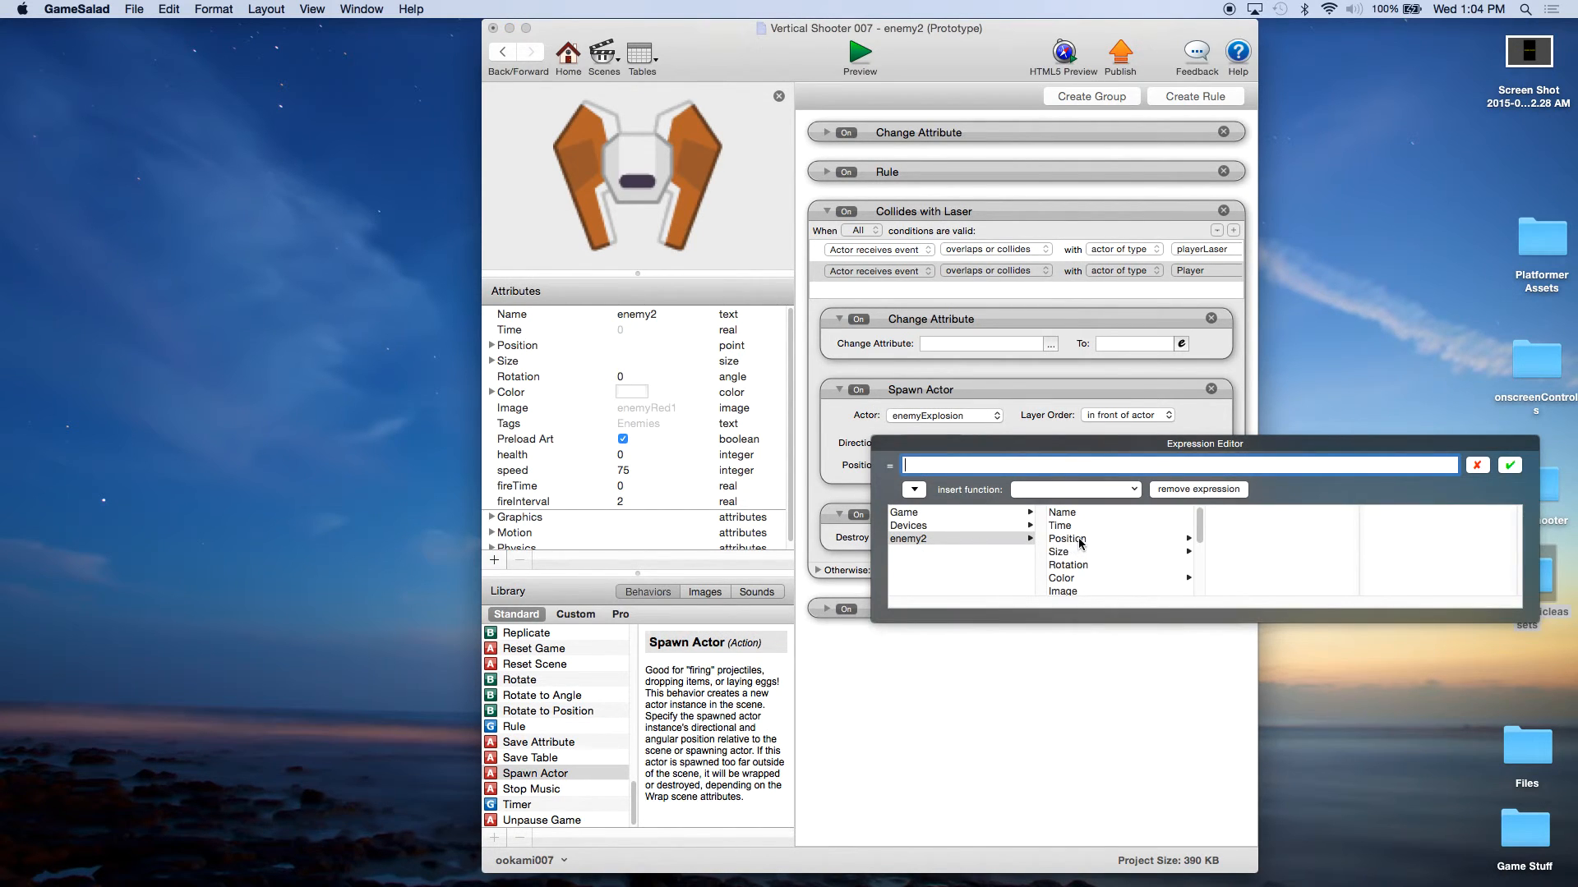
left_click(1080, 541)
left_click(1213, 515)
left_click(1517, 465)
Step: Set the X position of enemy2's Spawn Actor behavior to the expression self.Position.X
left_click(953, 465)
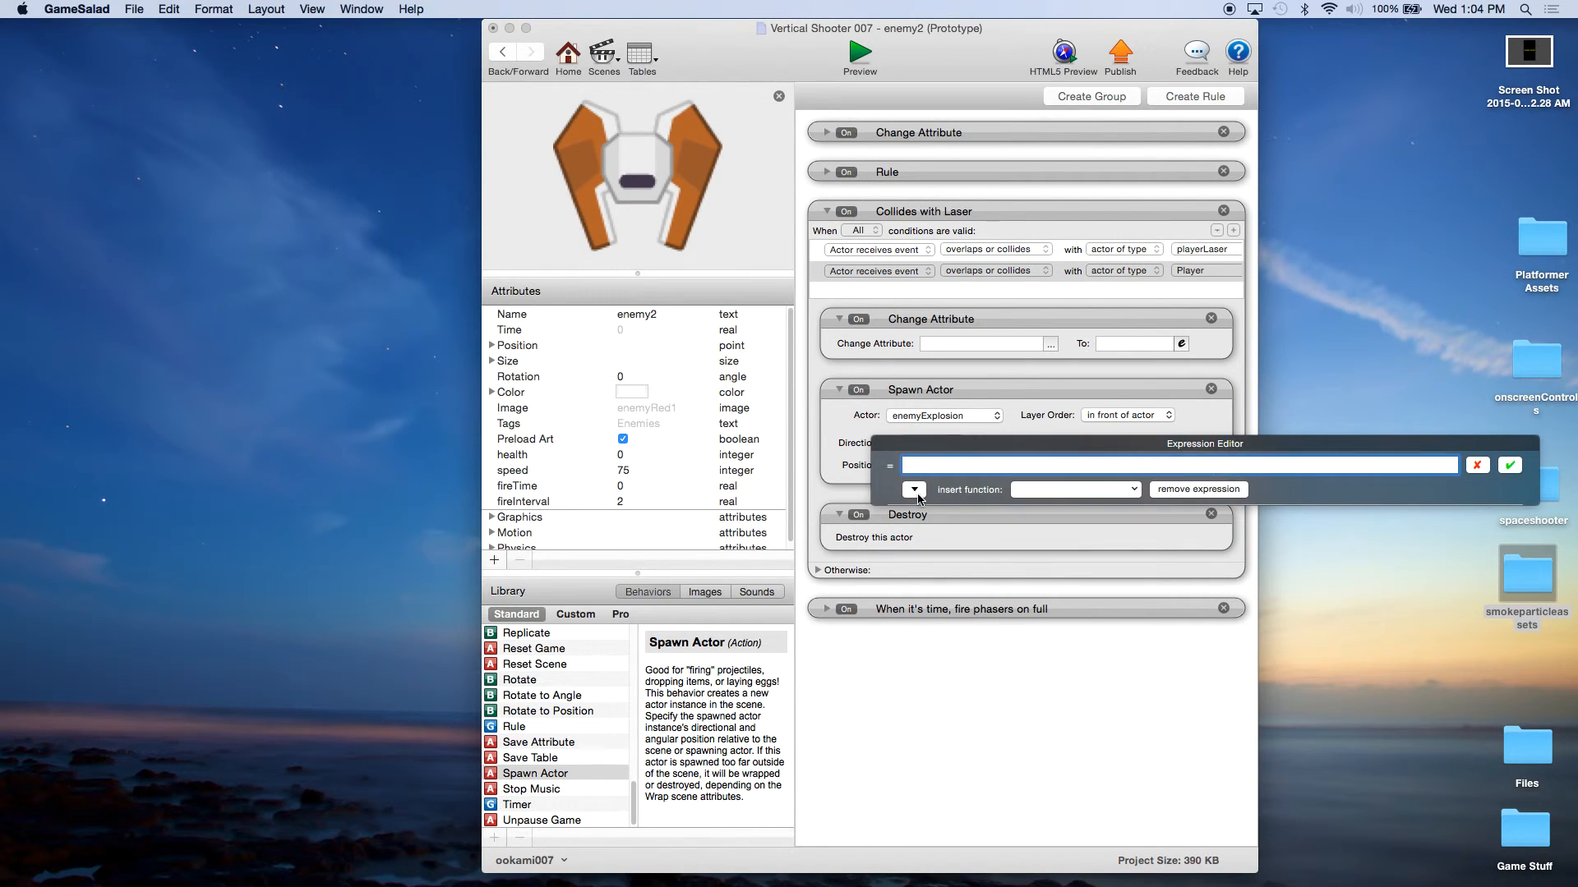
left_click(928, 540)
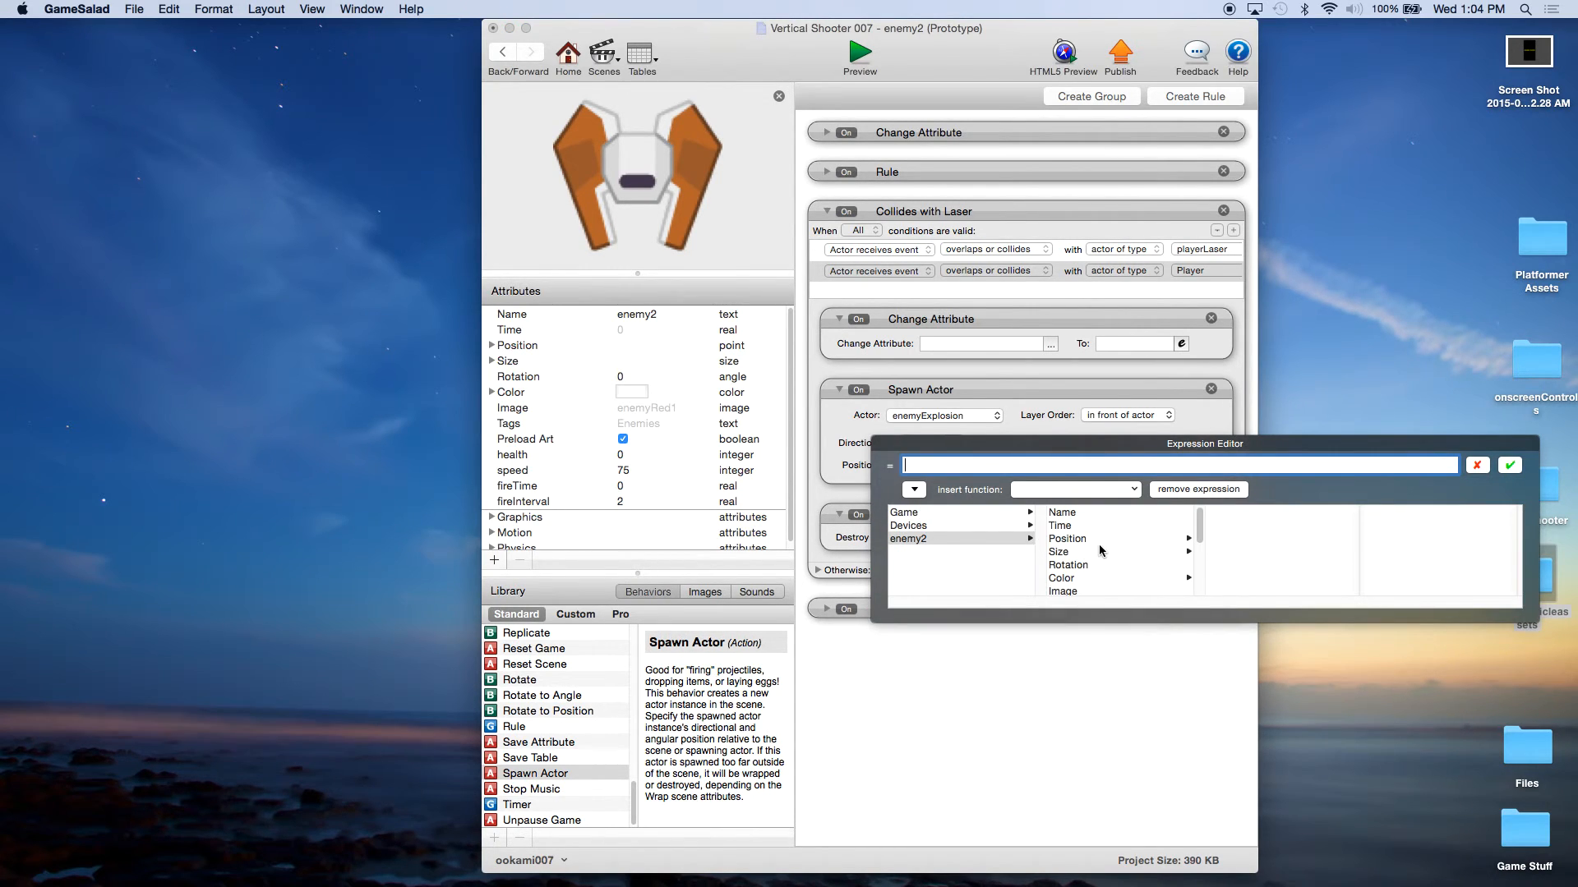
left_click(1088, 539)
left_click(1222, 516)
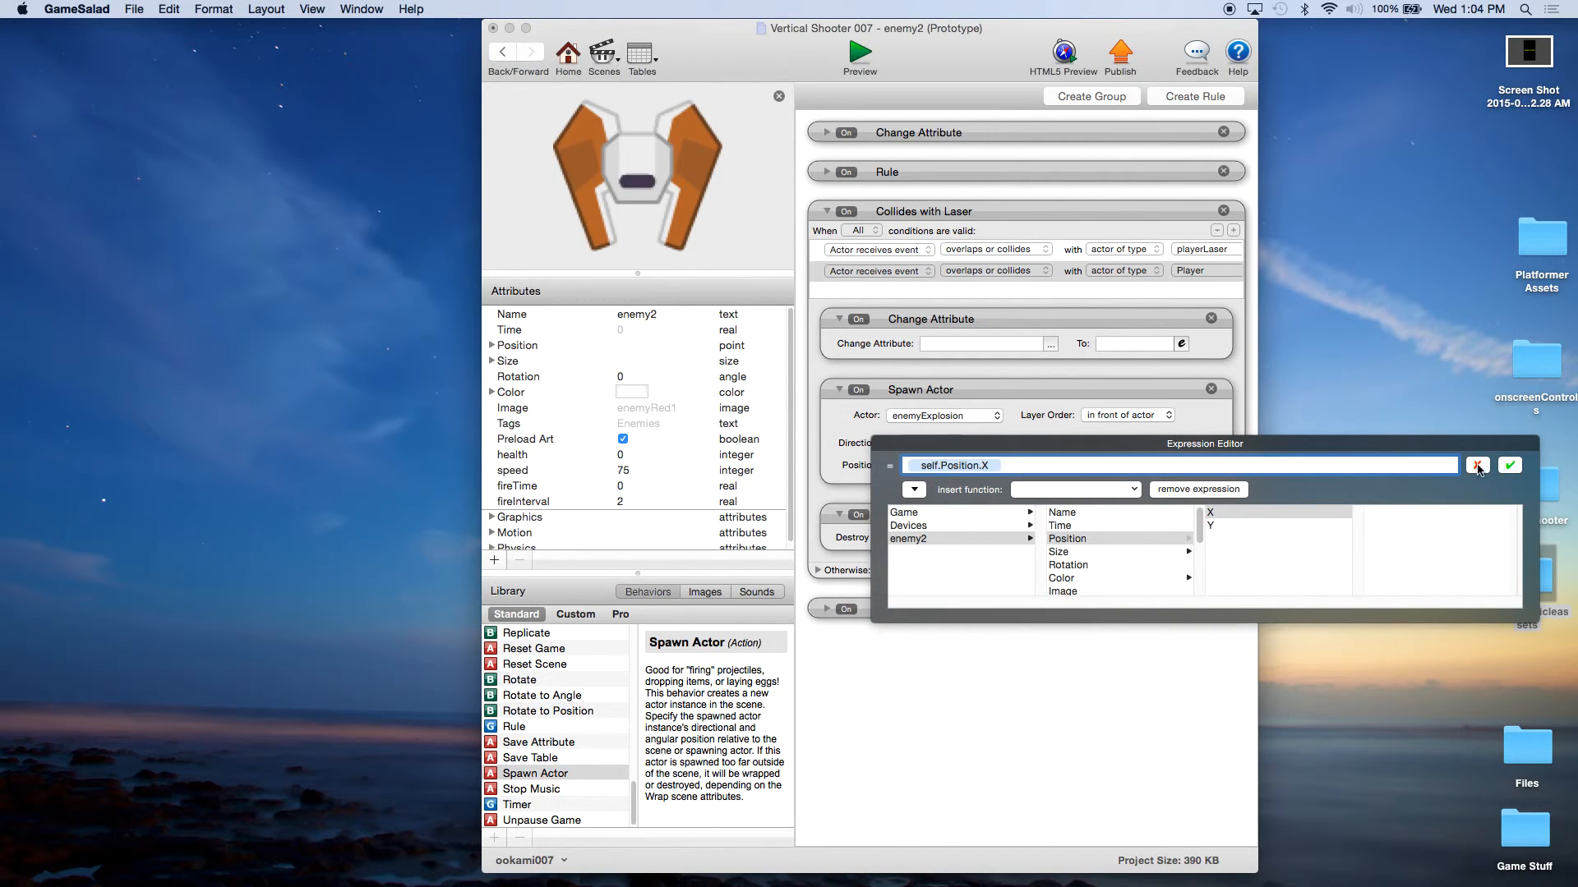
left_click(1510, 466)
Step: Set the Y position of enemy2's Spawn Actor behavior to the expression self.Position.Y
left_click(1042, 465)
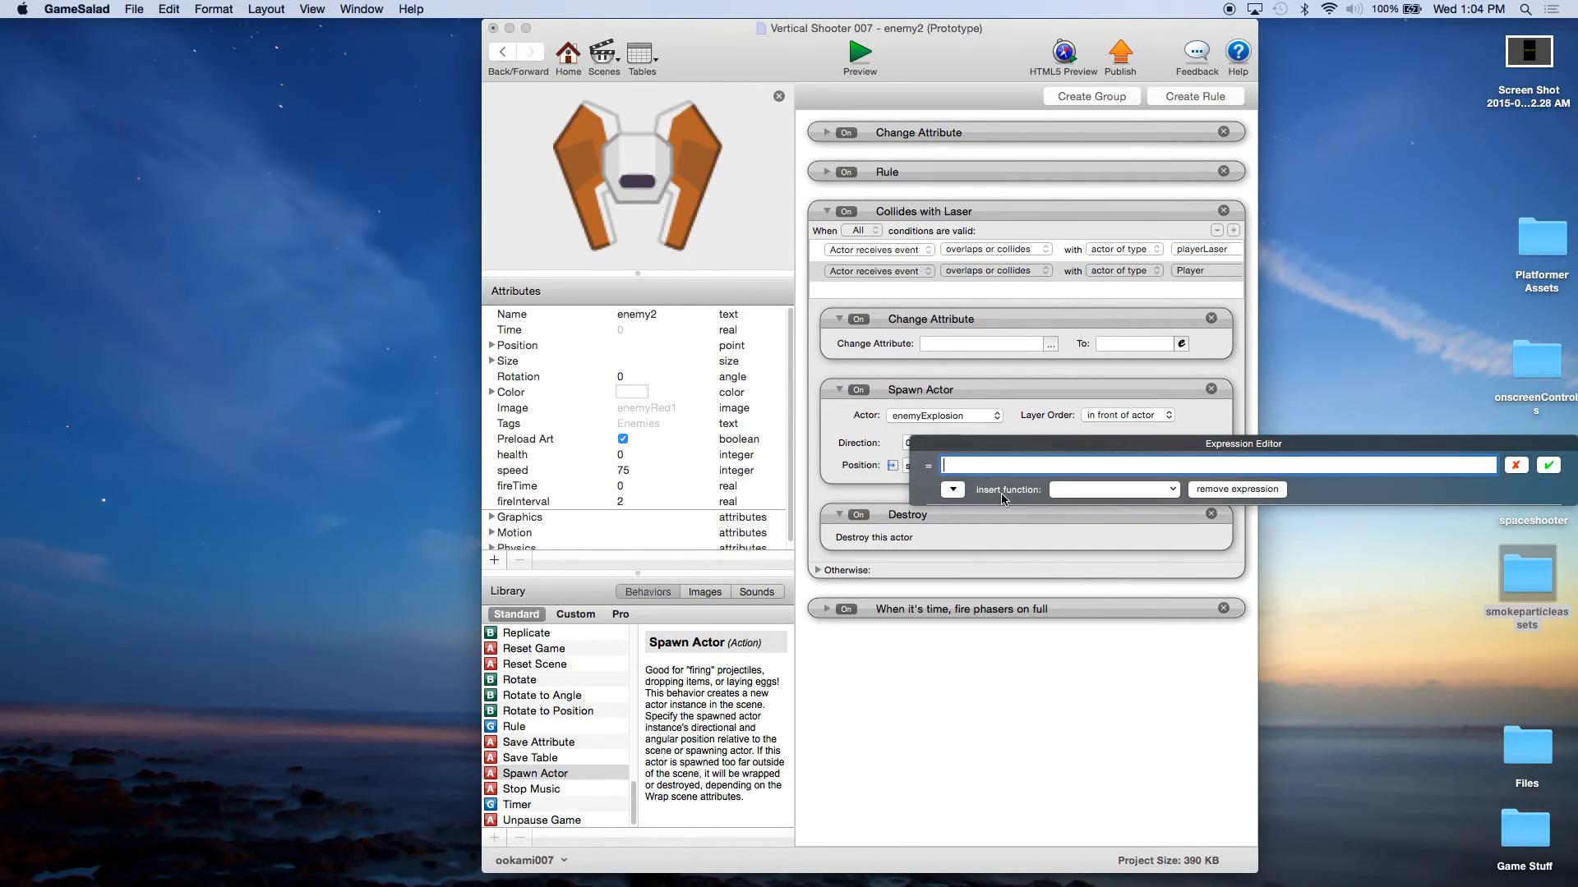
left_click(952, 490)
left_click(957, 539)
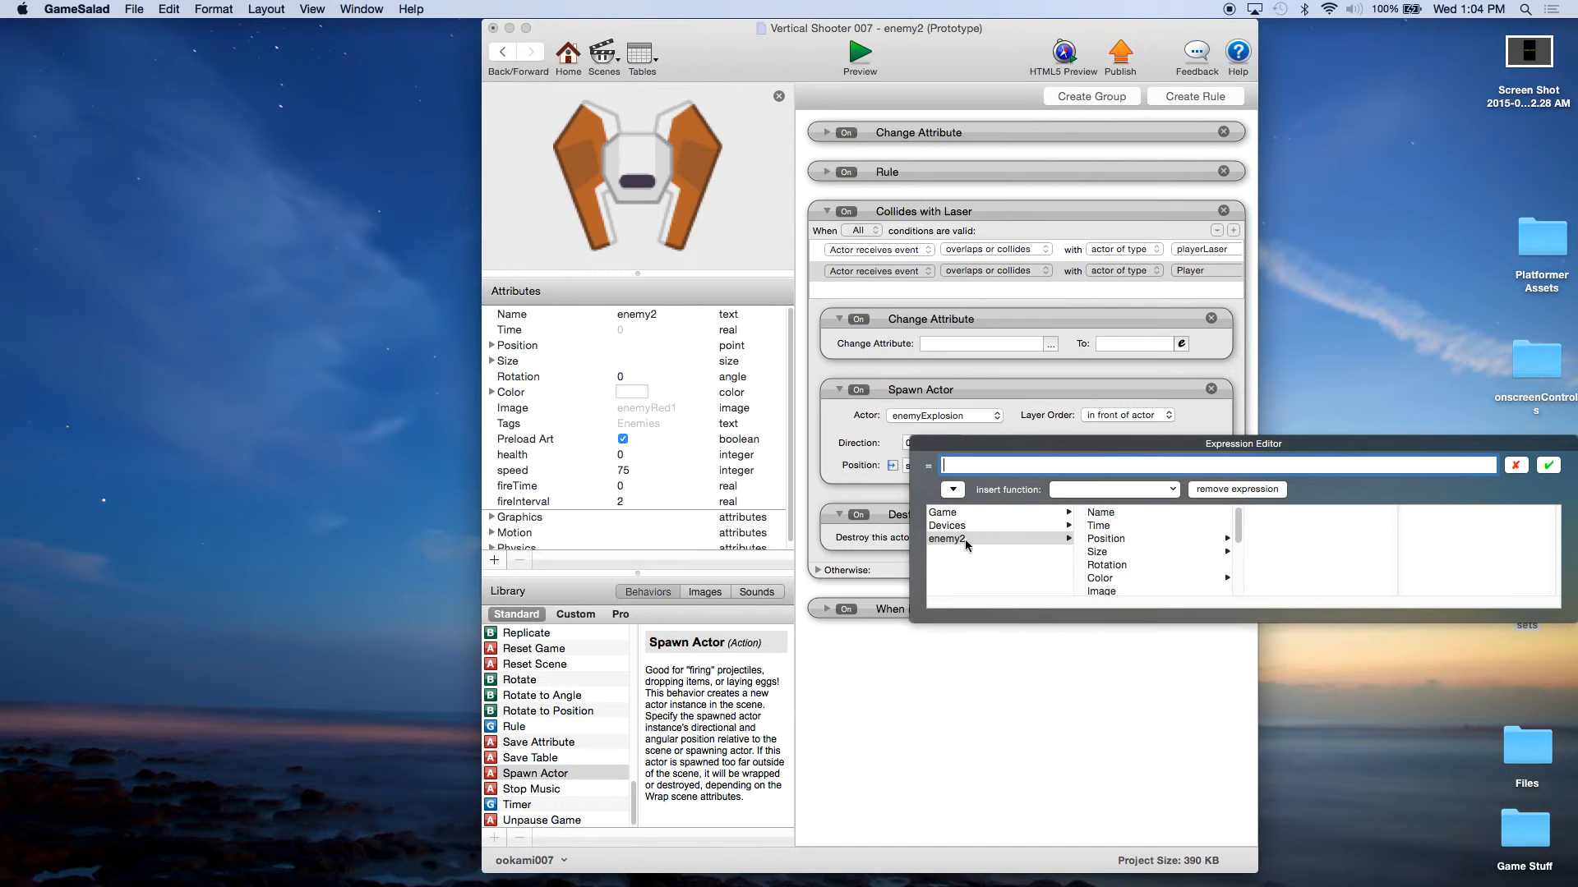
left_click(1121, 540)
left_click(1261, 525)
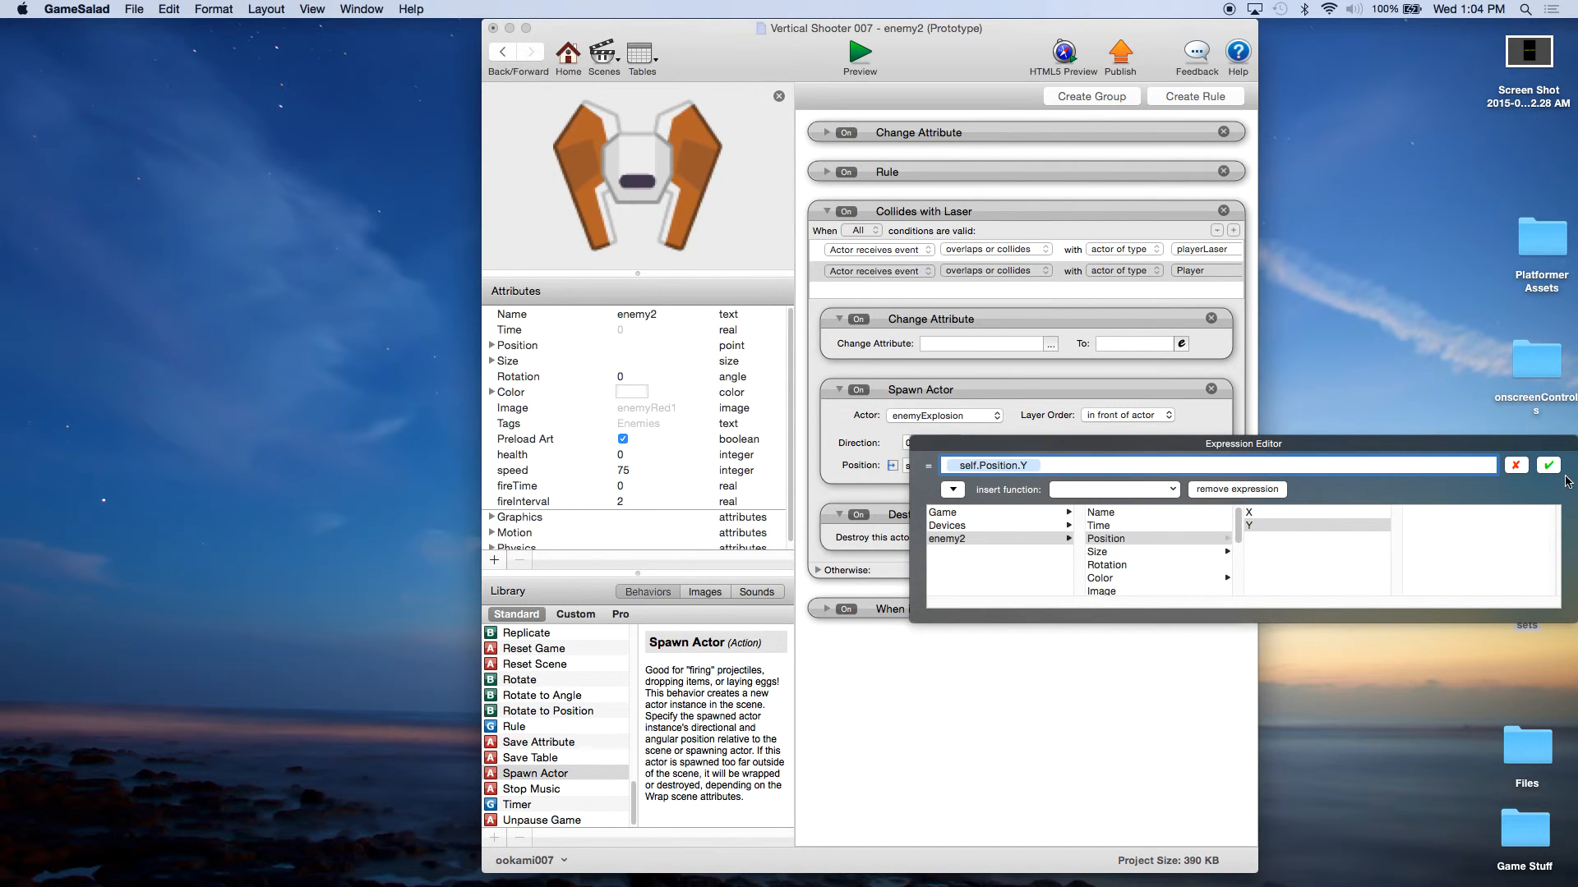
left_click(1549, 465)
Step: Set enemy2's Spawn Actor layer order to in back of actor and its position relative to the scene
left_click(1117, 416)
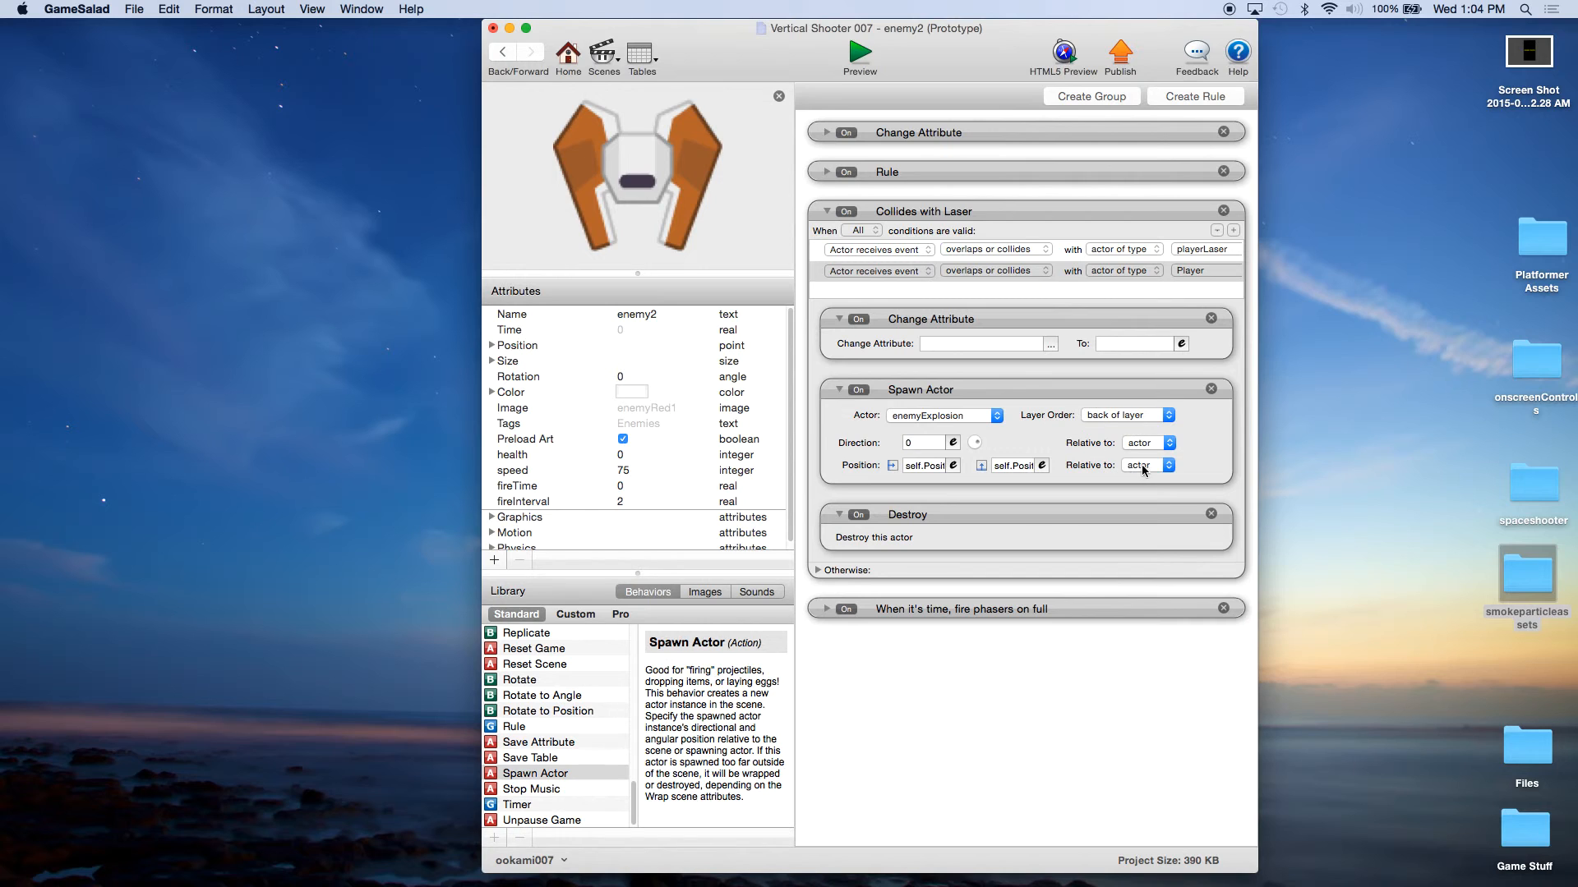
left_click(1099, 417)
left_click(1119, 389)
left_click(1146, 465)
left_click(1142, 479)
Step: Target the Change Attribute behavior in enemy2's Collides with Laser rule at game.Score
left_click(1050, 344)
left_click(1060, 360)
scroll(1191, 394, "down", 5)
double_click(1158, 424)
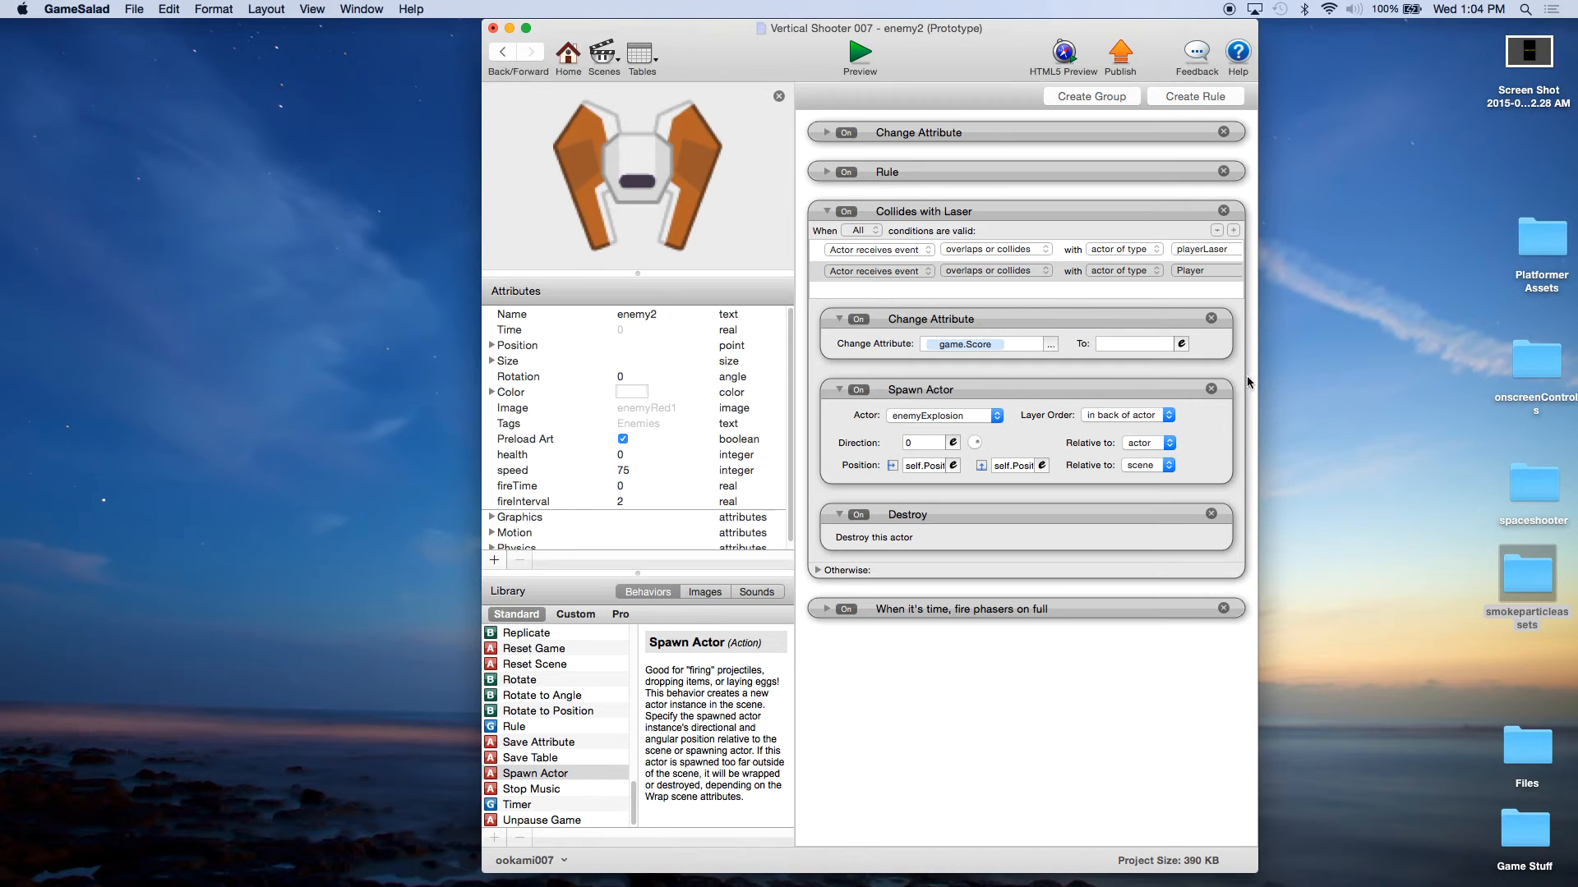
Step: Set the value of enemy2's score Change Attribute behavior to the expression game.Score+25
left_click(1182, 345)
left_click(952, 369)
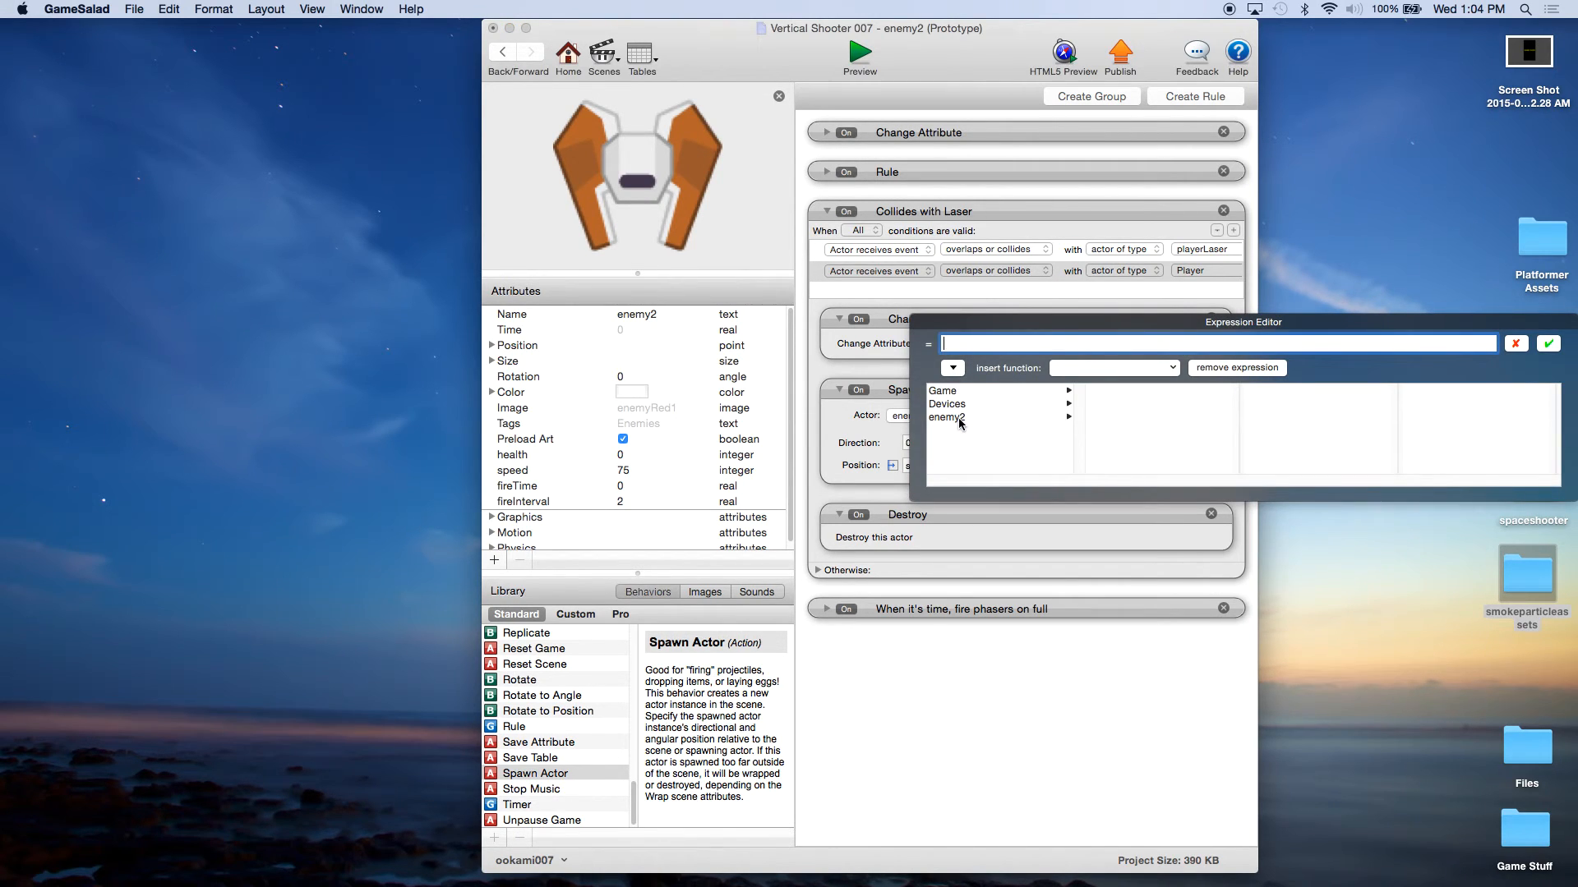
left_click(958, 391)
left_click_drag(1239, 404, 1240, 477)
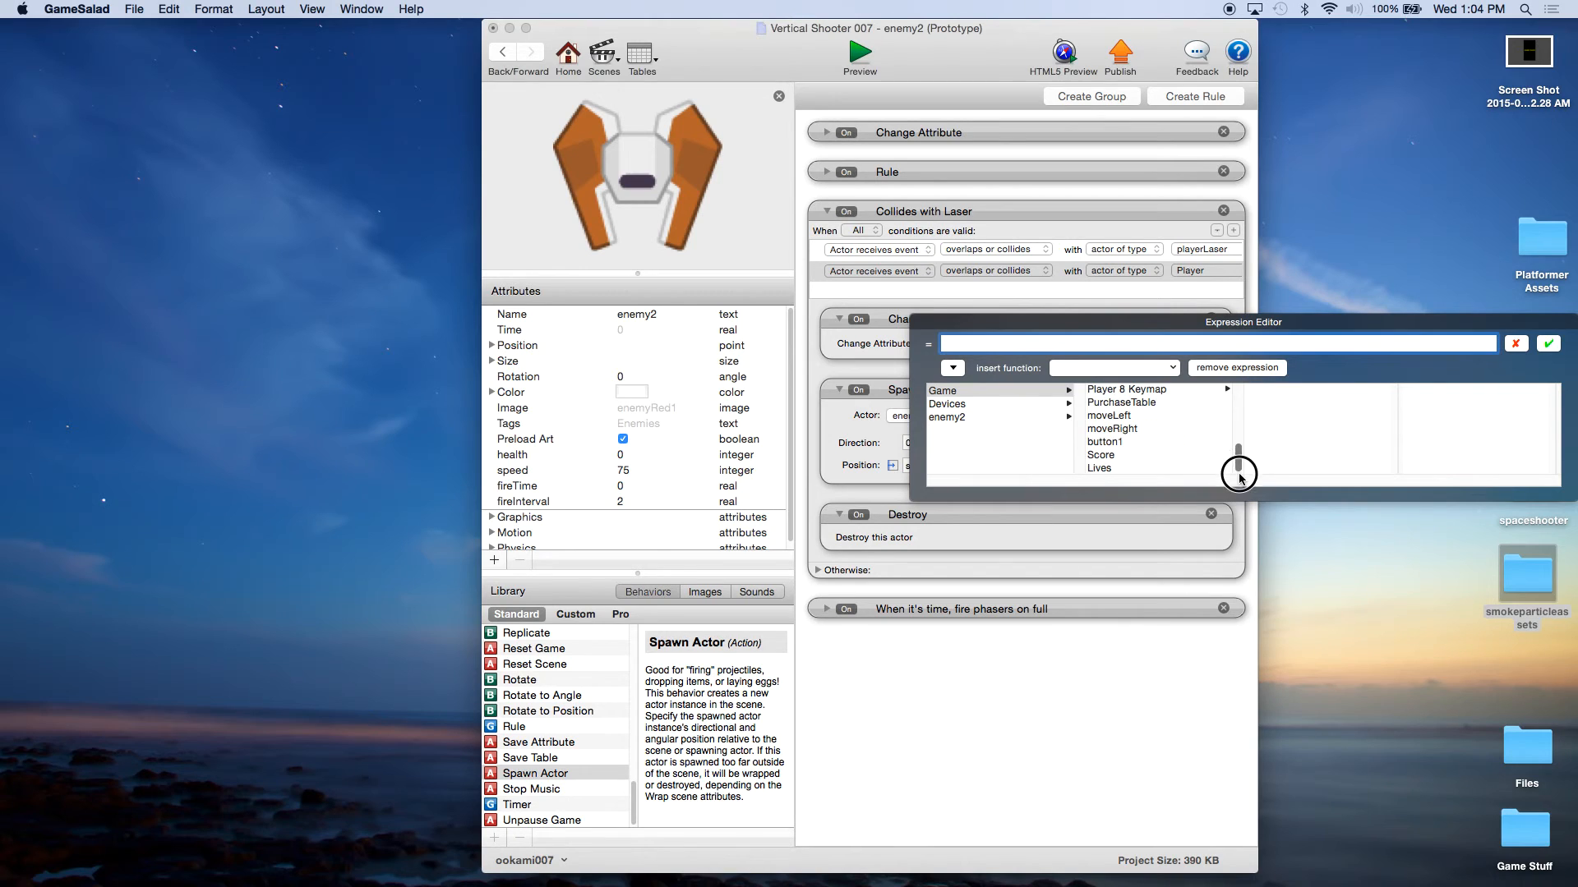
left_click(1119, 453)
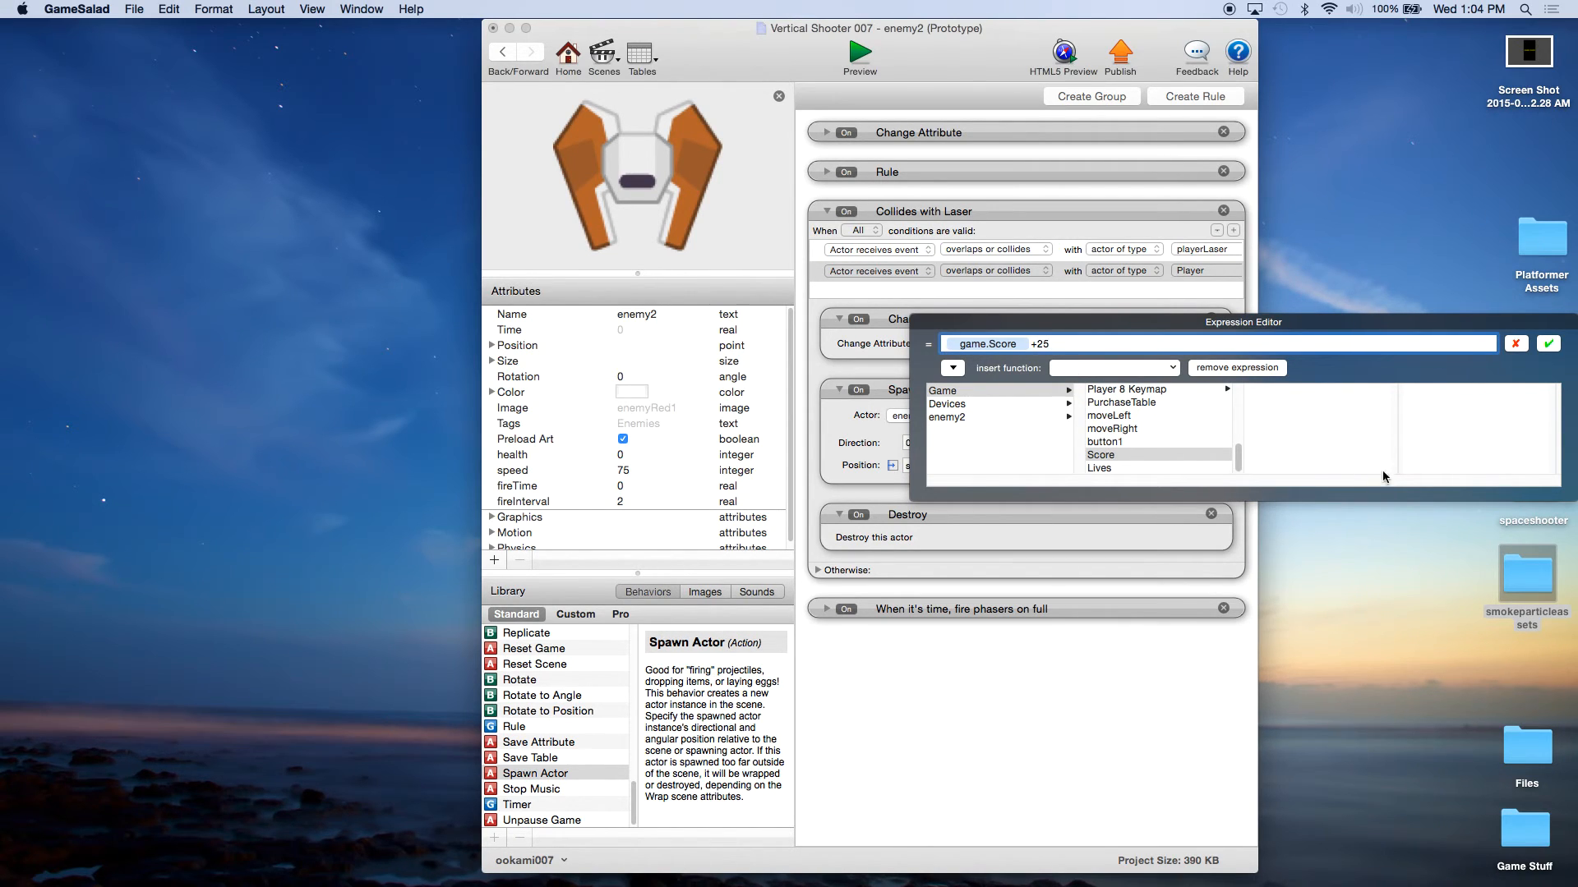
left_click(1548, 344)
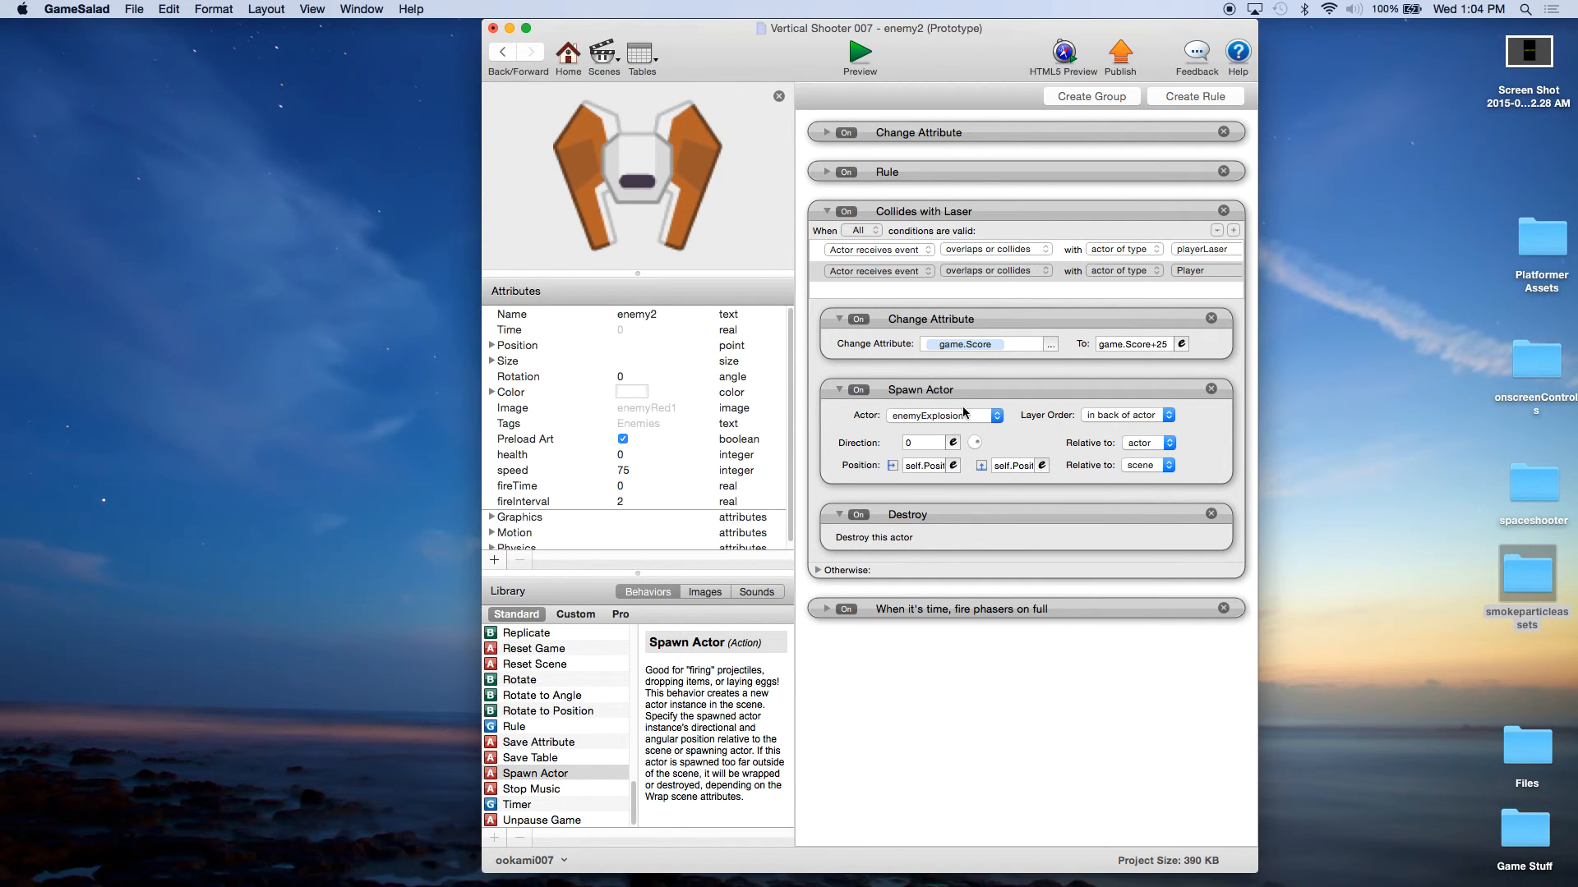
Step: Save the project and start the game in the preview to try out enemy2's new collision behaviors
left_click(130, 11)
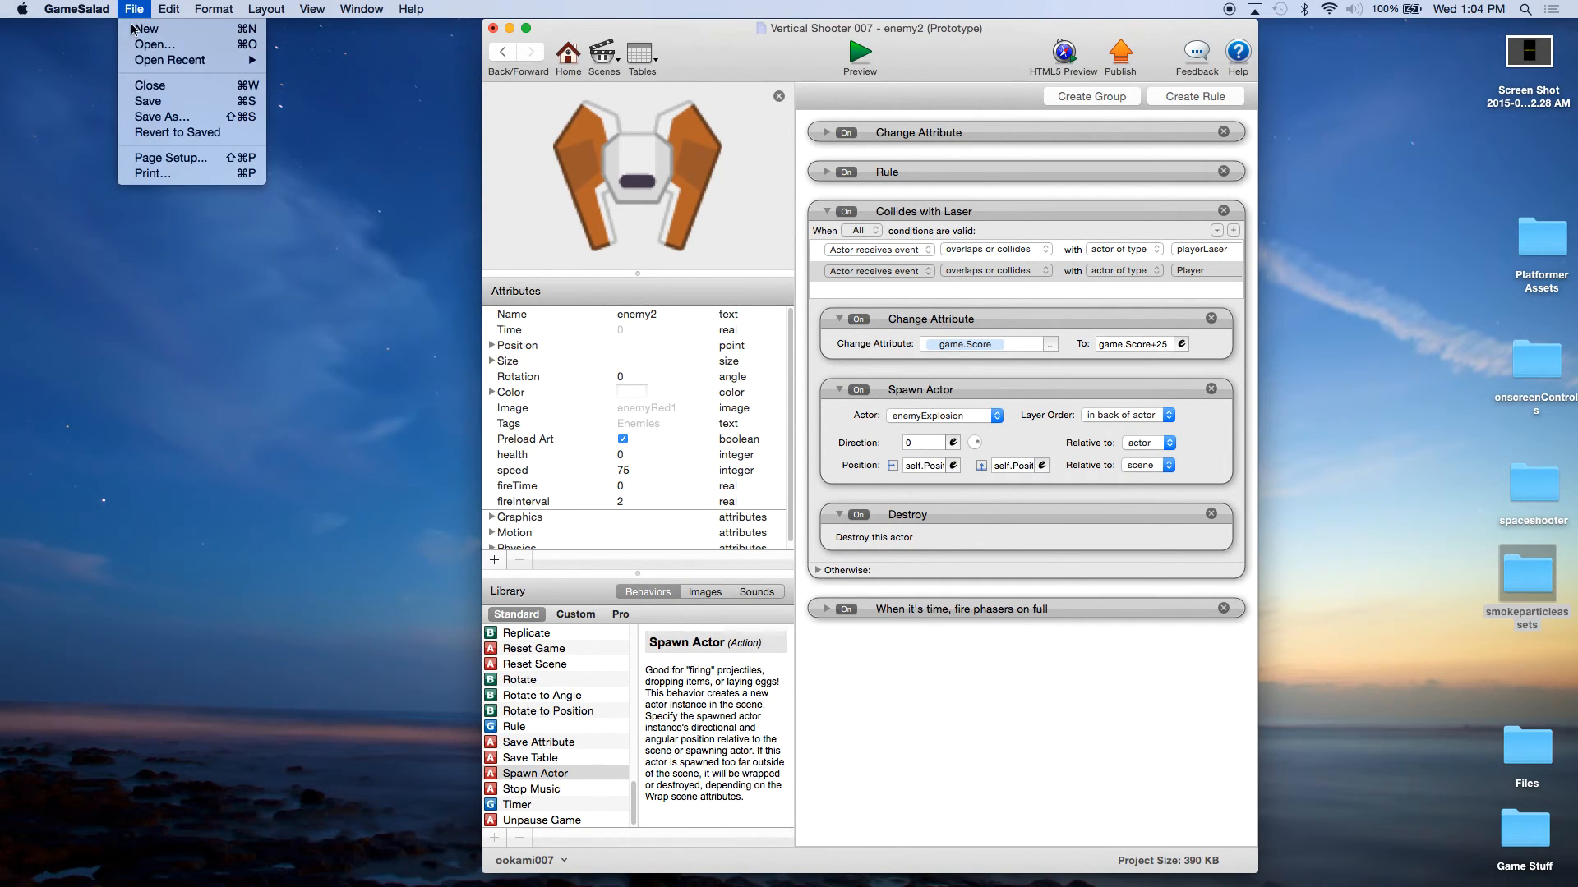
left_click(138, 99)
left_click(861, 57)
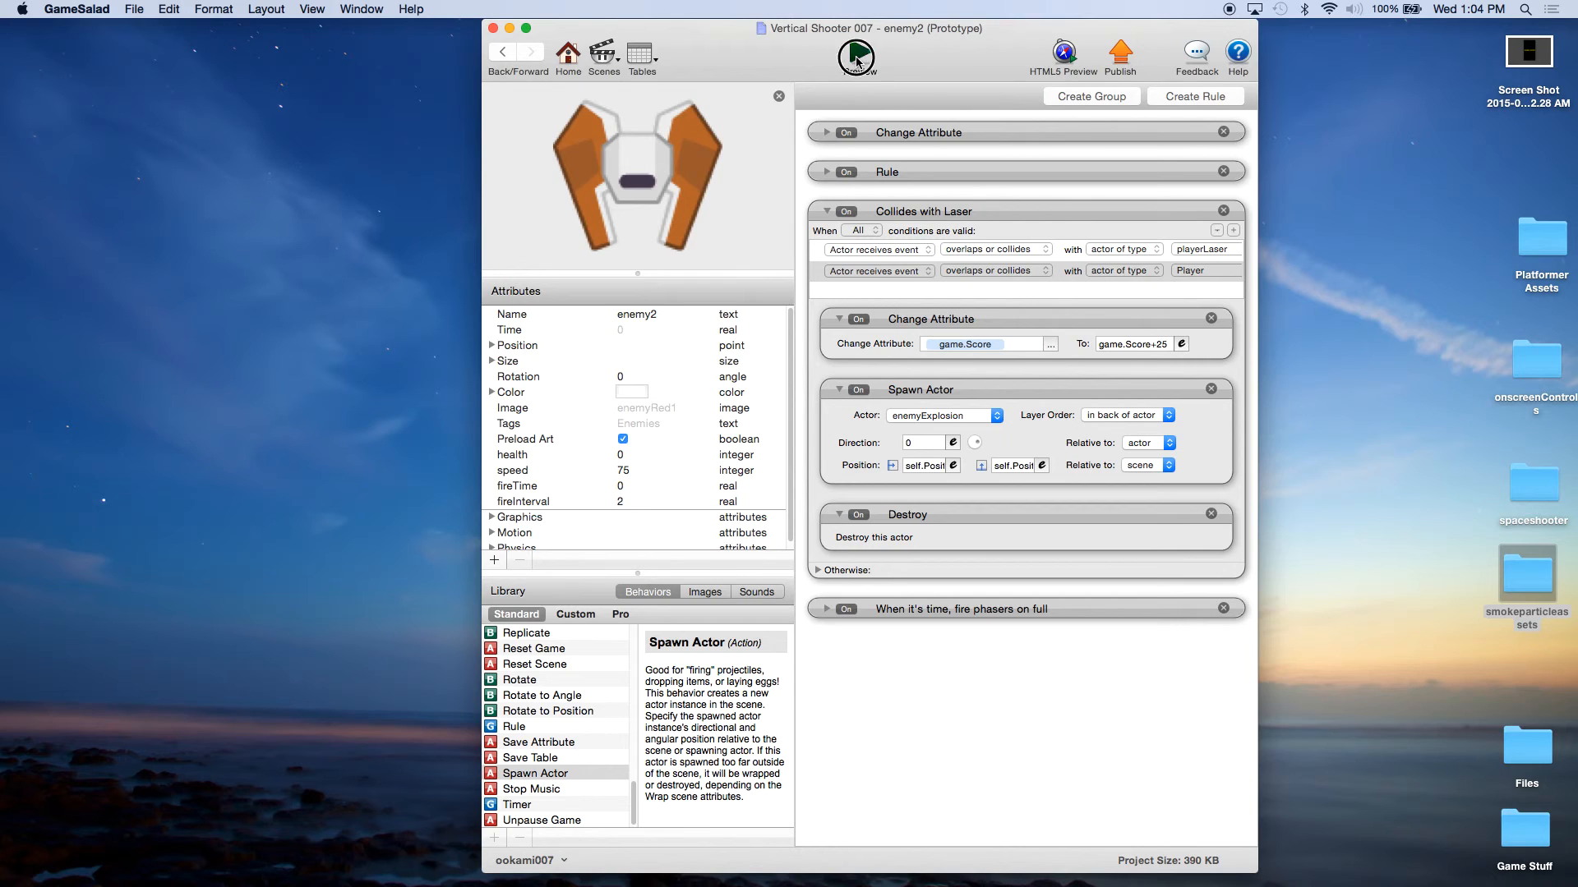
left_click(883, 261)
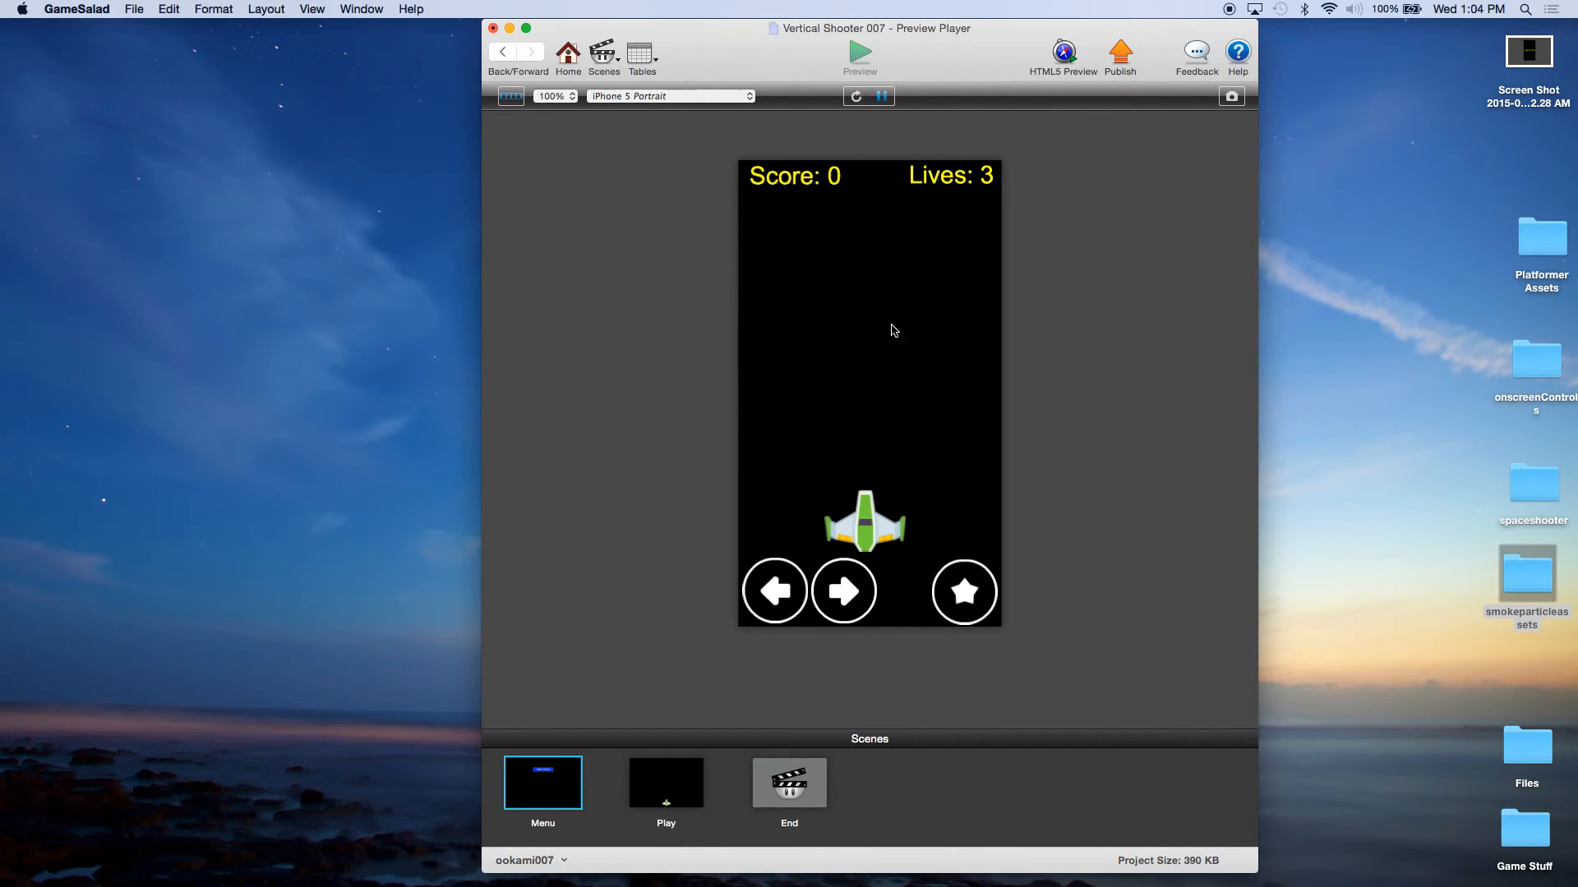
Step: Play-test the game by steering the ship and firing lasers at both enemy types, checking explosions, score and lives, and return to the actors overview
left_click(841, 588)
key("Left")
left_click(961, 594)
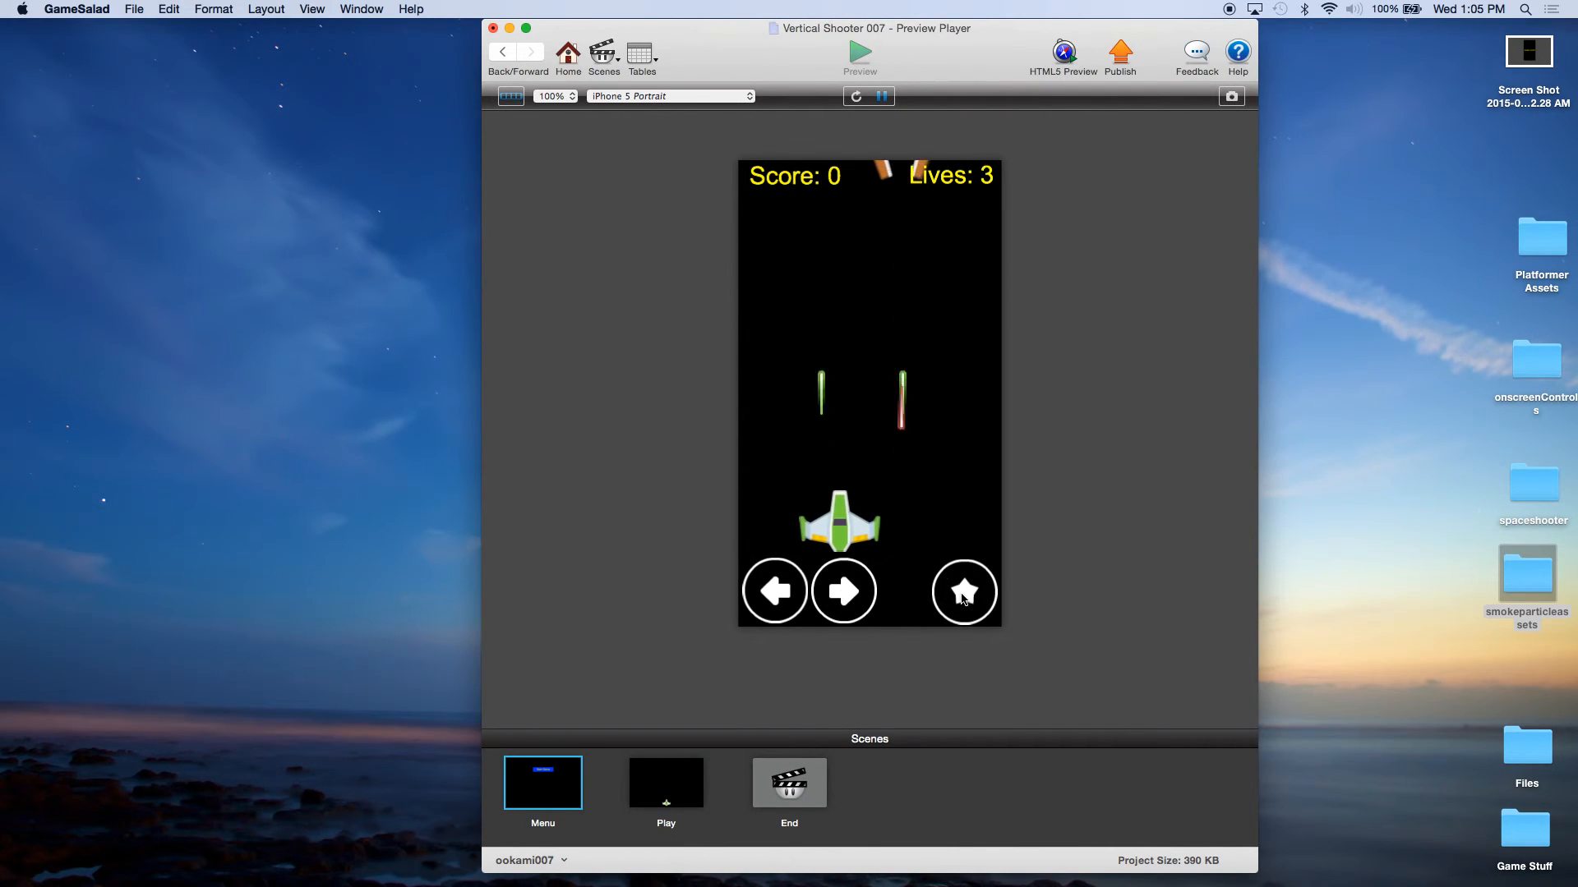
left_click(963, 600)
left_click(963, 600)
key("Right")
left_click(963, 600)
key("Left")
left_click(963, 600)
left_click(963, 600)
key("Right")
left_click(961, 595)
left_click(962, 595)
left_click(961, 595)
key("Left")
left_click(962, 595)
key("Right")
left_click(962, 595)
key("Left")
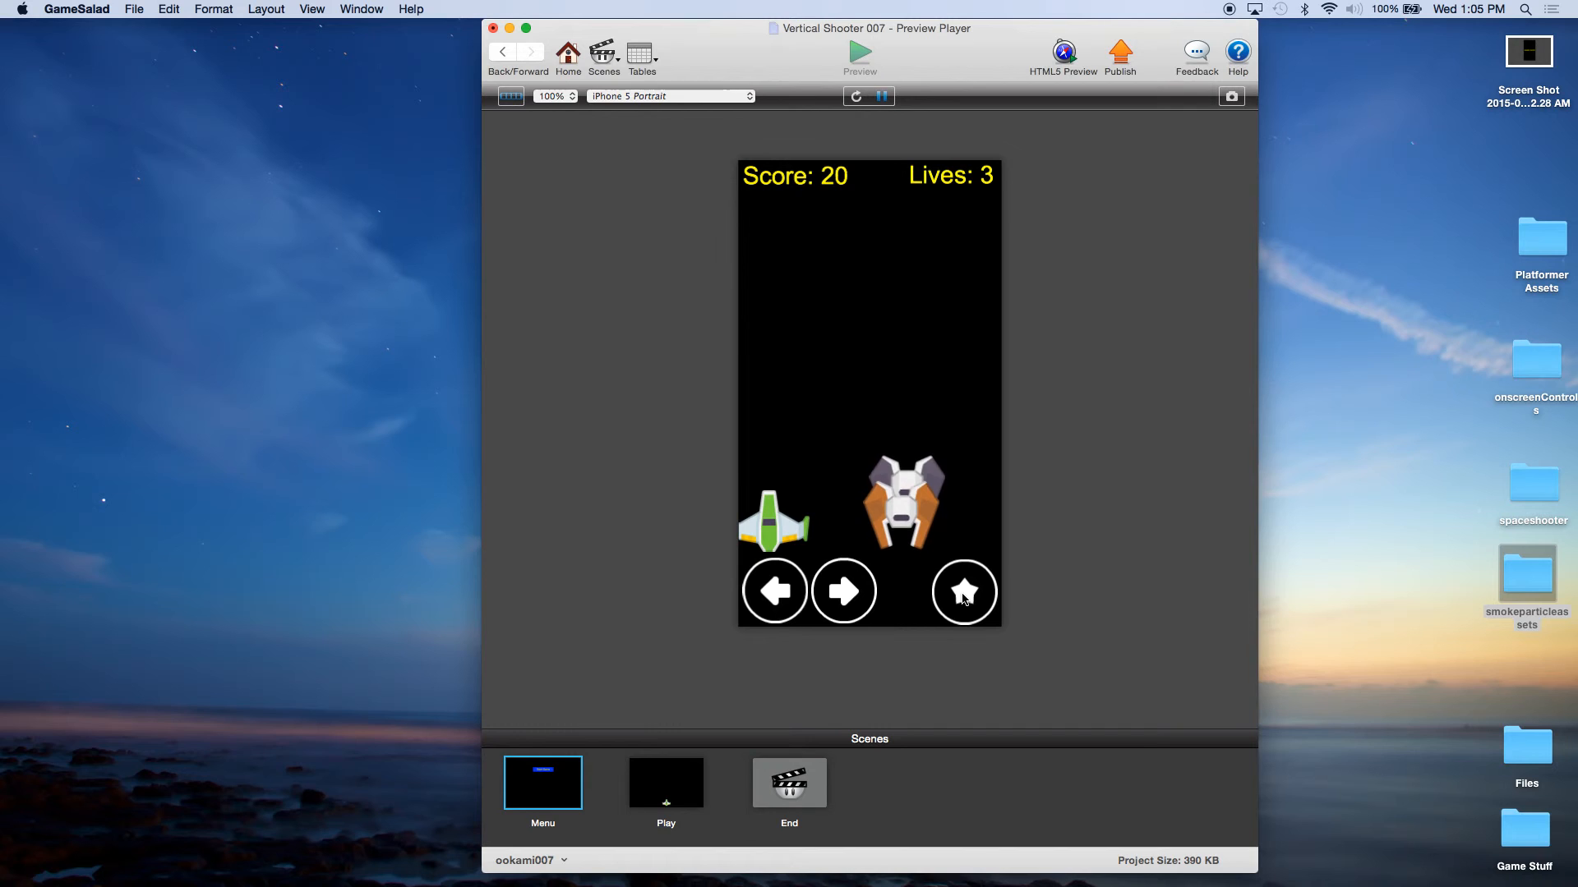
key("Right")
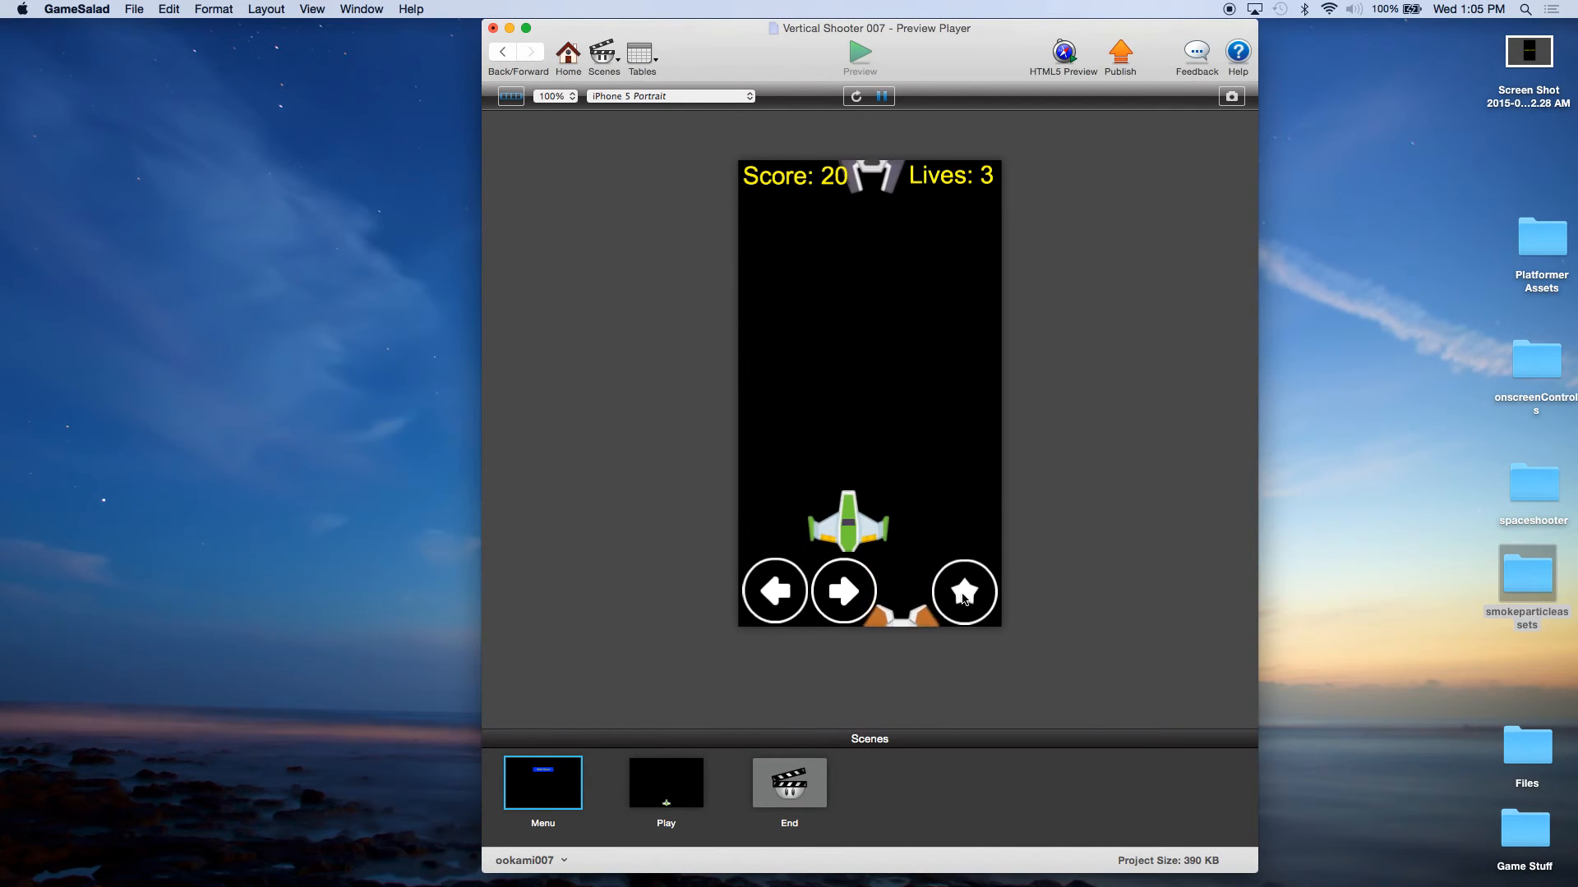
left_click(963, 598)
left_click(963, 599)
key("Left")
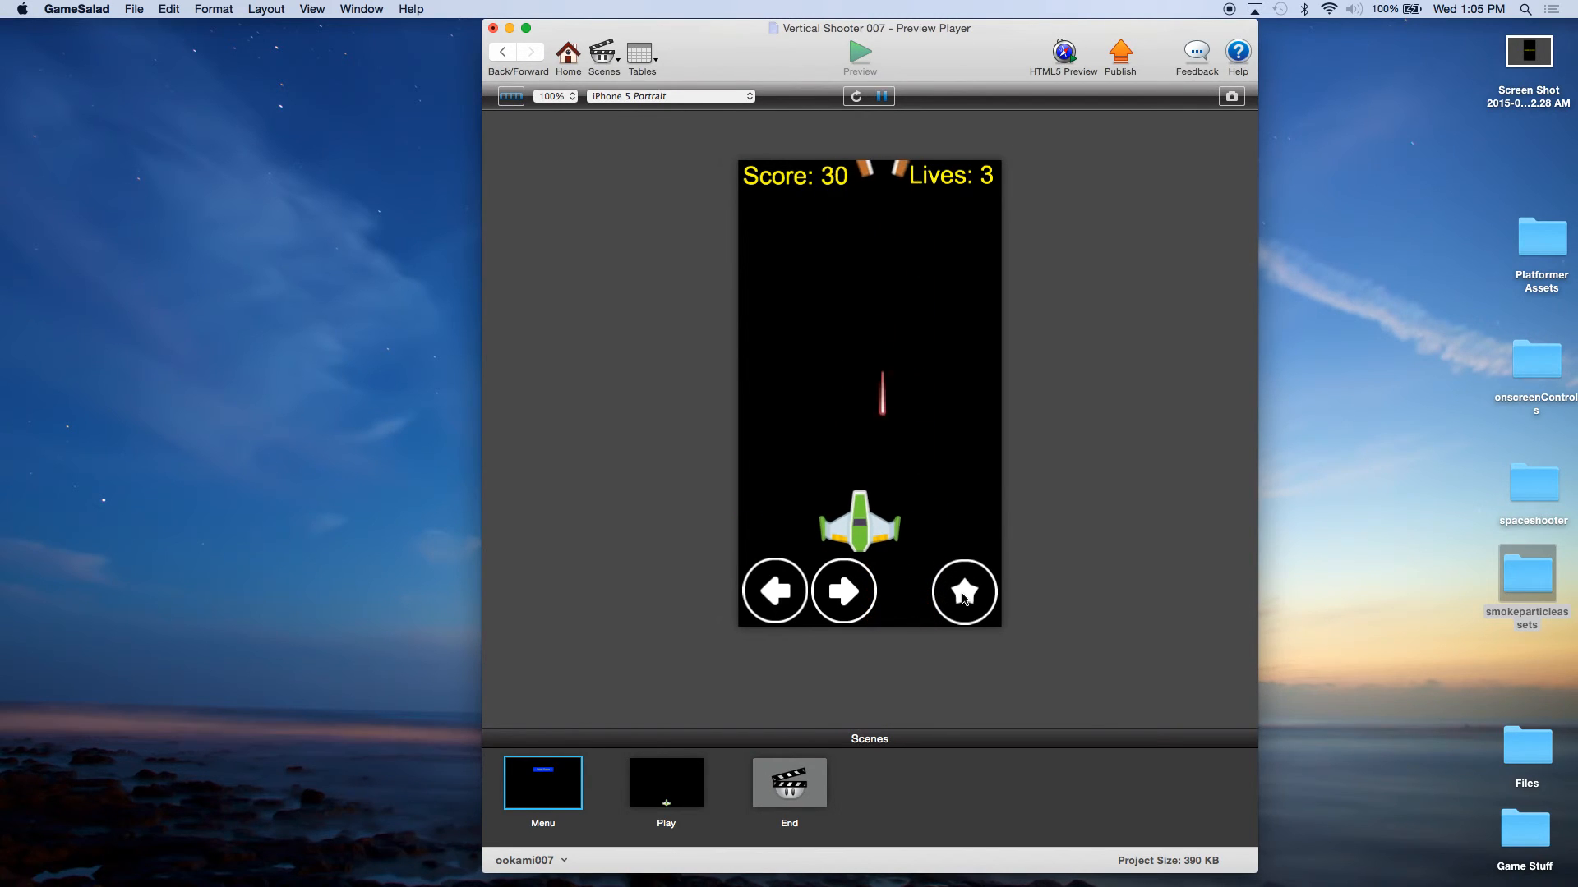
key("Right")
left_click(963, 599)
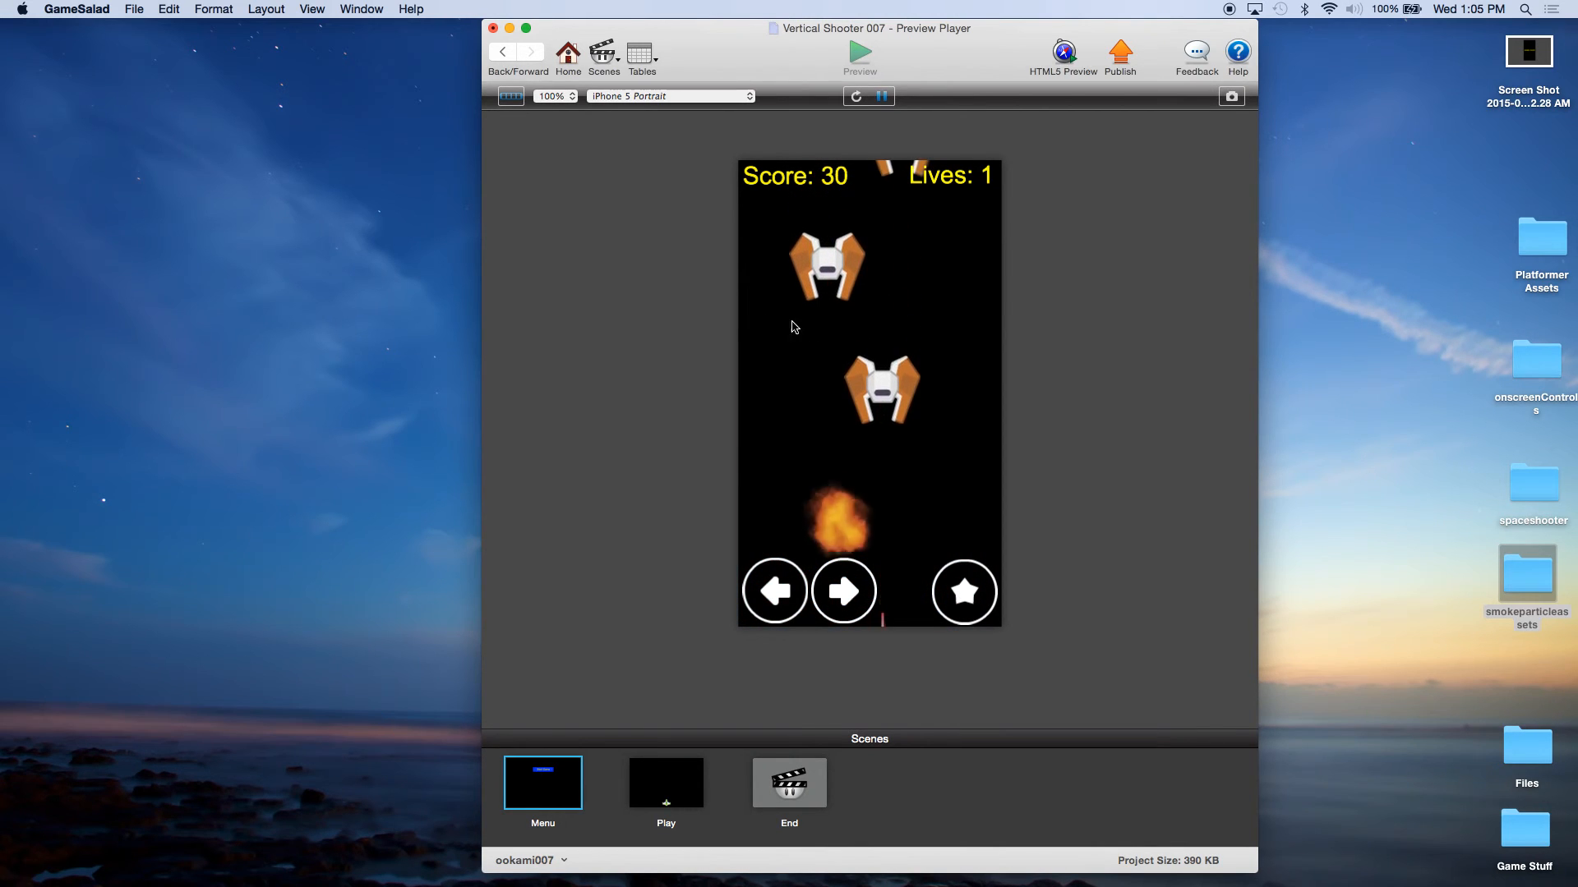
left_click(567, 81)
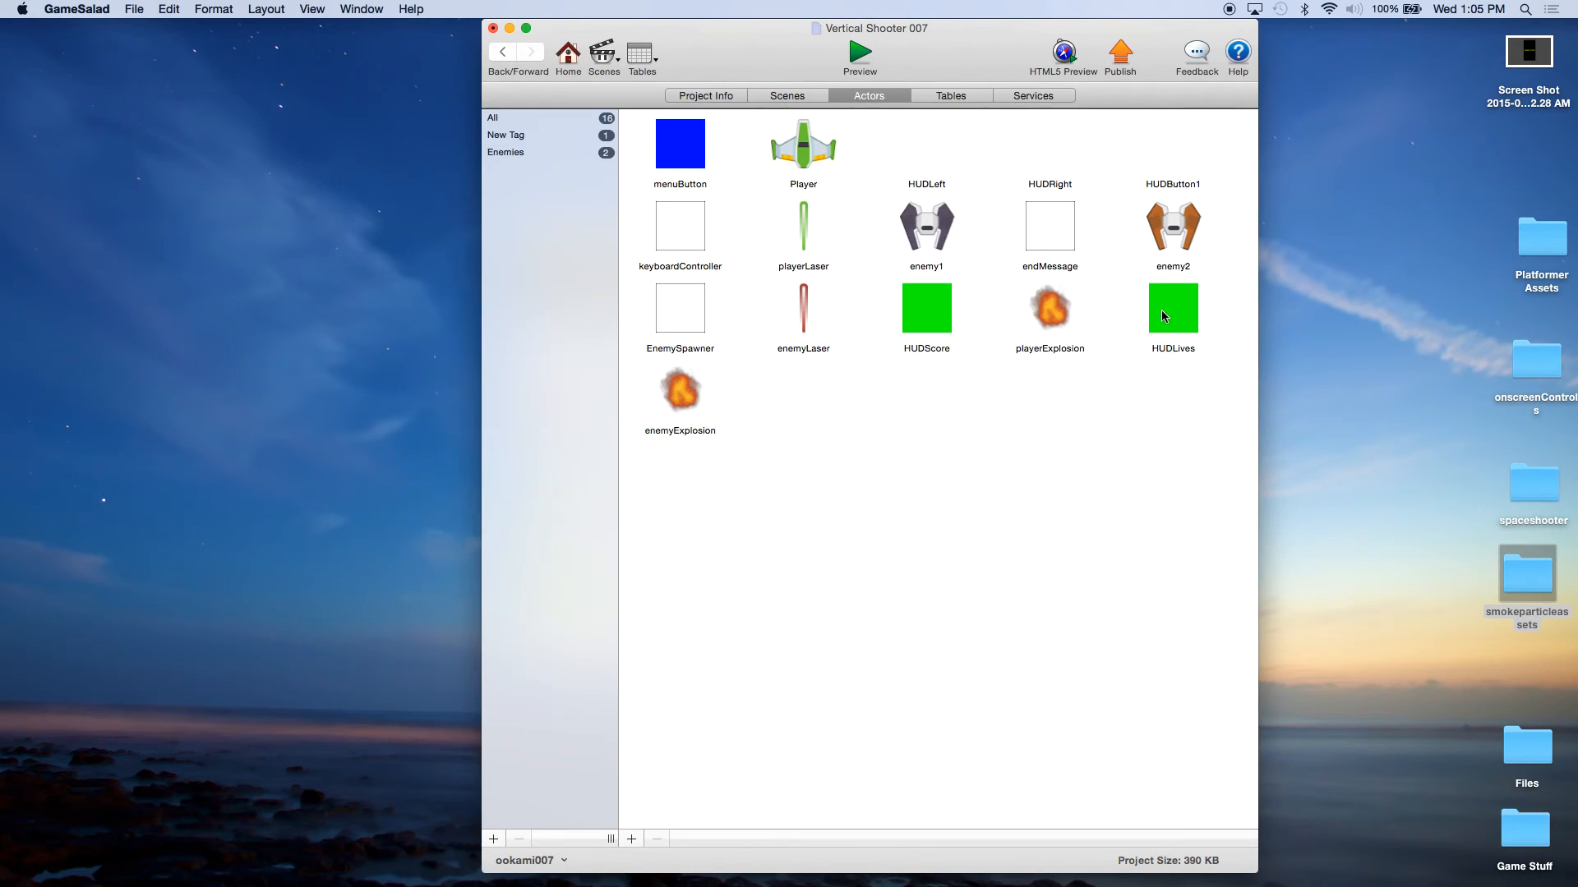
Step: Set enemy2's Collides with Laser rule to run when Any of its conditions is valid, and save the project
double_click(1181, 239)
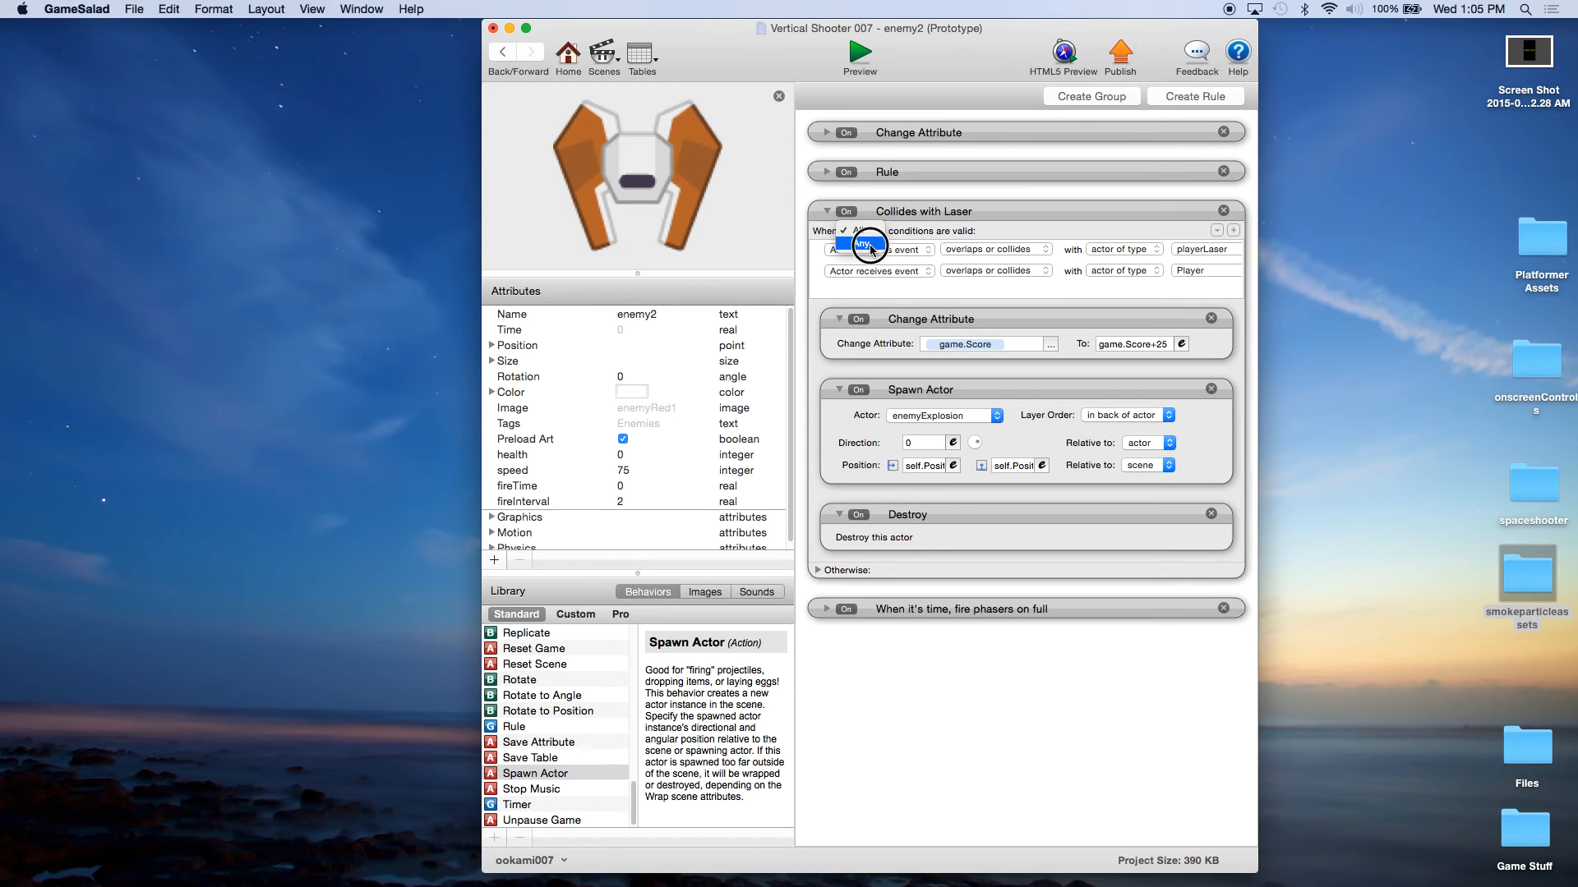
left_click(871, 249)
left_click(938, 212)
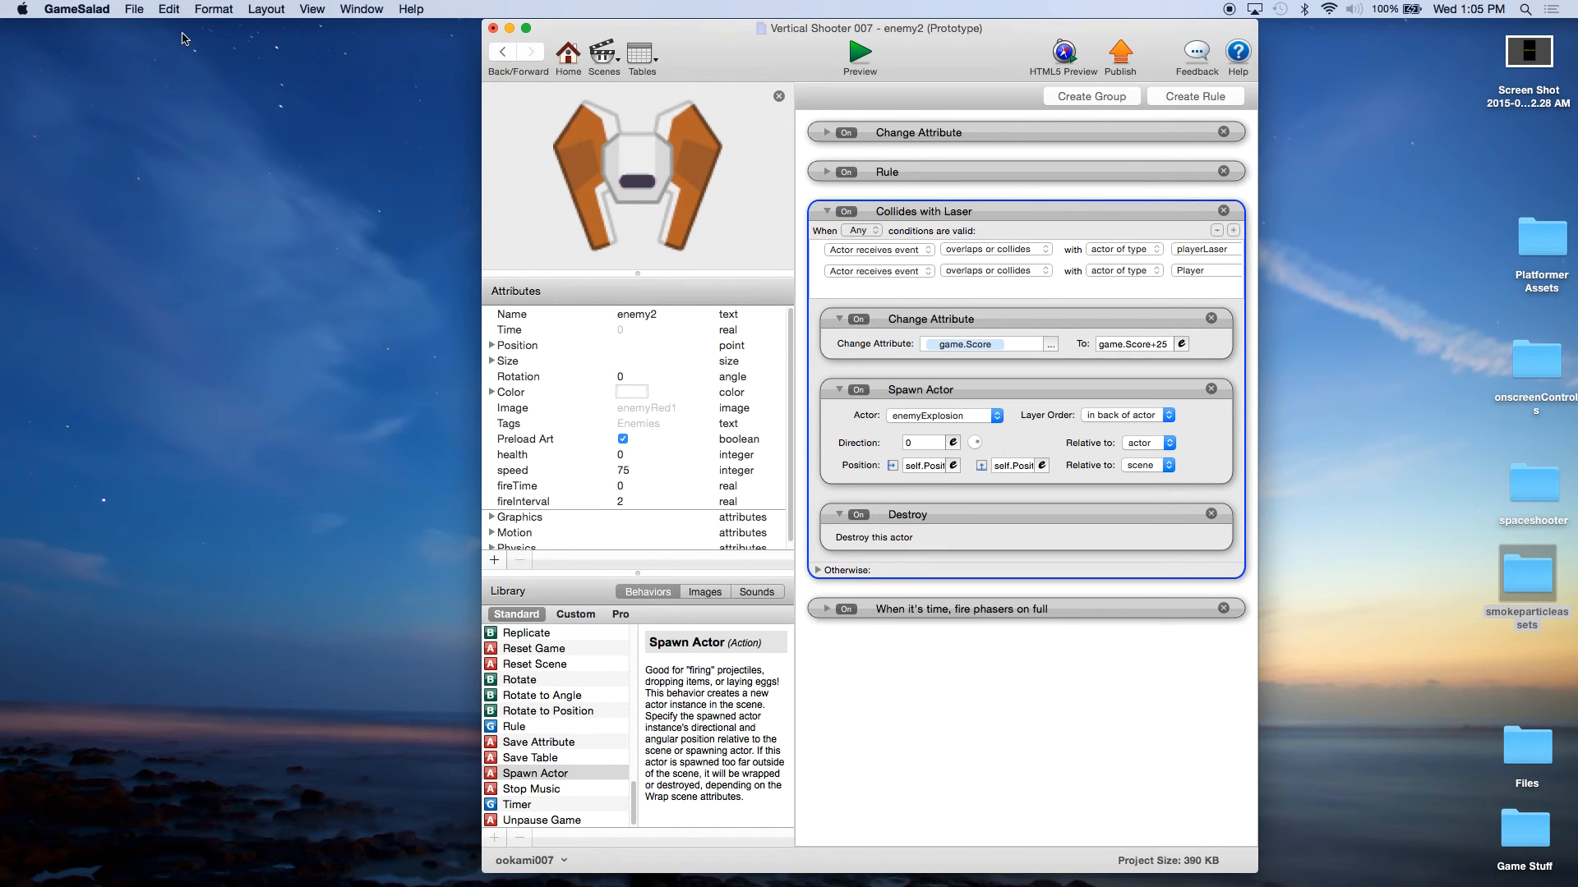
left_click(134, 9)
left_click(148, 102)
left_click(868, 235)
left_click(859, 216)
left_click(861, 230)
left_click(859, 245)
Step: Save the project again and start a new game in the preview to test the corrected enemy2 rule
left_click(144, 12)
left_click(142, 102)
left_click(568, 56)
left_click(859, 54)
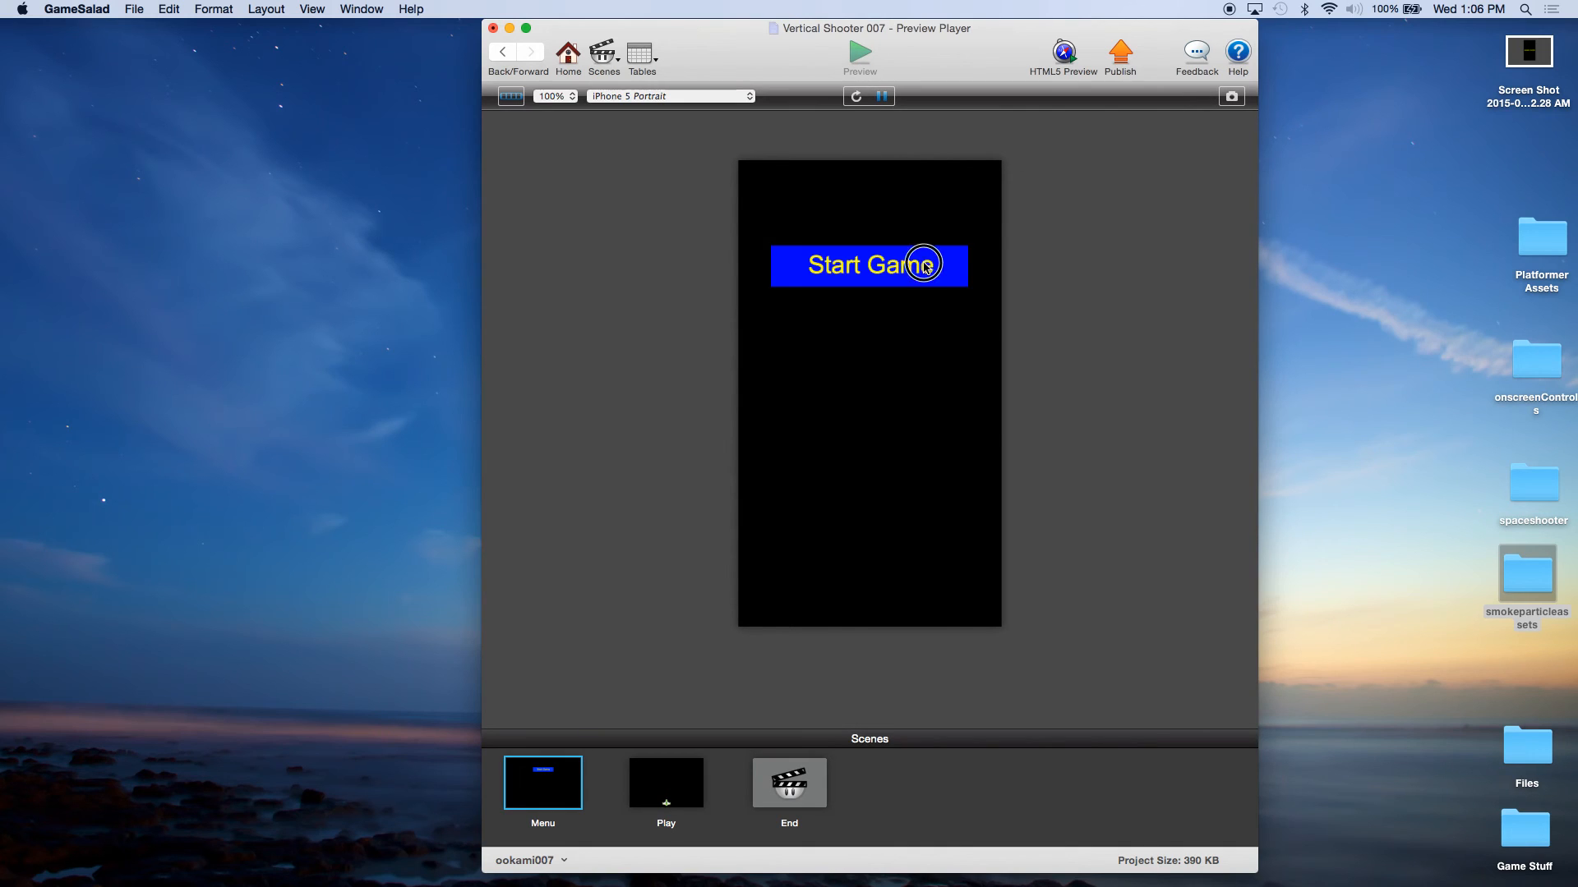
left_click(925, 267)
Step: Play-test the game until it is over, shooting enemies and checking enemy2's explosion and scoring, and return to the actors overview
key("Right")
left_click(968, 597)
left_click(968, 597)
key("Left")
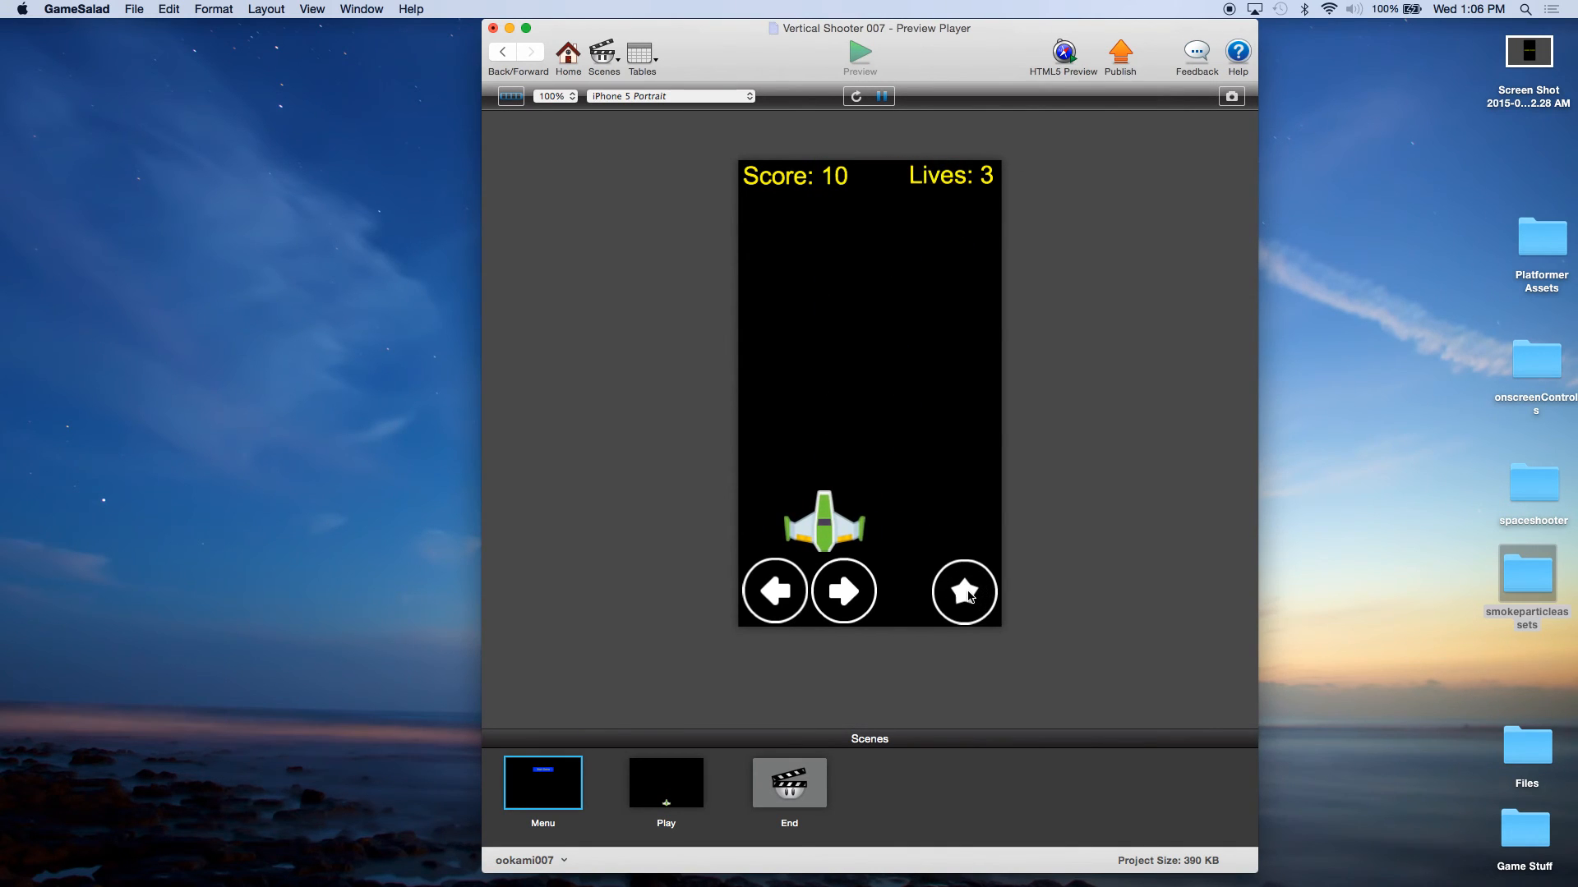
key("Right")
key("Left")
key("Right")
left_click(968, 597)
key("Left")
key("Right")
left_click(968, 592)
key("Left")
key("Right")
left_click(968, 596)
left_click(968, 596)
left_click(968, 597)
key("Left")
left_click(968, 596)
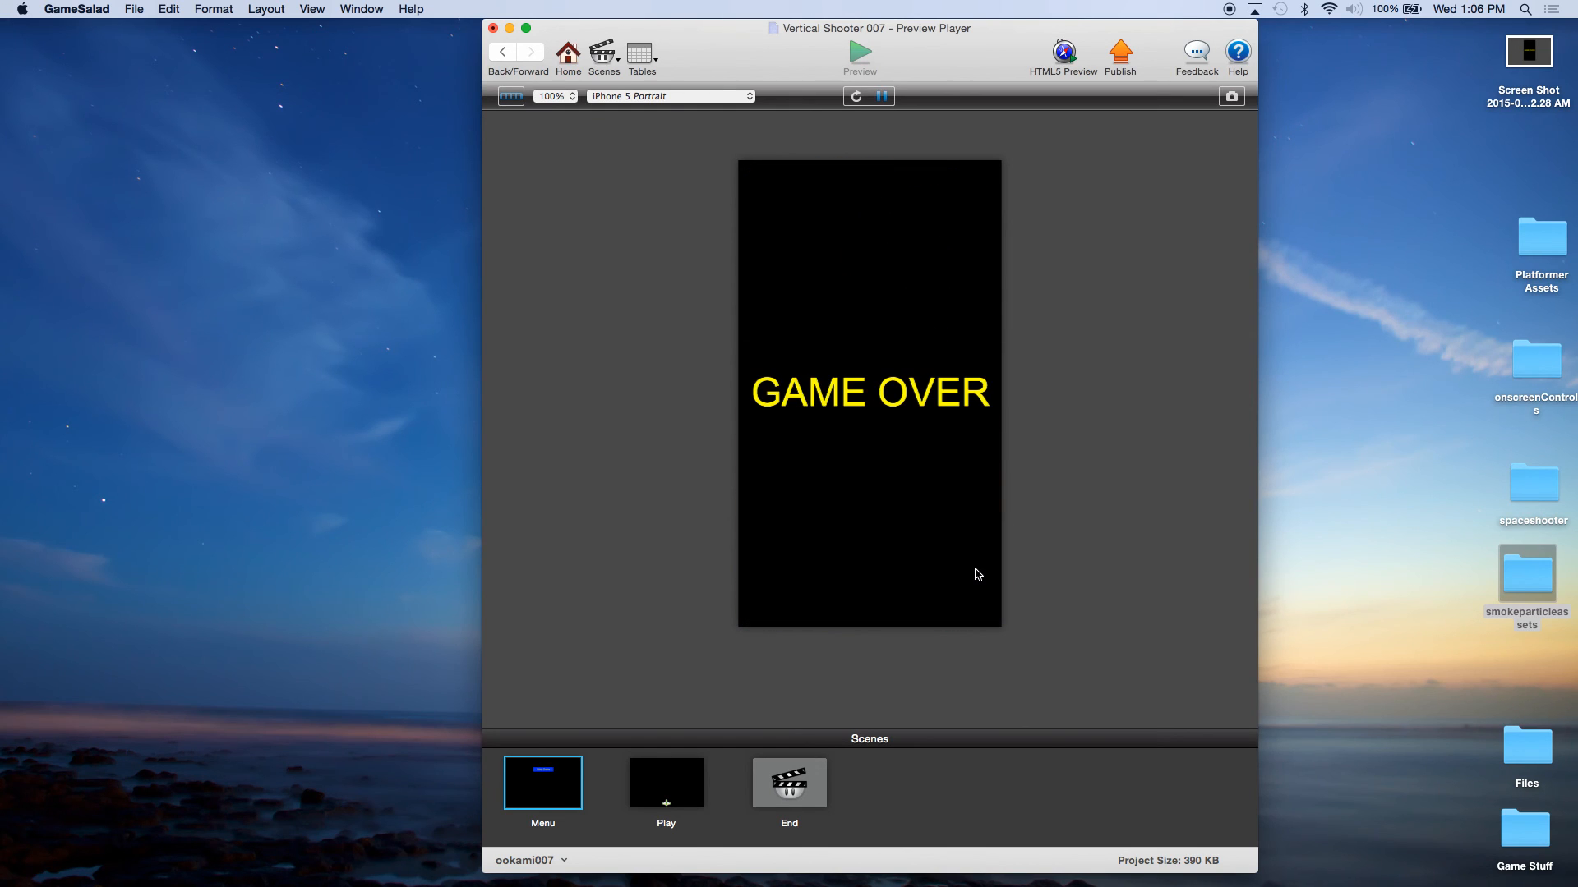
left_click(566, 59)
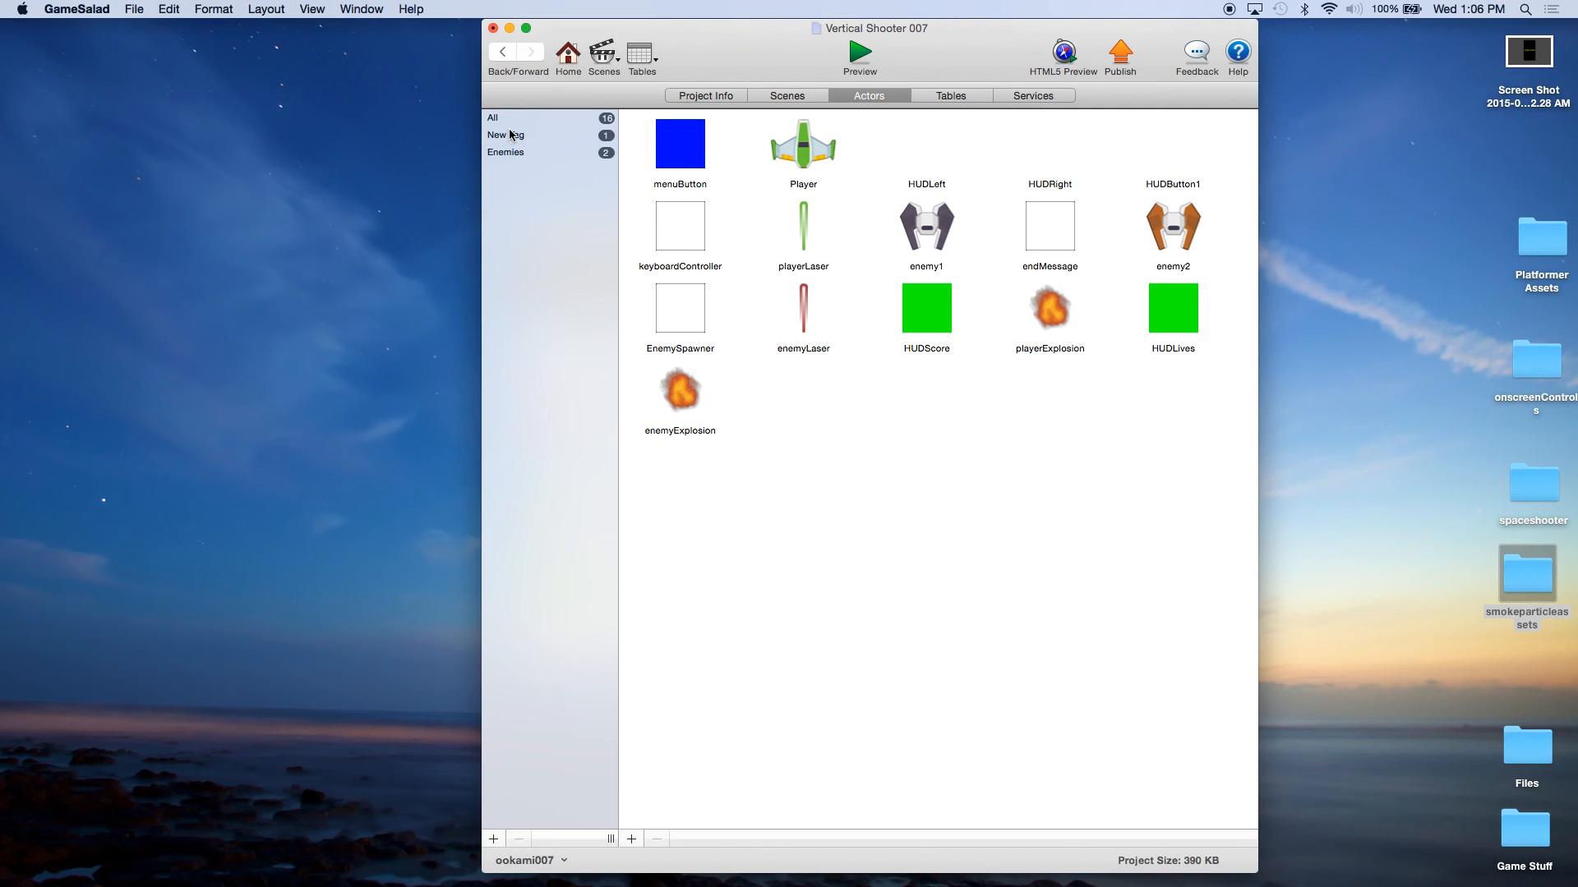